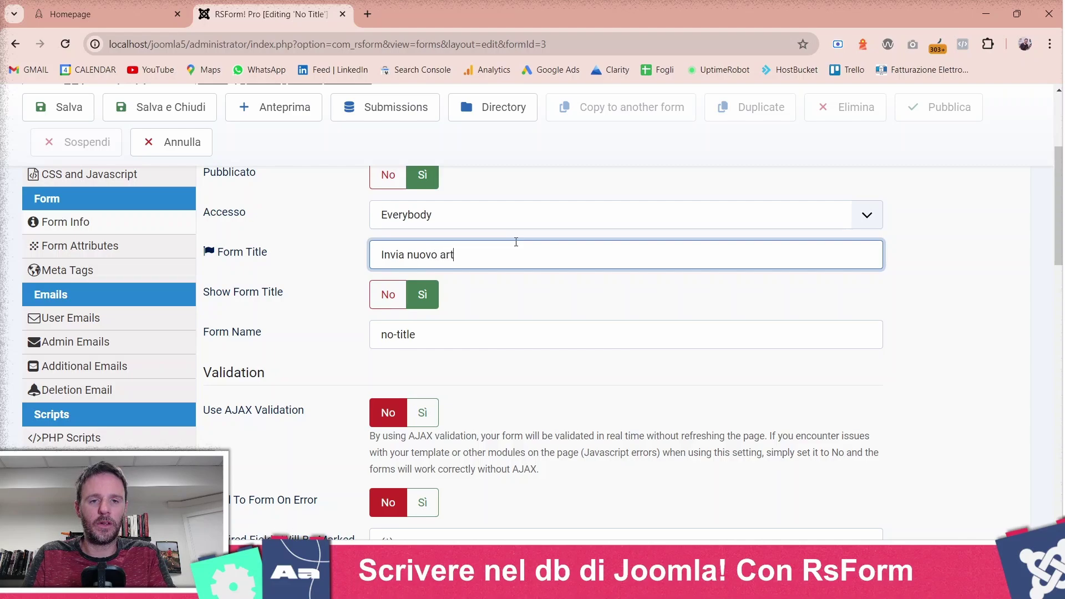
Step: Complete the form title as "Invia nuovo articolo", set the form name to "invia-articolo" and save the form
key("Tab")
type("invia-articolo")
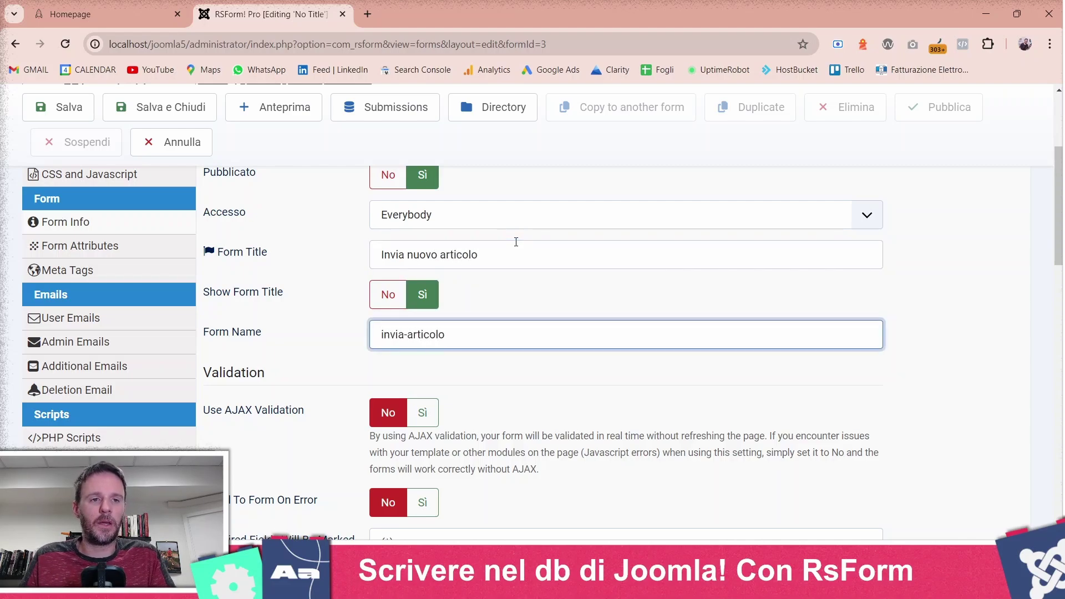
scroll(534, 354, "up", 1)
left_click(80, 113)
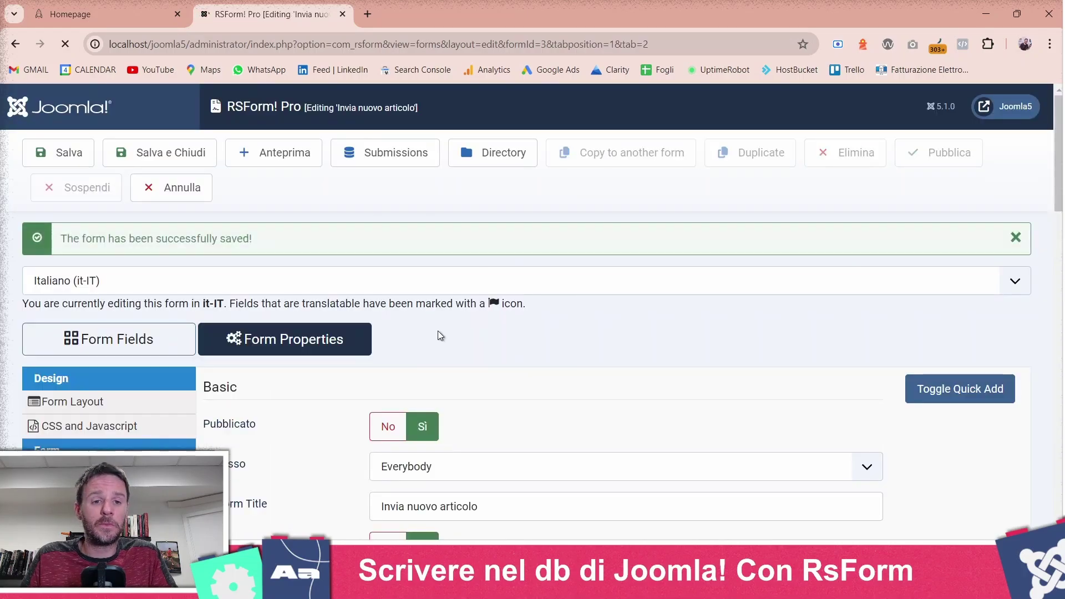
Step: Enable showing the form's thank you message in a popup window
scroll(389, 332, "down", 5)
scroll(368, 337, "down", 6)
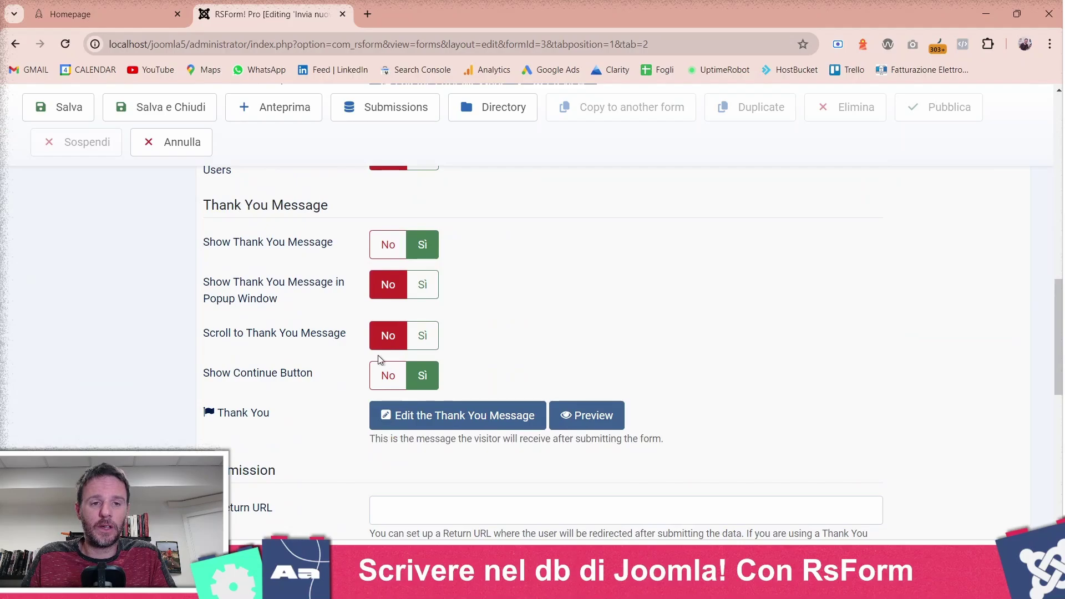
left_click(434, 296)
Step: Write the thank you message "articolo inviato correttamente" and save both the message and the form
left_click(435, 374)
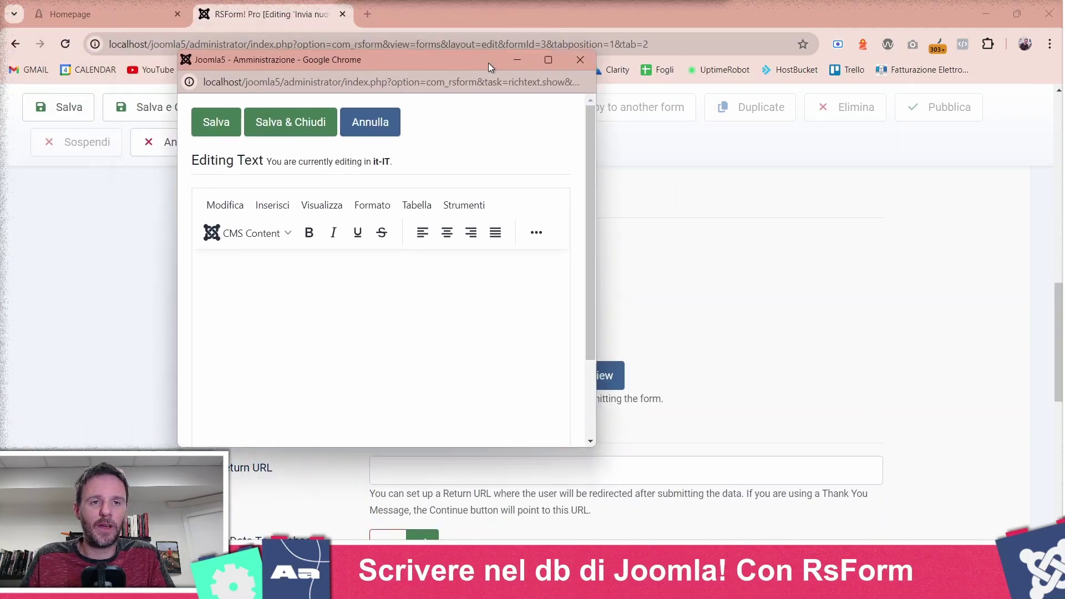
left_click(515, 340)
type("artic")
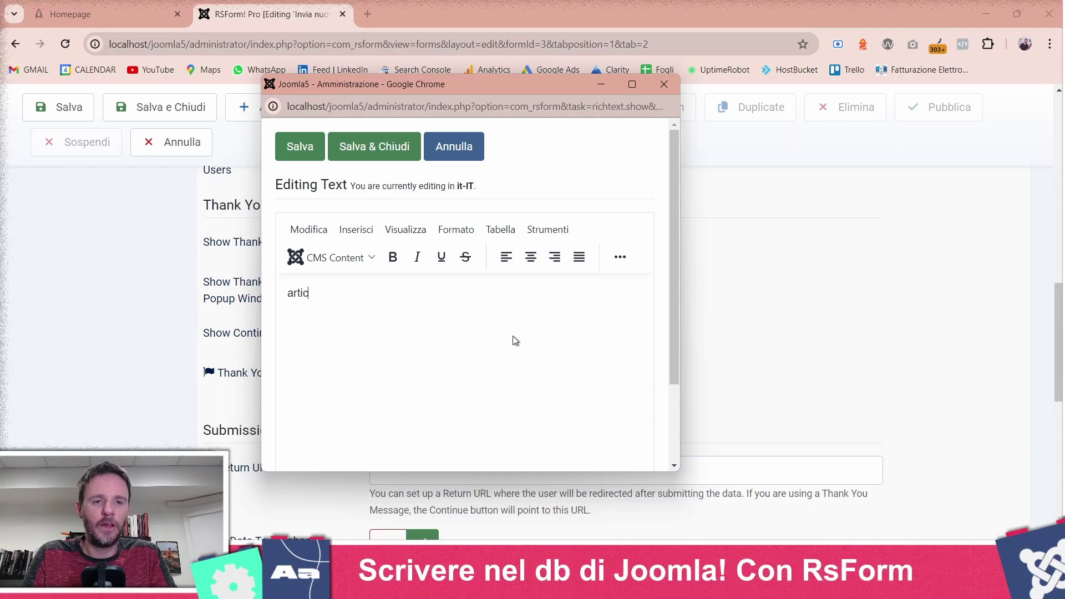
type("olo inviato corret")
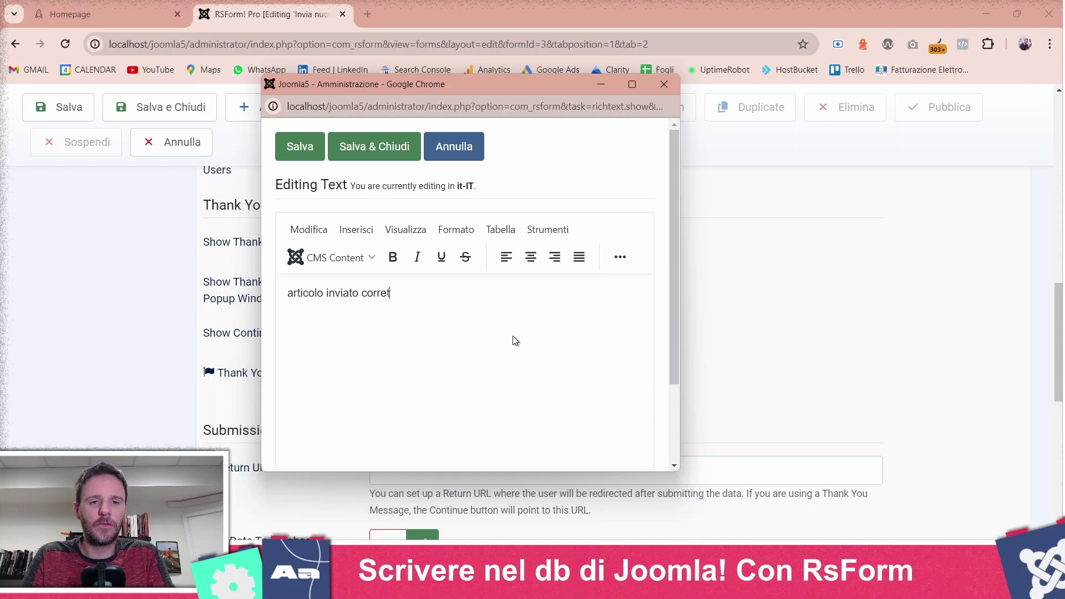
type("tamente")
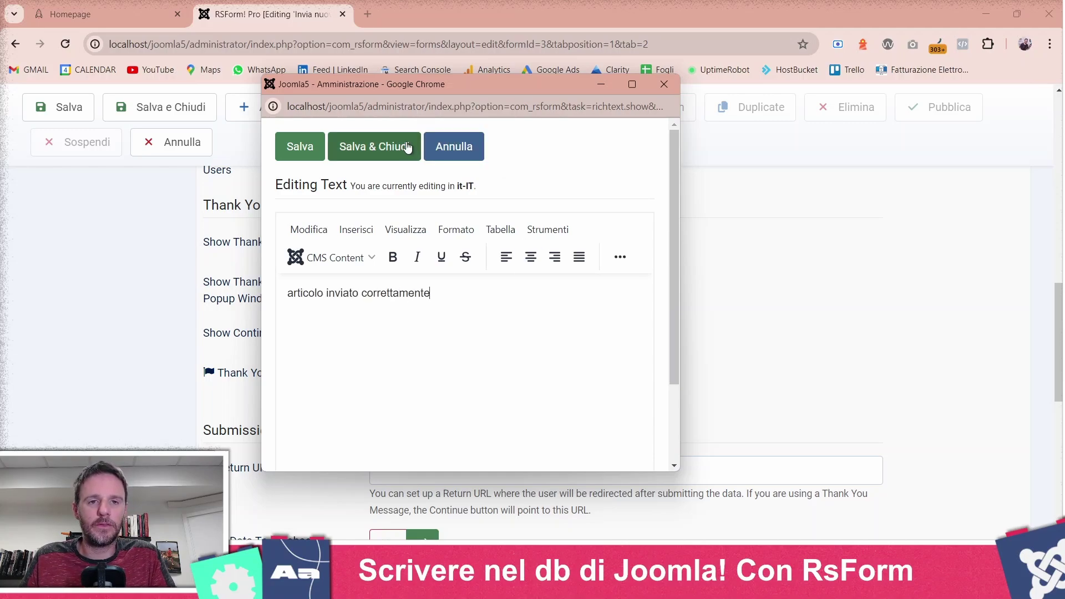
left_click(385, 148)
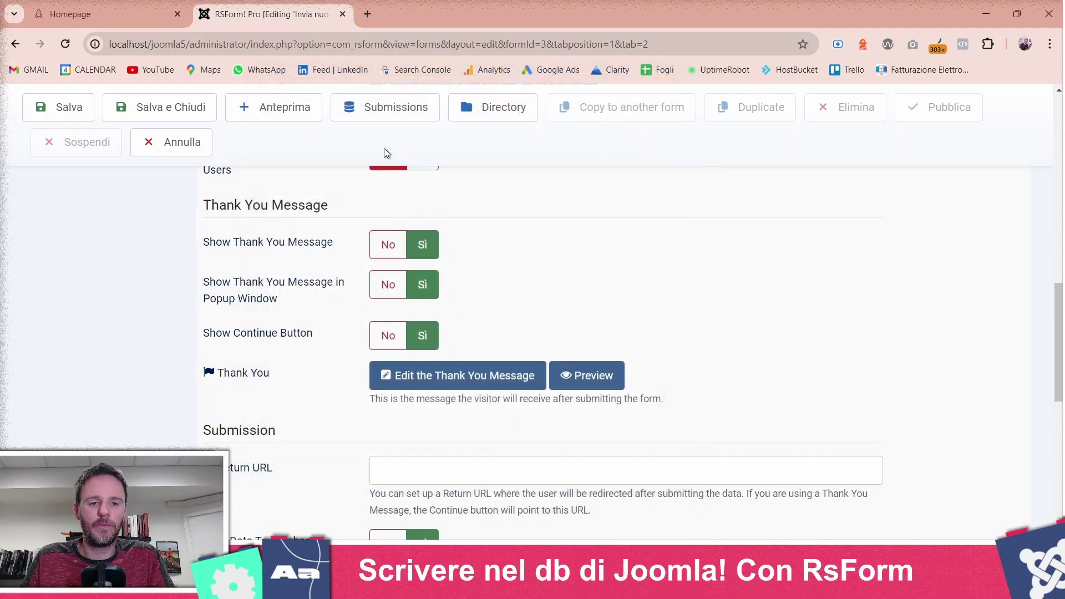
scroll(419, 431, "up", 5)
left_click(48, 155)
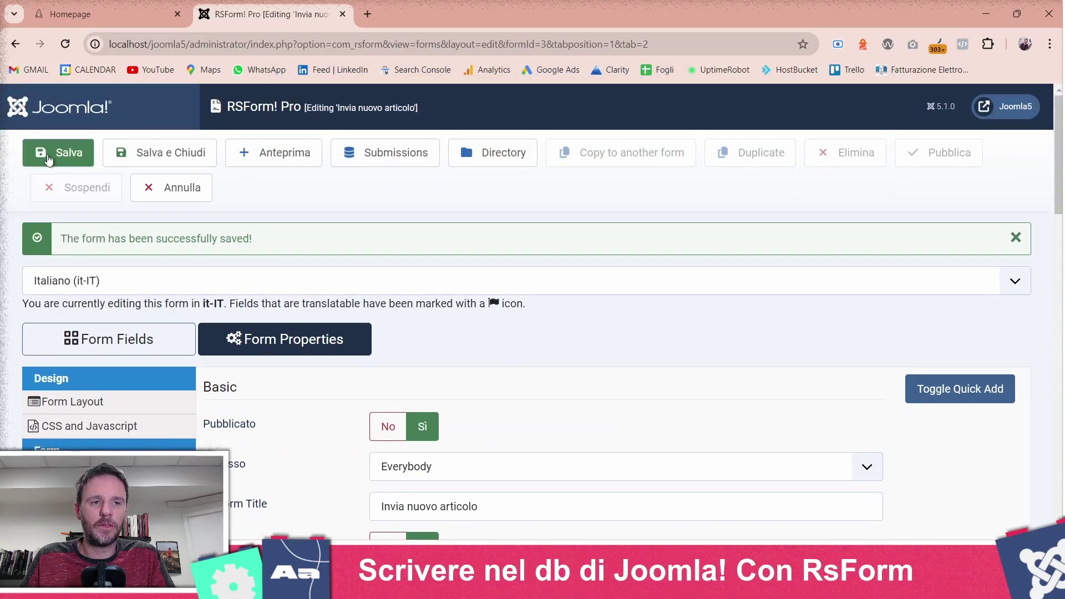
Step: Preview the form on the site, check its title, fields and submit button, and close the preview
left_click(131, 8)
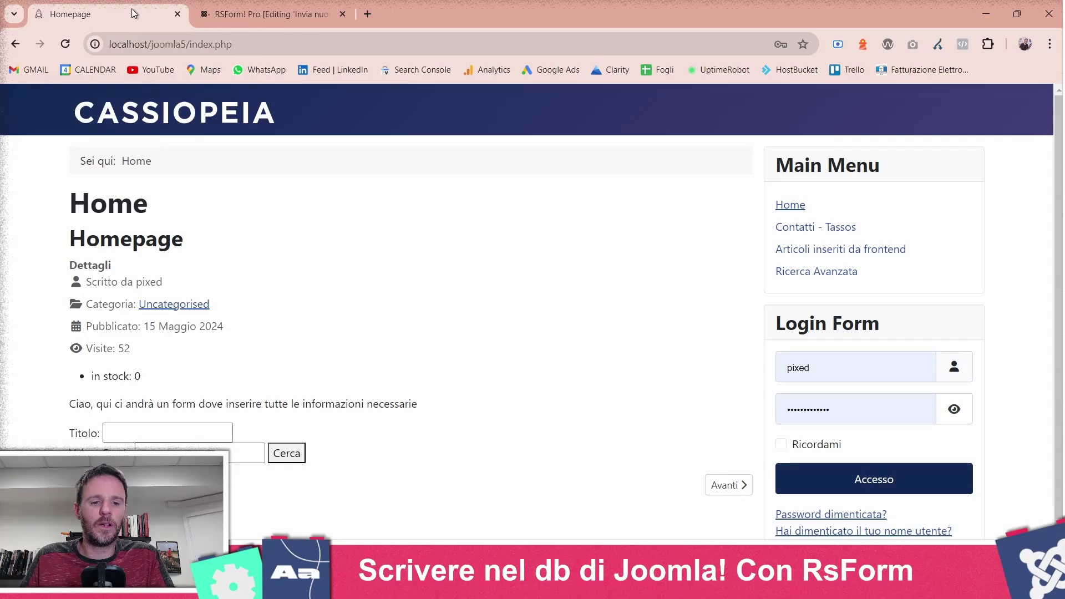
left_click(256, 8)
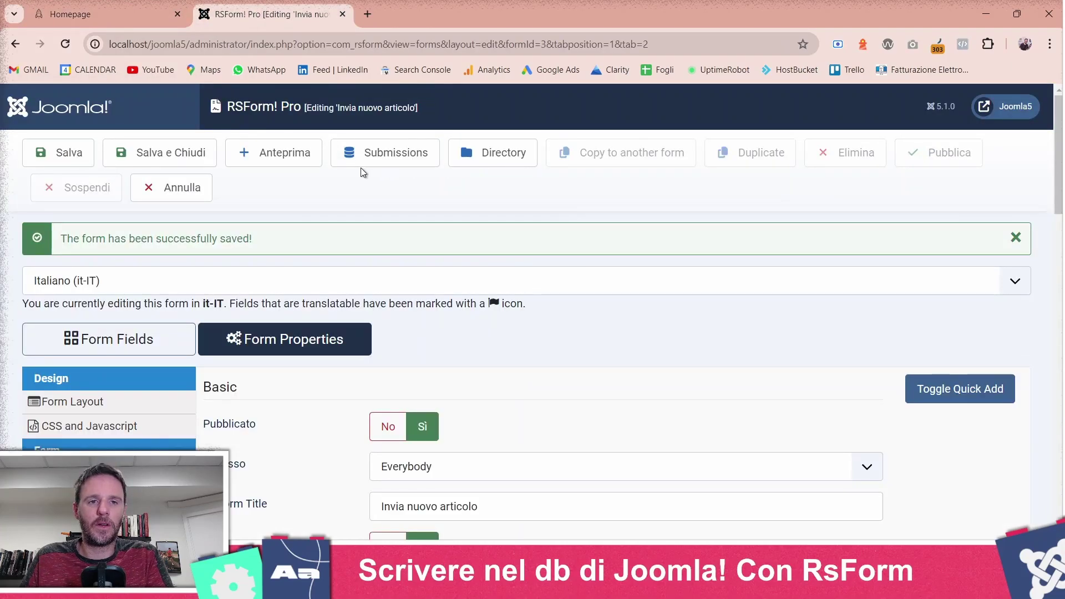
left_click(308, 153)
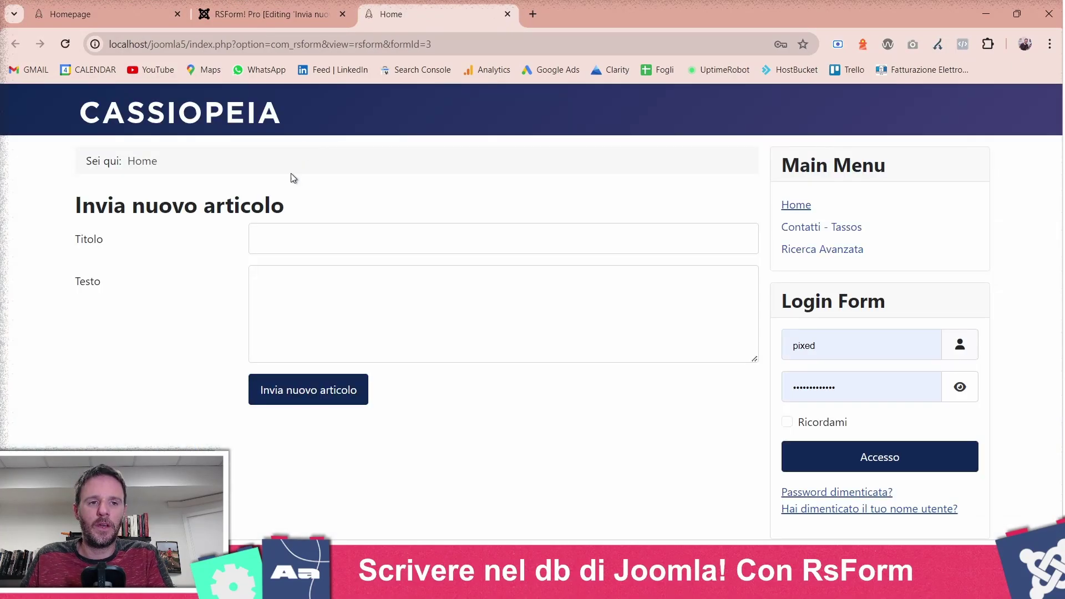
triple_click(119, 205)
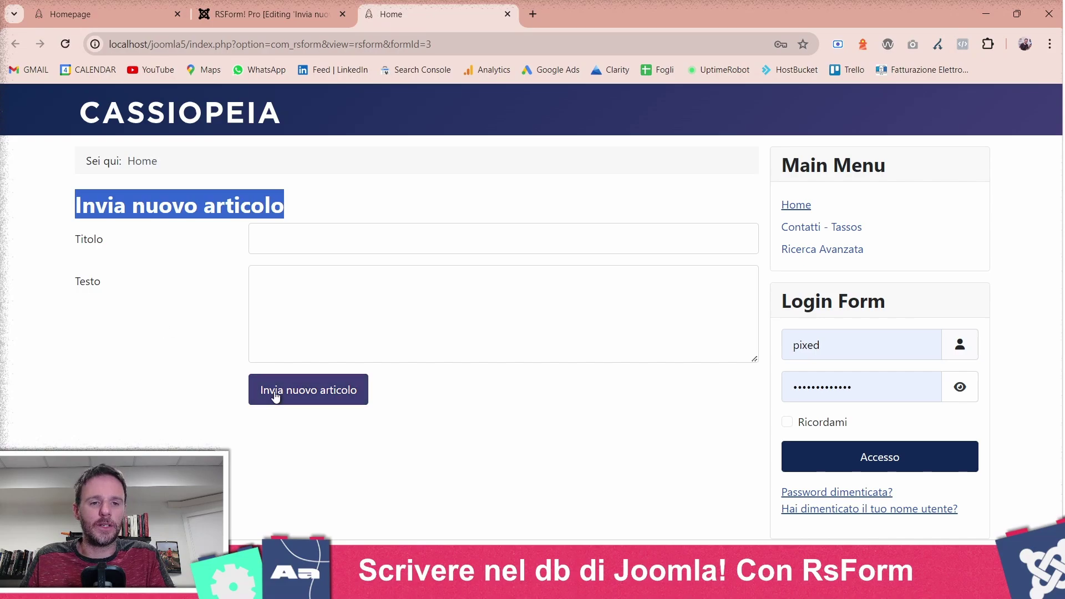
left_click(507, 18)
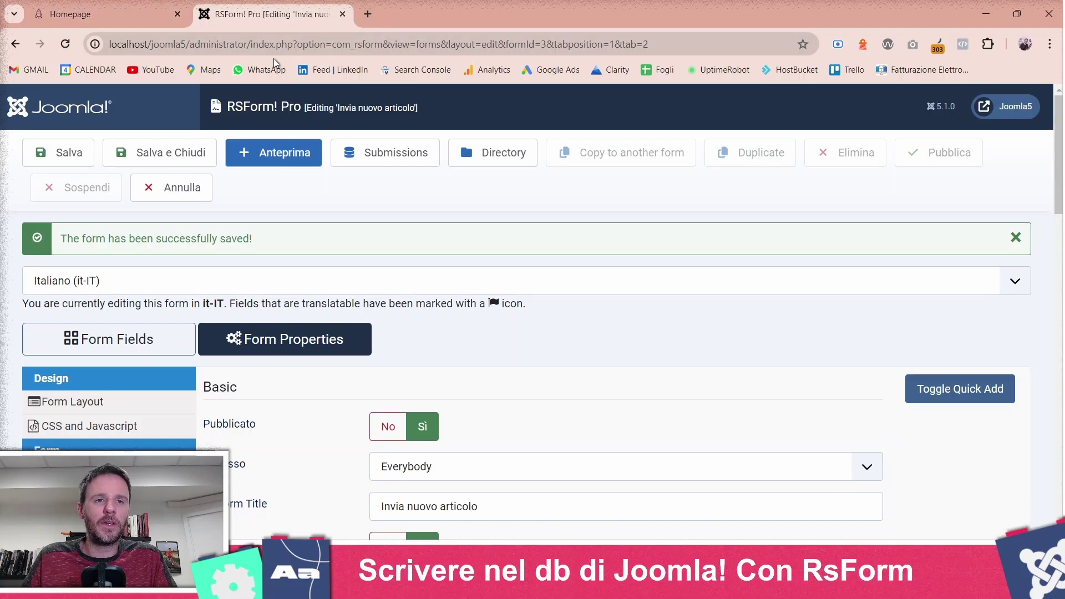
Step: Open localhost/joomla5/administrator/ in a new browser tab and list the Main Menu items
left_click_drag(251, 44, 109, 44)
key("ctrl+c")
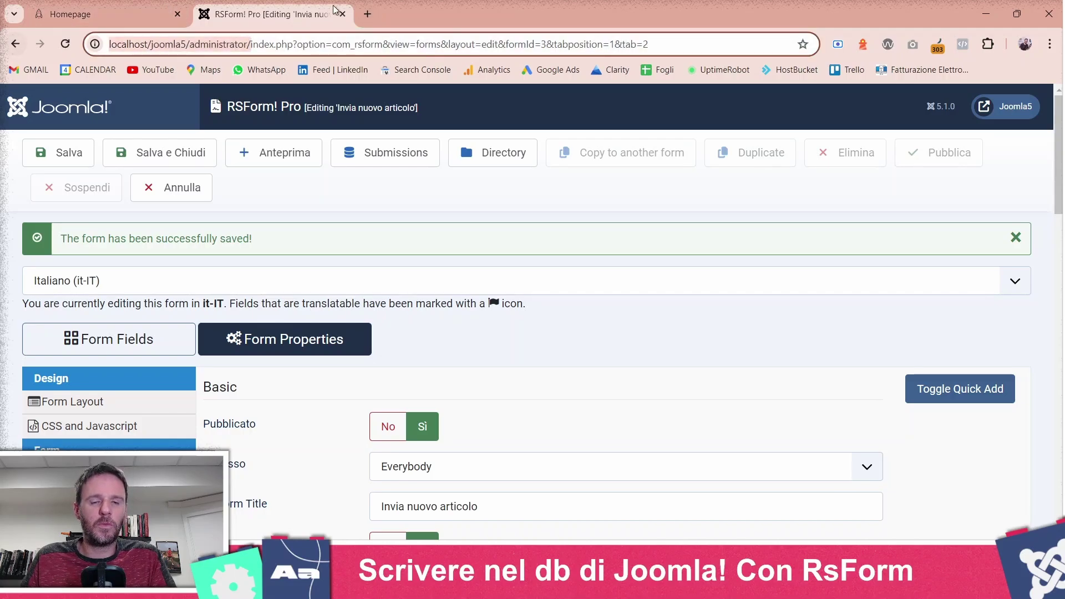
left_click(361, 21)
key("ctrl+v")
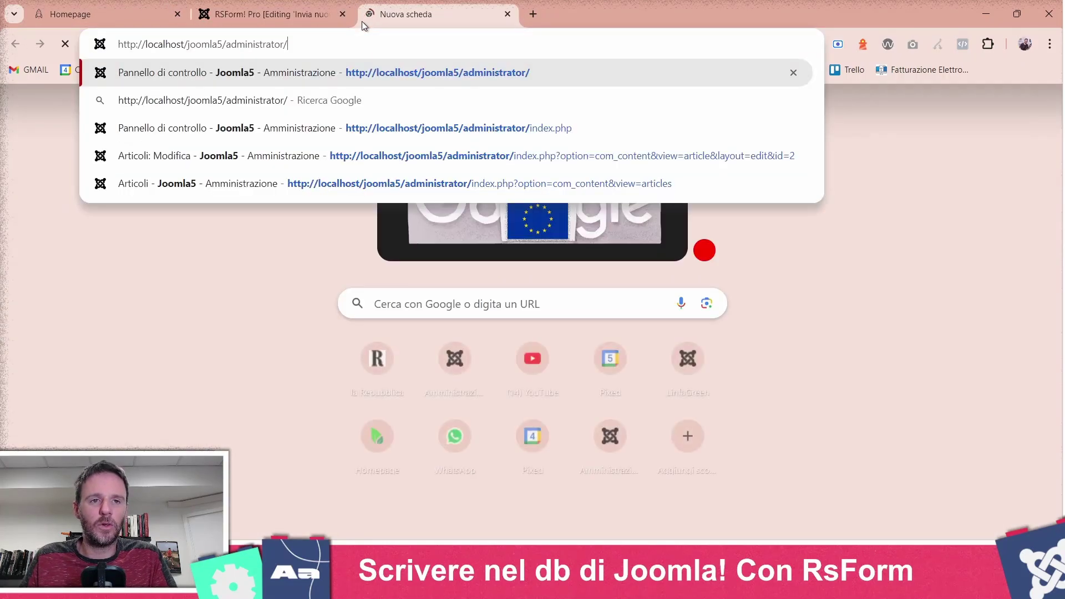
key("Return")
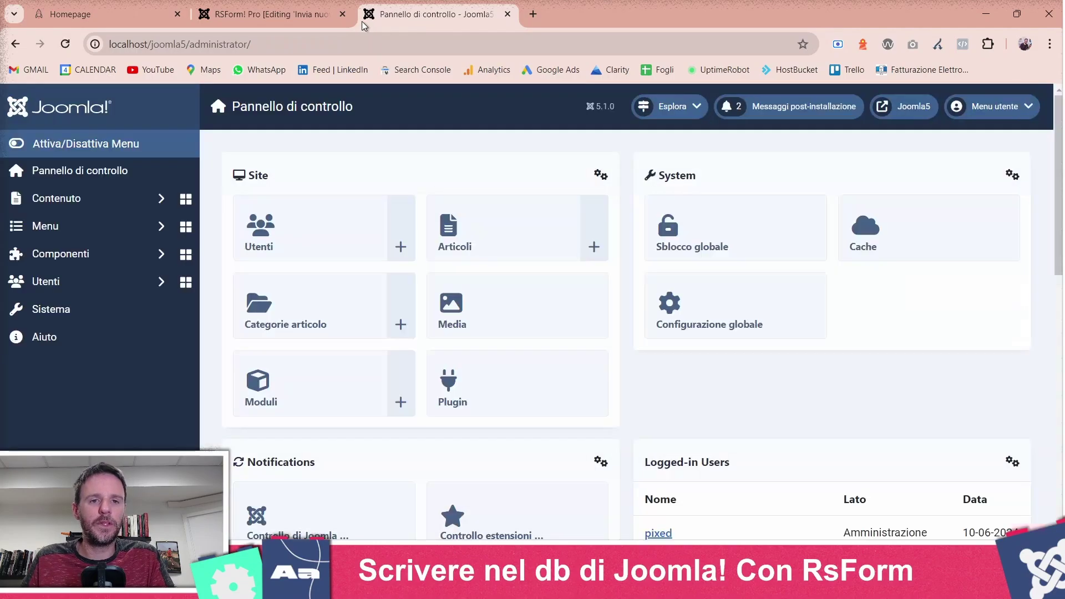
left_click(71, 229)
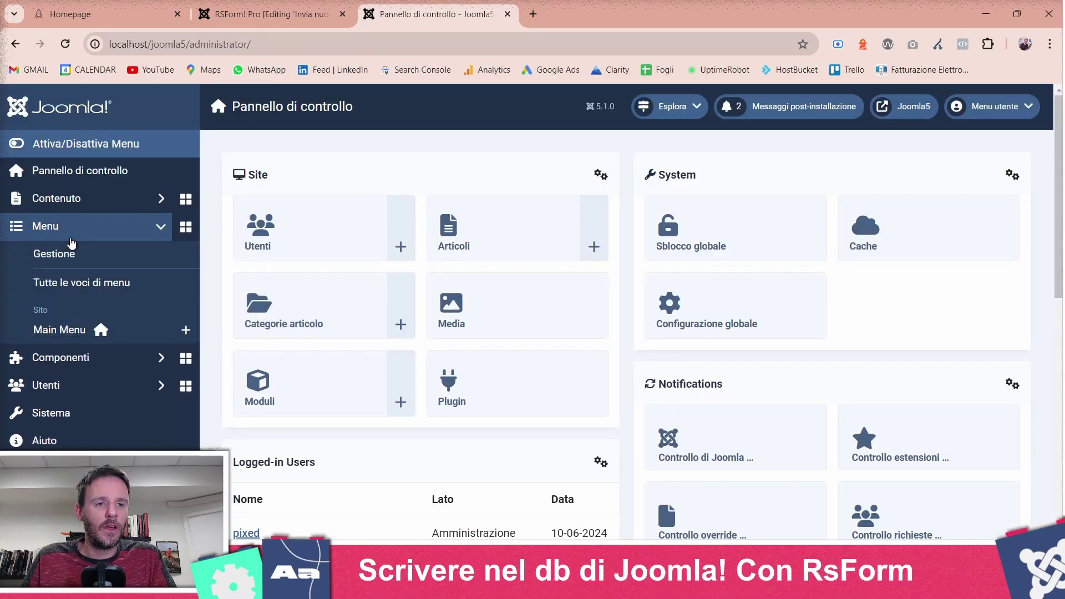
left_click(71, 327)
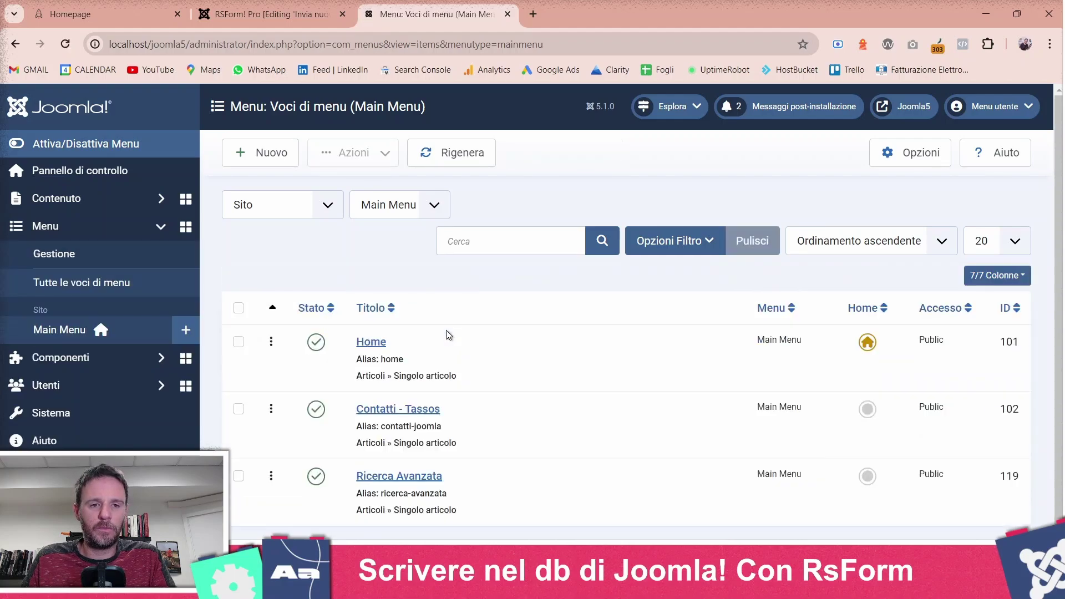
Step: Change the Home menu item's type to the RSForm! Pro Form type
left_click(380, 344)
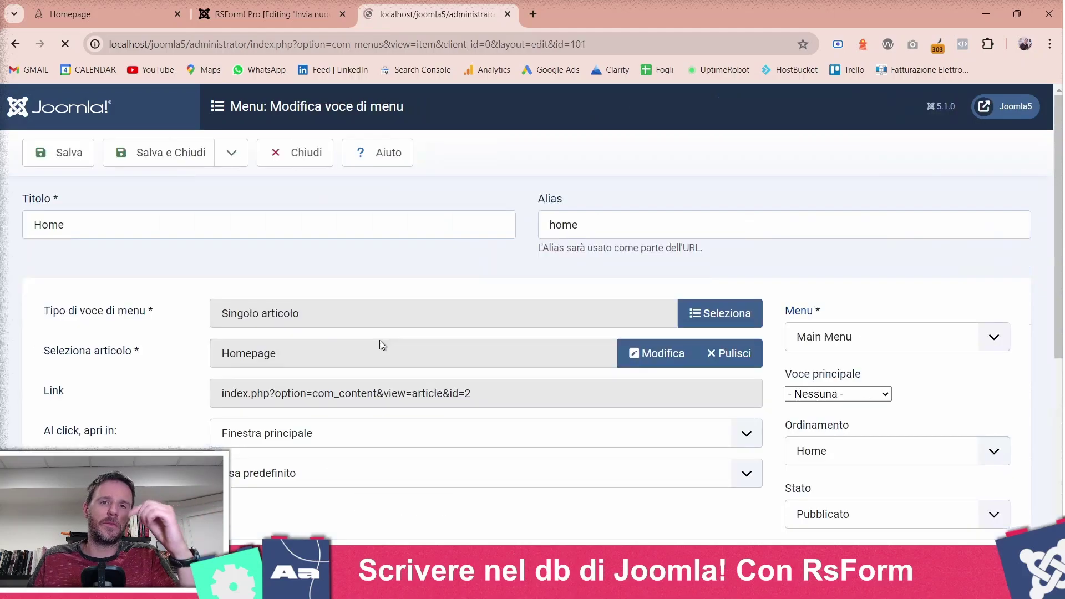
left_click(695, 344)
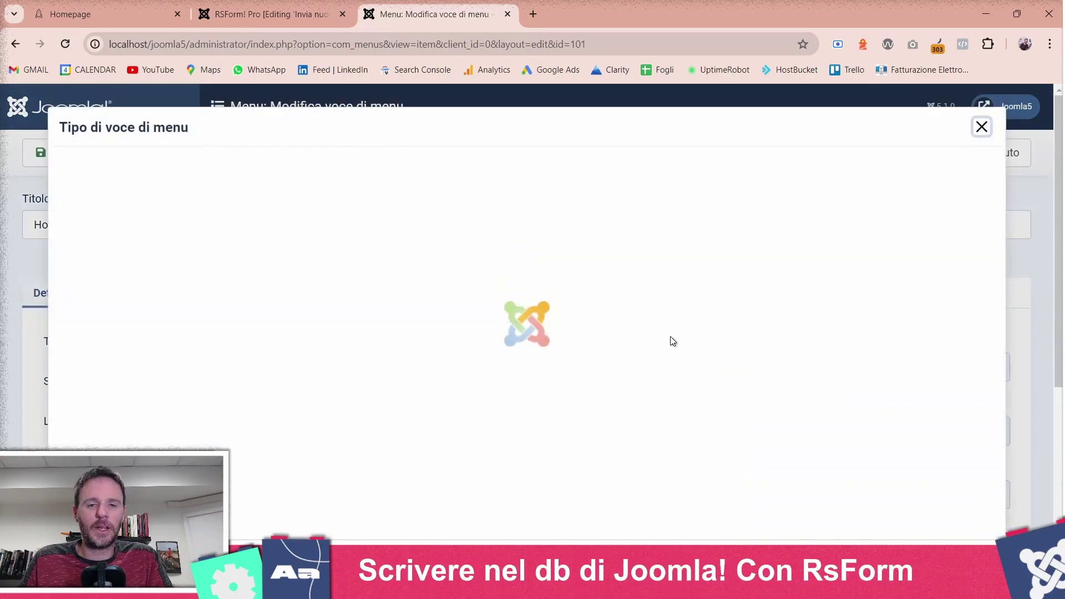
scroll(223, 340, "down", 1)
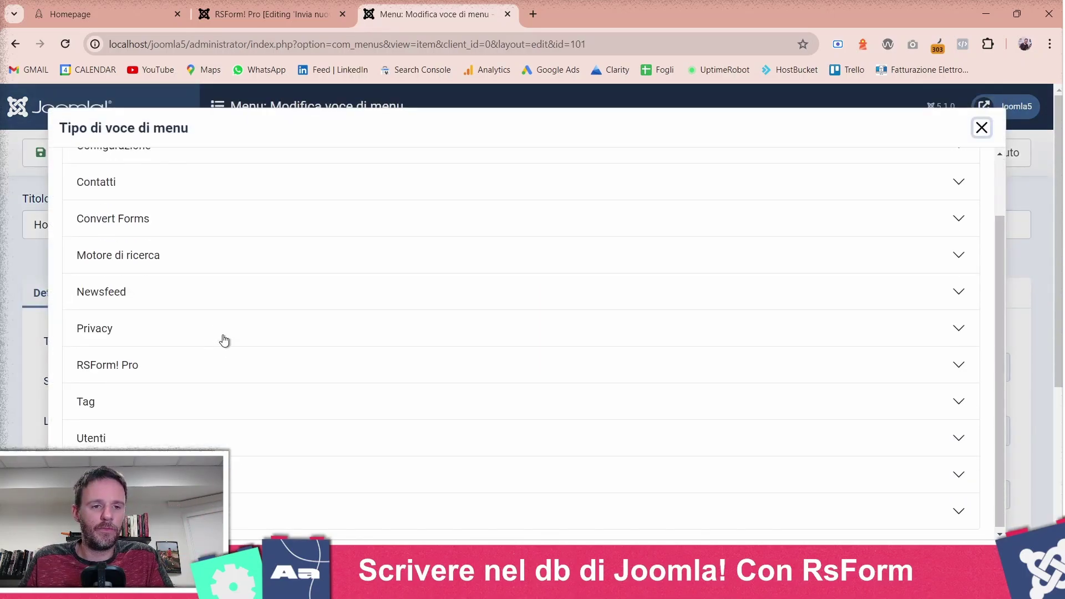
left_click(212, 373)
left_click(218, 286)
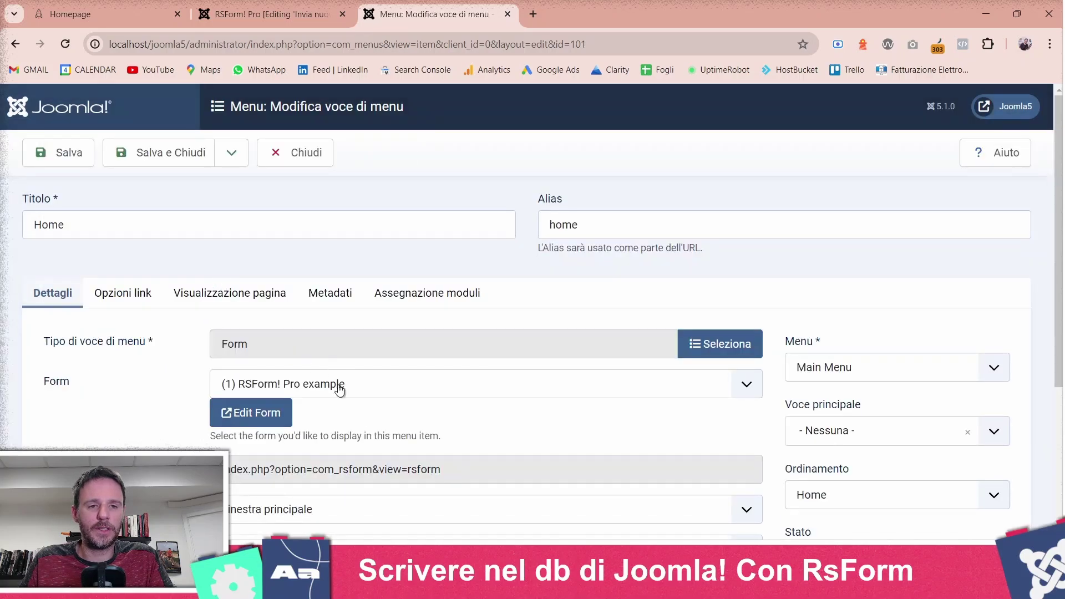
Step: Assign the "Invia nuovo articolo" form to the Home menu item, then save and close it
left_click(373, 391)
left_click(305, 432)
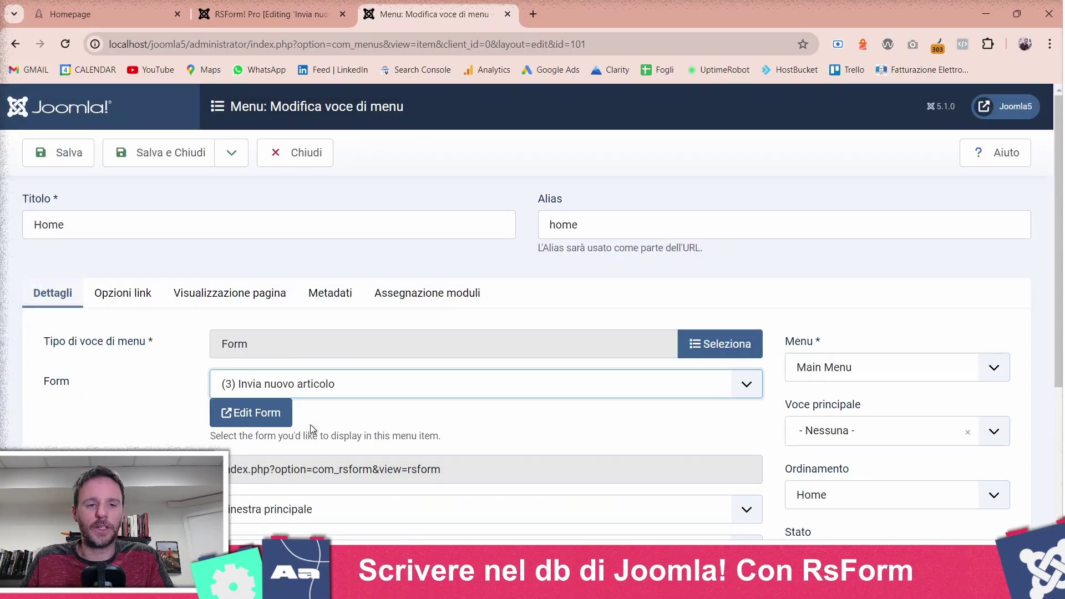
left_click(165, 149)
Step: On the site's home page, submit a test article titled "Titolo" with the text "testo" and dismiss the thank you popup
left_click(125, 5)
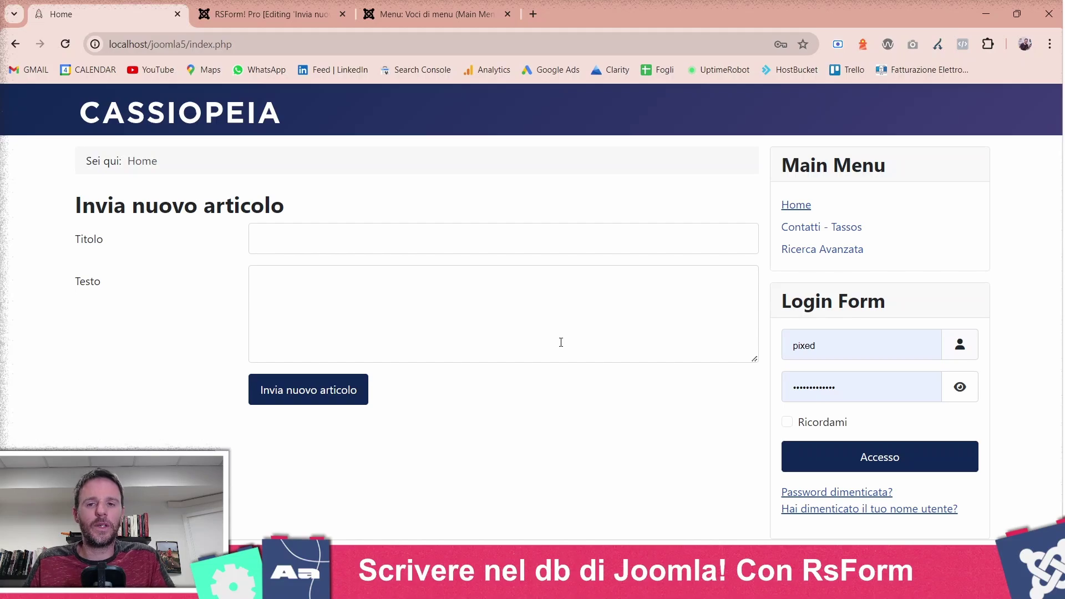
left_click(335, 242)
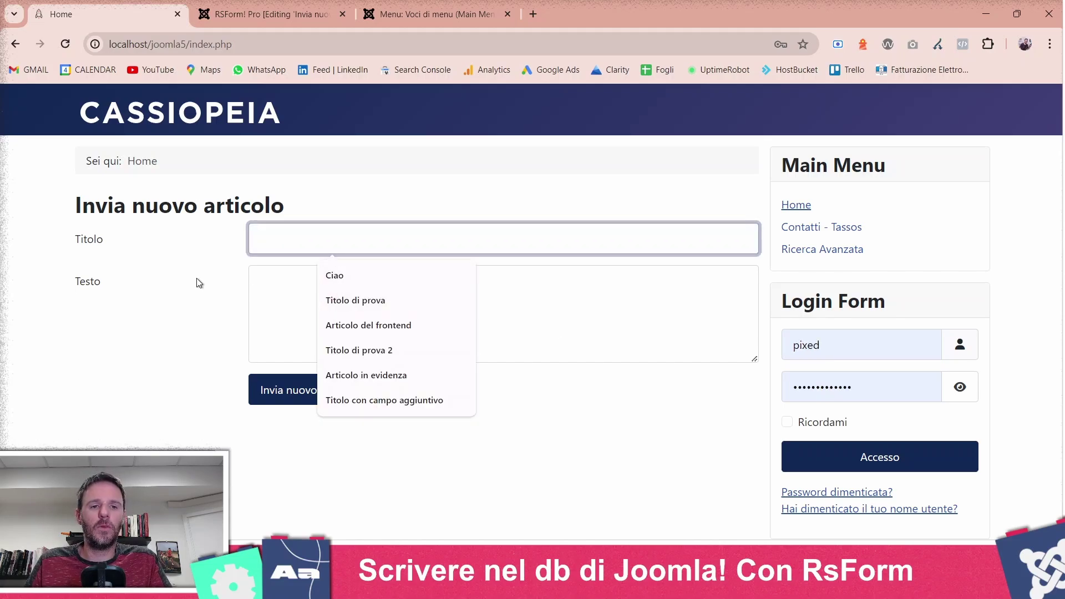
key("Tab")
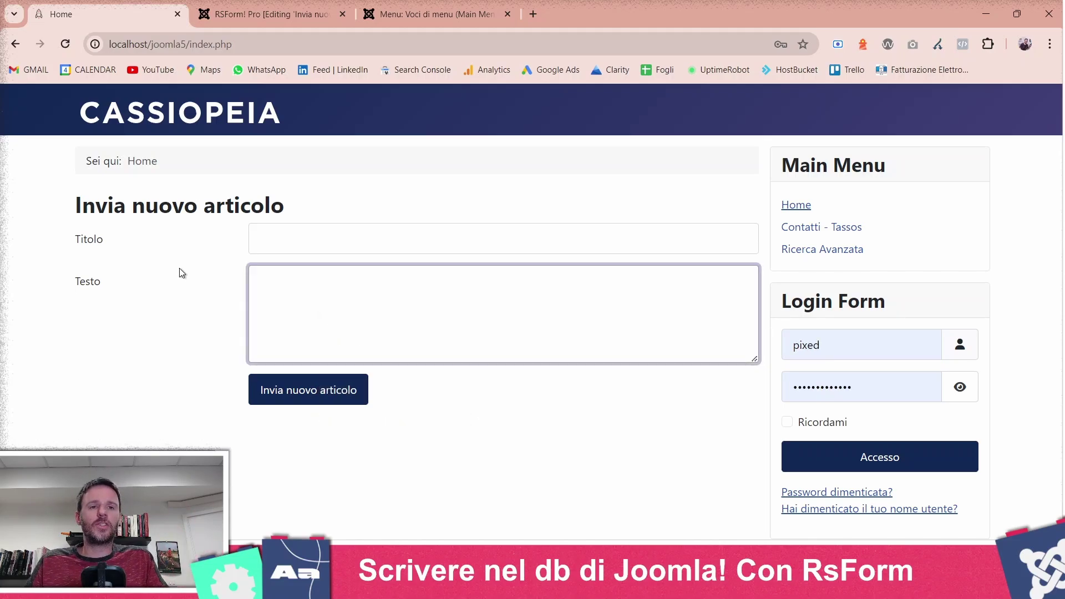
left_click(292, 230)
type("Titolo")
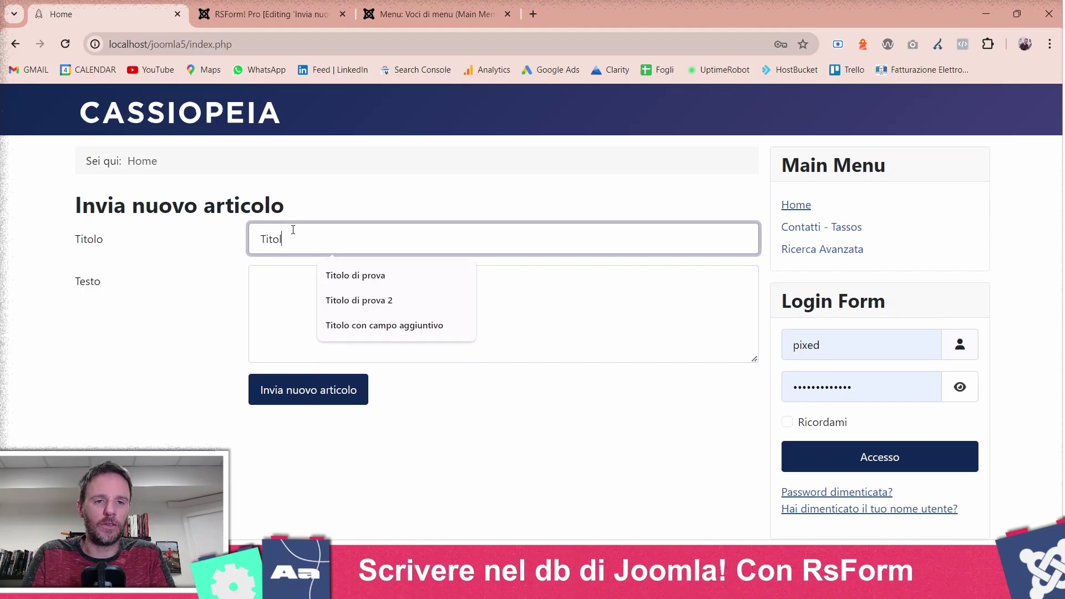
key("Tab")
type("test")
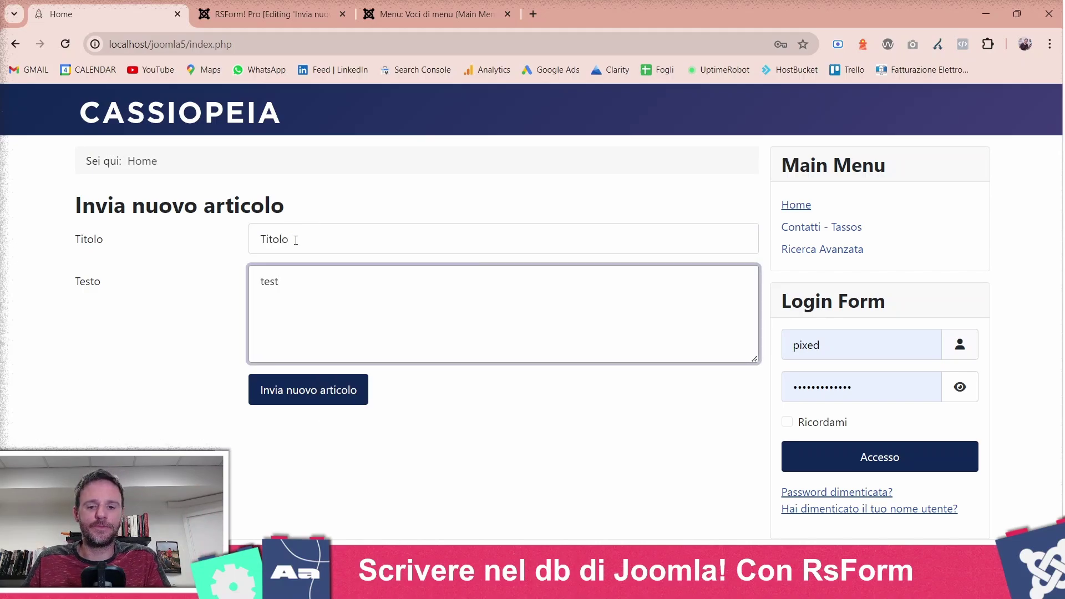
type("o")
left_click(330, 393)
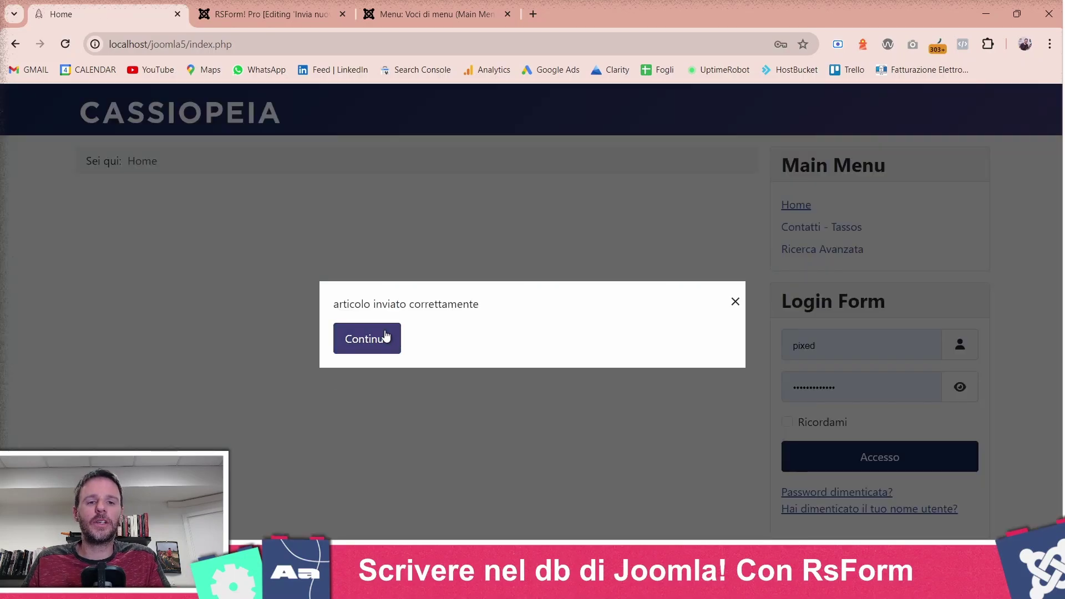
left_click(386, 336)
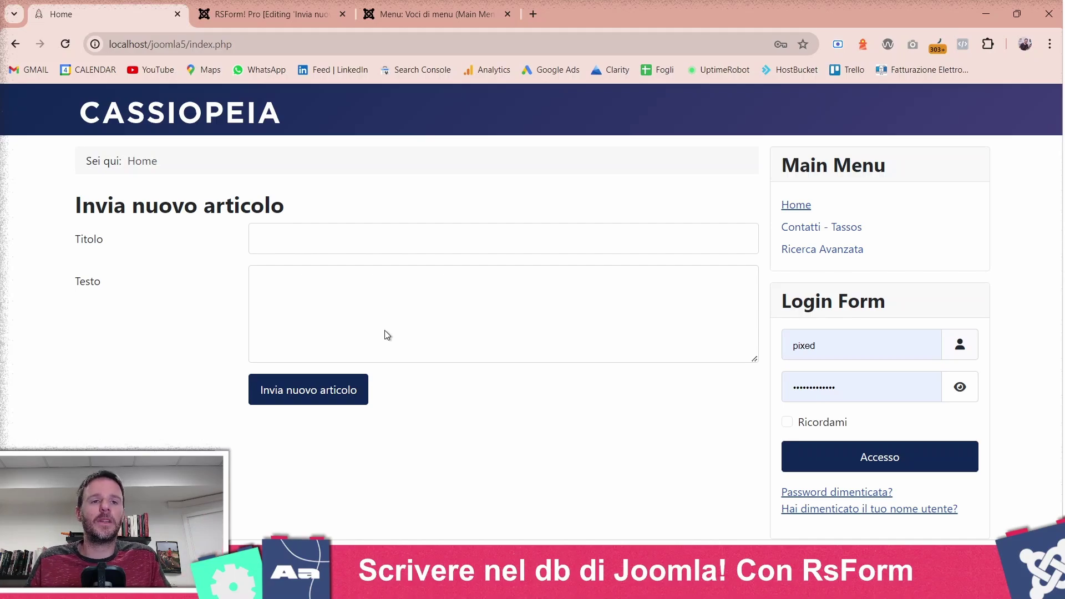
Step: Close the form editor in the administration and open the RSForm! Pro submissions management page
left_click(286, 13)
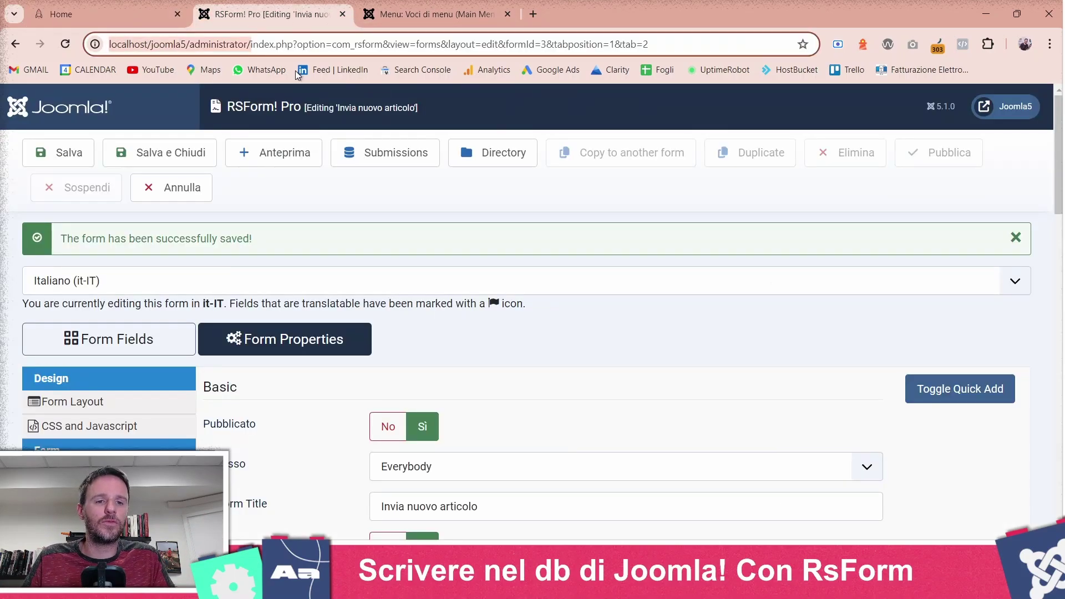
left_click(198, 188)
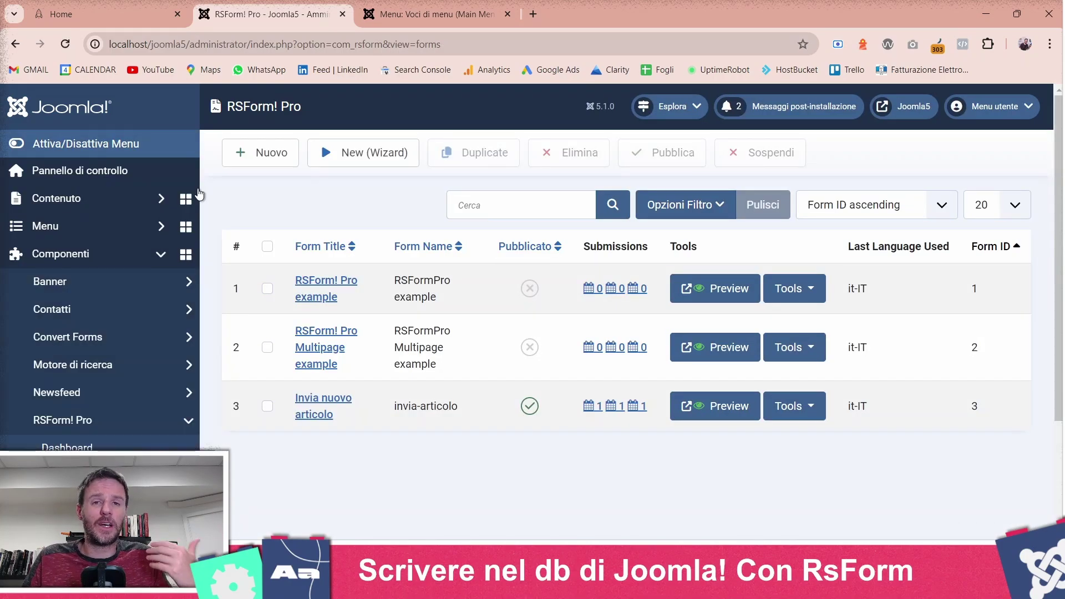
scroll(111, 338, "down", 2)
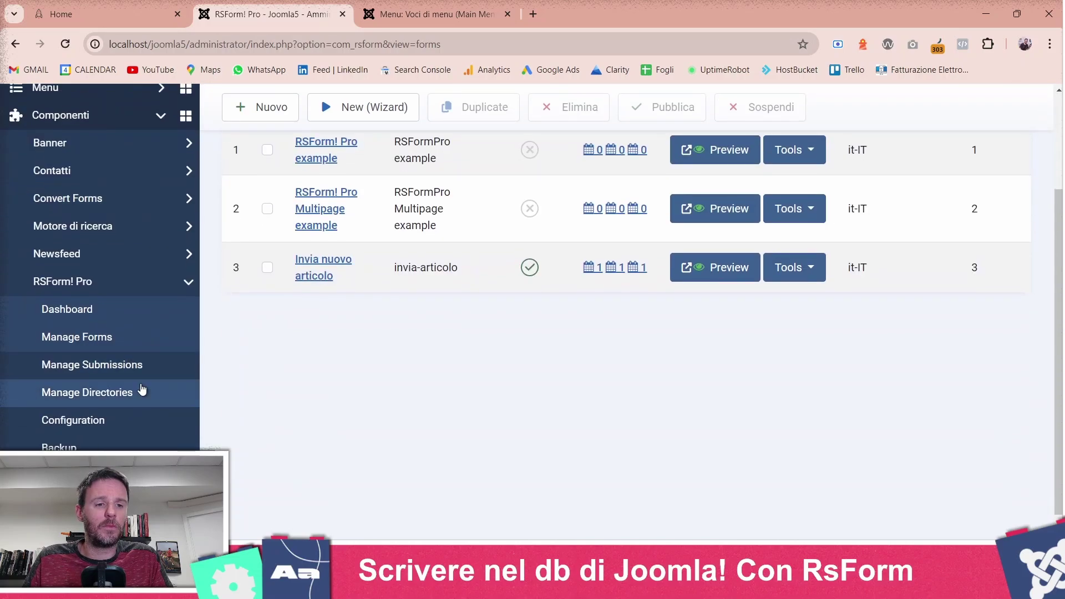
left_click(112, 372)
scroll(212, 371, "down", 1)
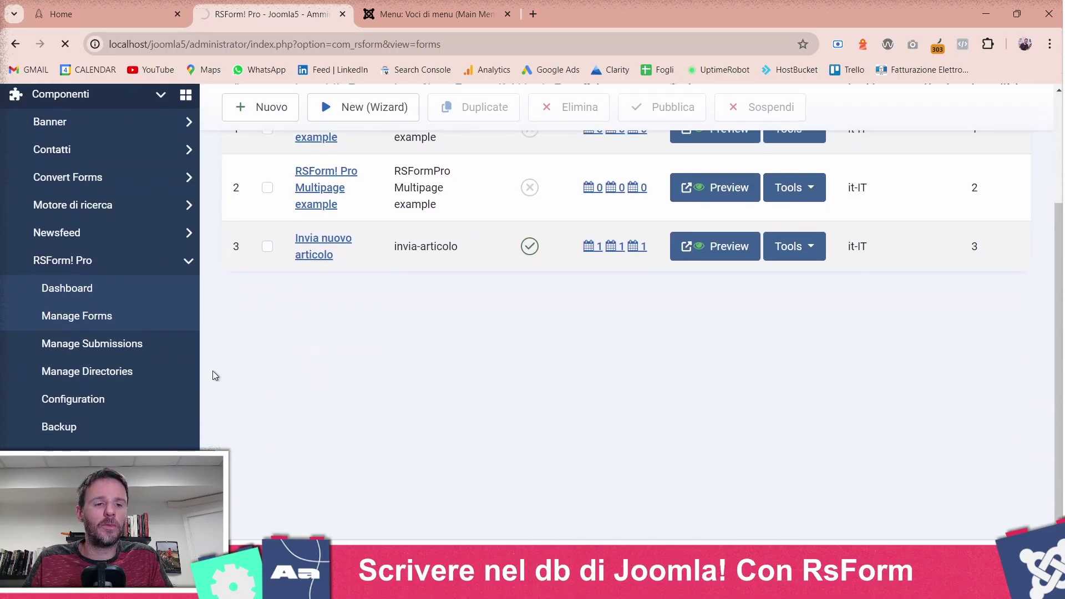
Step: Check the titolo and testo values in the "Invia nuovo articolo" form's submissions, then close the submissions page
left_click(163, 238)
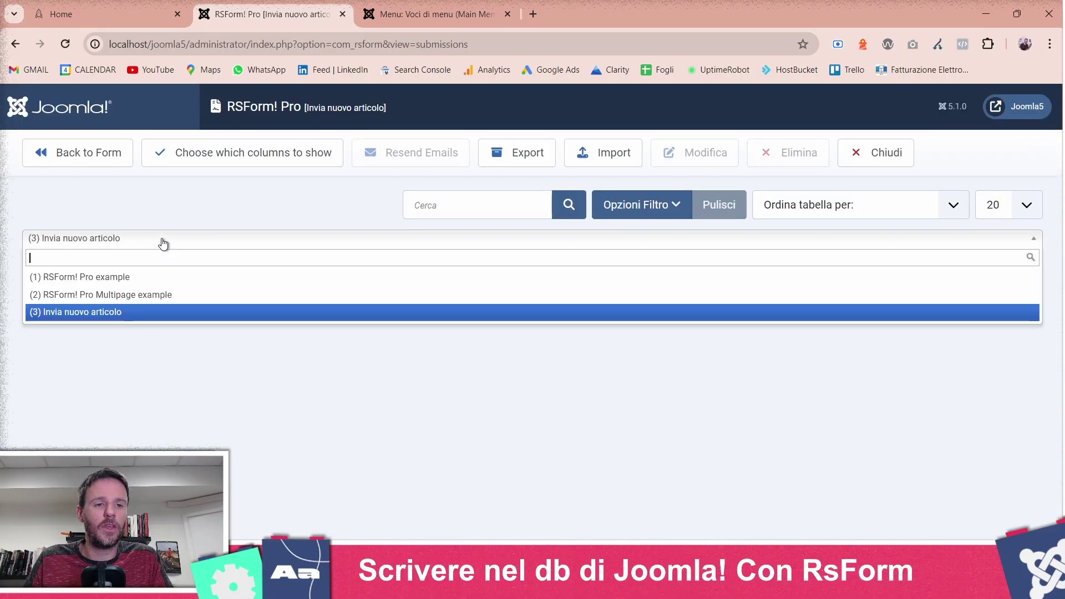
left_click(94, 312)
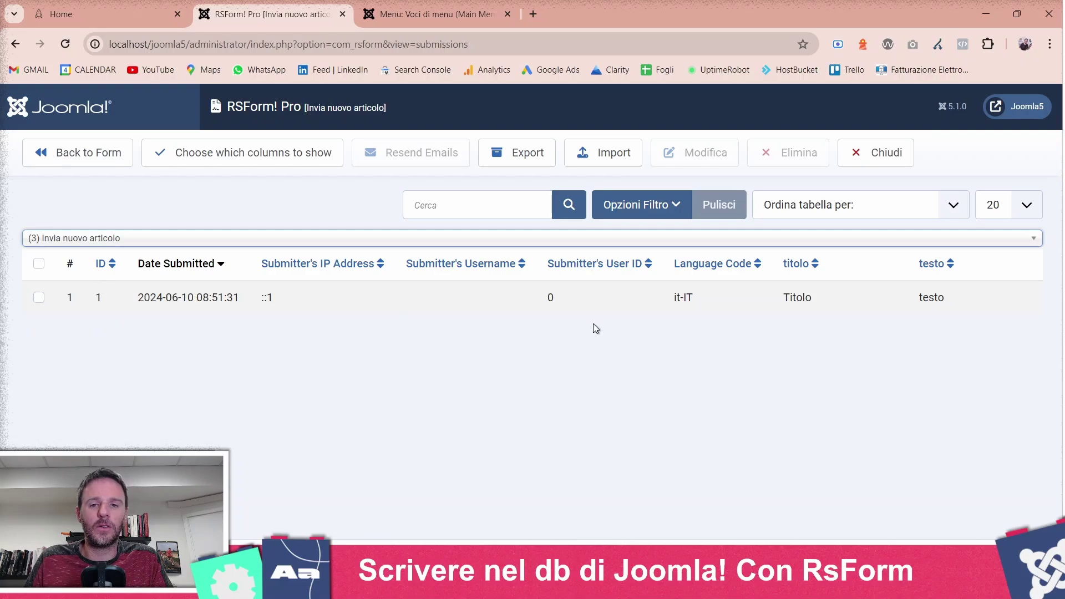
left_click(809, 300)
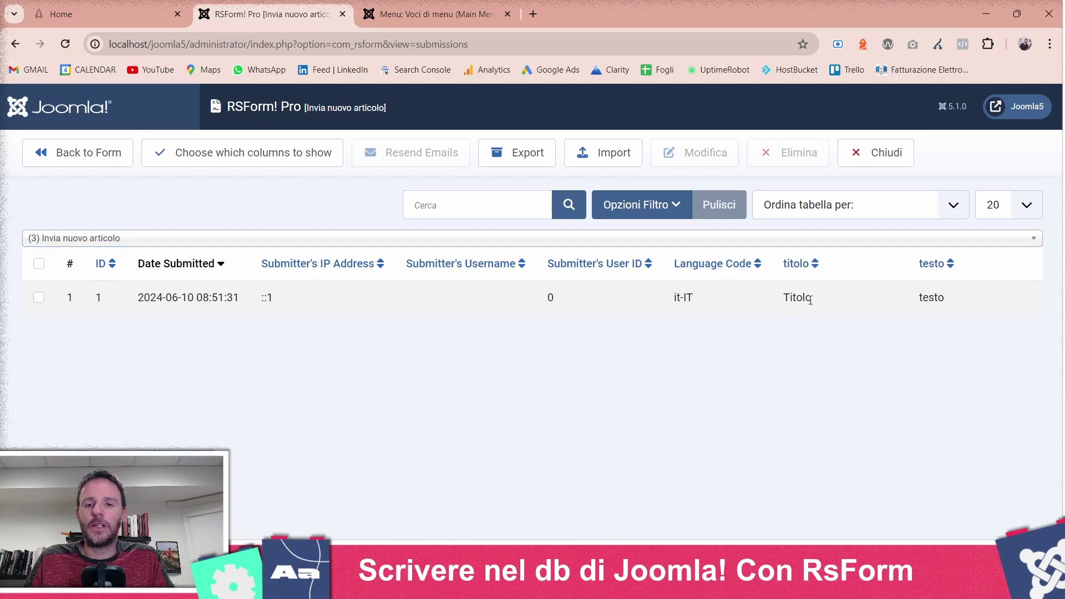
triple_click(944, 295)
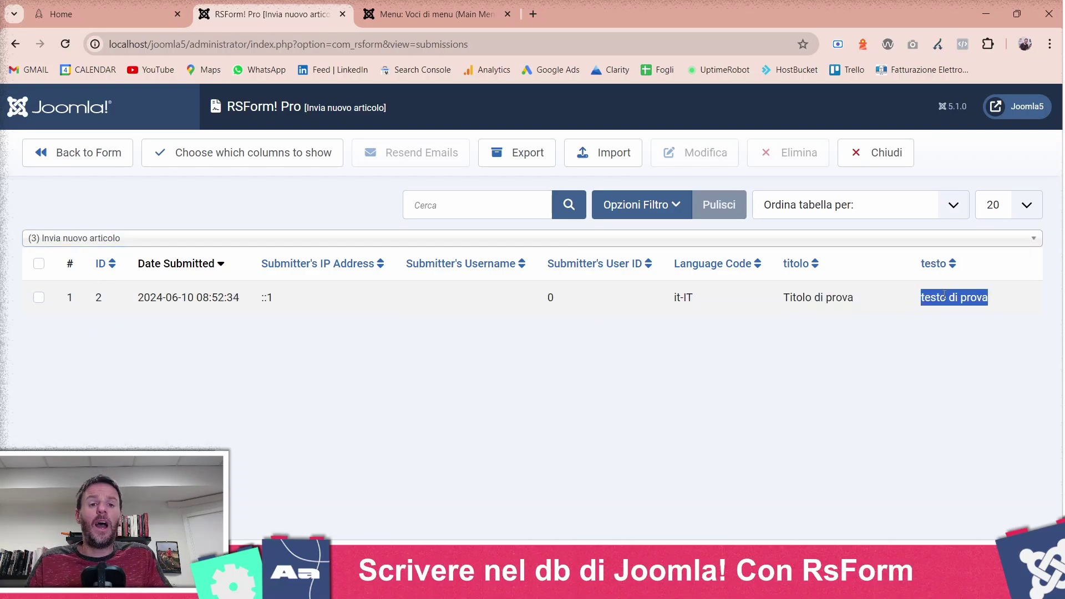
left_click(900, 155)
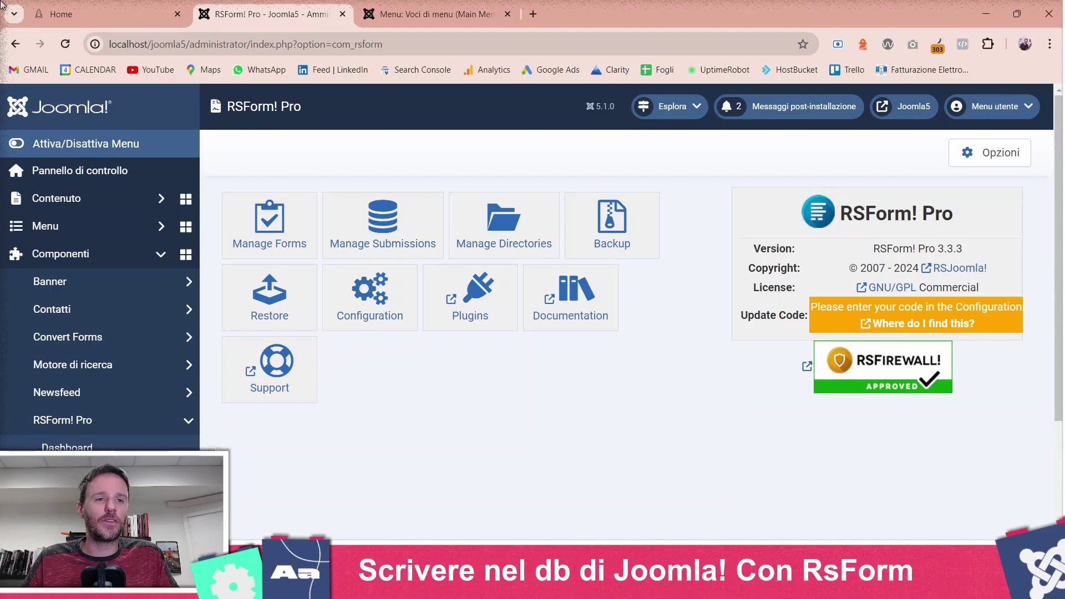
Step: Look at the form on the site's home page, then open the "Invia nuovo articolo" form for editing in the administration
left_click(155, 12)
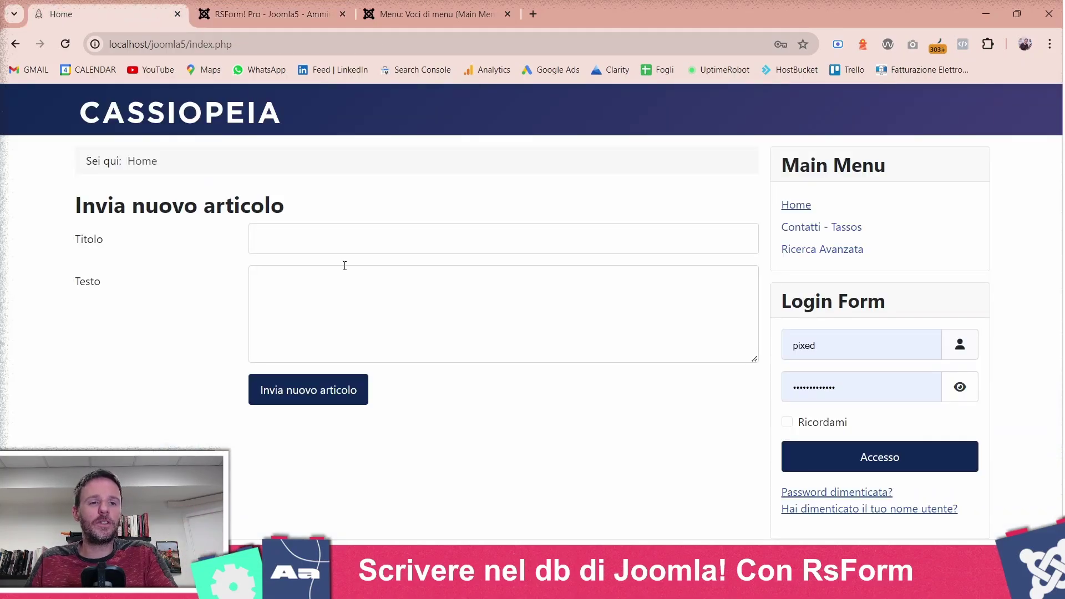
left_click(278, 6)
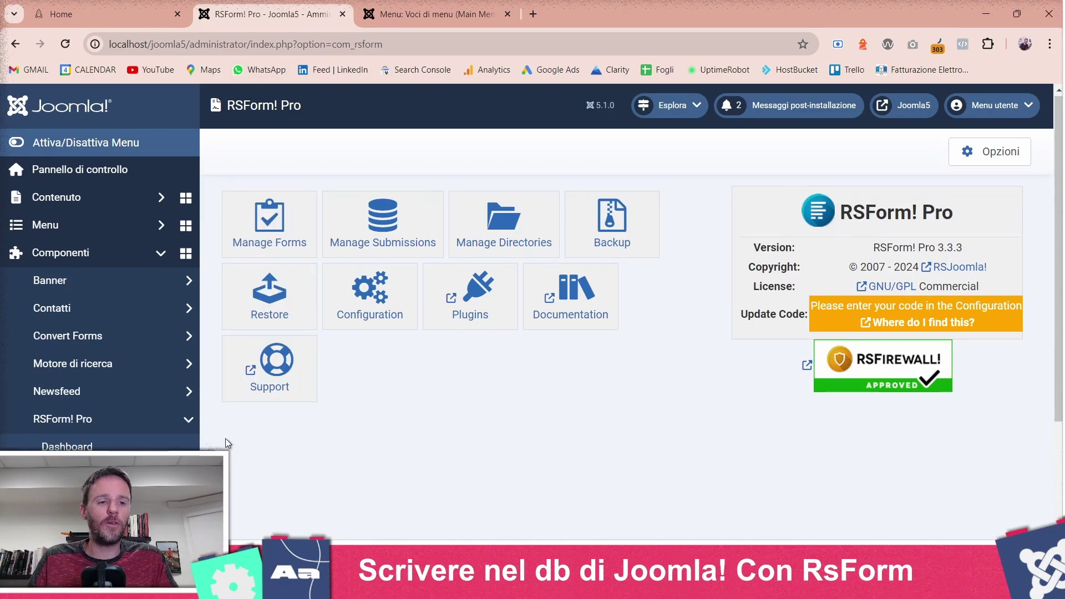
scroll(226, 438, "down", 3)
left_click(104, 279)
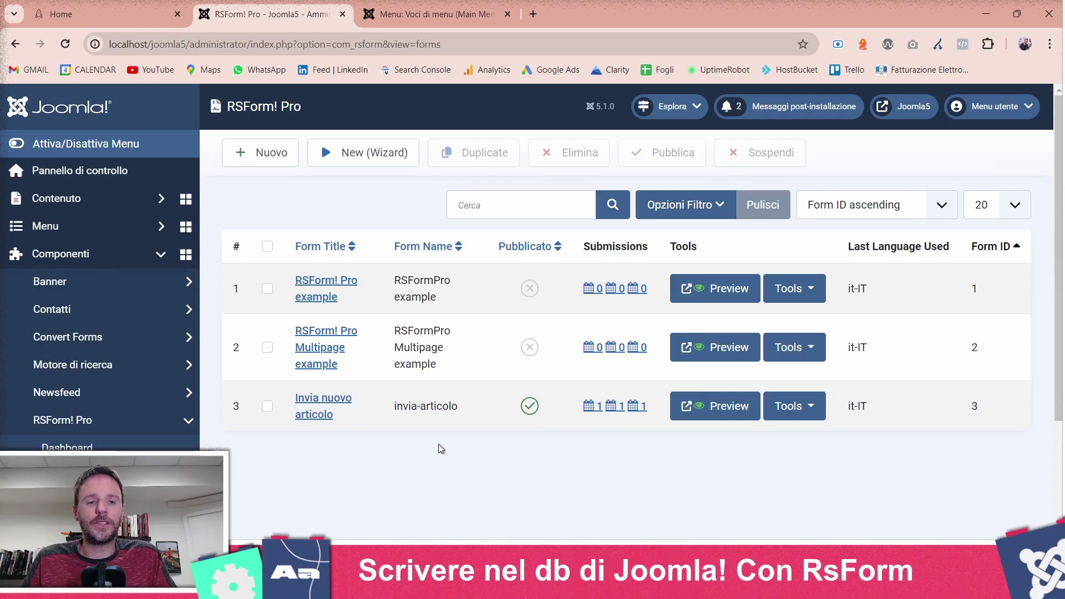
left_click(314, 402)
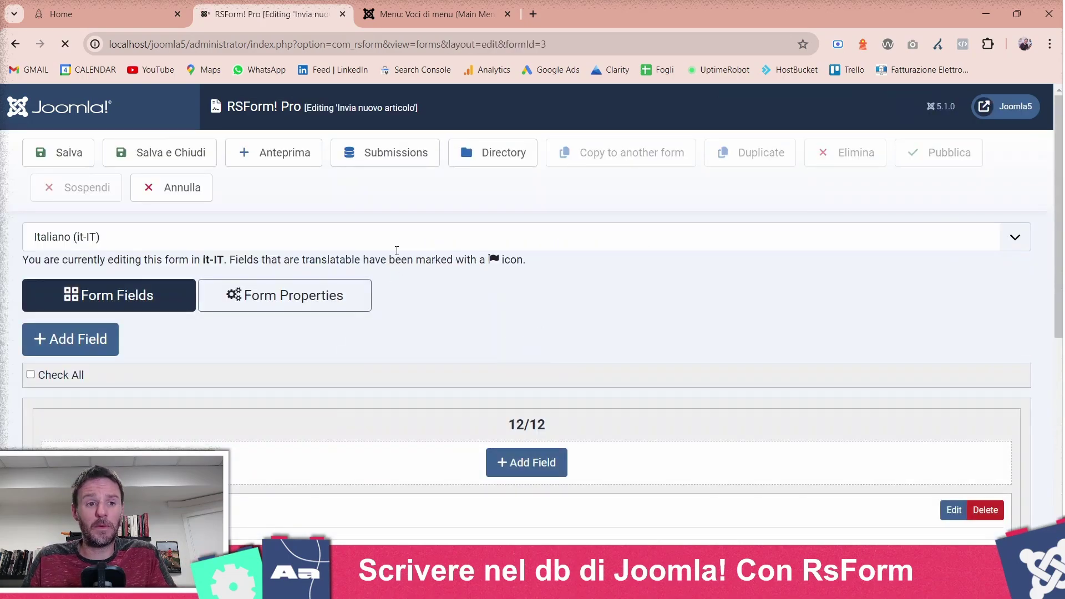
Step: Open the Create Article Configuration in the form's properties
scroll(400, 255, "down", 2)
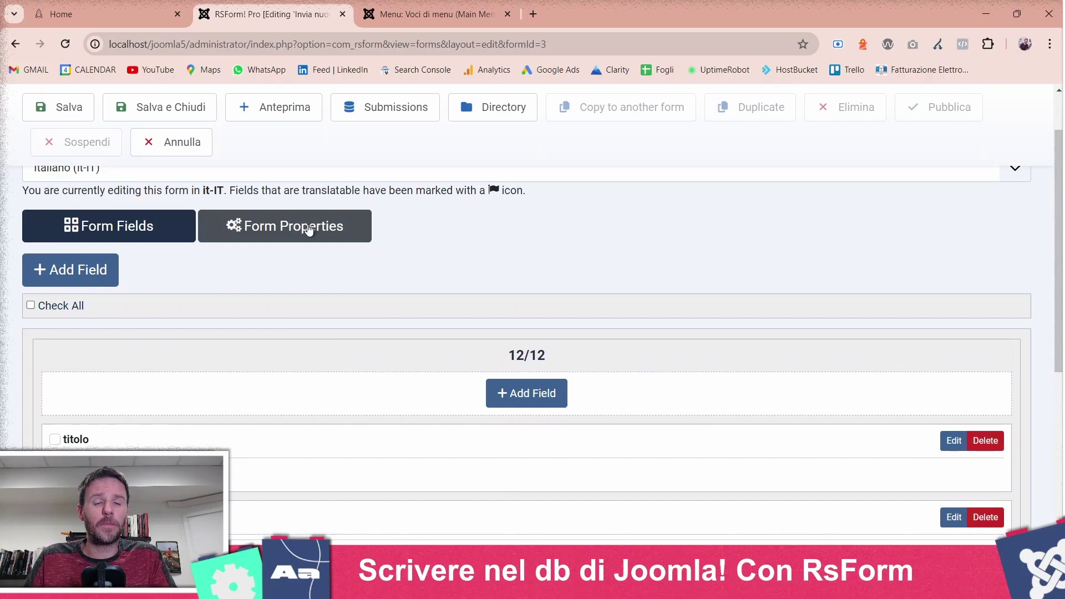
left_click(318, 238)
scroll(318, 238, "down", 9)
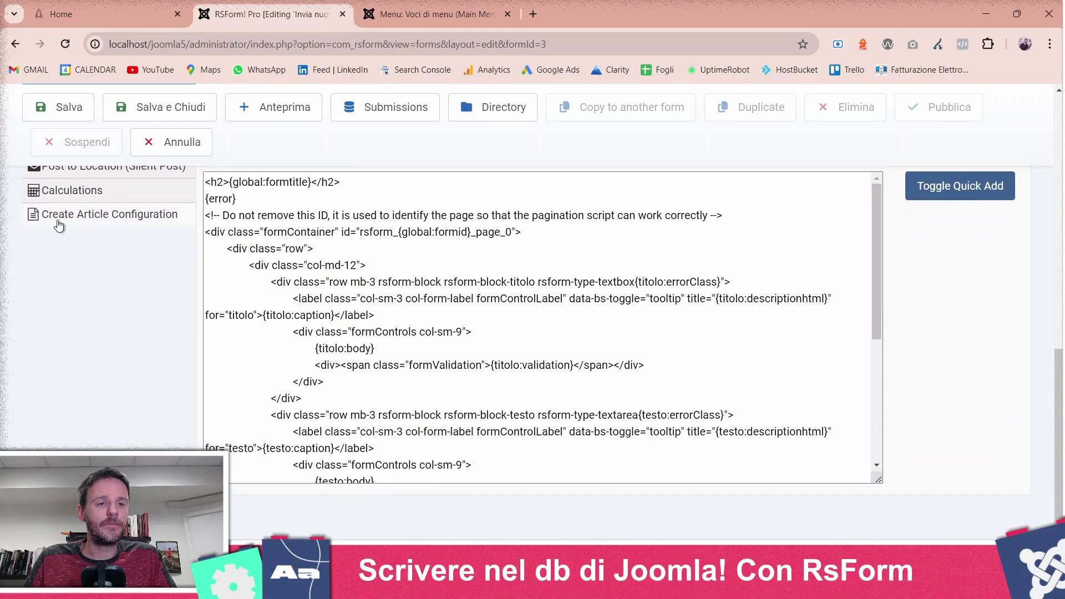
scroll(69, 217, "up", 1)
scroll(61, 183, "up", 1)
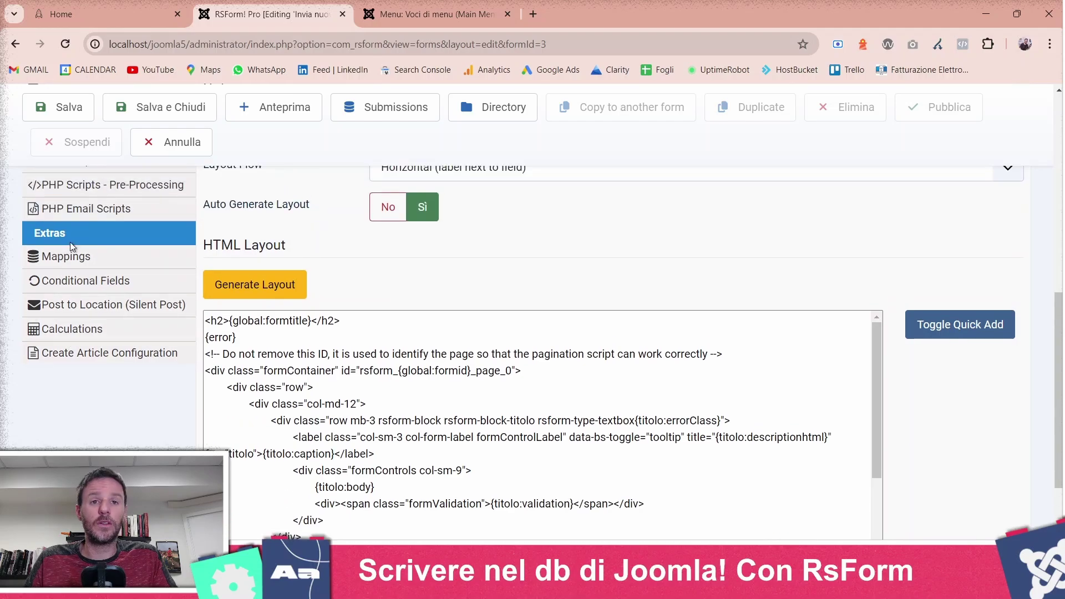
scroll(66, 371, "down", 2)
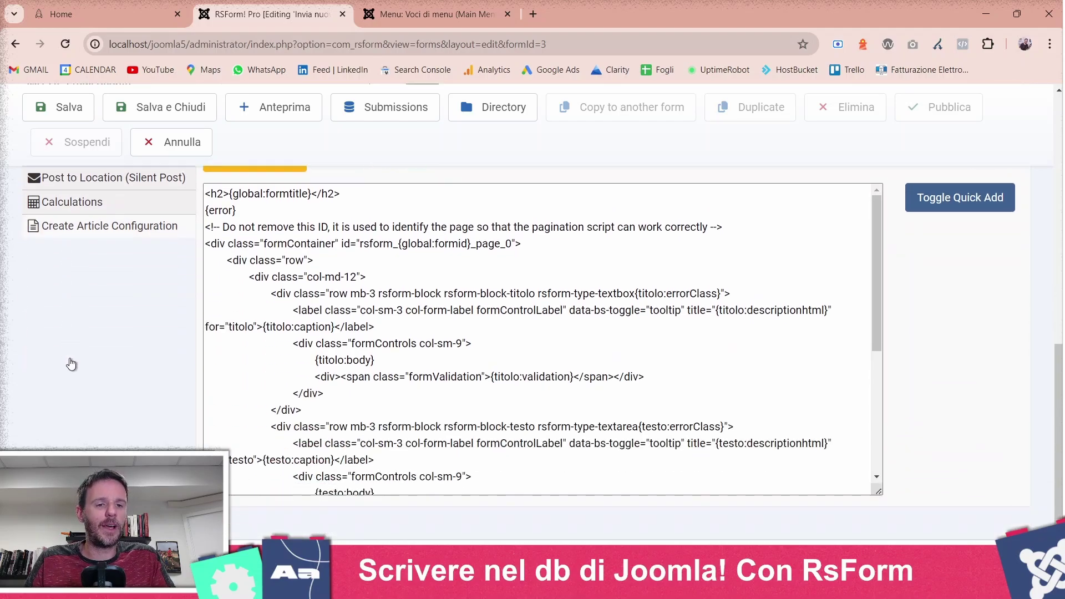
left_click(111, 214)
Step: Enable Create Article for the form and review the neighbouring content plugin and warning message options
scroll(128, 317, "up", 6)
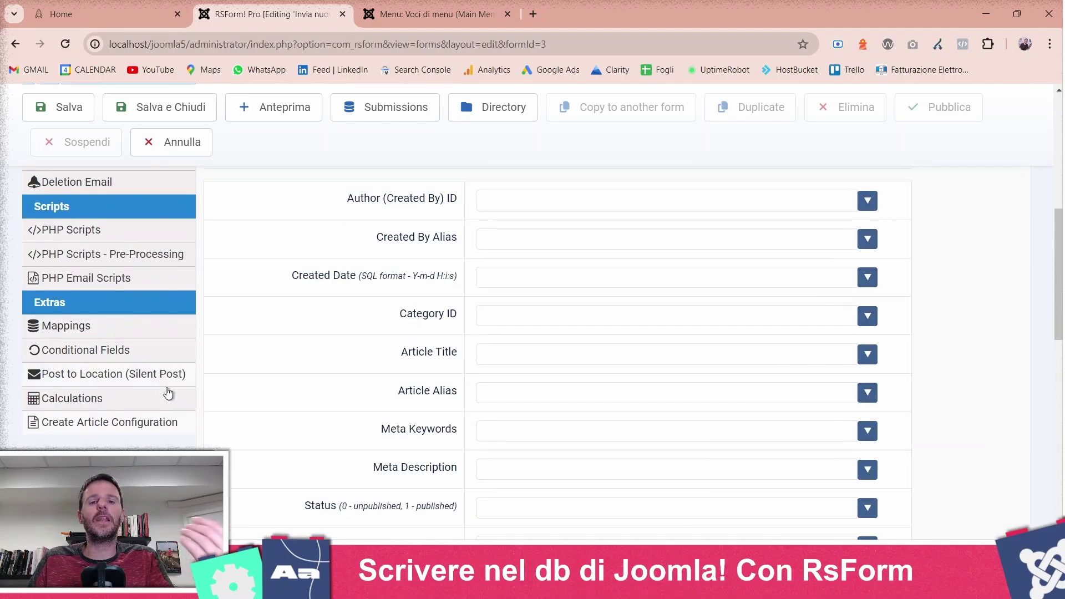
scroll(697, 315, "down", 15)
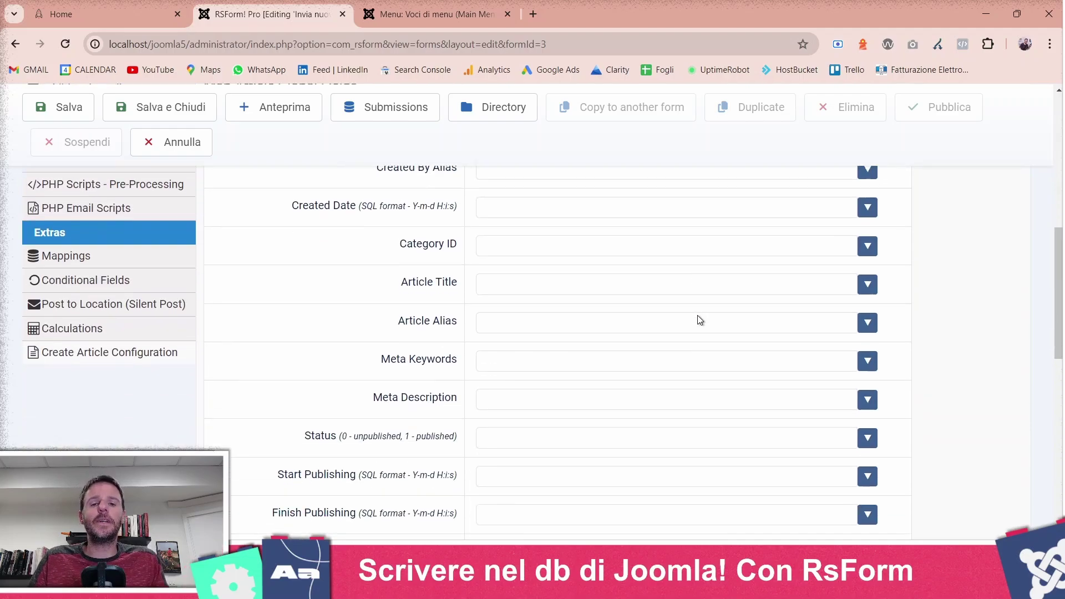
scroll(697, 315, "up", 6)
scroll(698, 315, "up", 5)
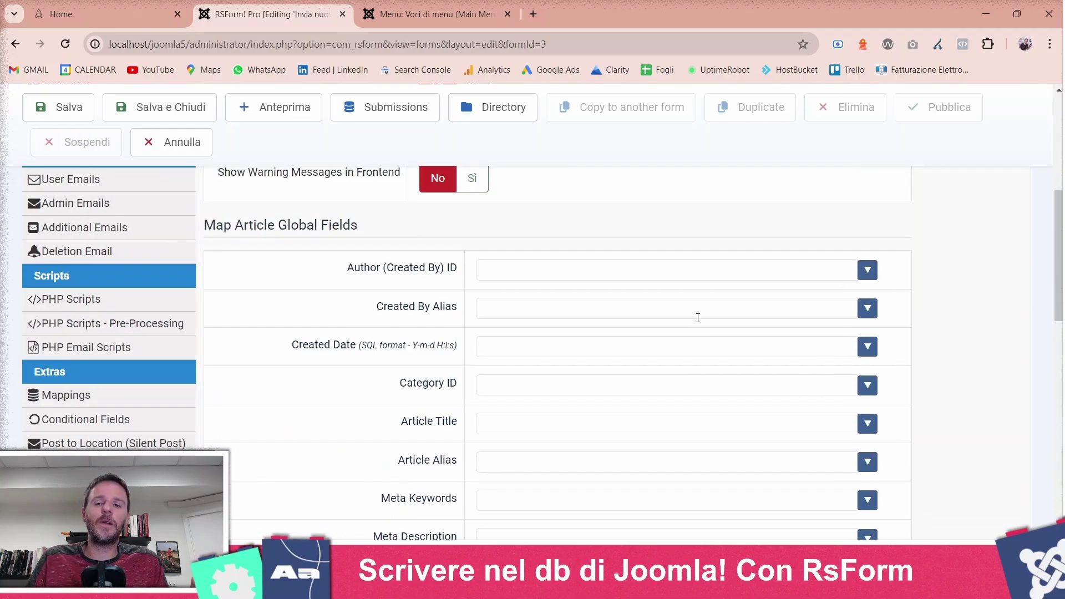
scroll(698, 318, "up", 5)
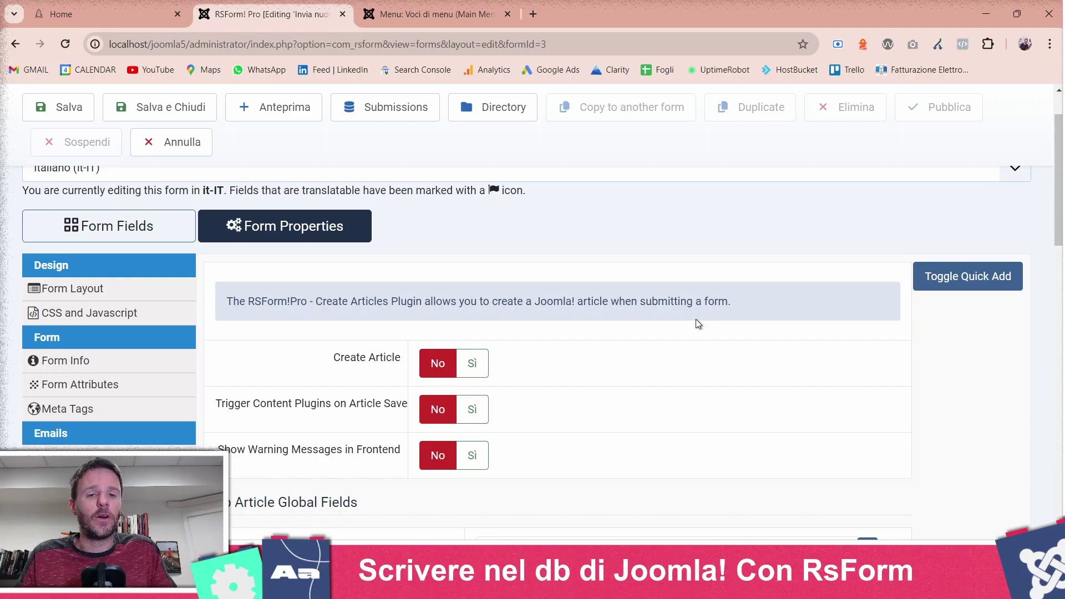
scroll(630, 404, "down", 2)
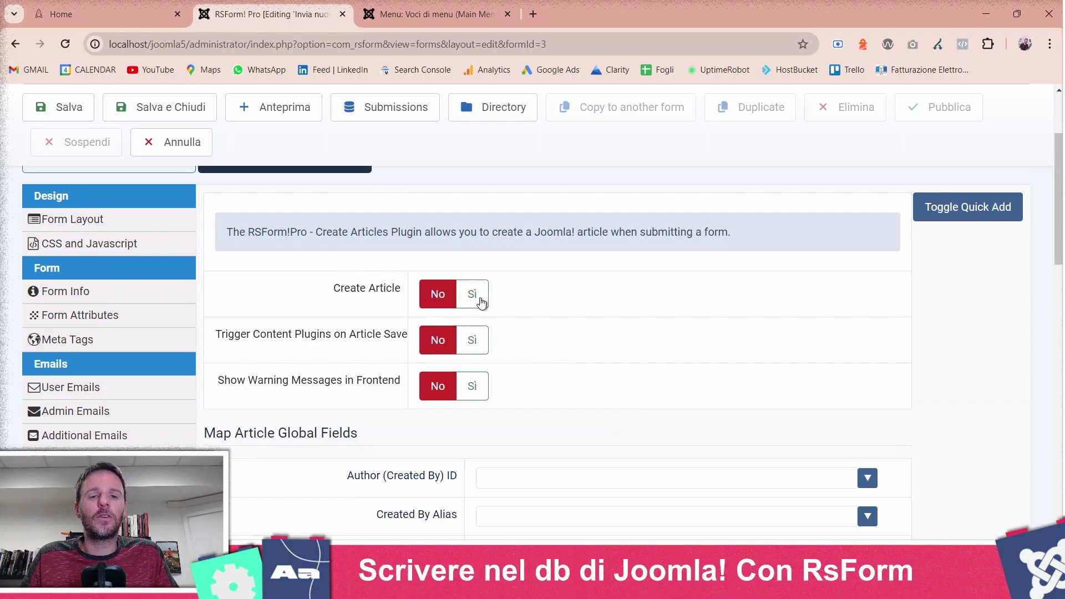
left_click(472, 295)
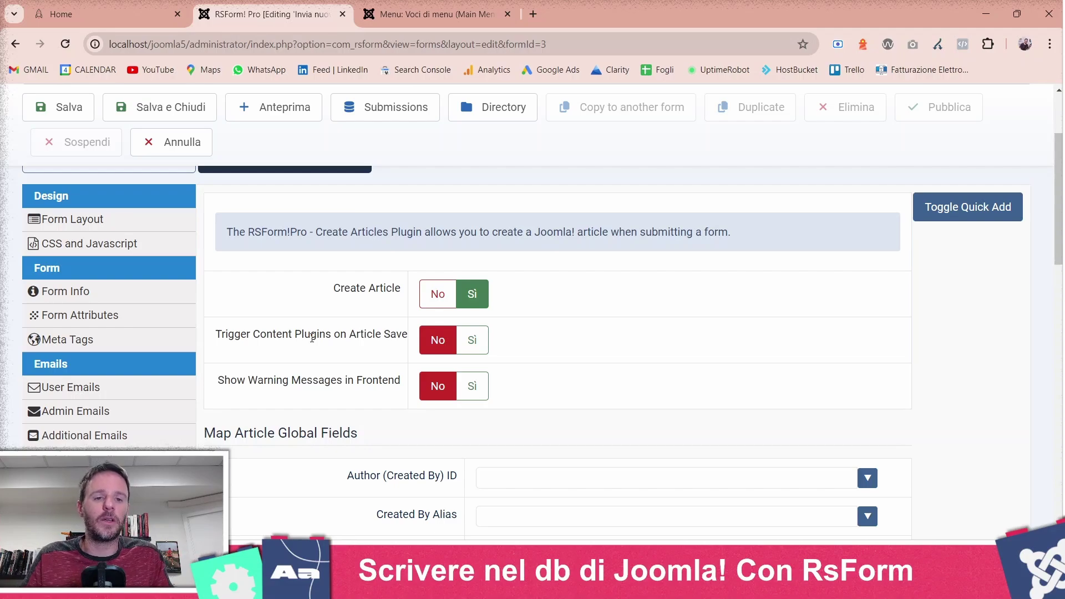
left_click_drag(219, 381, 348, 382)
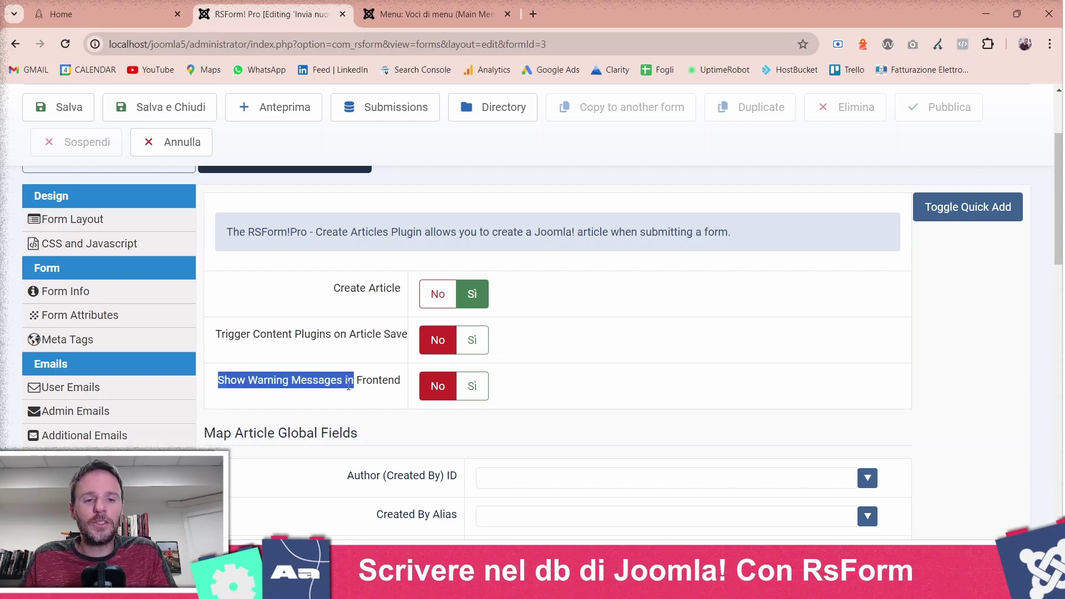
left_click(348, 385)
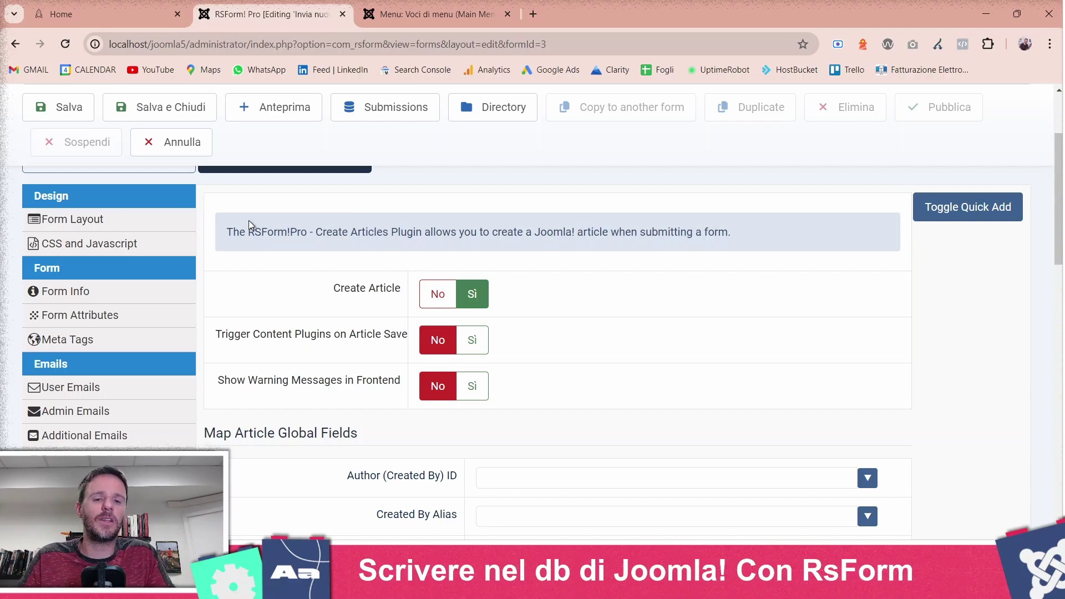
Step: Examine the article global field mappings, especially Author (Created By) ID, Created Date and Category ID
scroll(727, 224, "down", 5)
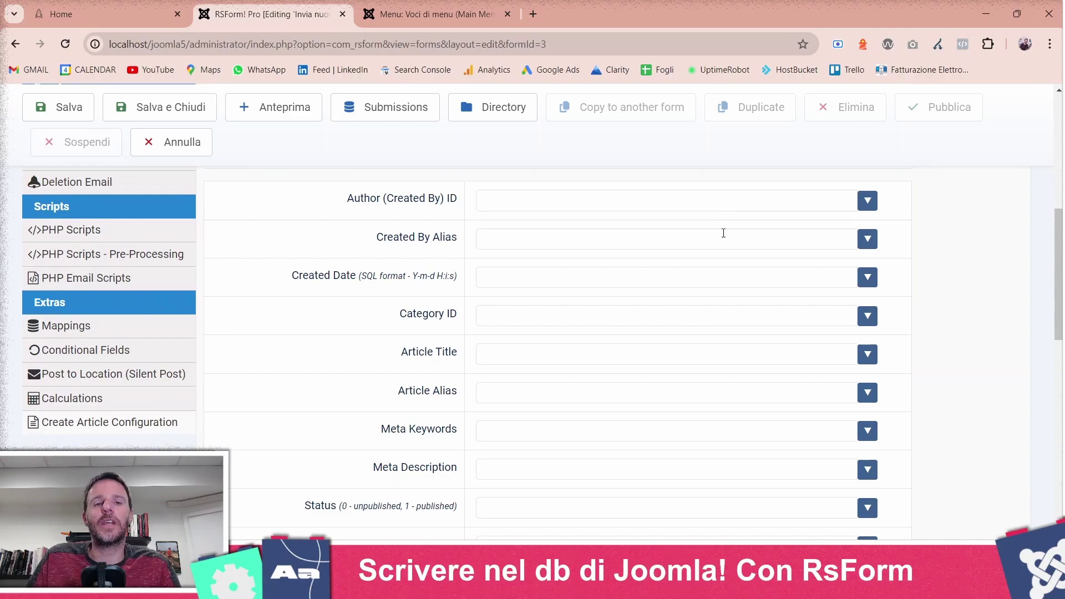
scroll(724, 233, "down", 3)
scroll(722, 230, "up", 5)
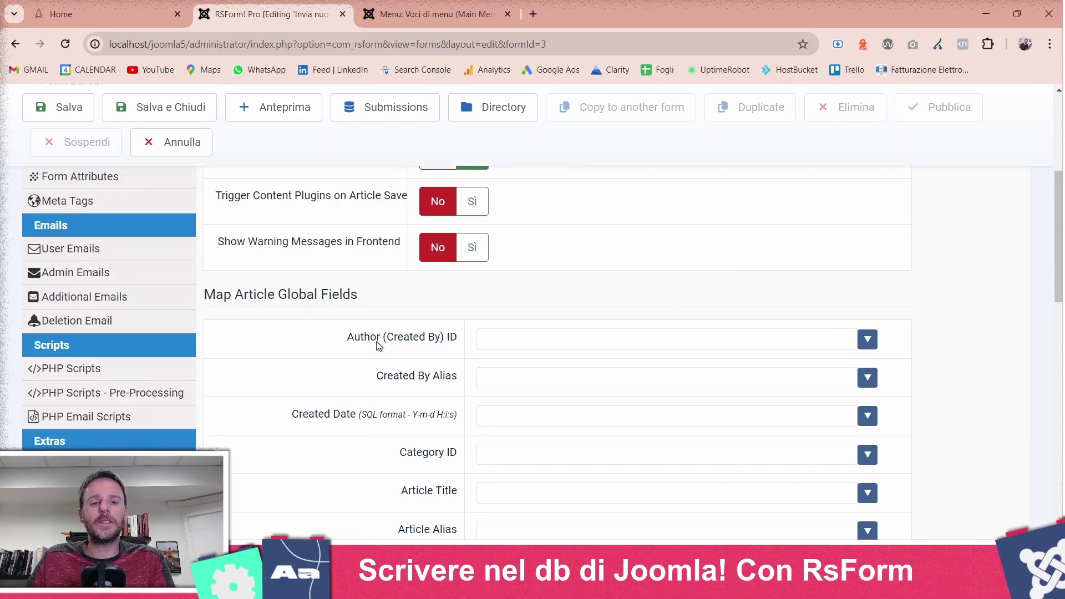
left_click_drag(377, 346, 461, 341)
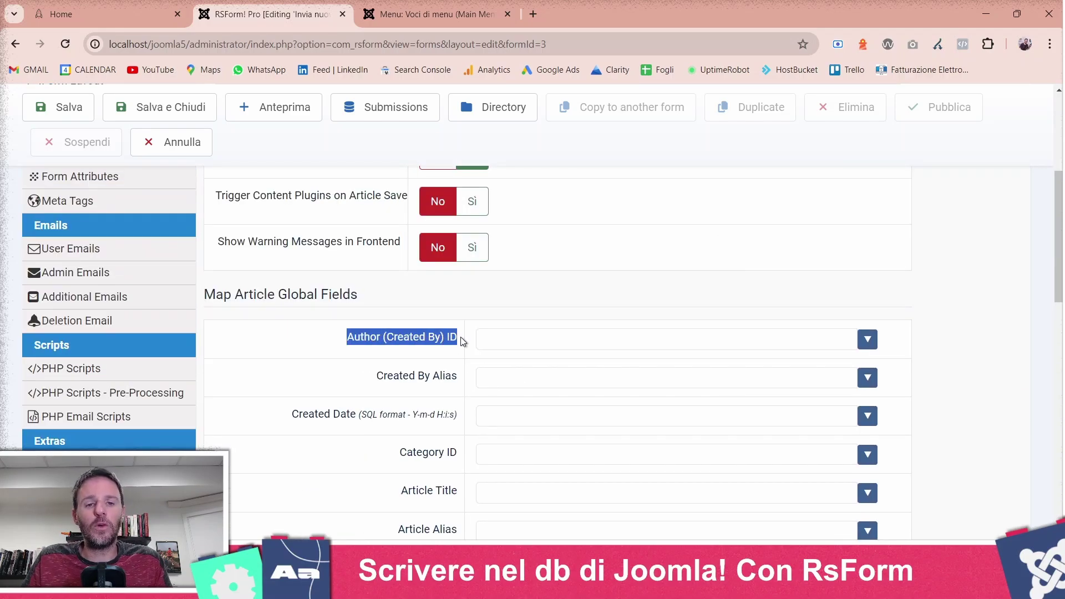
left_click(518, 348)
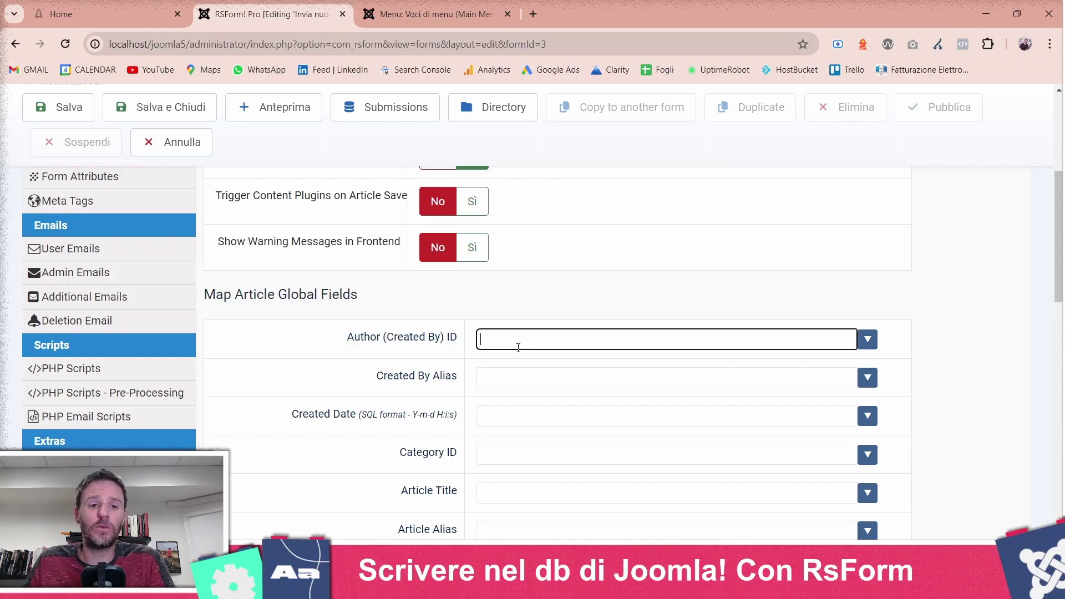
left_click(296, 414)
left_click_drag(295, 414, 441, 418)
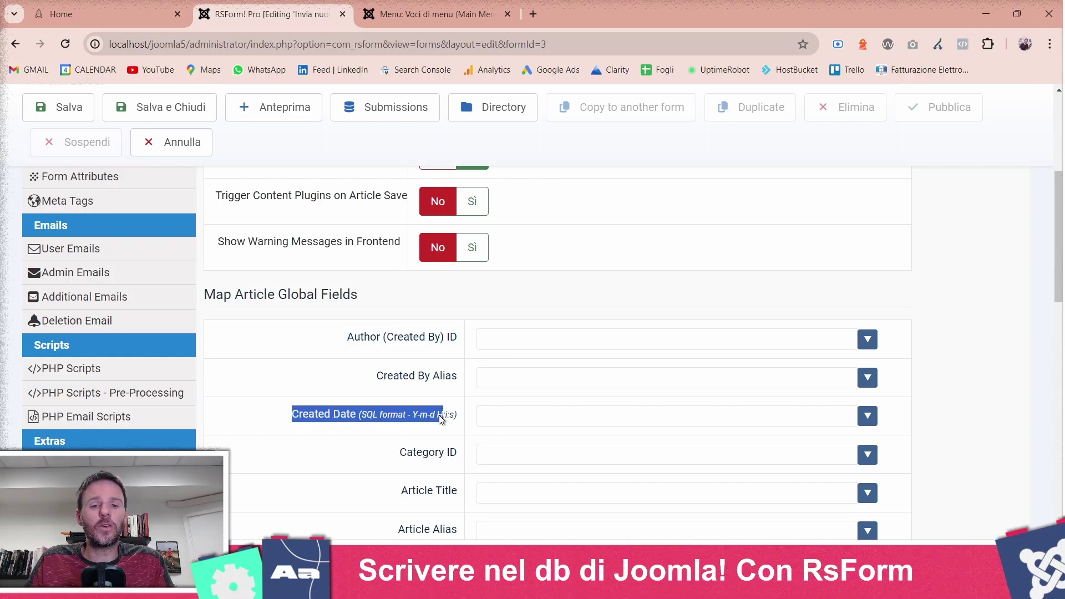
scroll(535, 418, "down", 1)
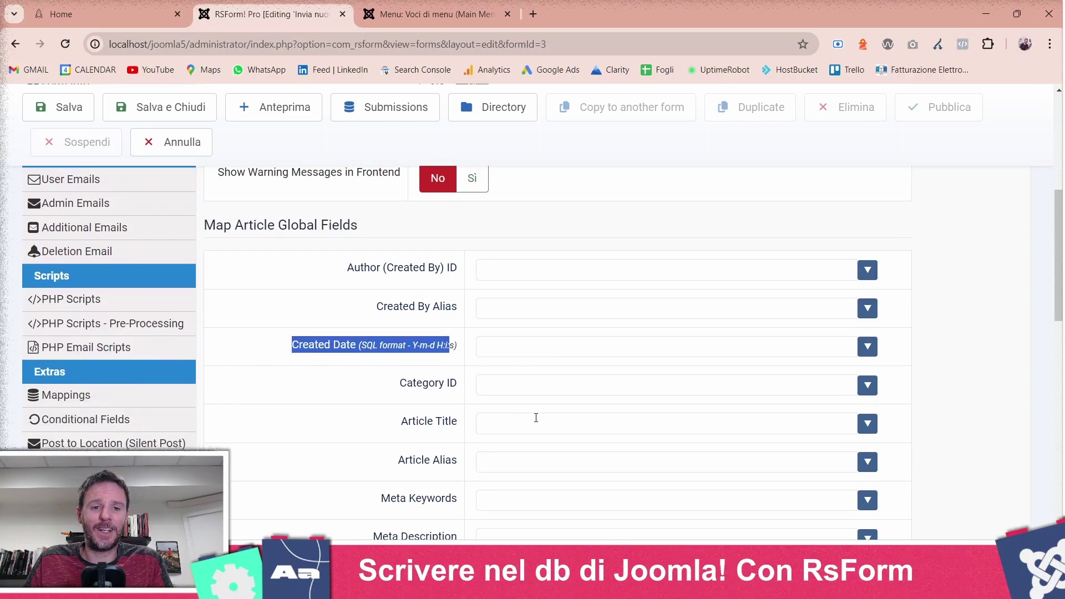
left_click(406, 387)
double_click(407, 386)
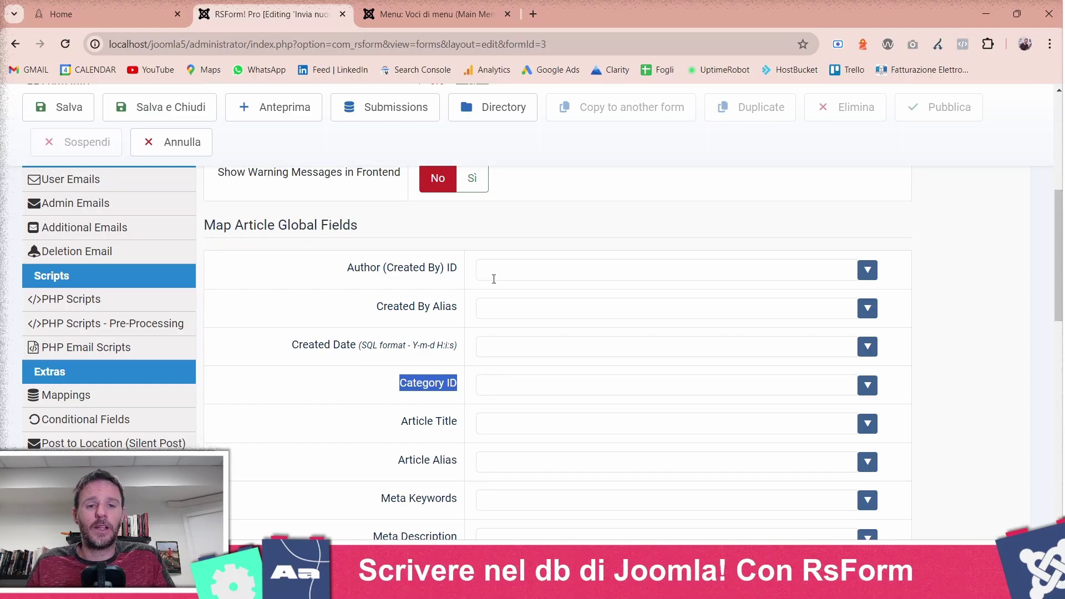
left_click(471, 269)
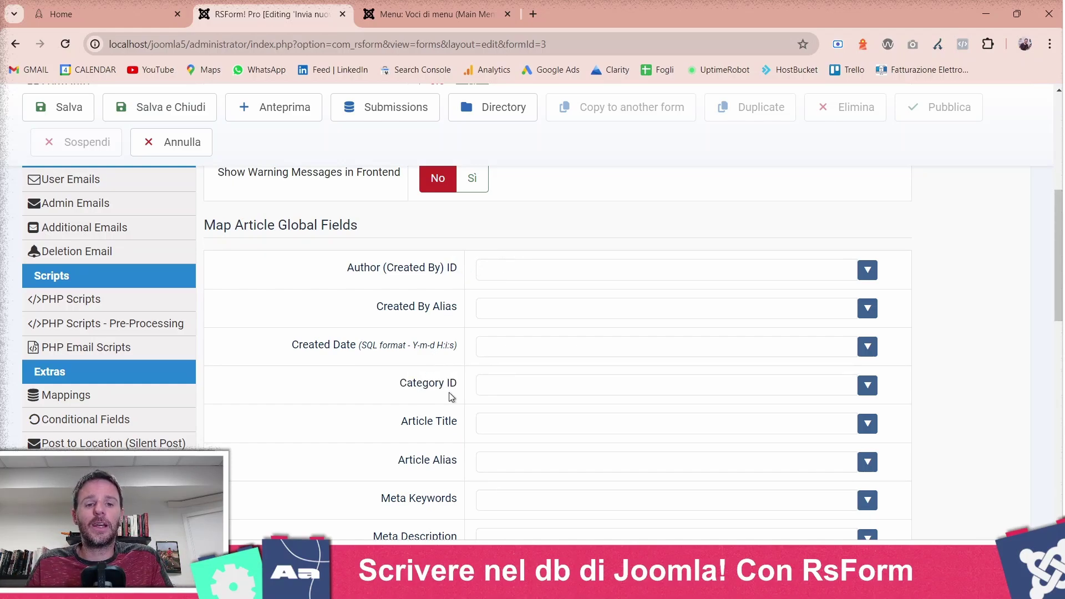
left_click_drag(459, 386, 436, 387)
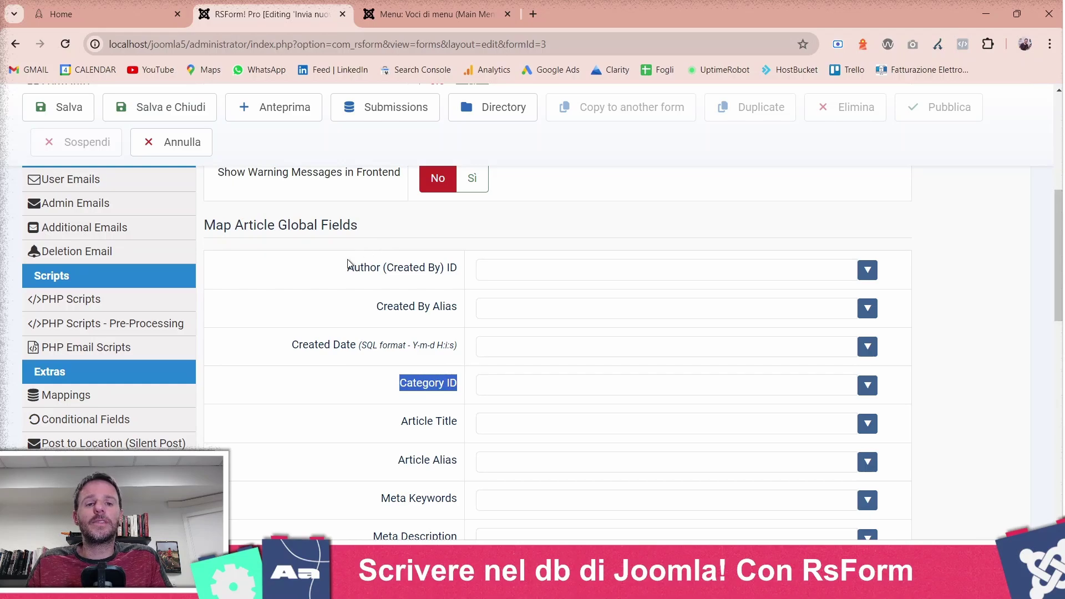
left_click_drag(347, 267, 472, 273)
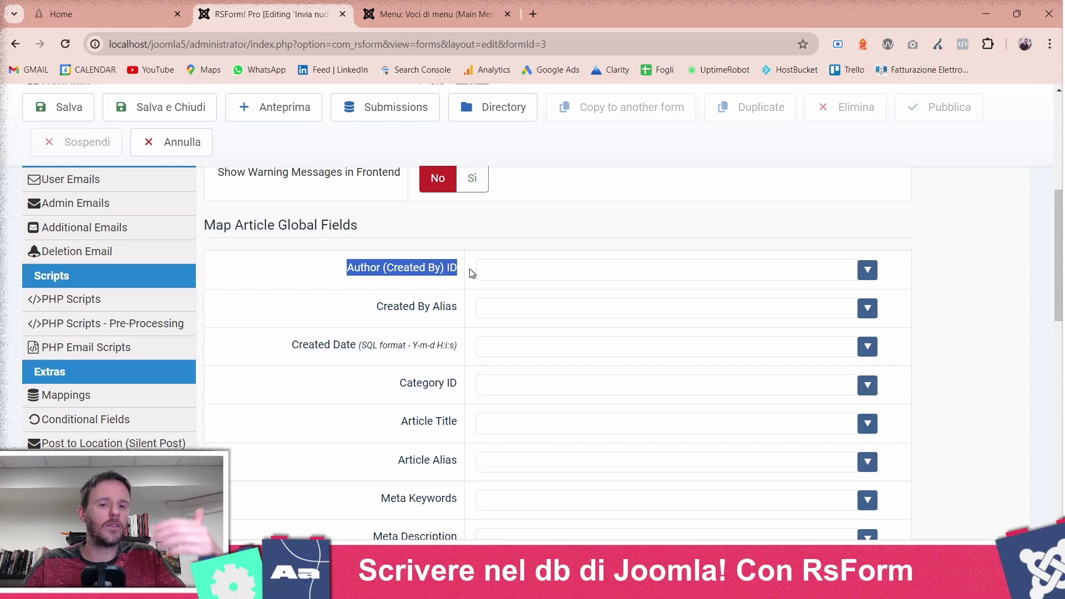
left_click_drag(400, 383, 457, 387)
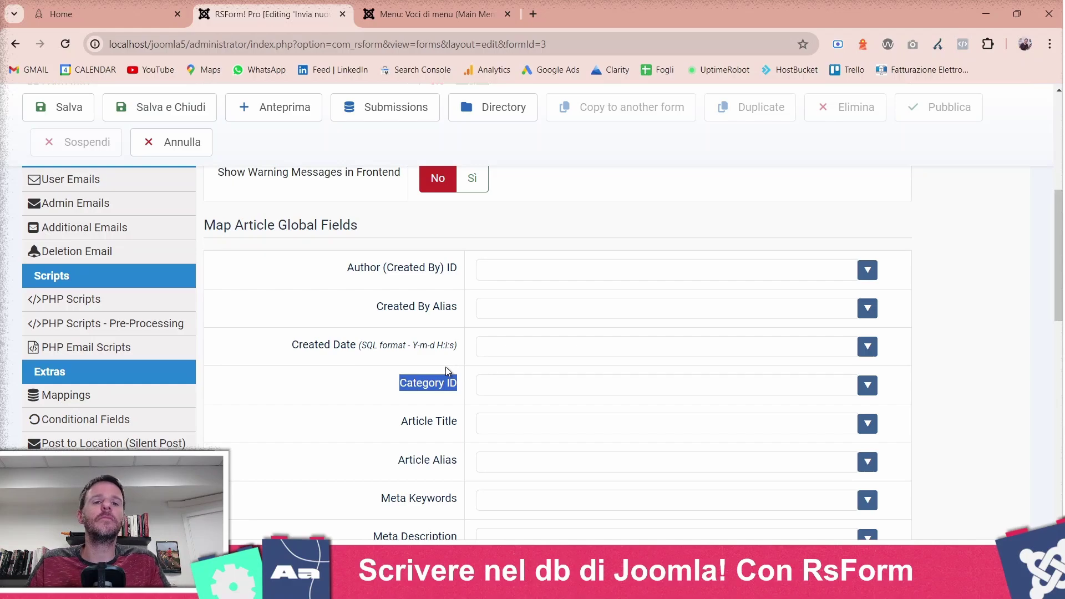
left_click(441, 399)
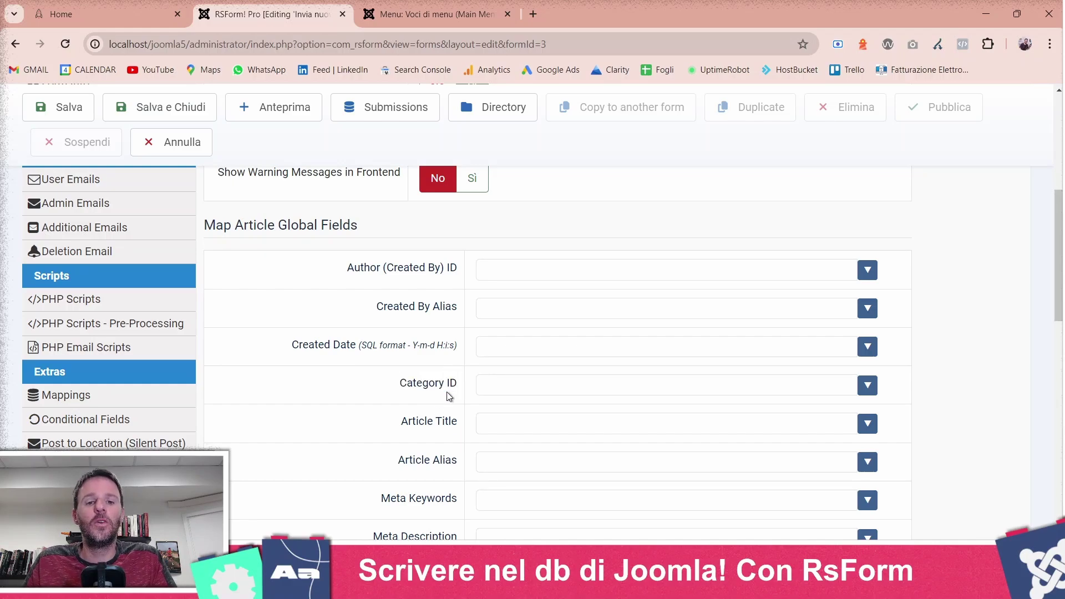
double_click(451, 389)
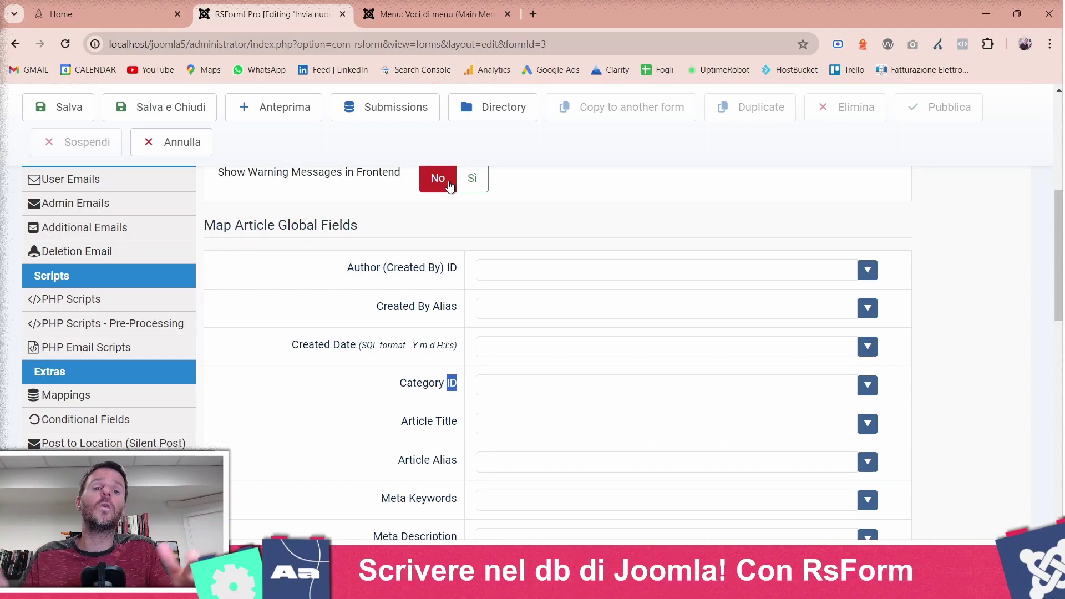
Step: Open the user management list in the administration and copy the ID of the Super Users account
left_click(447, 12)
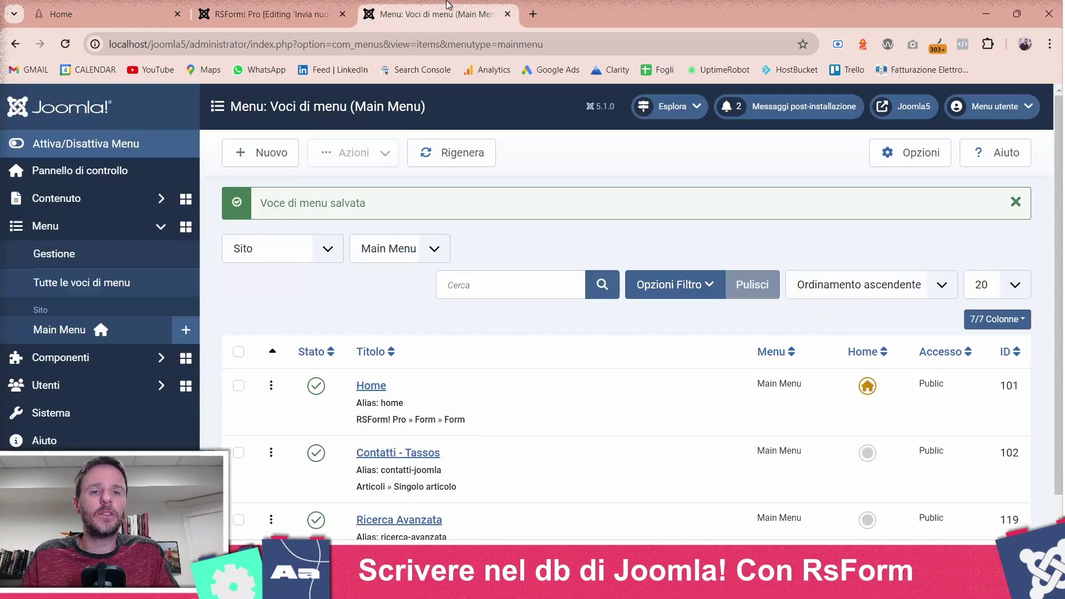
left_click(117, 392)
scroll(25, 191, "down", 2)
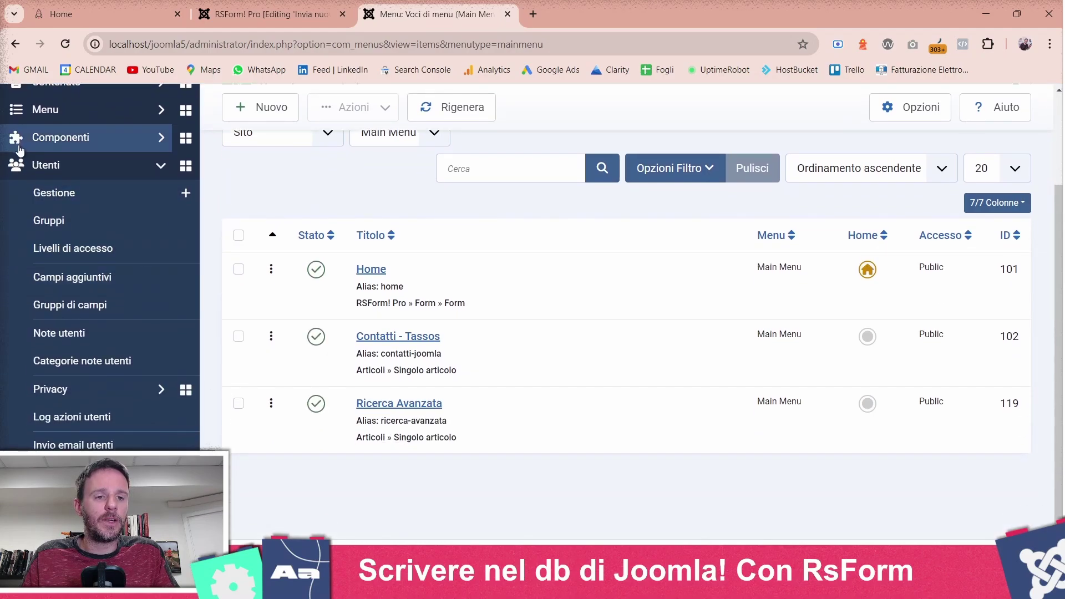
left_click(23, 191)
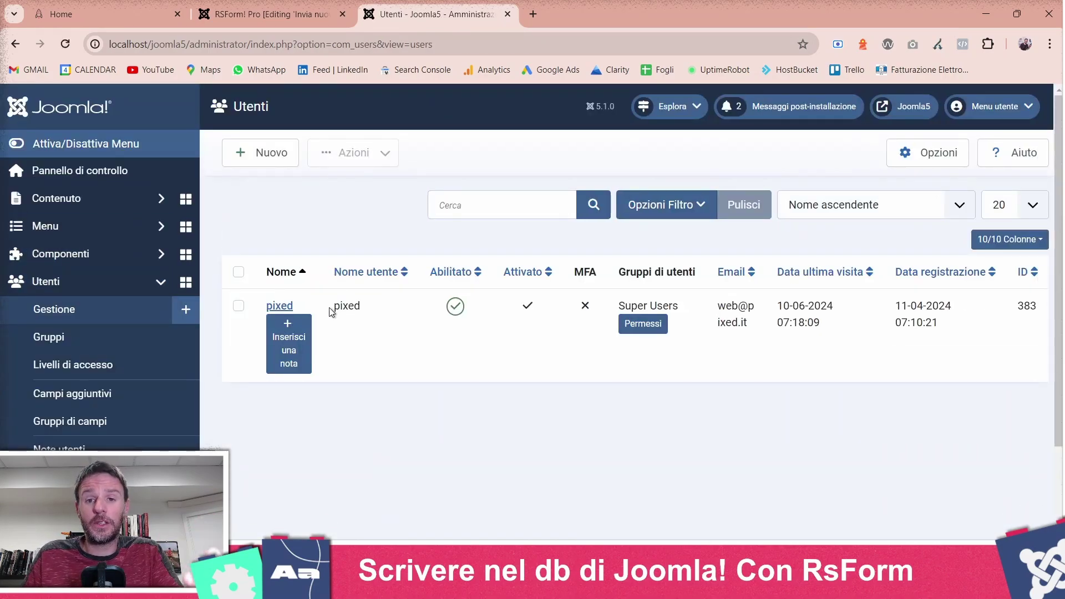
double_click(1027, 306)
key("ctrl+c")
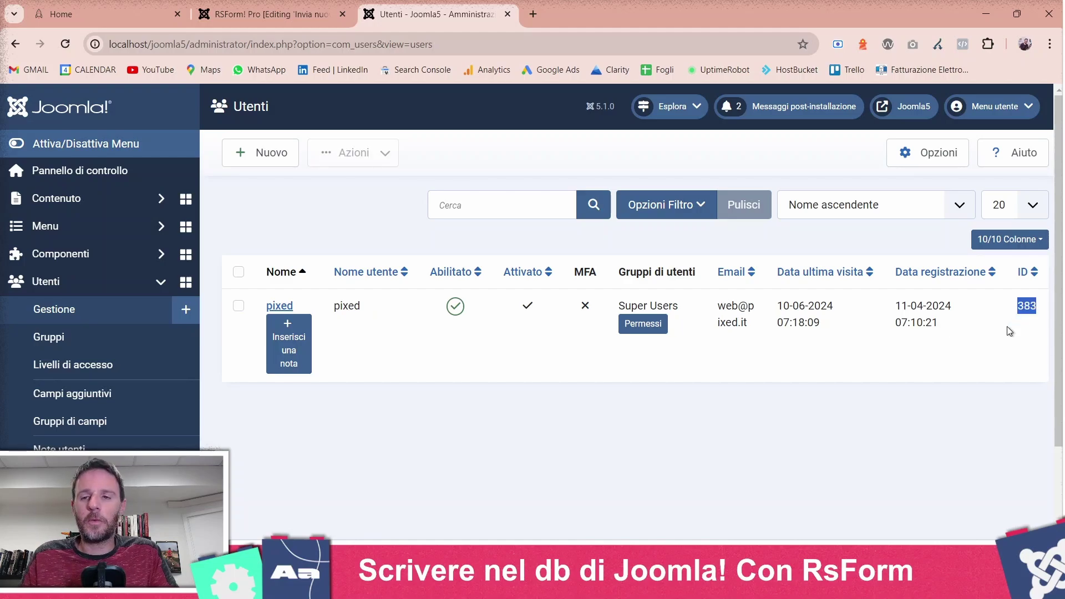
Step: Set the form's Author (Created By) ID mapping to the copied user ID, 383
left_click(272, 13)
left_click(519, 263)
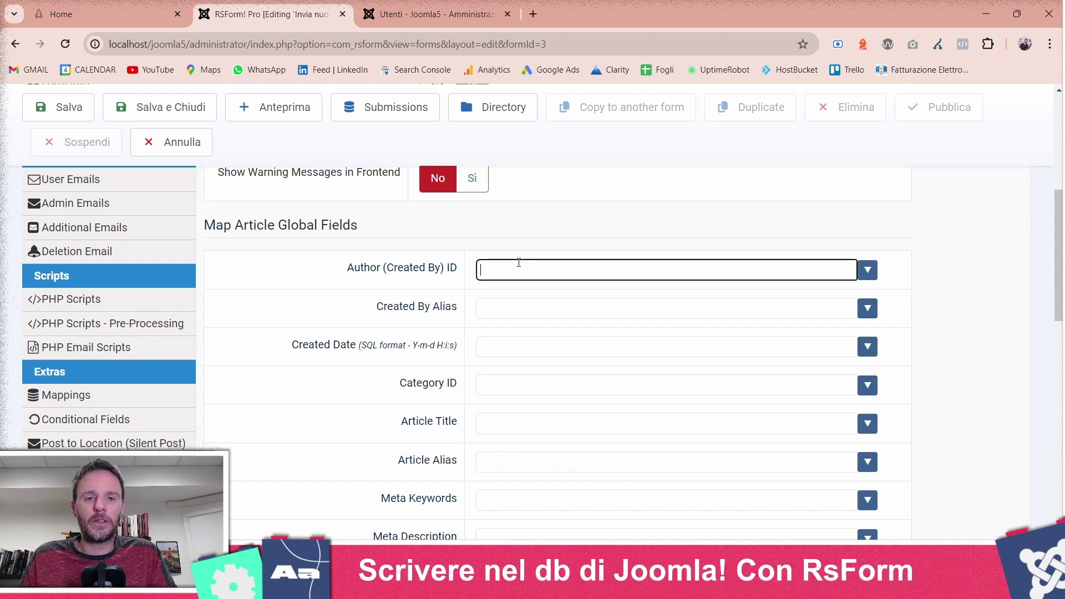
key("ctrl+v")
left_click(530, 238)
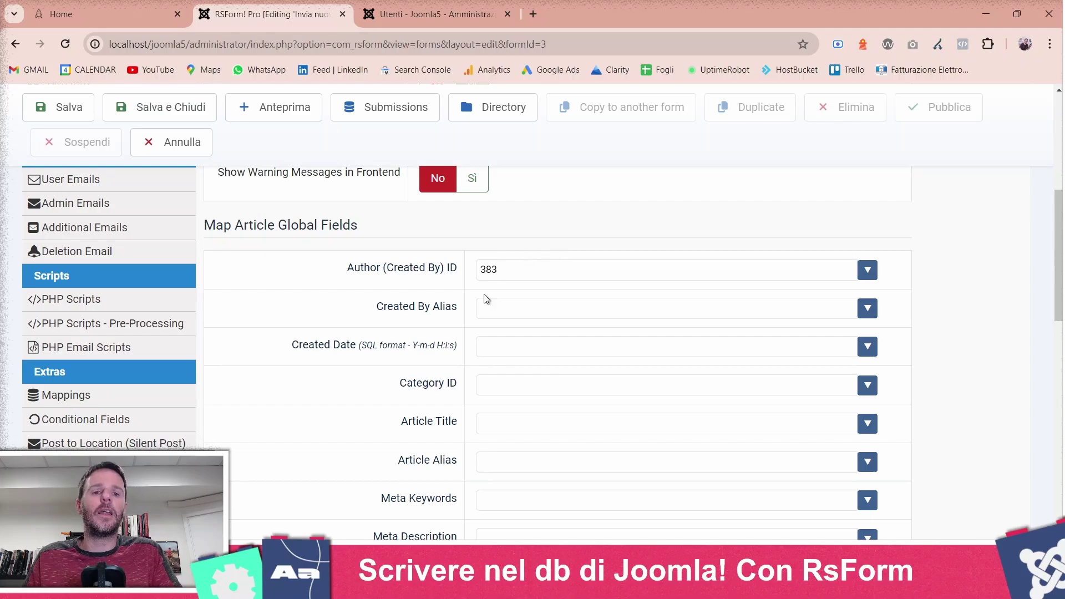
Step: Open the article categories list in the administration and clear its filters
double_click(435, 385)
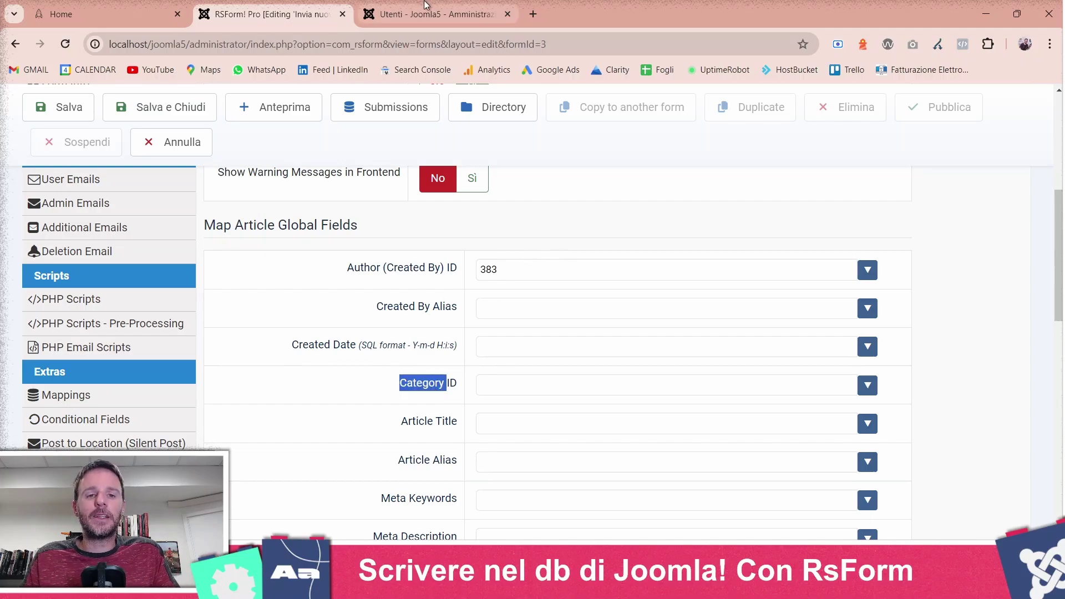
left_click(435, 14)
left_click(67, 210)
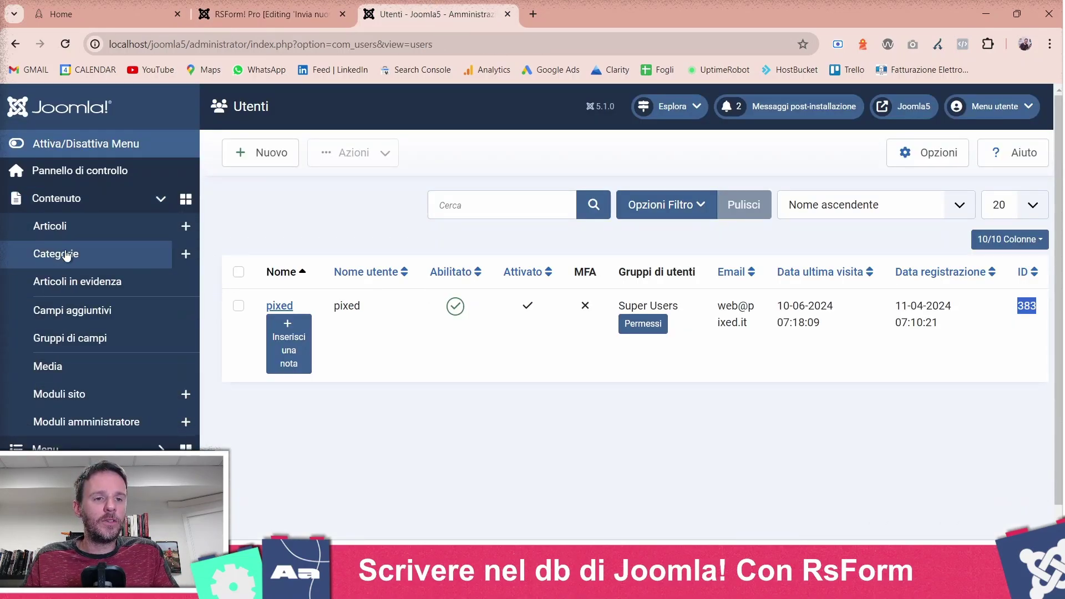
left_click(66, 255)
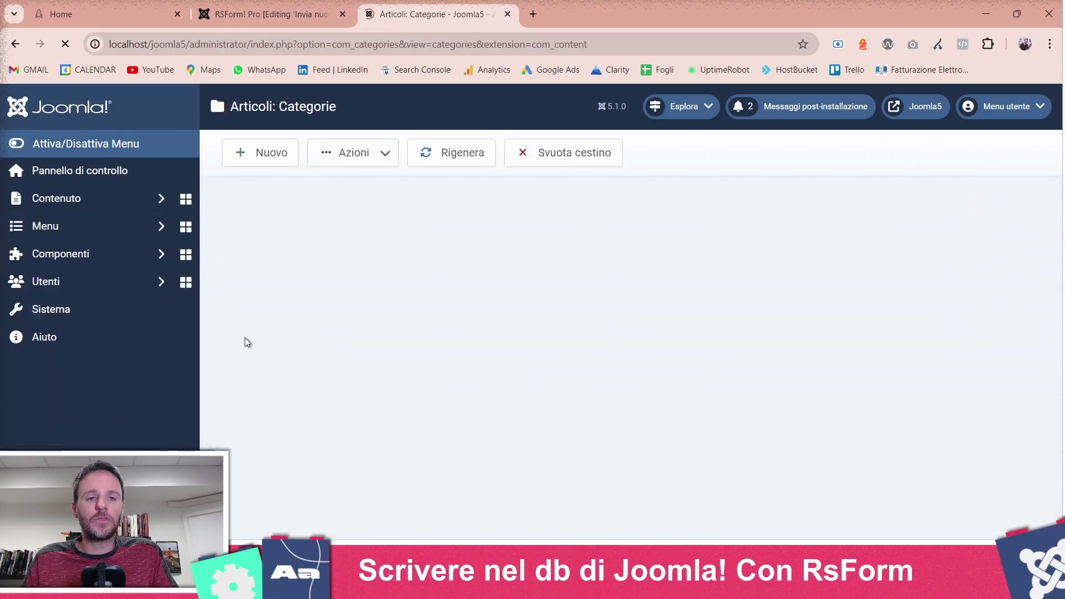
left_click(747, 204)
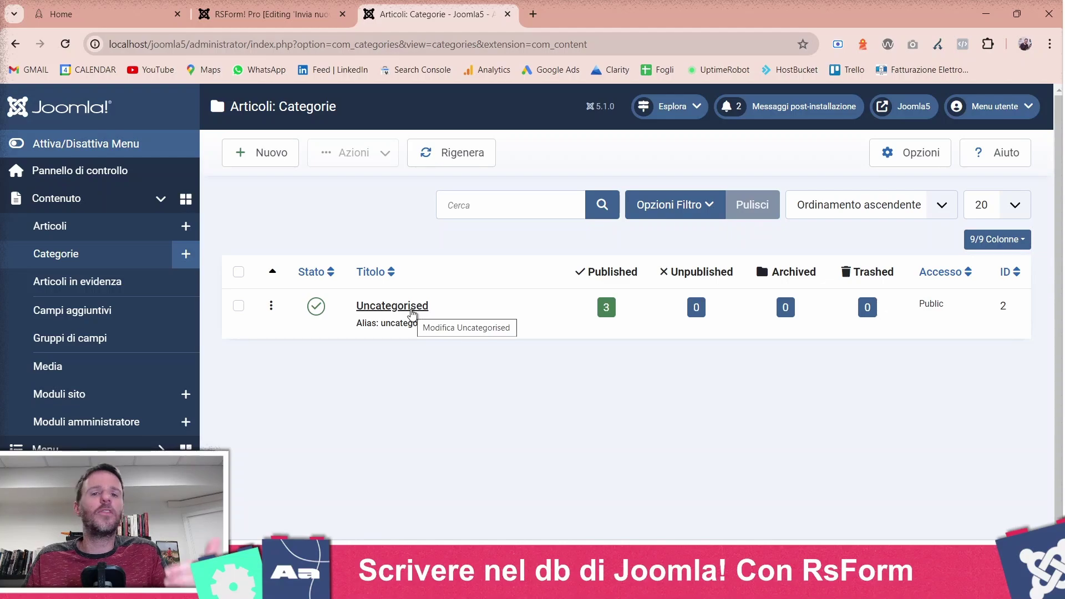
Step: Create an article category titled "Articoli inviati da frontend", then save and close it
left_click(278, 152)
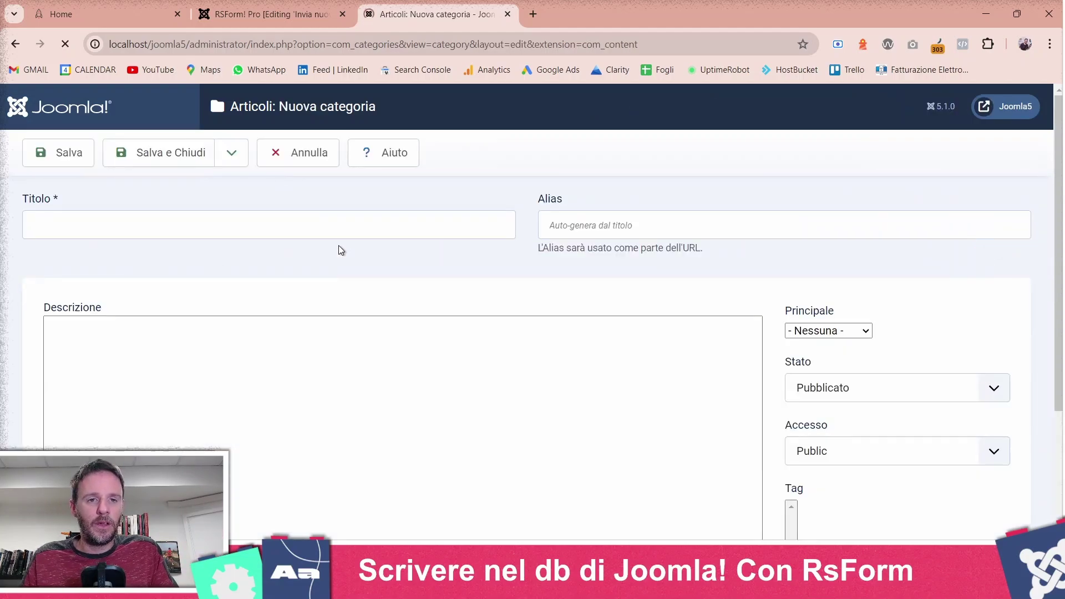
left_click(298, 232)
type("Ar")
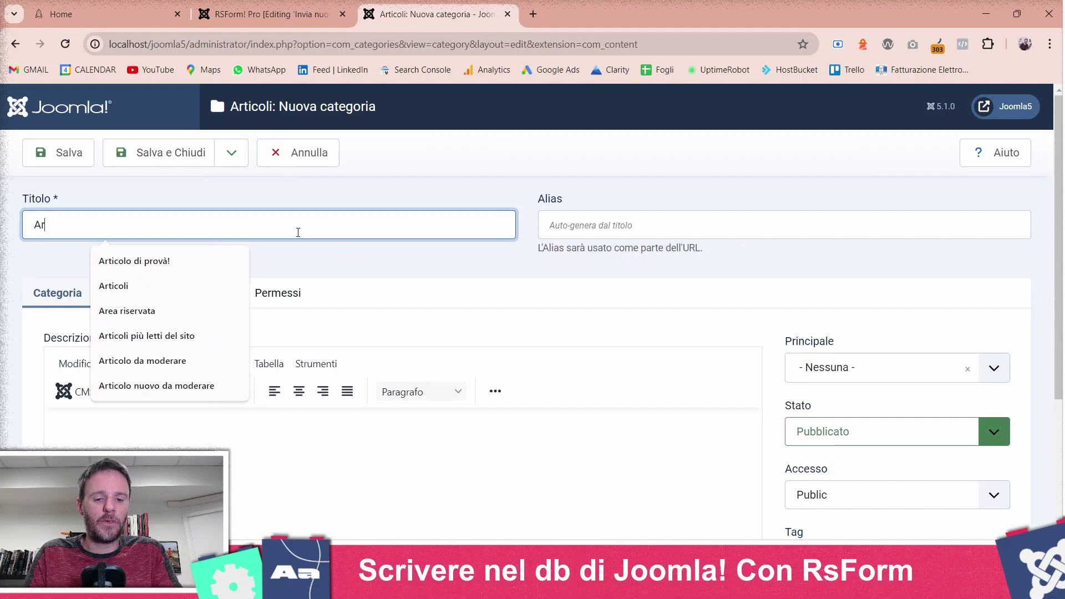
type("ticoli inviati da frontend")
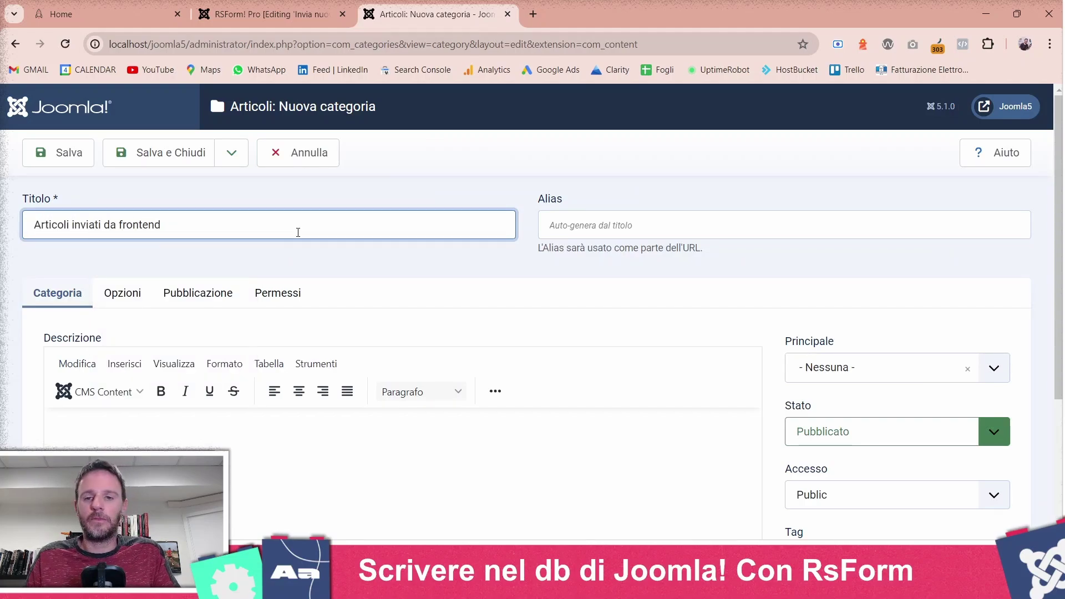
left_click(122, 152)
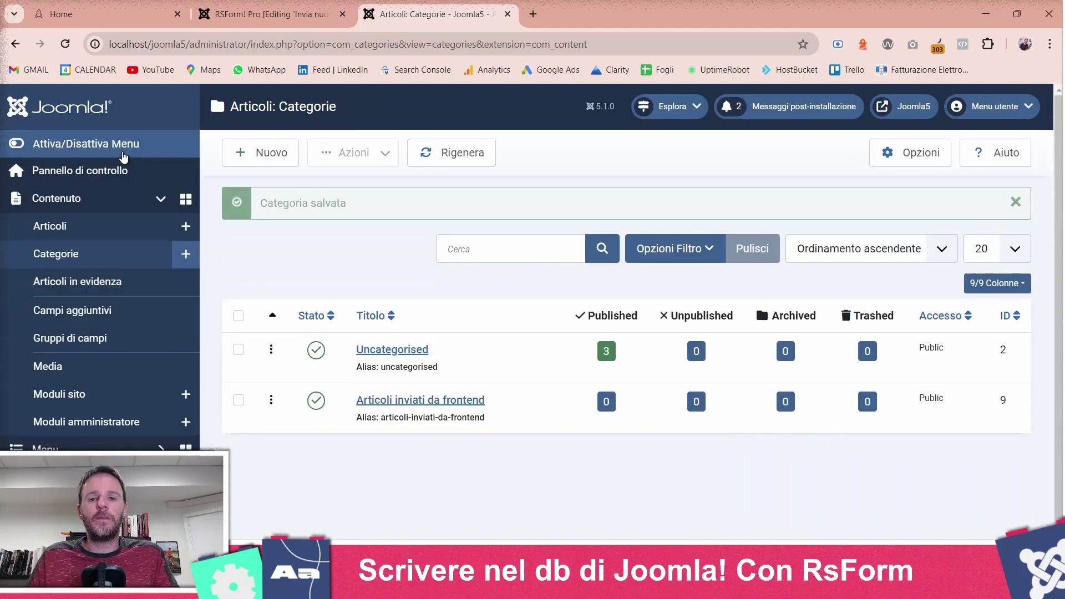
Step: Look up the ID of the "Articoli inviati da frontend" category and set the form's Category ID mapping to 9
left_click(1002, 399)
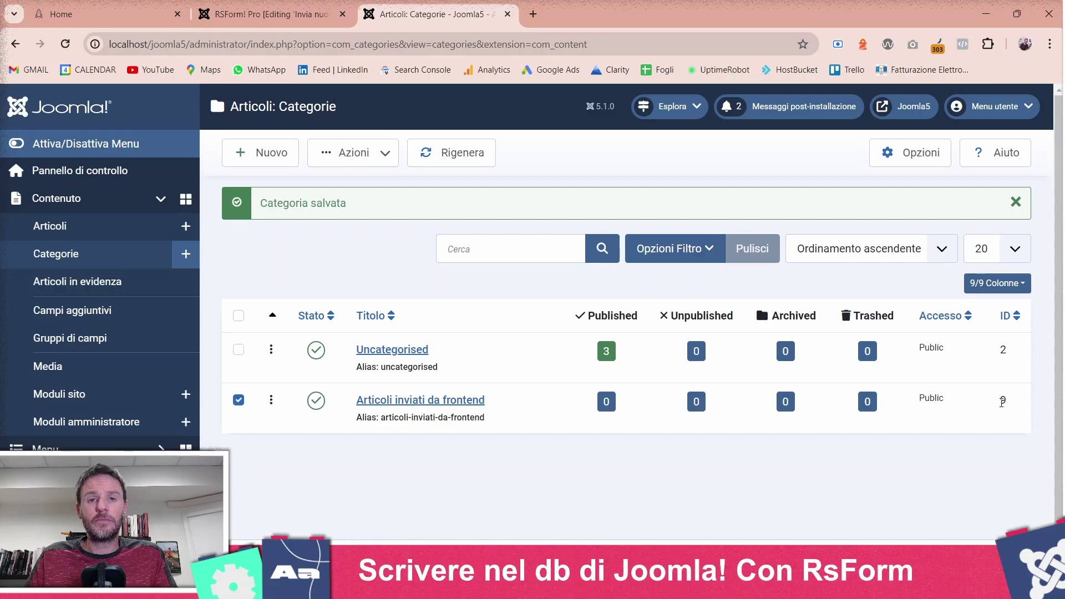
scroll(1002, 402, "down", 1)
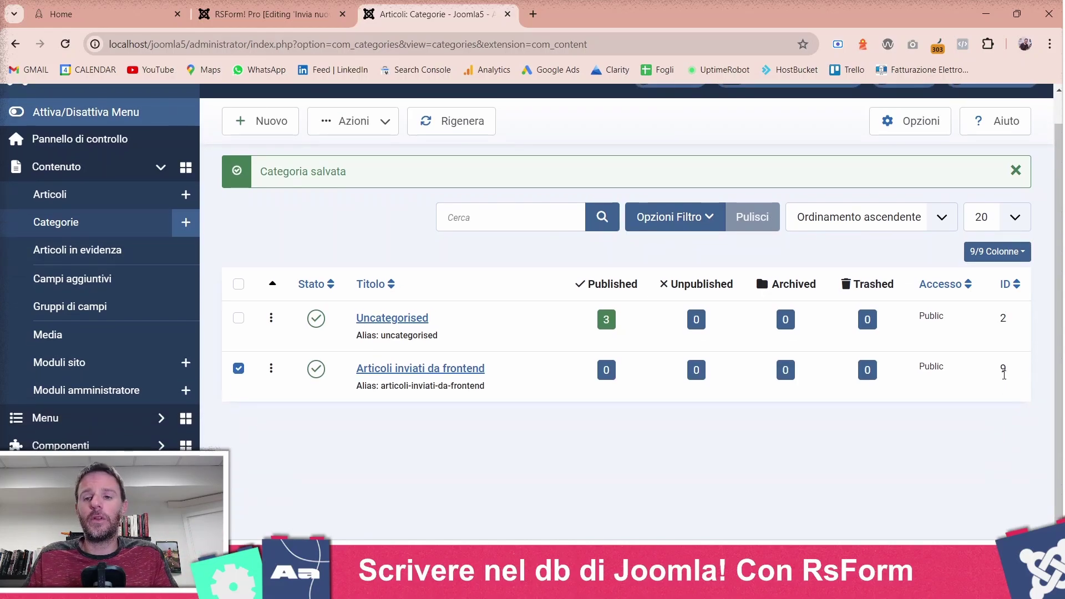
left_click(319, 11)
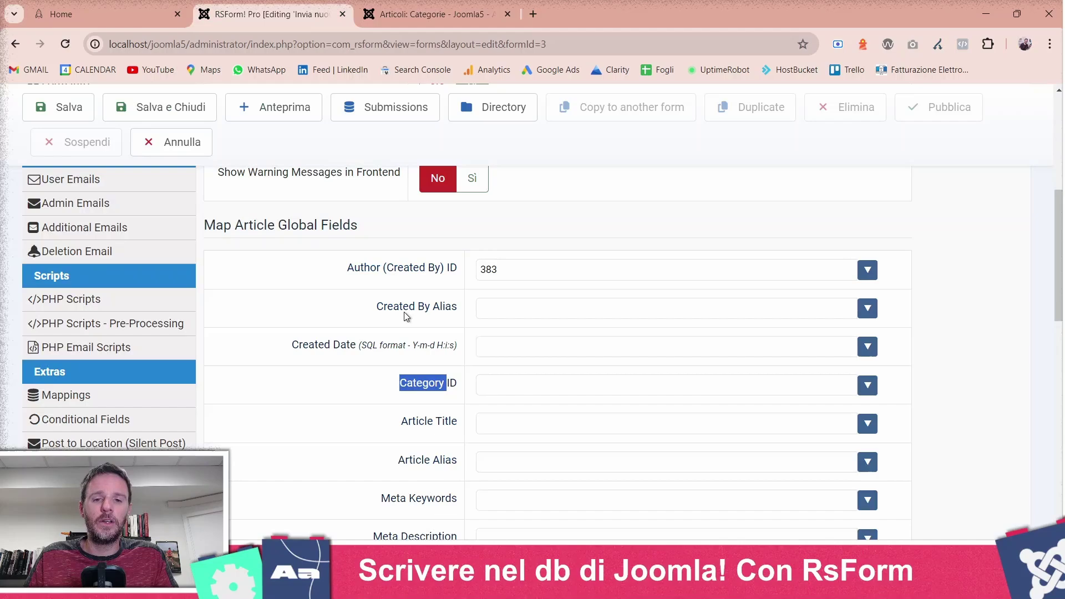
left_click(496, 387)
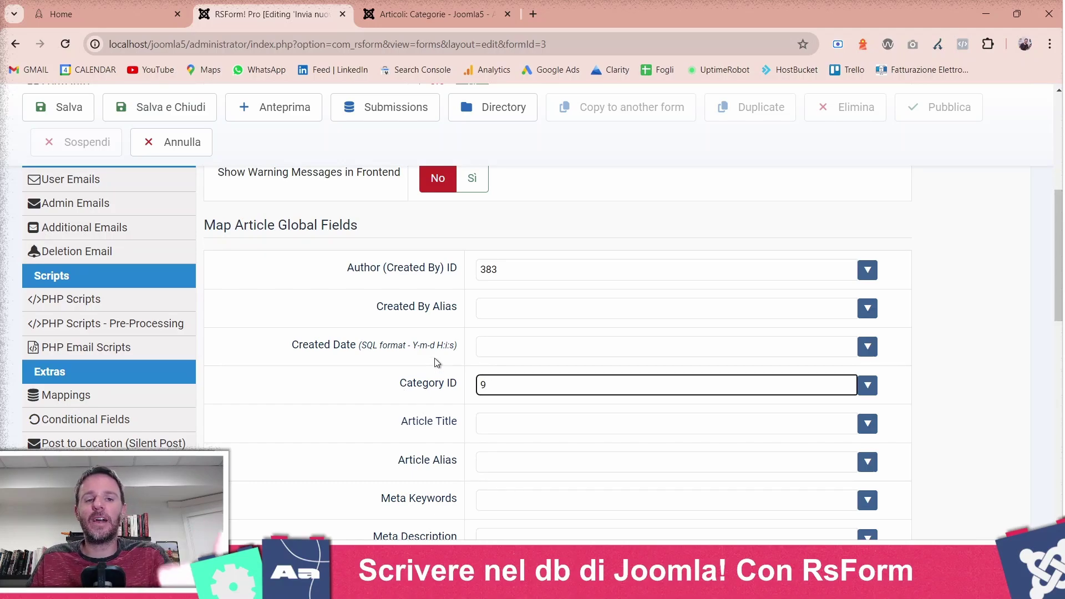
Step: Map the article's Created Date to the {global:date_added} placeholder
left_click(794, 350)
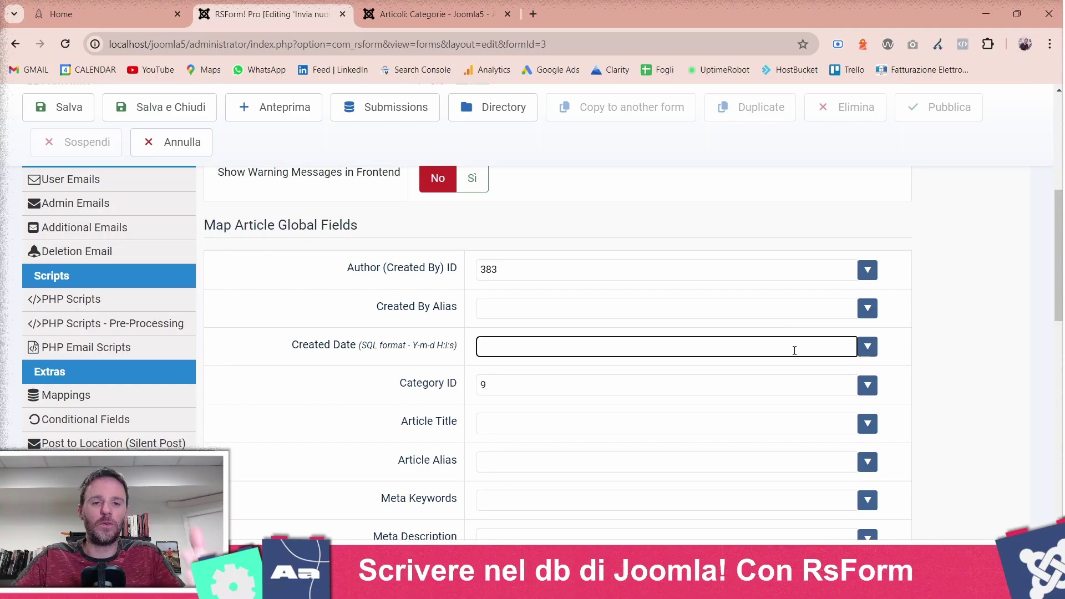
left_click(868, 347)
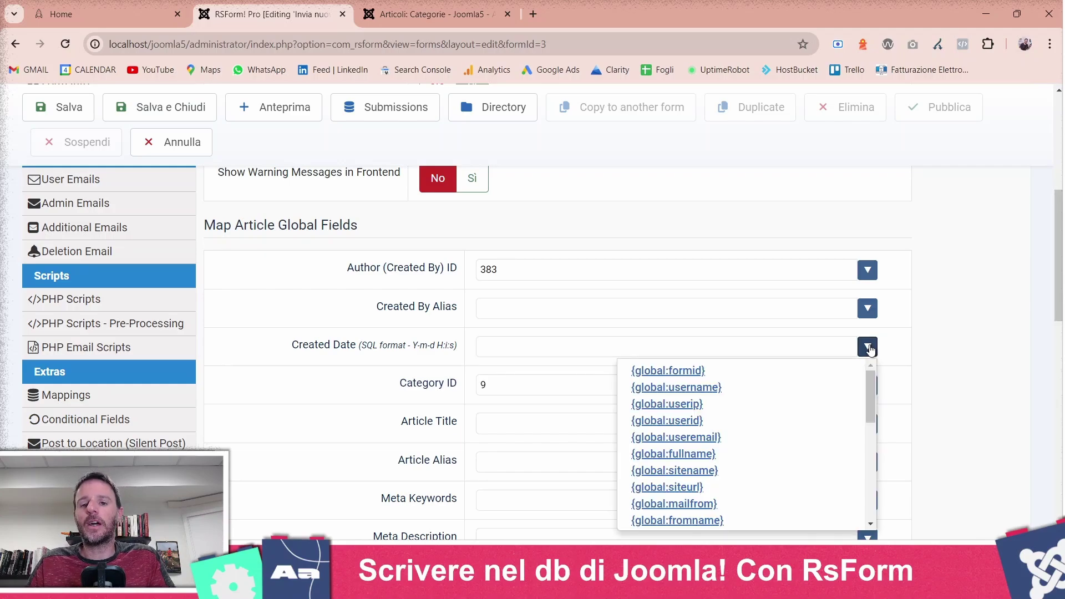
left_click_drag(872, 379, 893, 371)
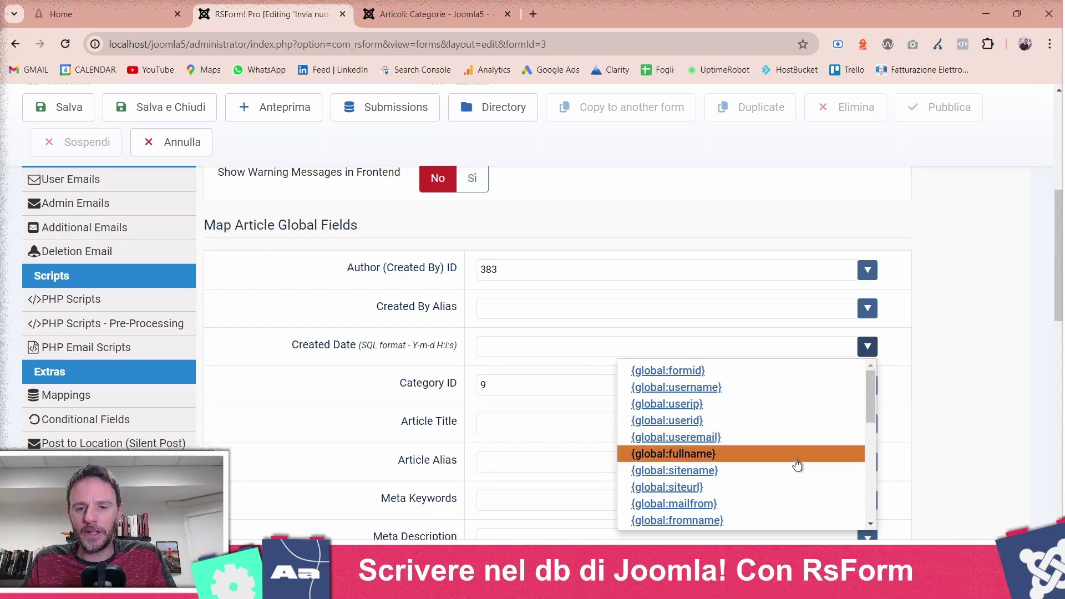
scroll(797, 464, "down", 3)
scroll(797, 466, "down", 2)
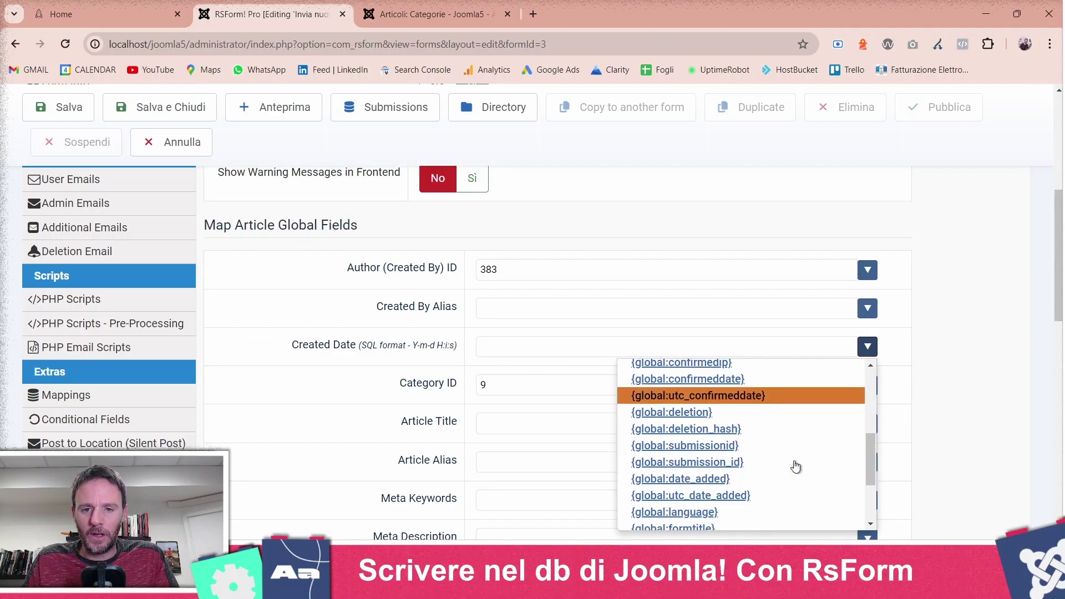
scroll(796, 466, "down", 2)
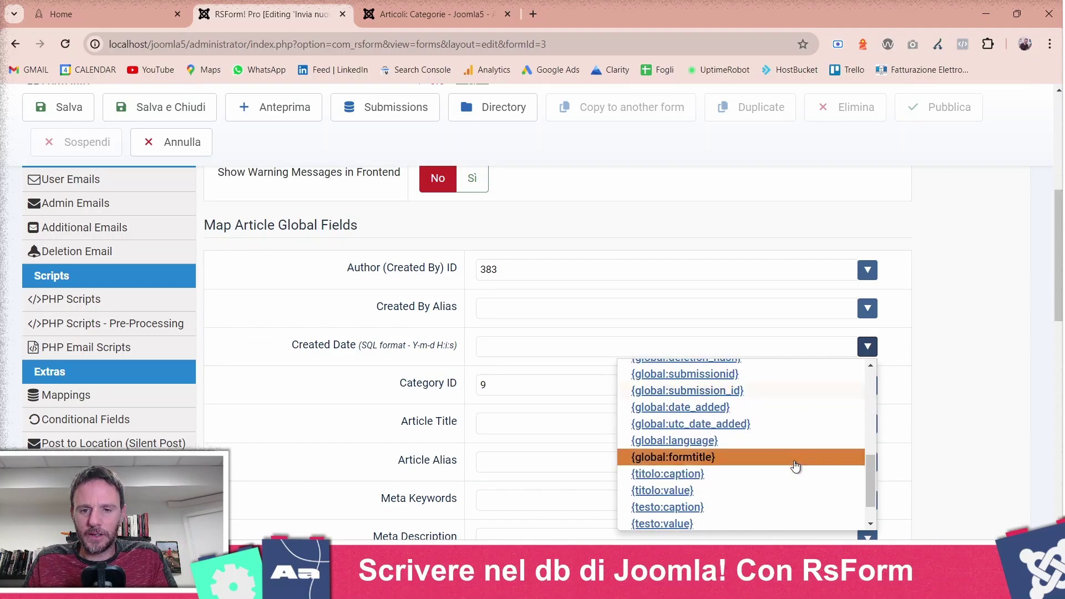
scroll(796, 466, "up", 1)
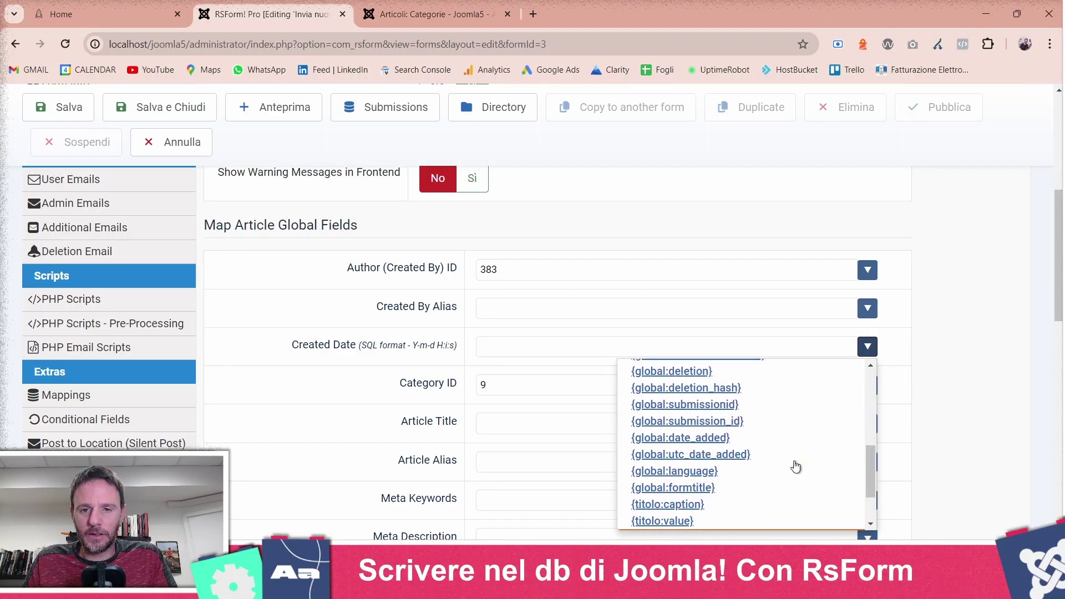
left_click(738, 441)
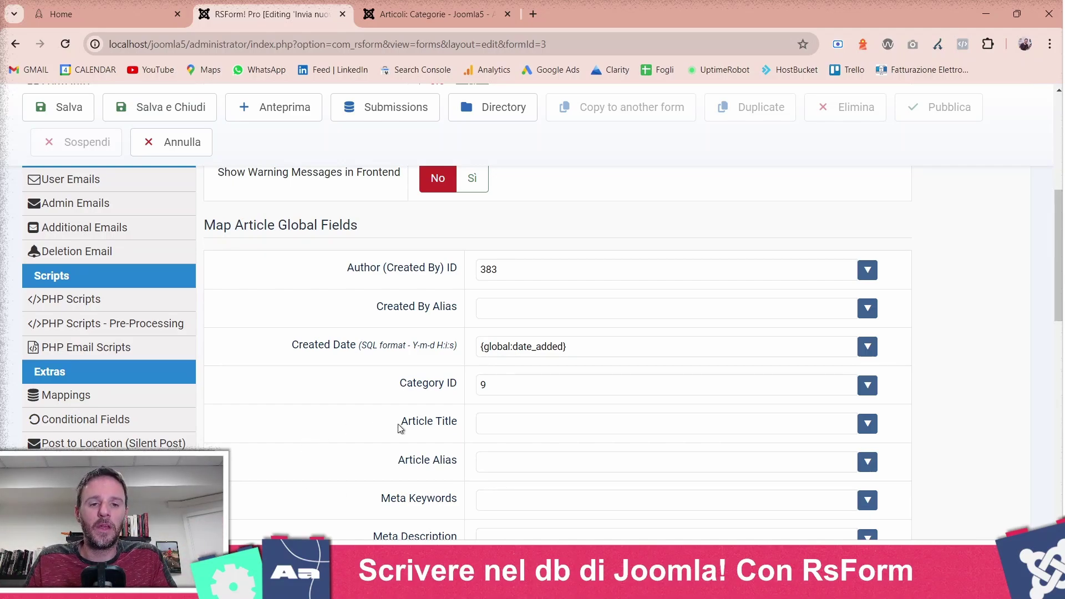
Step: Check the Titolo field on the home page form and map Article Title to the {titolo:value} placeholder
scroll(451, 405, "down", 1)
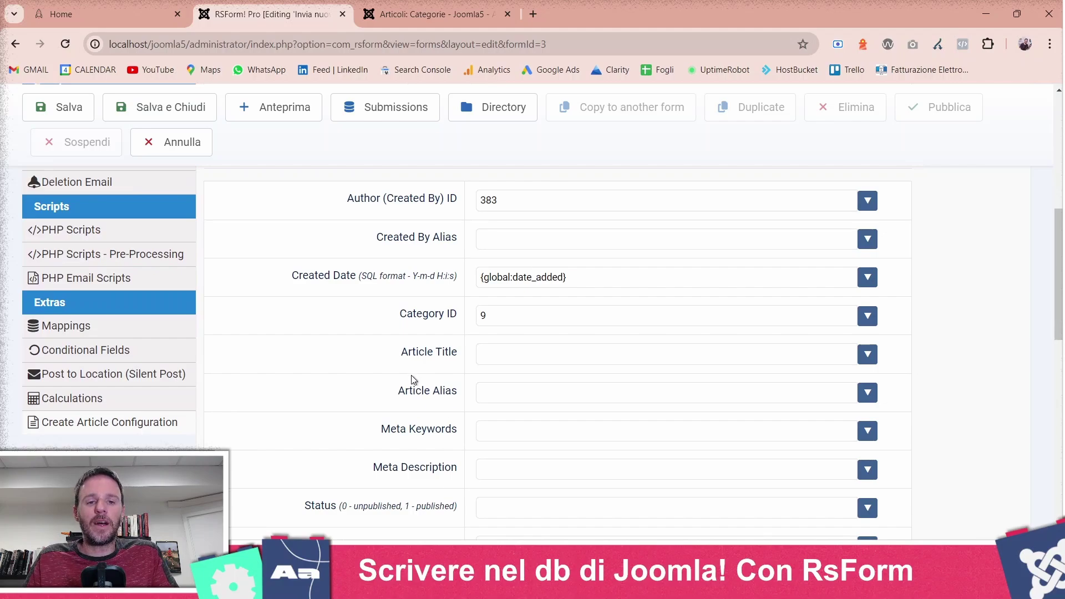
left_click(485, 346)
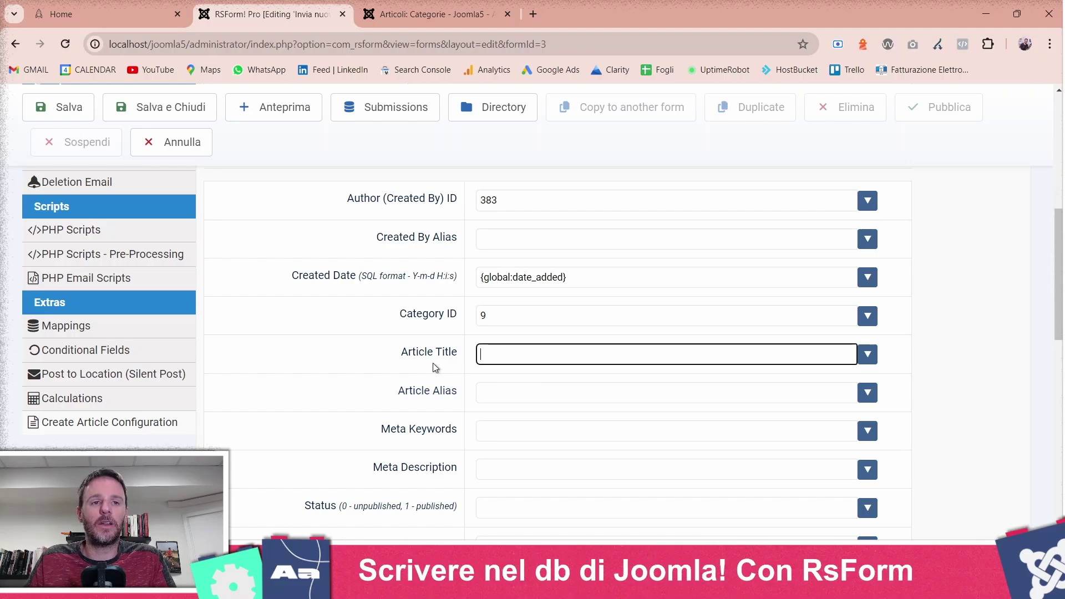
scroll(383, 370, "up", 5)
left_click(92, 12)
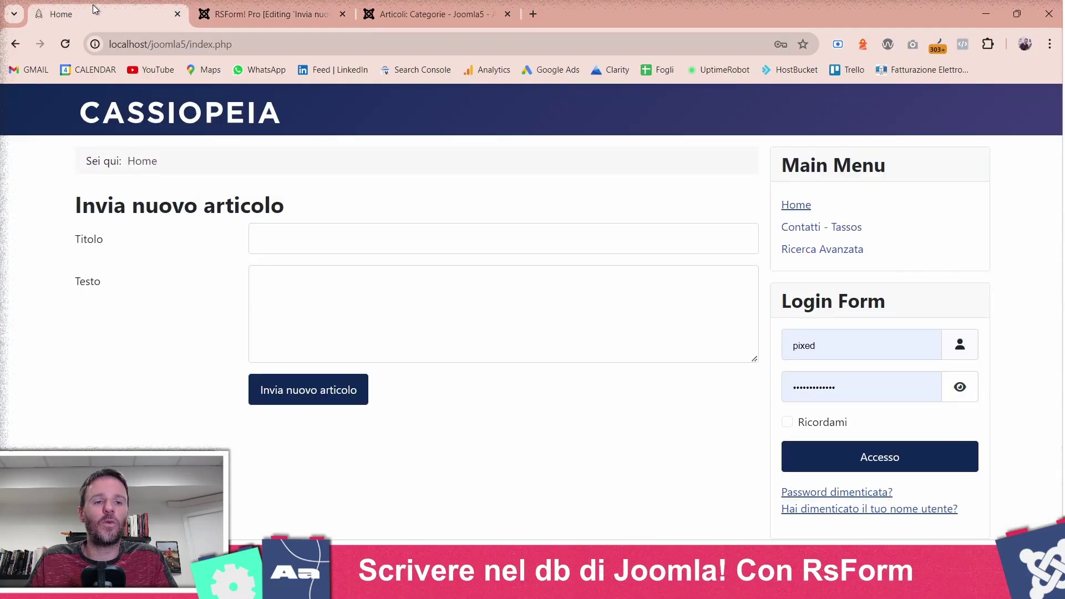
left_click(87, 248)
double_click(87, 249)
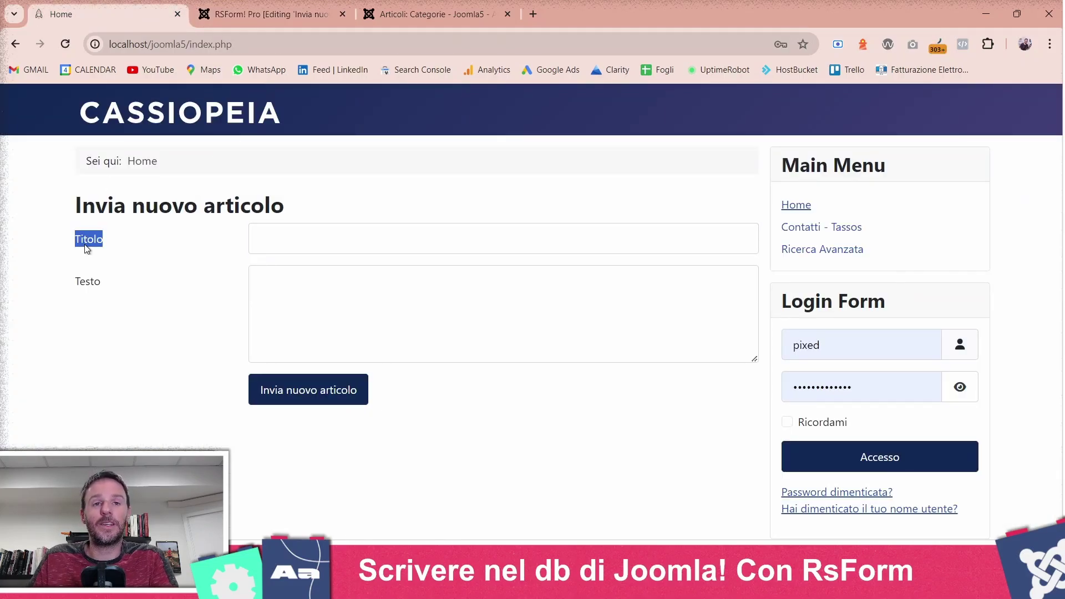
left_click(261, 14)
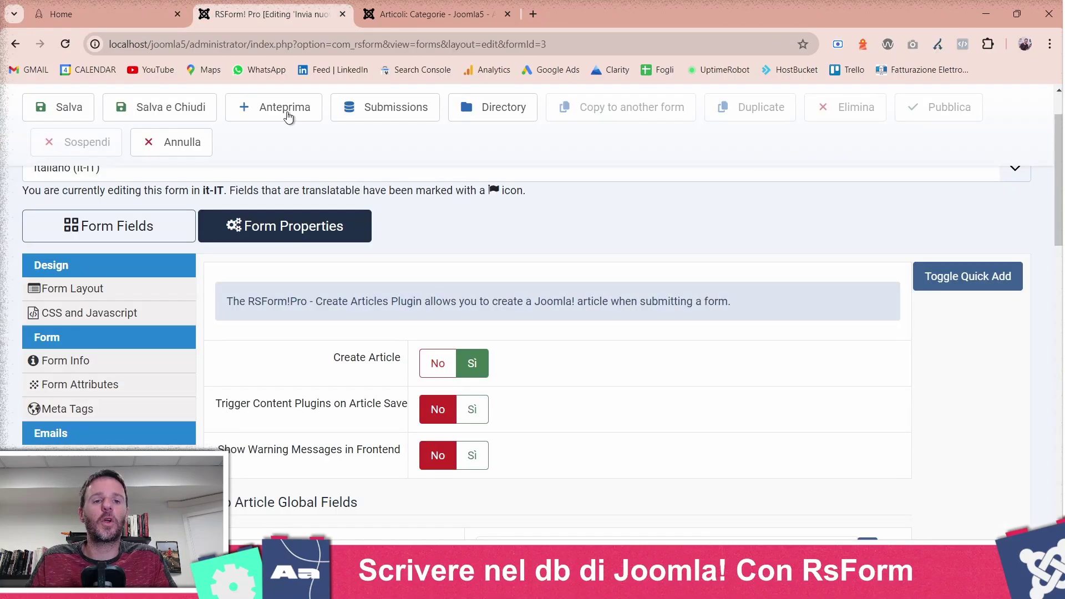
scroll(330, 194, "down", 3)
scroll(330, 195, "down", 3)
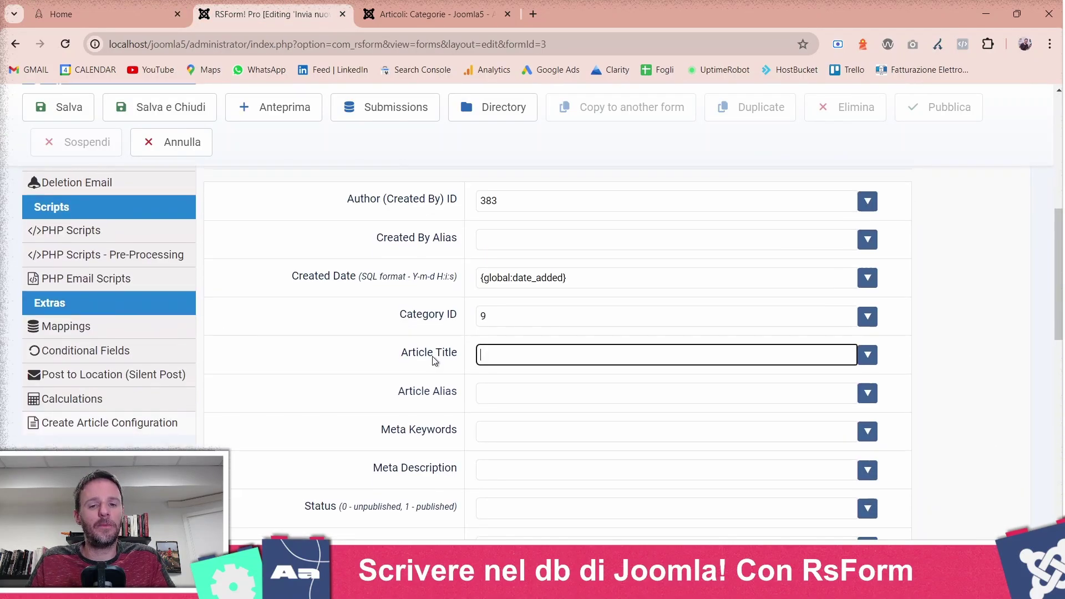
left_click(868, 355)
scroll(854, 388, "down", 5)
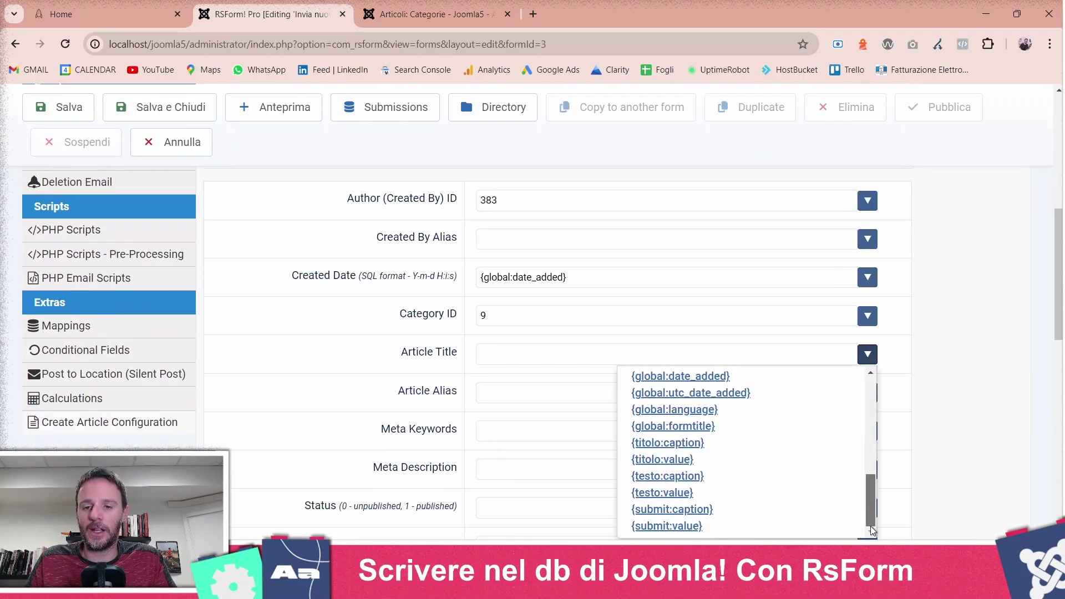
left_click(680, 461)
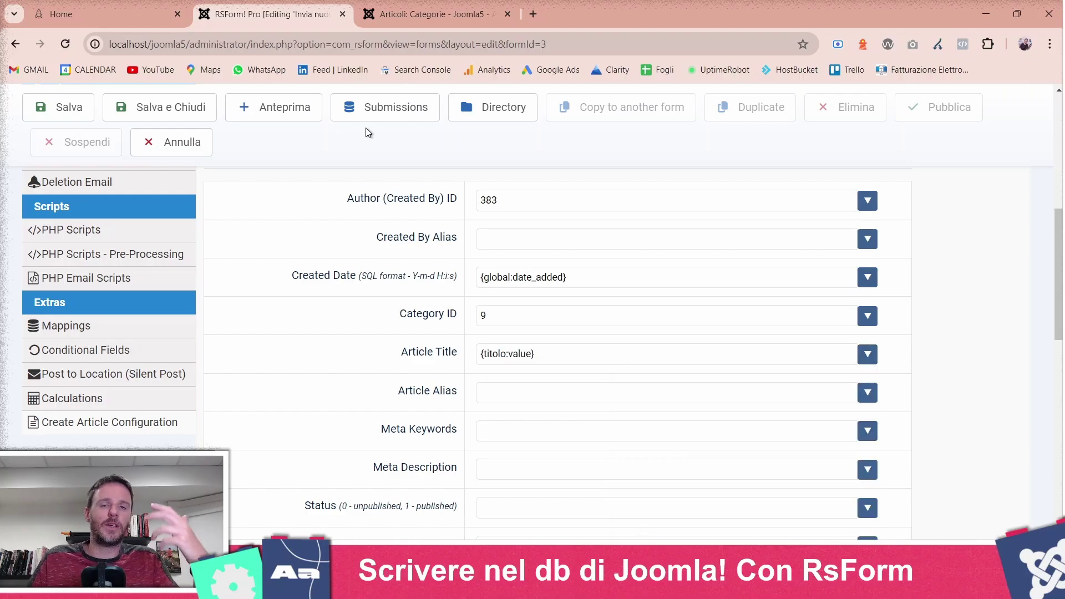
Step: Review the "Invia nuovo articolo" form's fields on the site's home page again
left_click(110, 14)
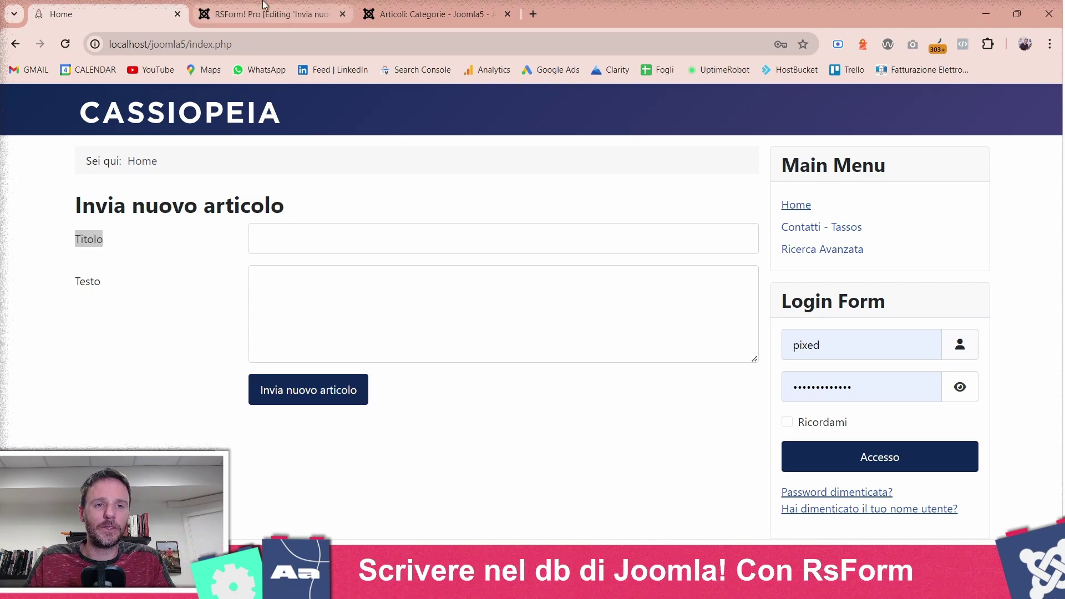
left_click(266, 11)
left_click(180, 5)
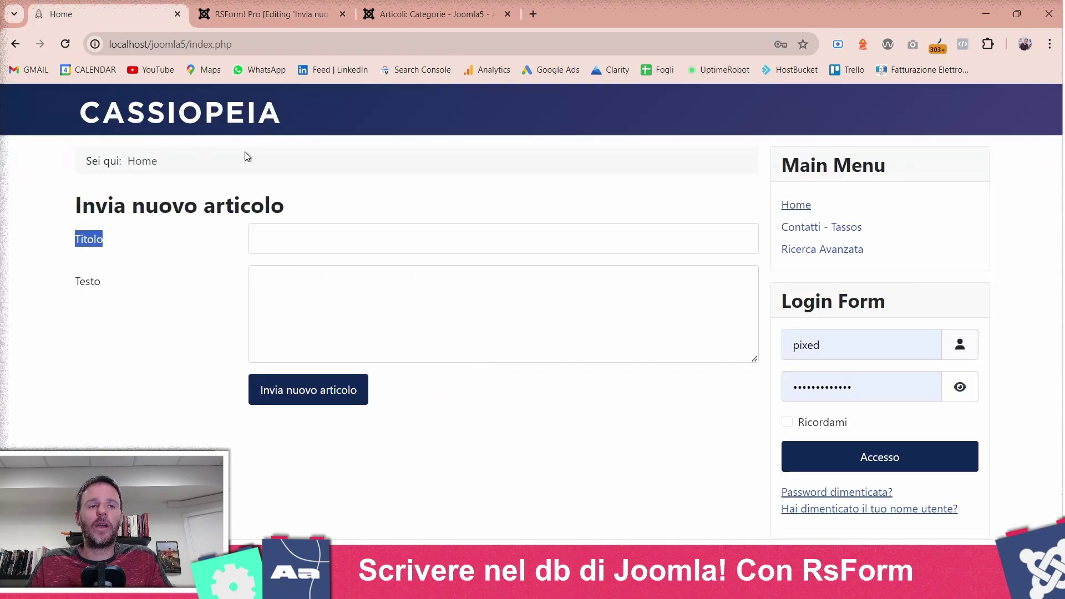
left_click(326, 241)
type("adfsdfsdf")
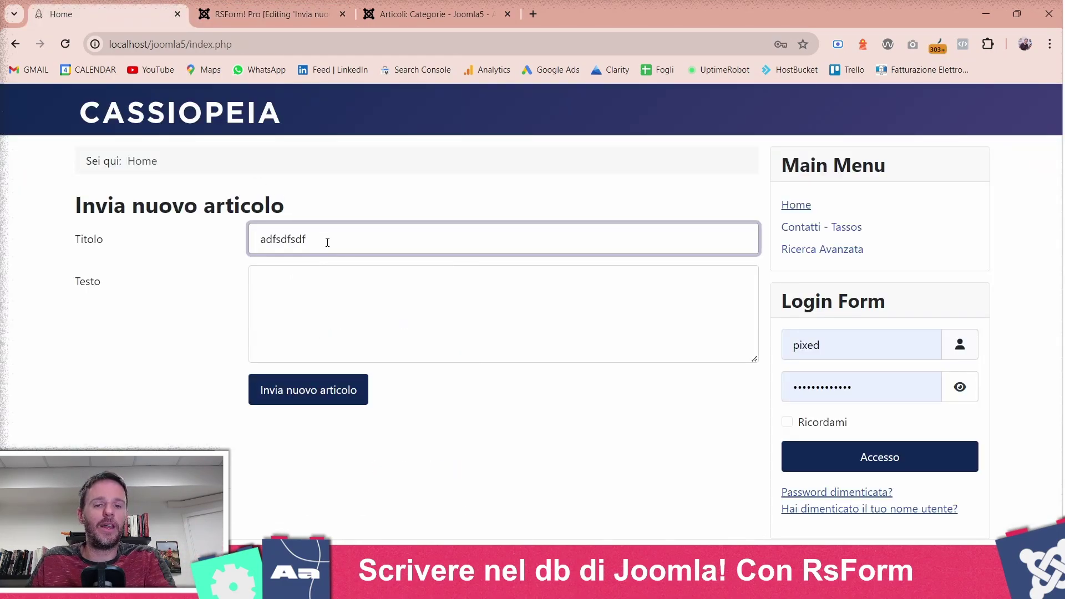
double_click(328, 243)
key("BackSpace")
Step: Set the Status mapping in the form's Create Article Configuration to 1 (published)
left_click(266, 14)
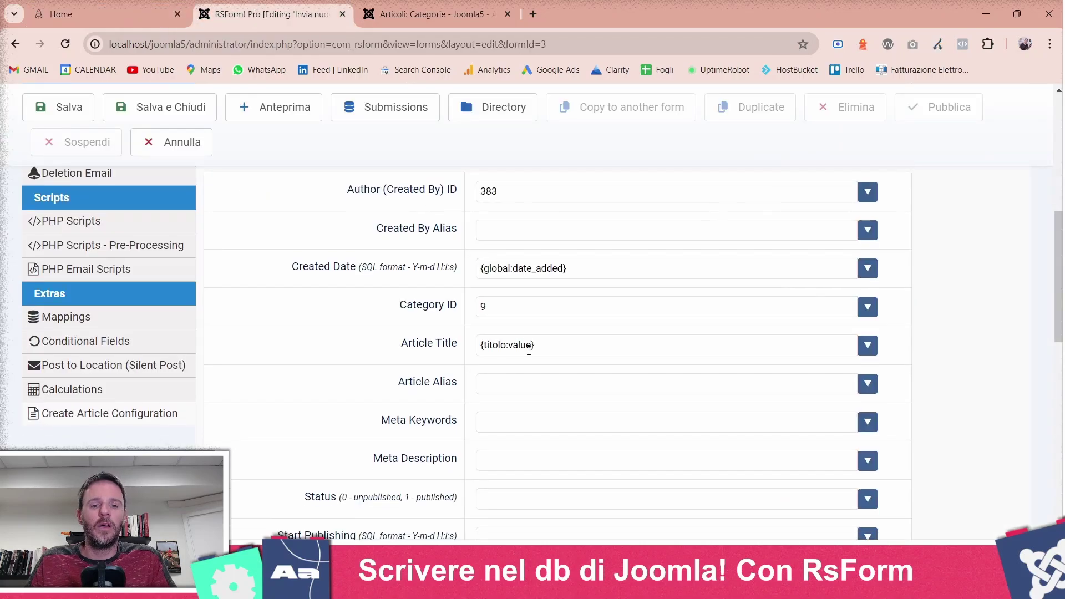
scroll(528, 349, "down", 2)
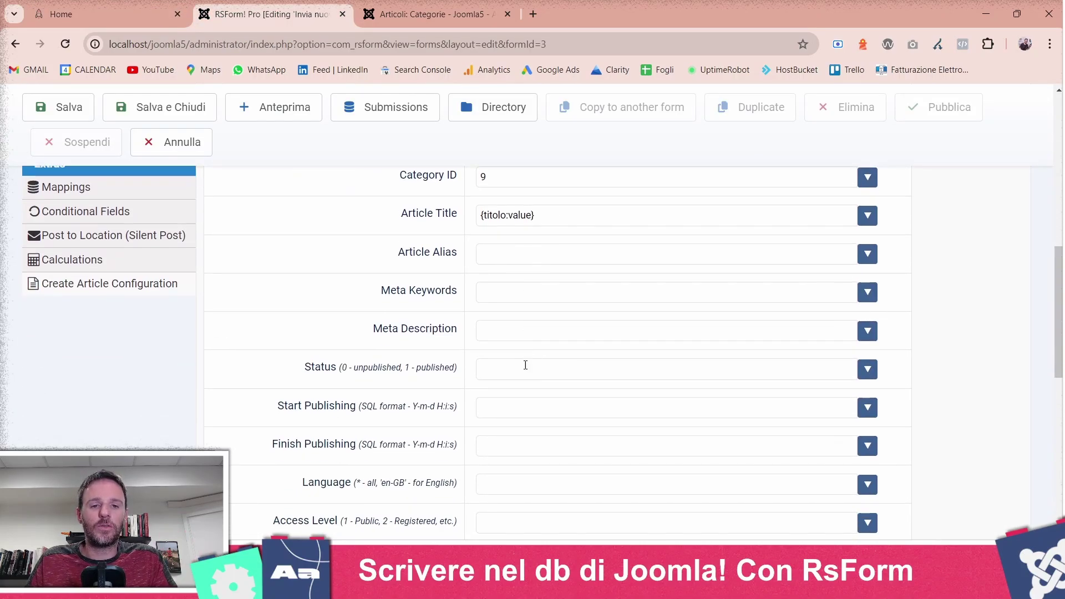
scroll(525, 365, "down", 1)
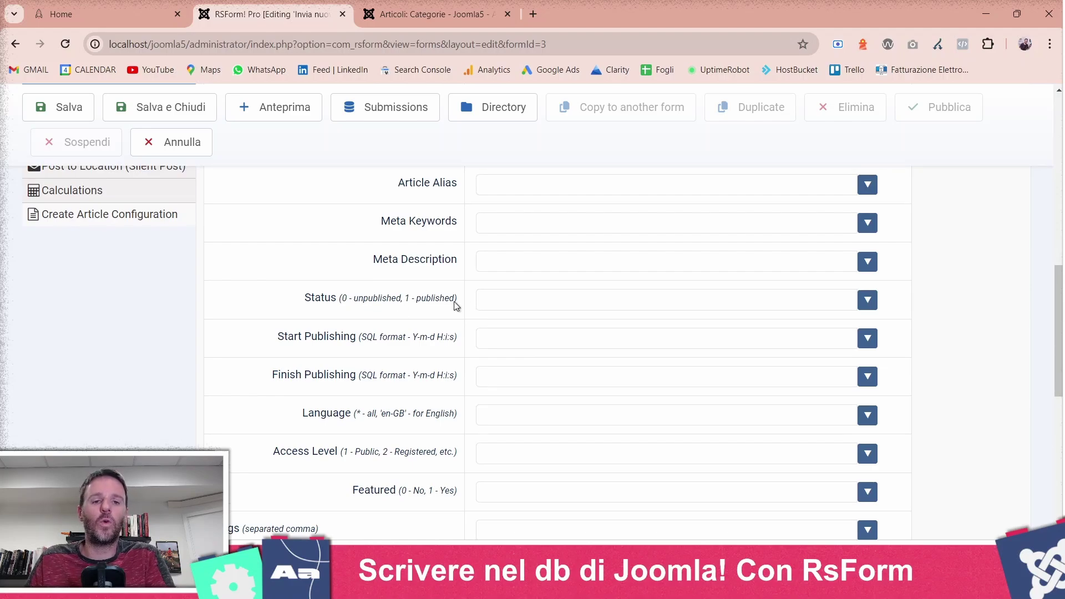
left_click(507, 300)
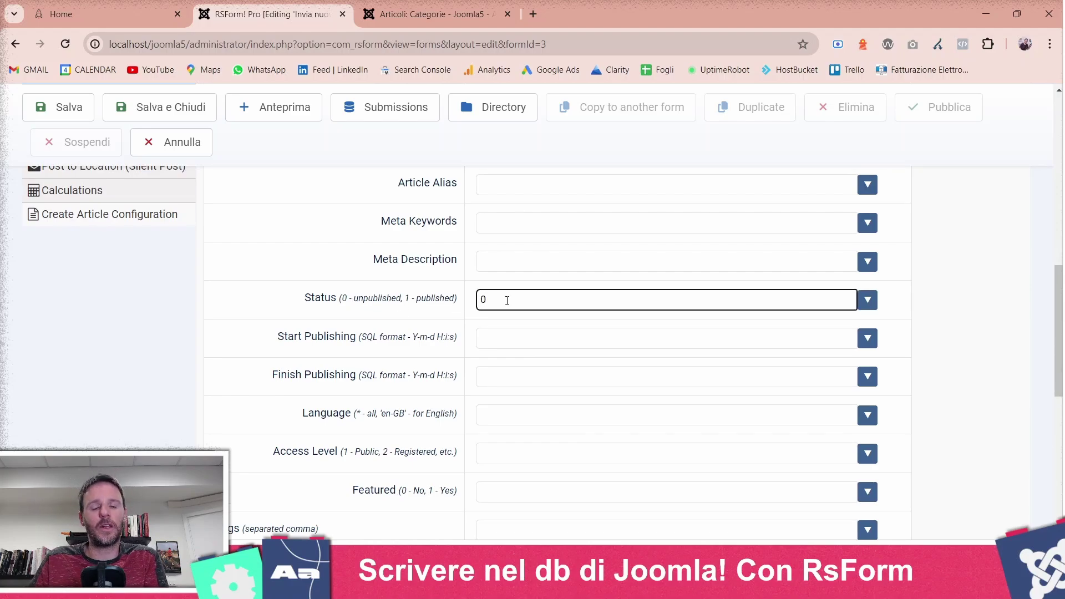
key("BackSpace")
type("1")
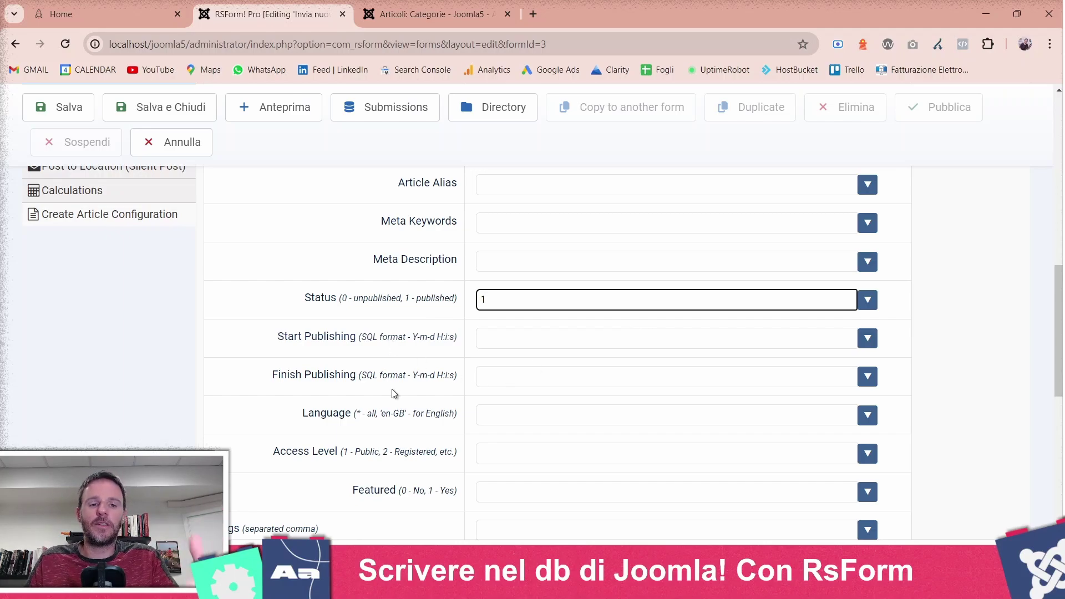
Step: Set the article mappings to Language *, Access Level 1 and Featured 0
left_click(514, 422)
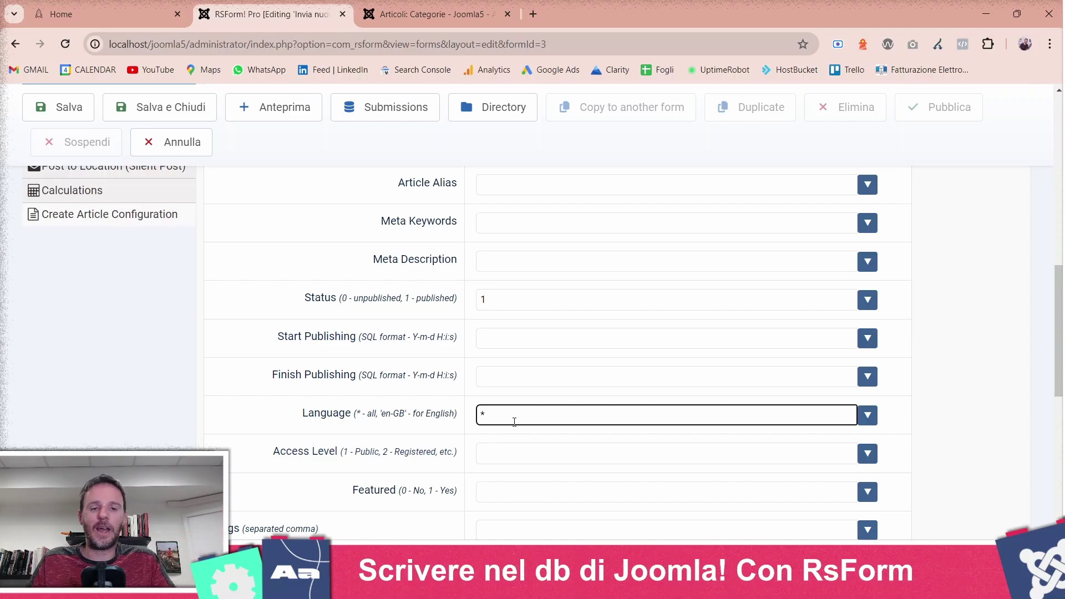
scroll(514, 421, "down", 1)
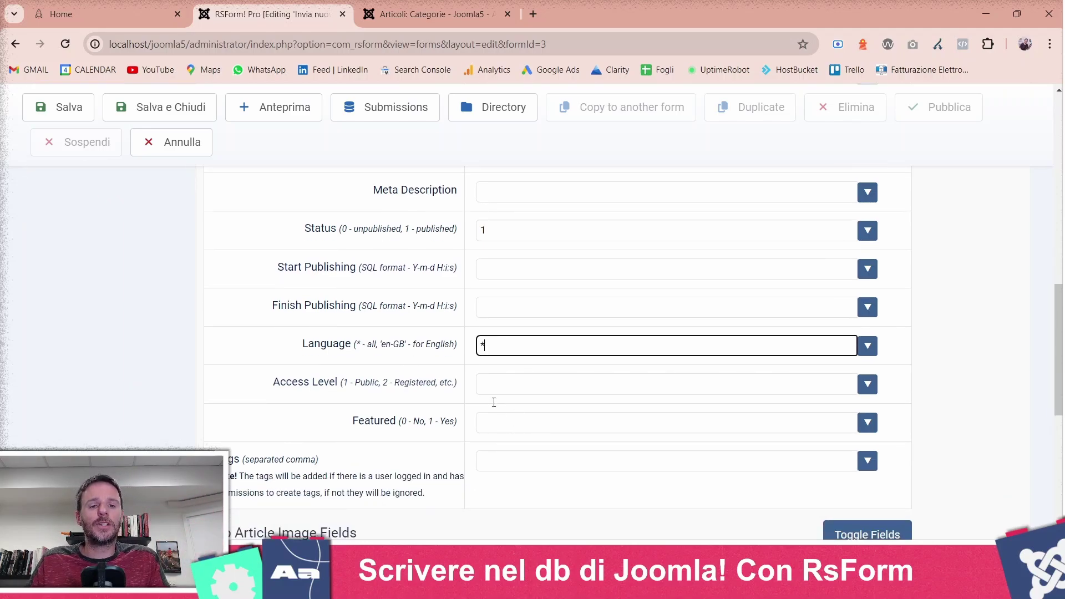
left_click(514, 380)
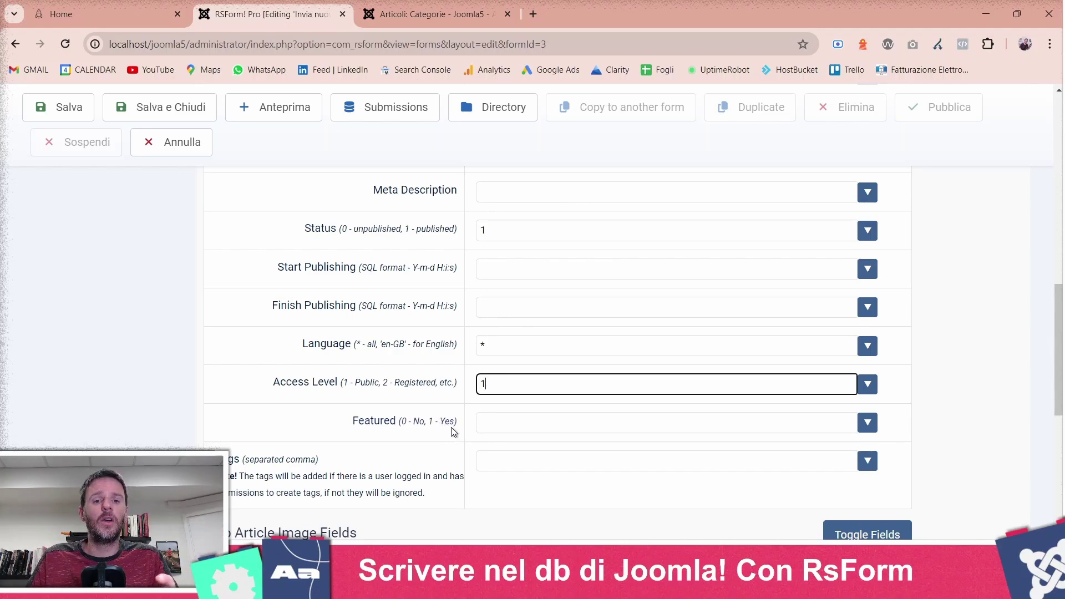
left_click(510, 421)
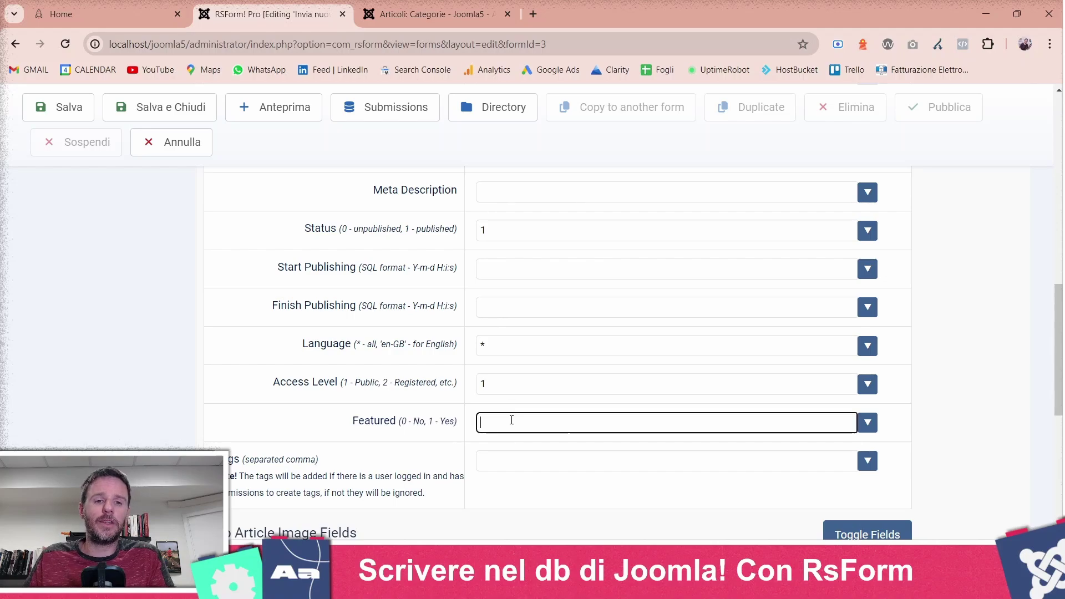
left_click(977, 420)
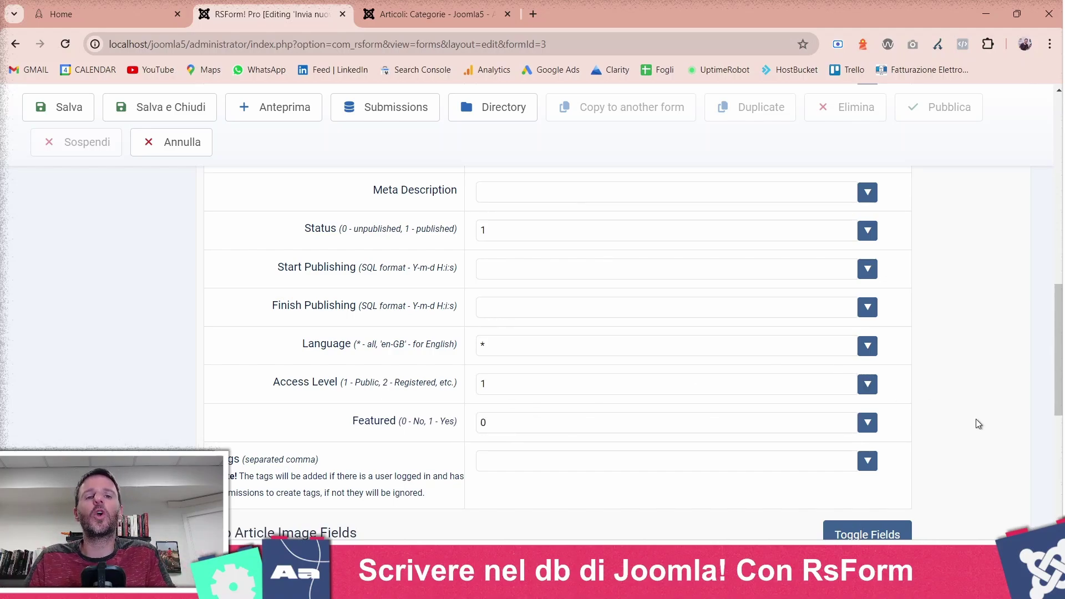
Step: Check the Testo field on the home page form and enter the filler text "asasdasdasd" as the Article Content
scroll(614, 438, "down", 2)
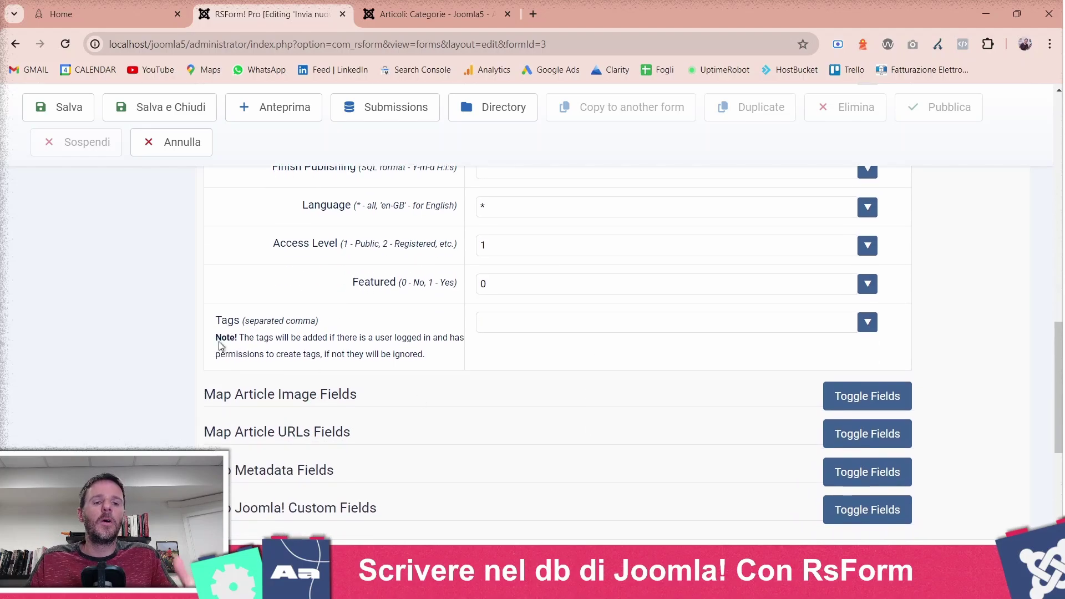
scroll(506, 314, "down", 4)
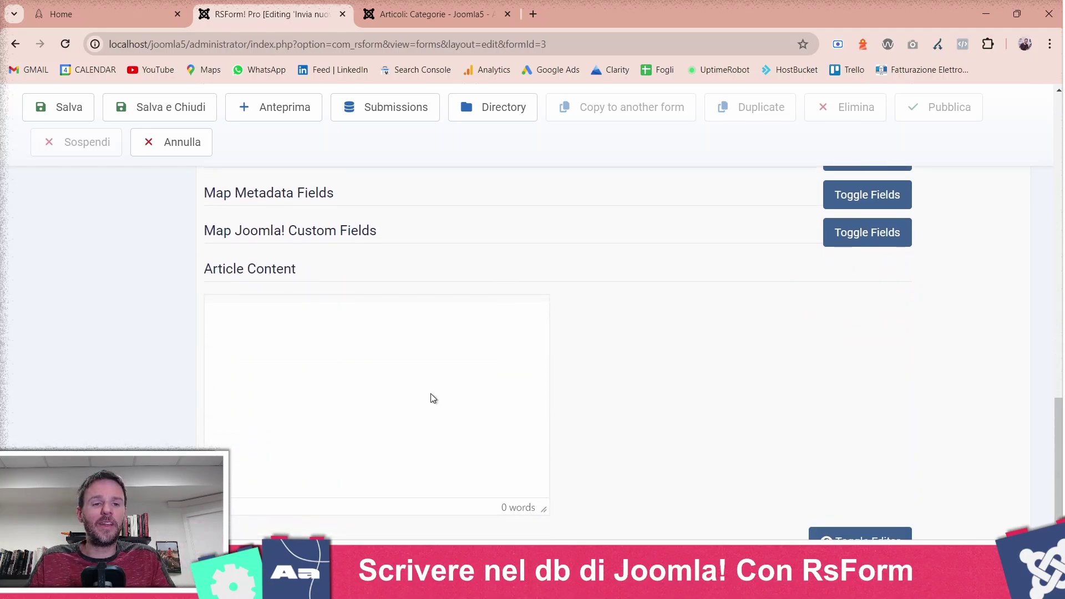
left_click(123, 11)
left_click(115, 296)
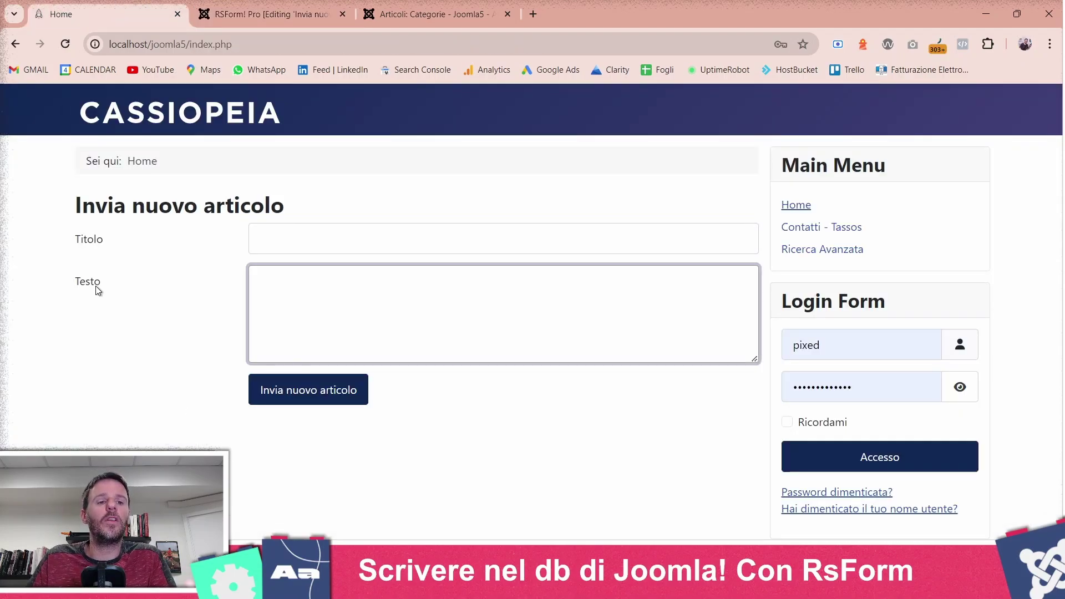
left_click(222, 8)
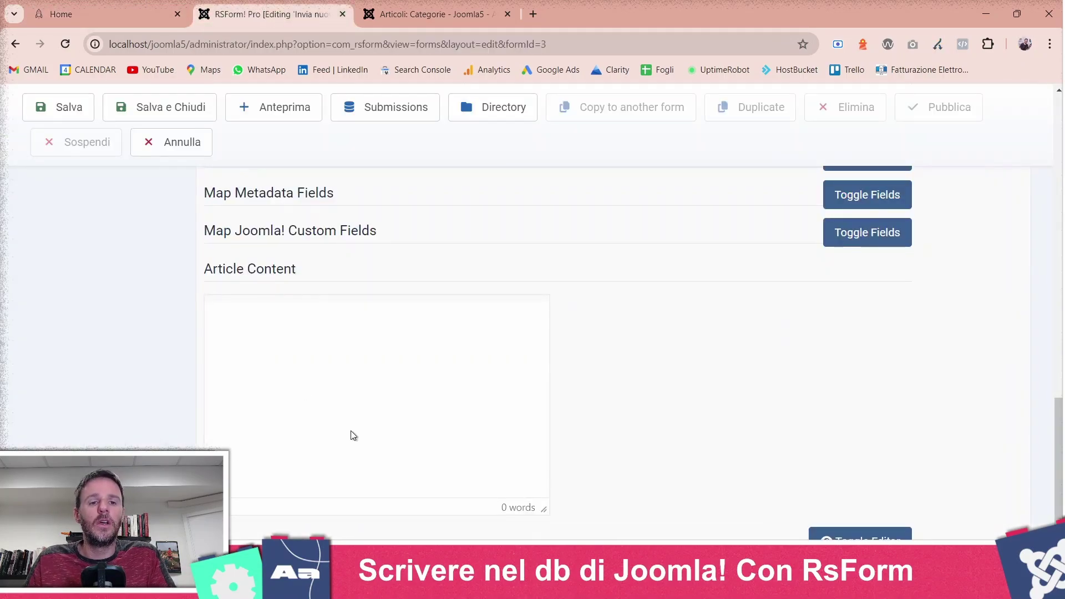
type("asasdasdasd")
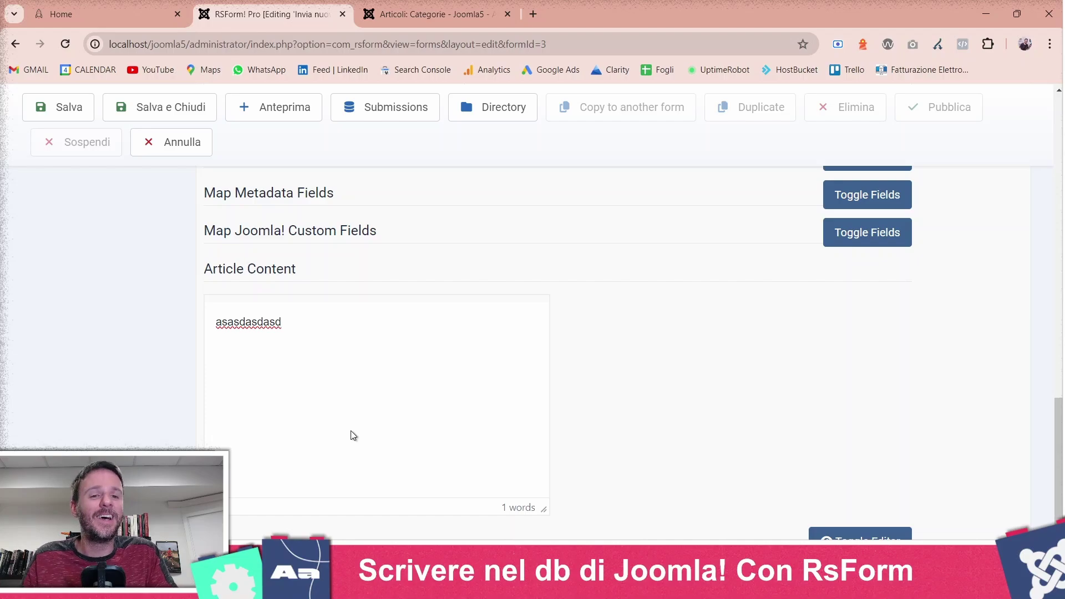
Step: Look up the exact name of the Testo textarea in the form's field settings
scroll(351, 433, "up", 15)
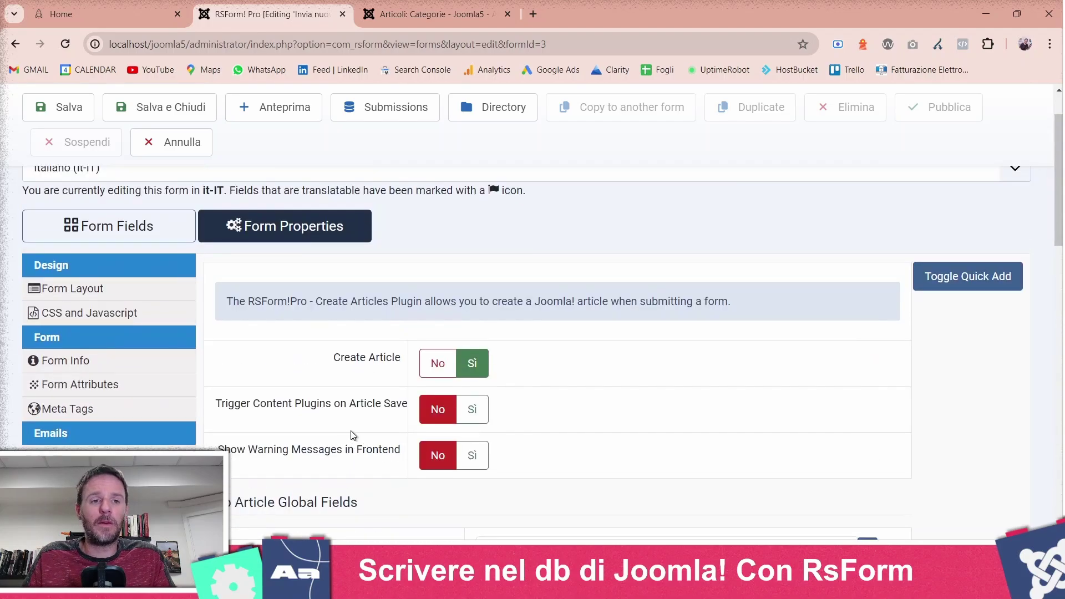
left_click(104, 229)
scroll(86, 372, "down", 3)
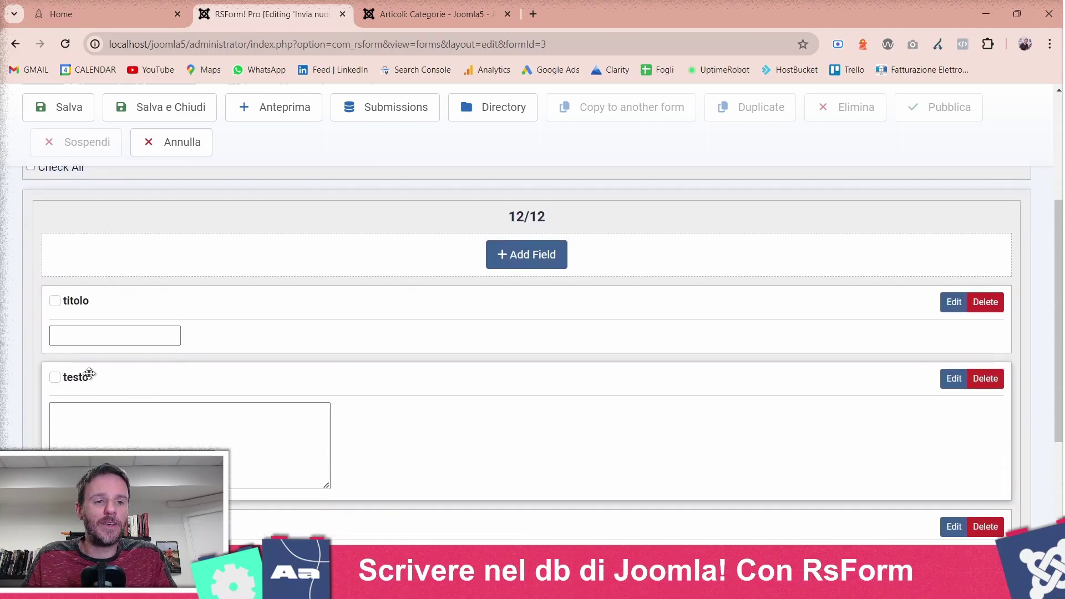
left_click(953, 380)
double_click(533, 218)
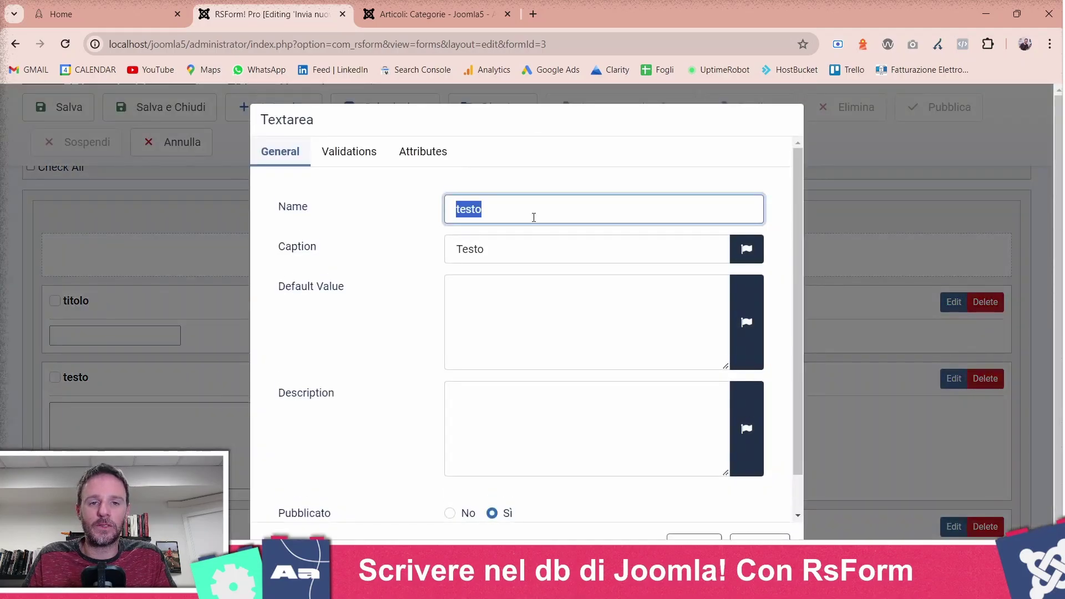
left_click(760, 537)
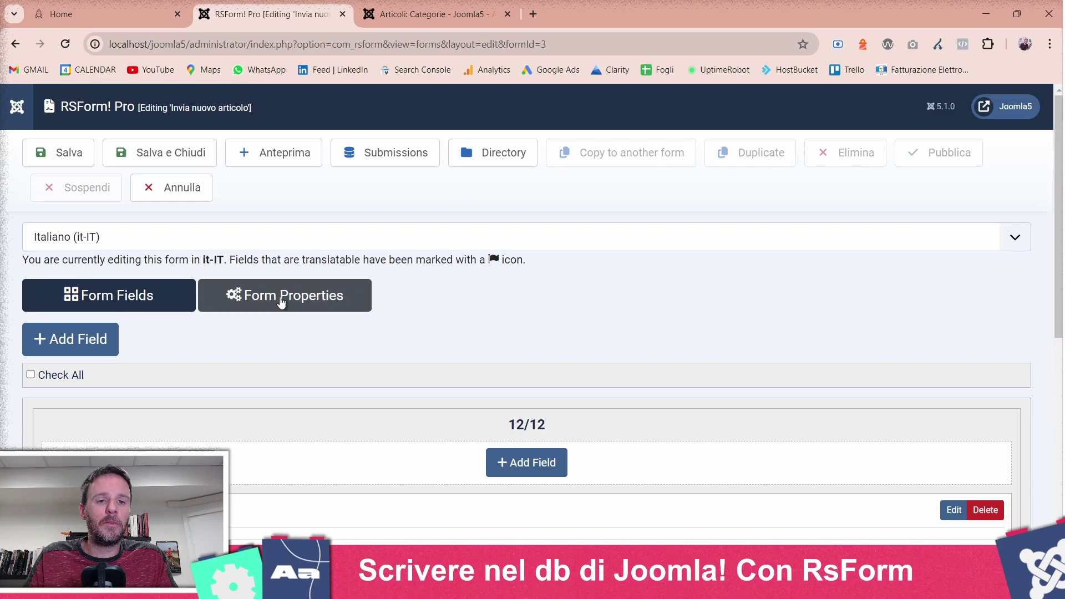
Step: Replace the filler text in the Article Content with the {testo:value} placeholder
left_click(282, 303)
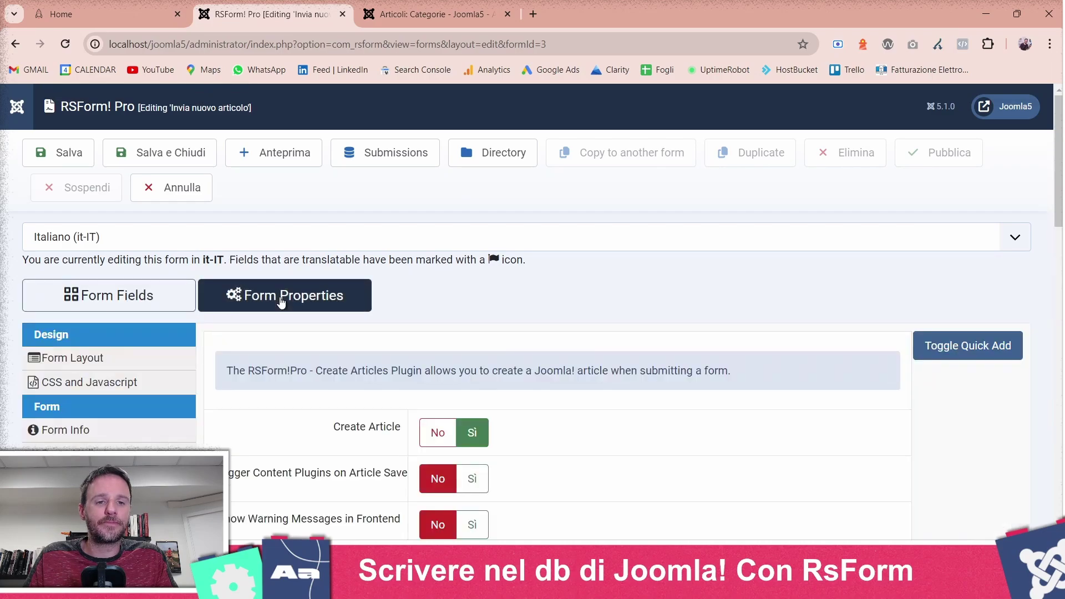
scroll(497, 374, "down", 15)
scroll(447, 377, "up", 8)
scroll(447, 377, "down", 6)
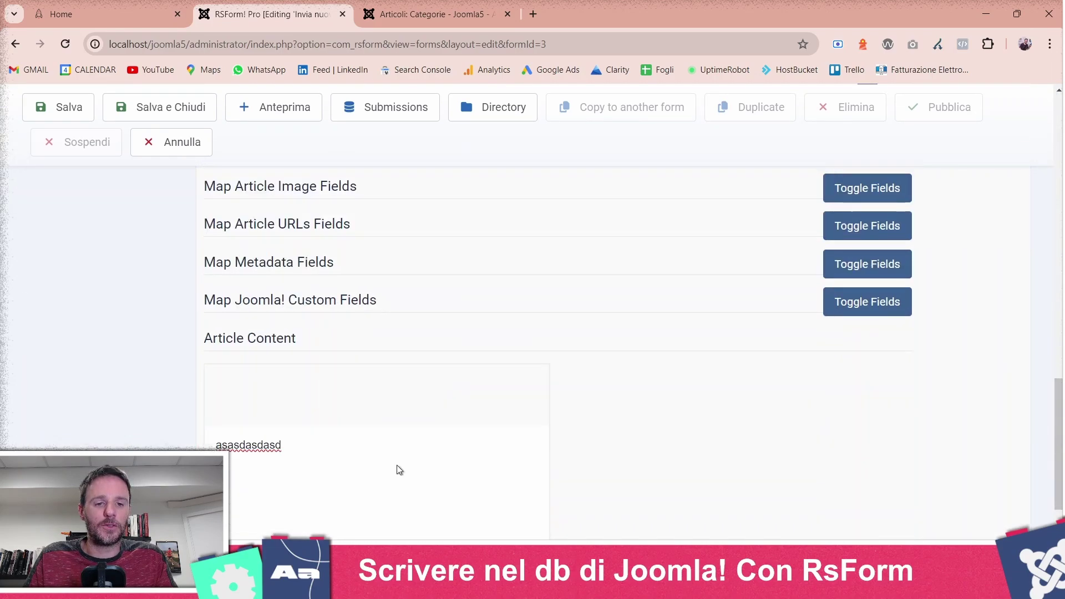
triple_click(397, 467)
scroll(397, 467, "down", 1)
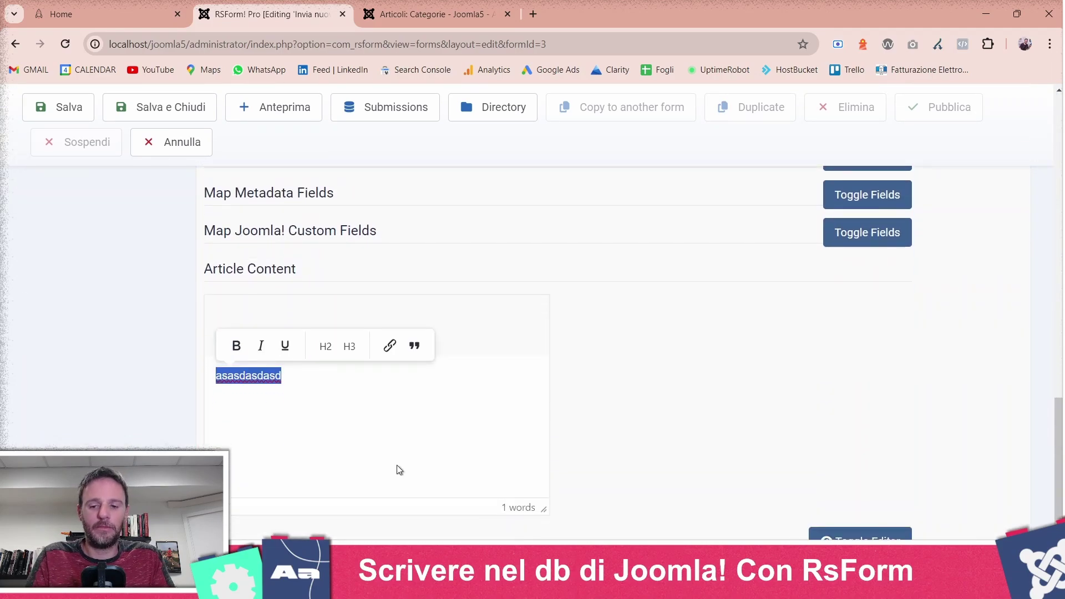
type("{testo:value}")
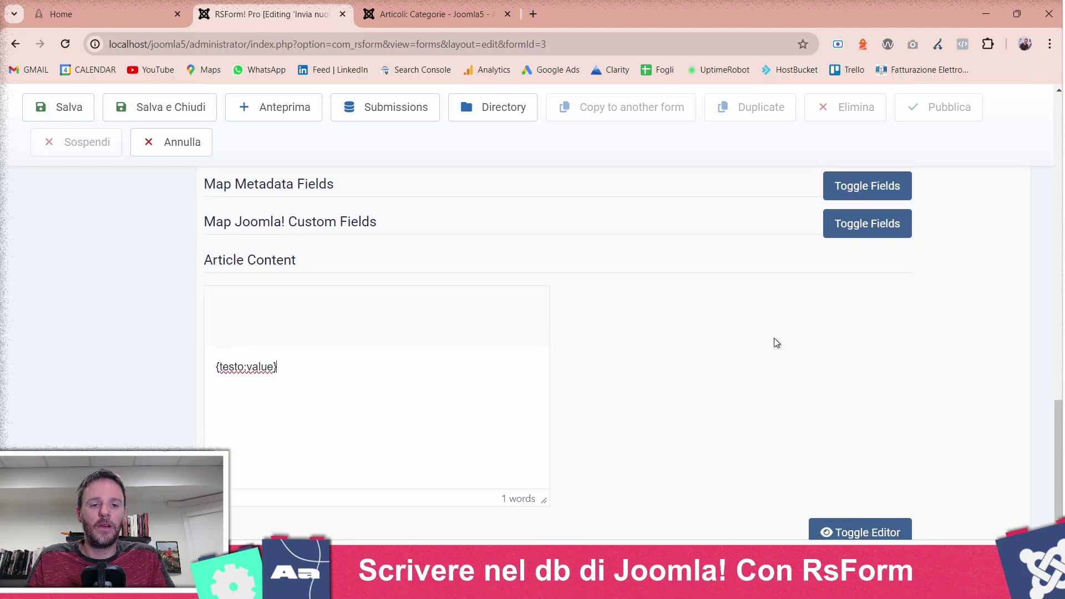
Step: Save the "Invia nuovo articolo" form and review its article field mappings
scroll(687, 492, "up", 15)
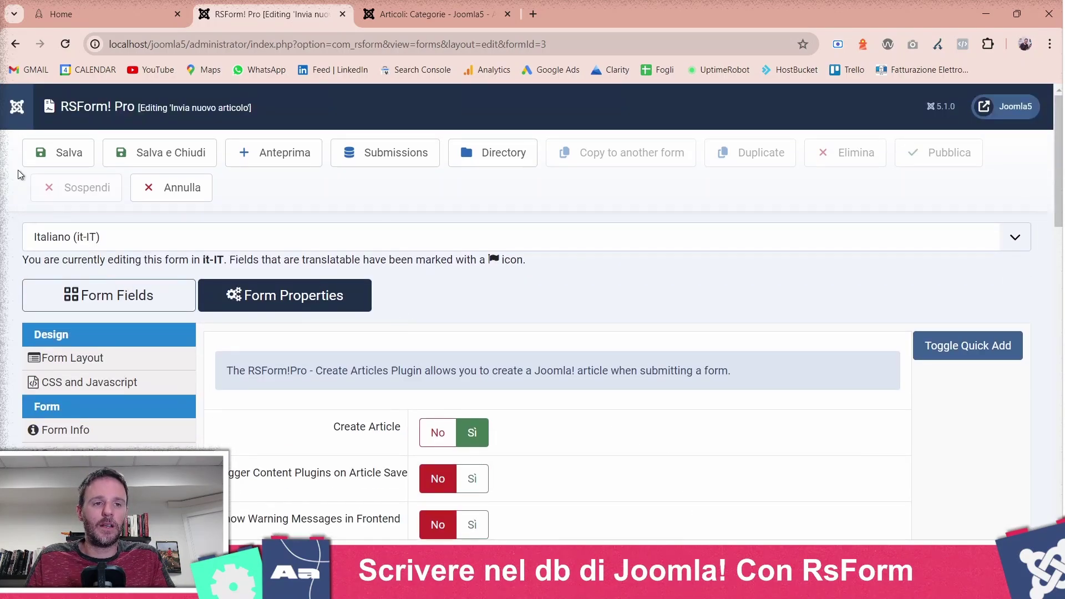
left_click(41, 155)
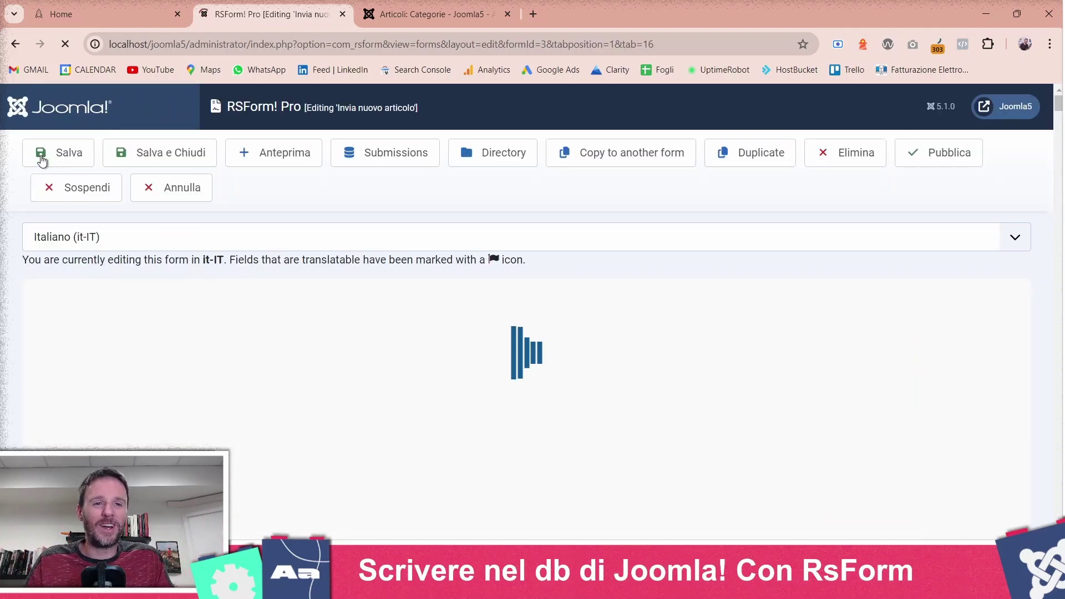
scroll(376, 320, "down", 5)
scroll(376, 321, "down", 7)
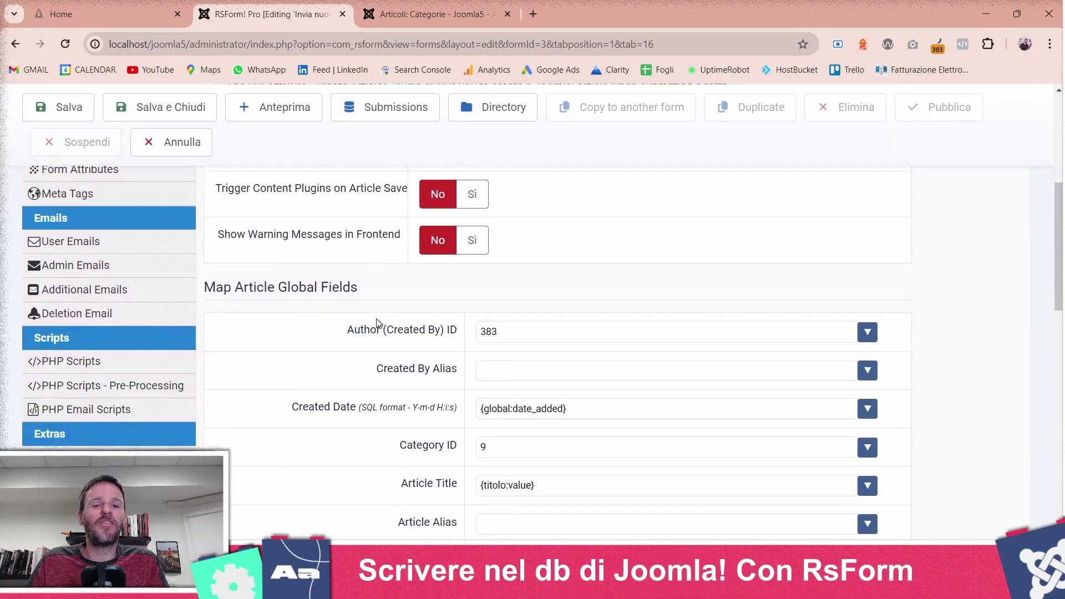
scroll(376, 320, "up", 5)
scroll(379, 323, "up", 10)
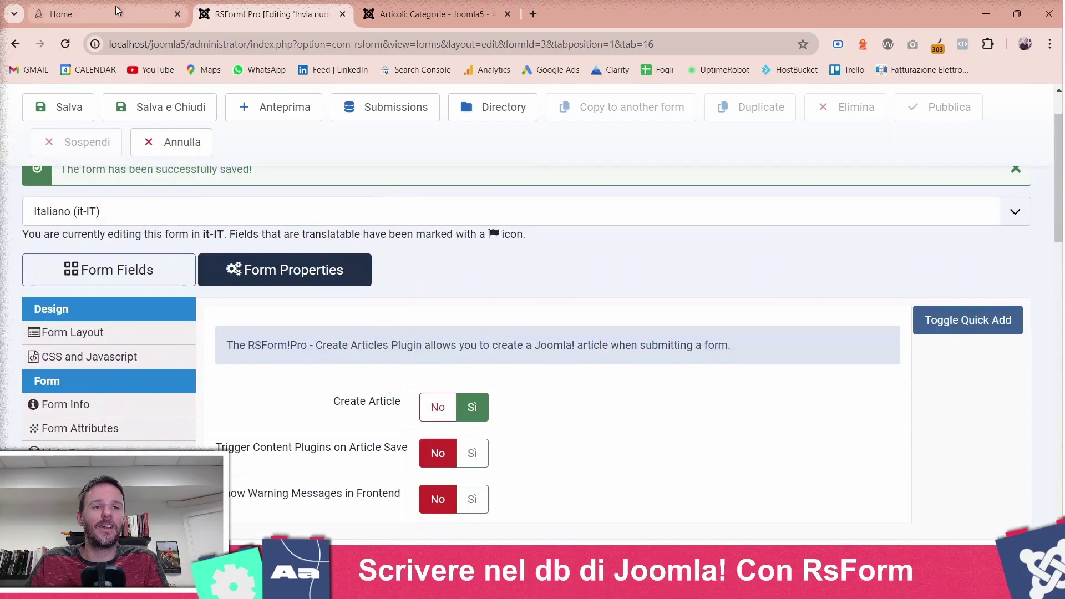
Step: Submit a test article from the home page form with title "Titolo di prova" and text "testo di prova"
left_click(114, 12)
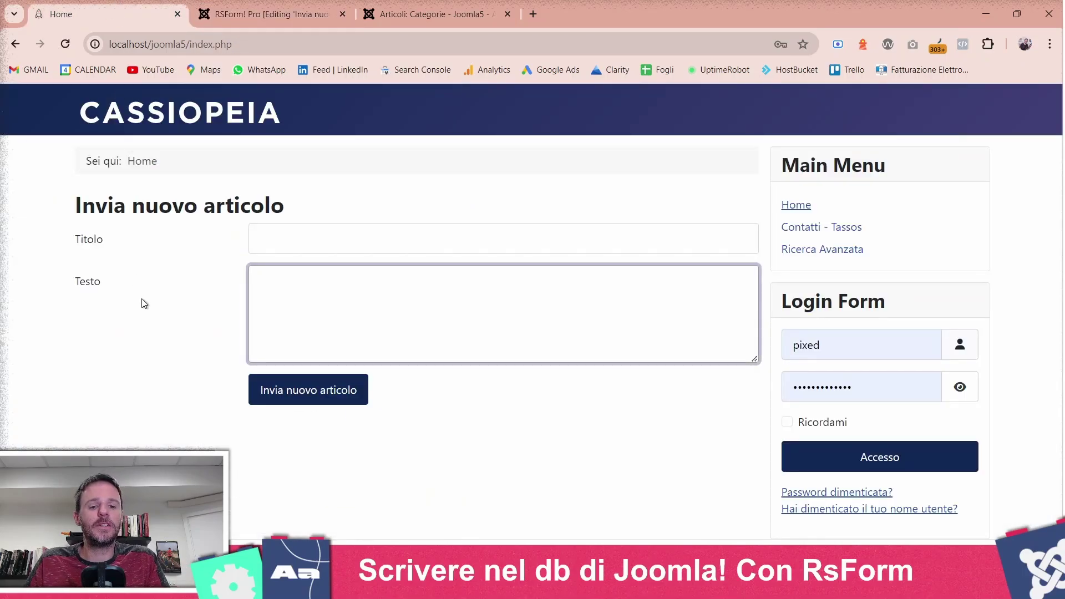
left_click(134, 439)
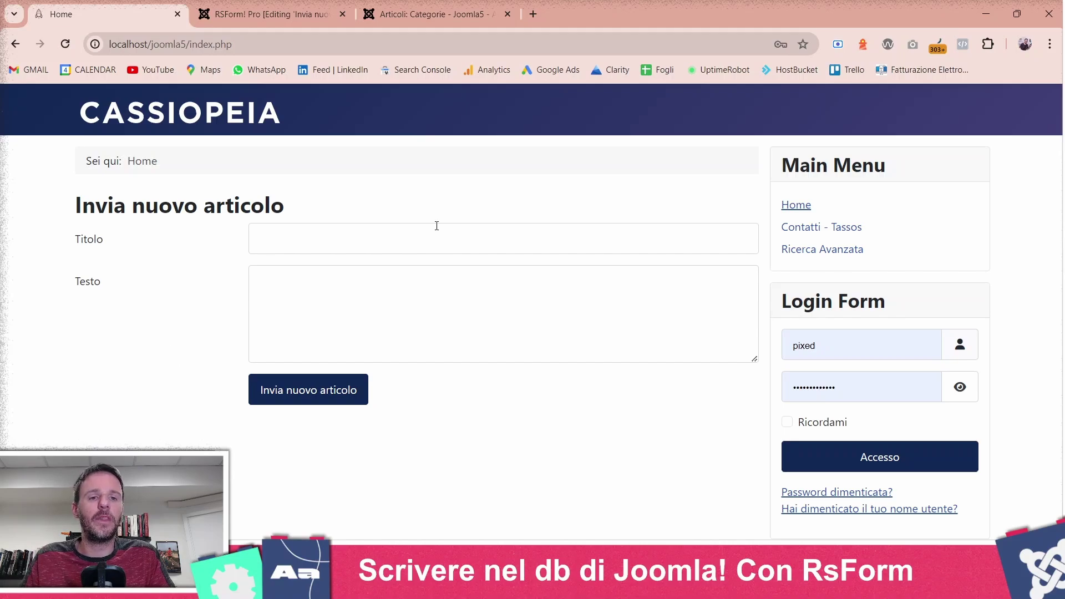
left_click(421, 236)
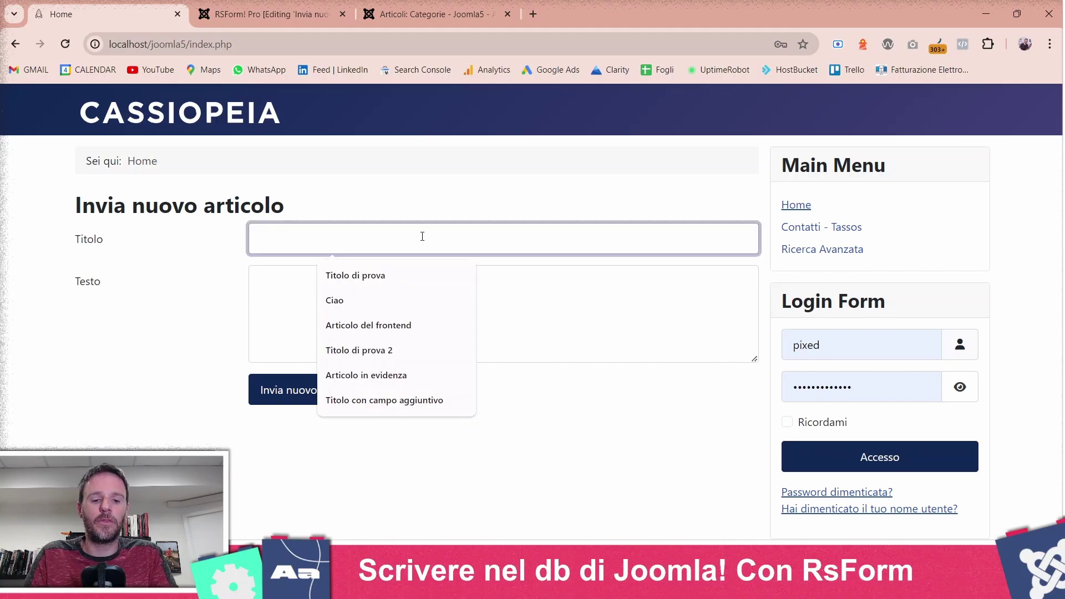
type("Titolo di prova")
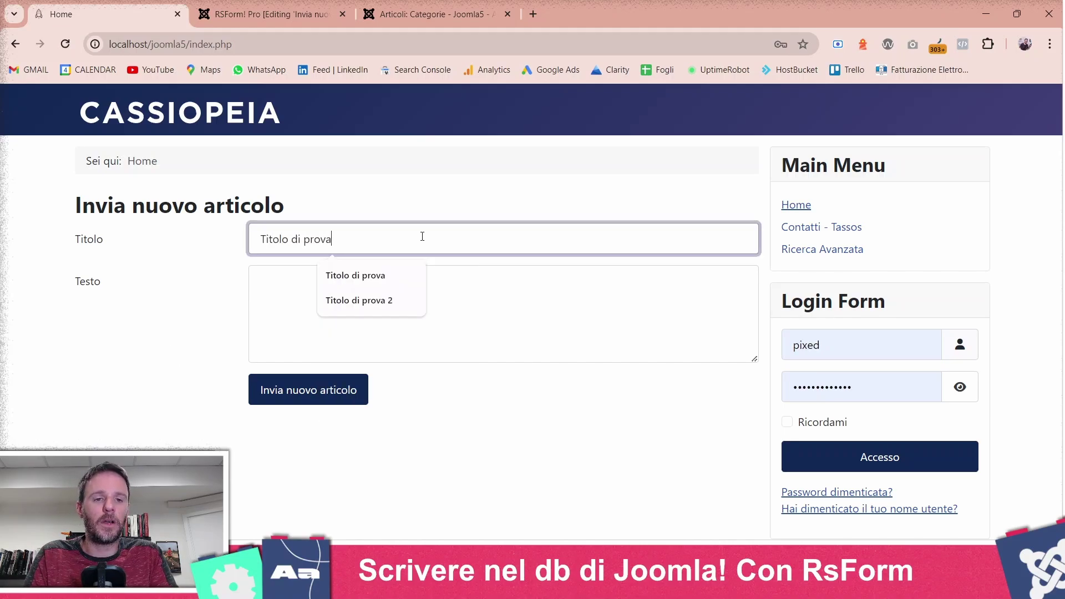
key("Tab")
type("testo di prova")
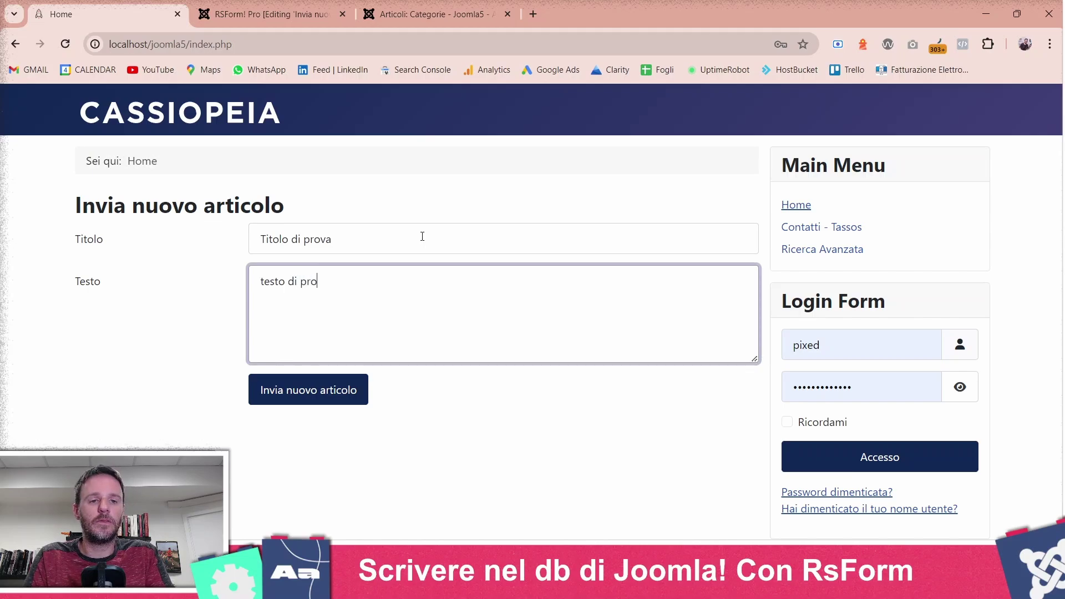
left_click(344, 403)
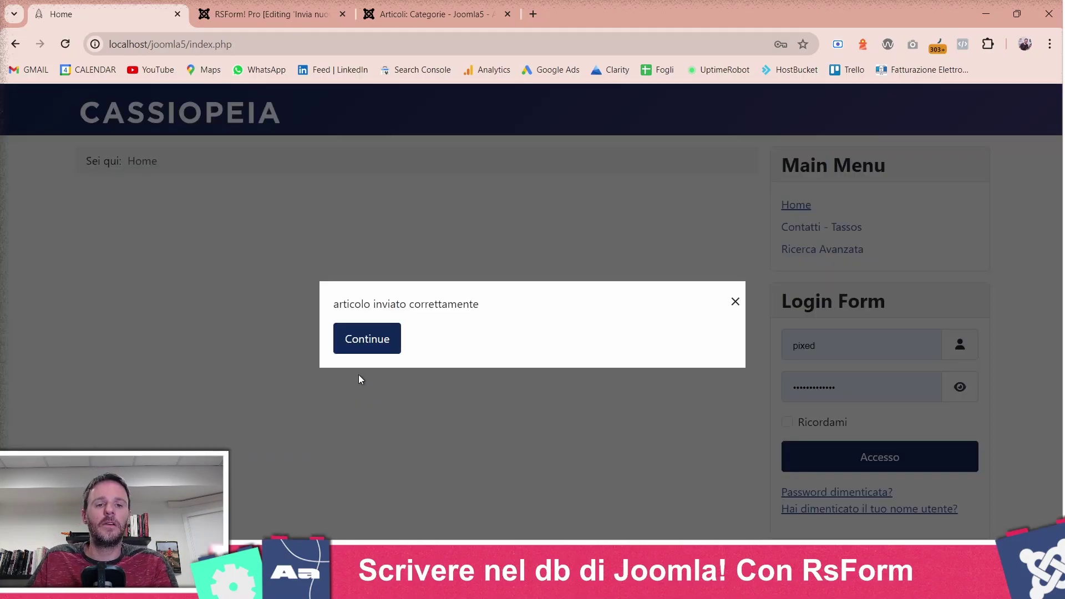
left_click_drag(333, 304, 511, 308)
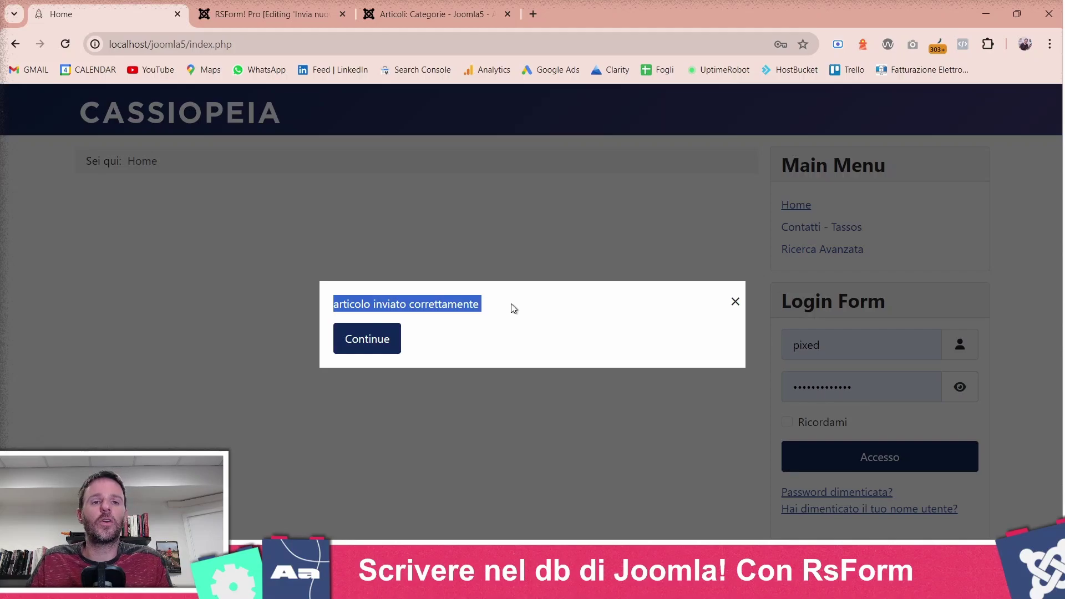
Step: Dismiss the submission confirmation and open the new "Titolo di prova" article from the administrator's article list
left_click(511, 304)
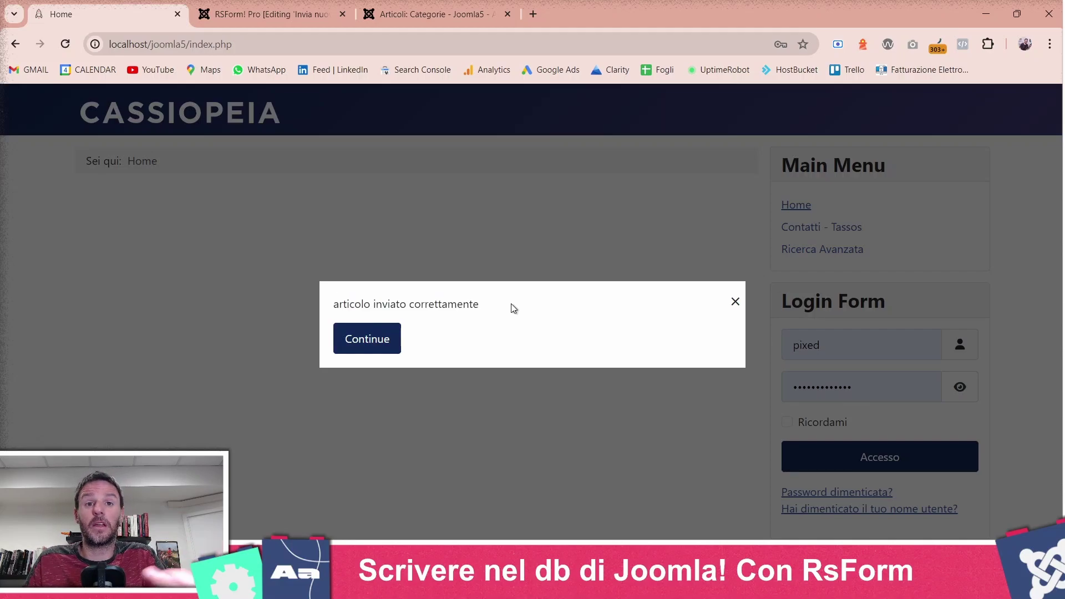
left_click(390, 348)
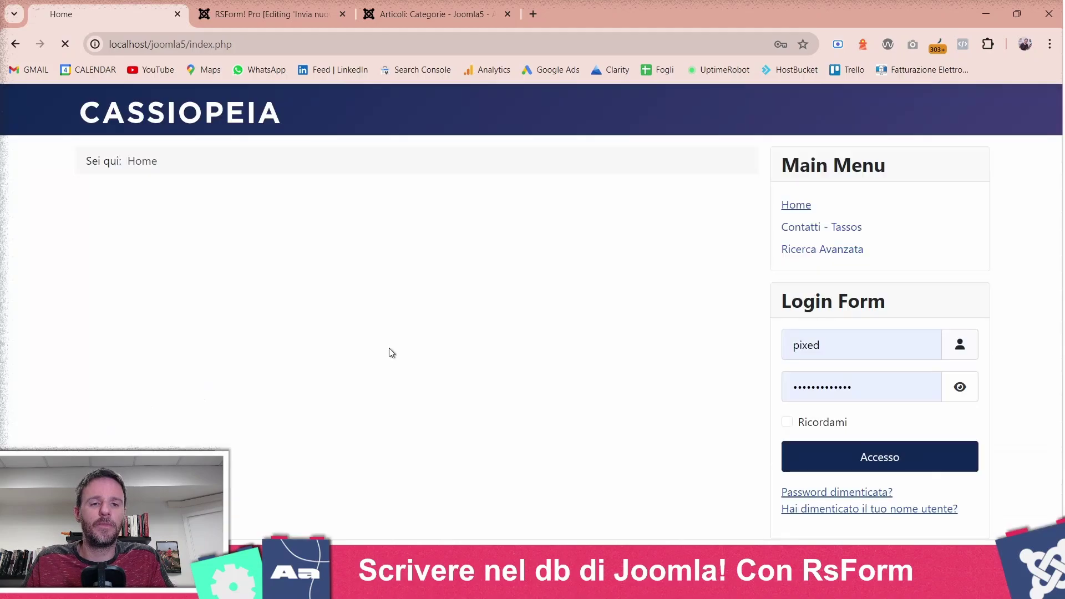
left_click(383, 13)
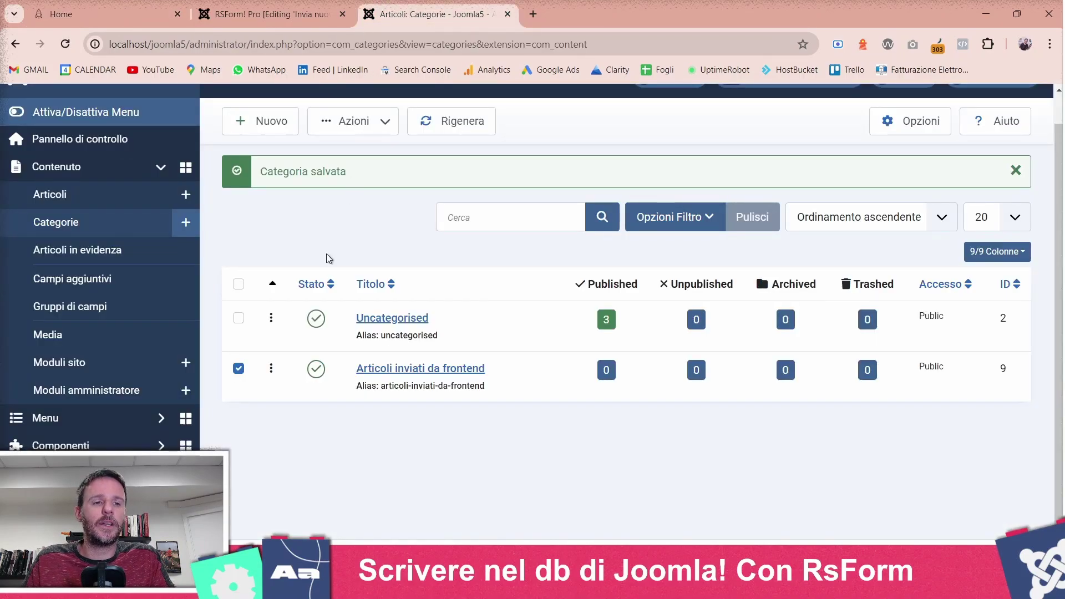
left_click(76, 202)
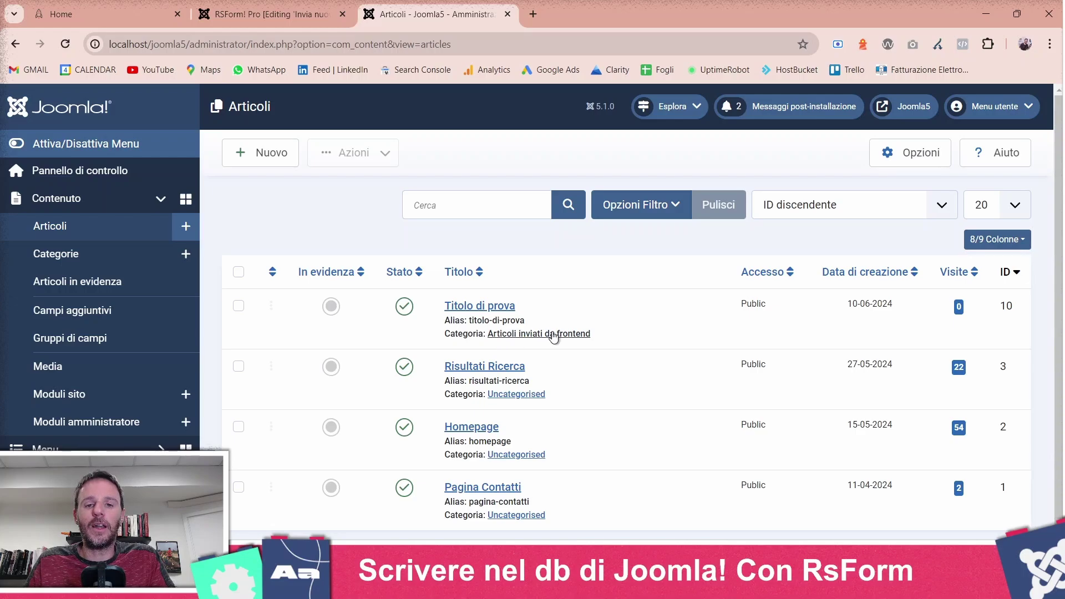
left_click(487, 313)
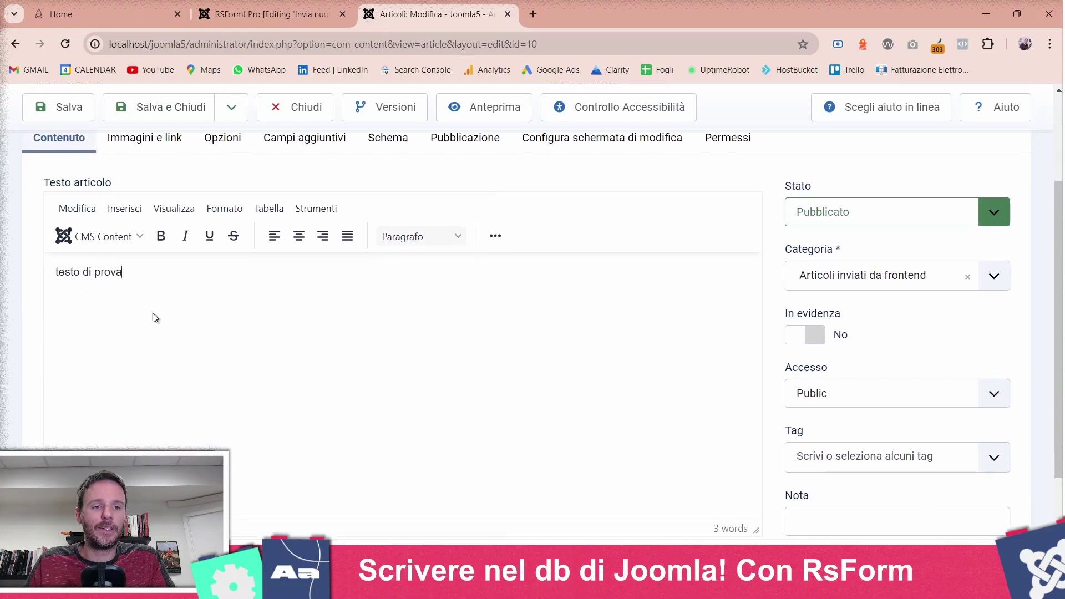
Step: Review the test article's title, text and category along with its publication dates and author
scroll(139, 297, "up", 3)
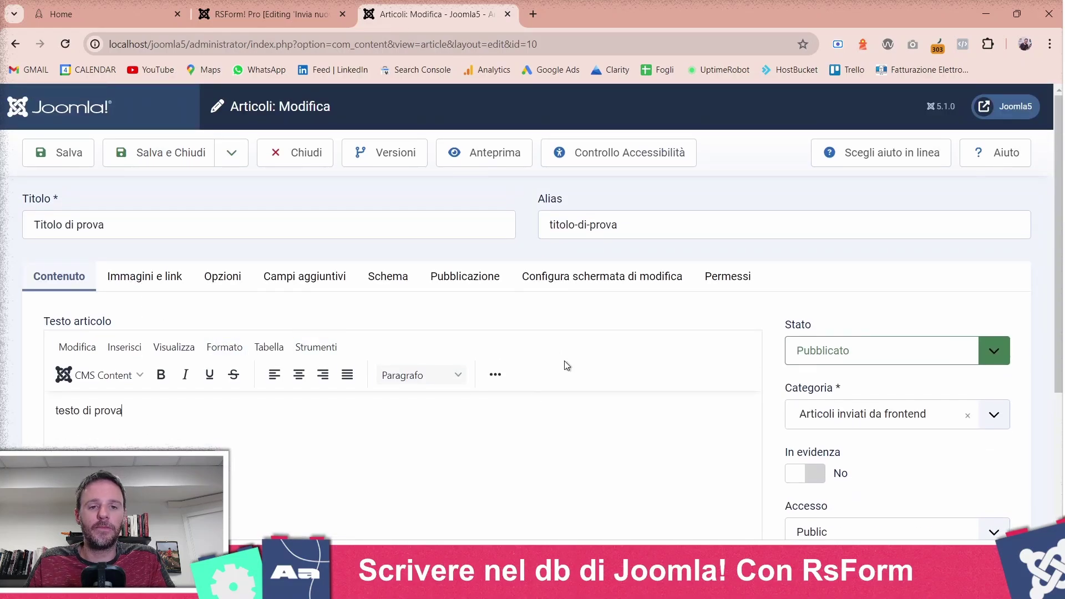
left_click(487, 277)
scroll(490, 283, "down", 5)
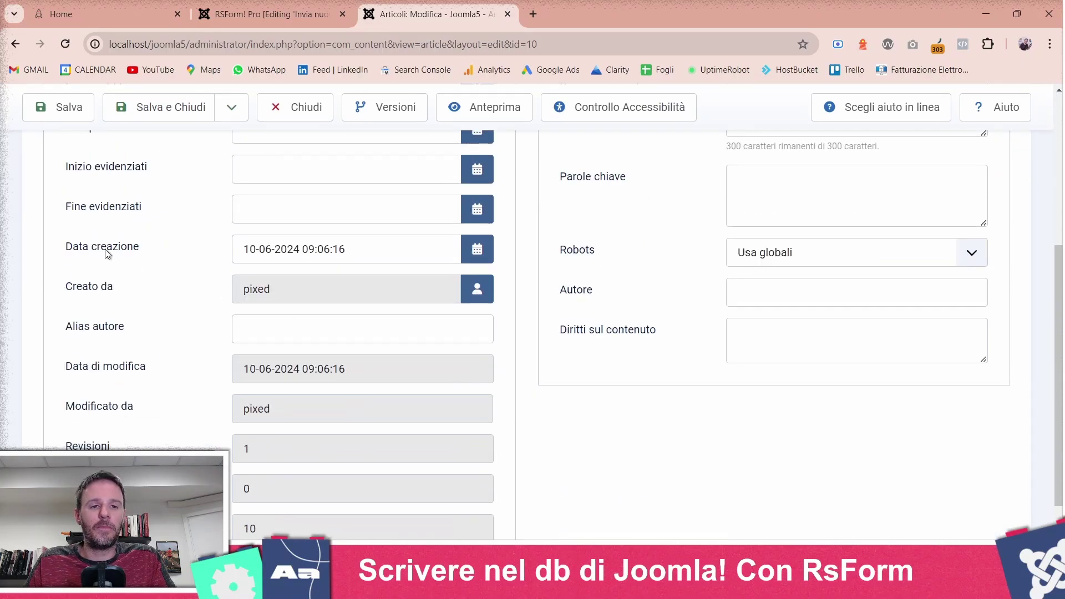
scroll(310, 324, "up", 3)
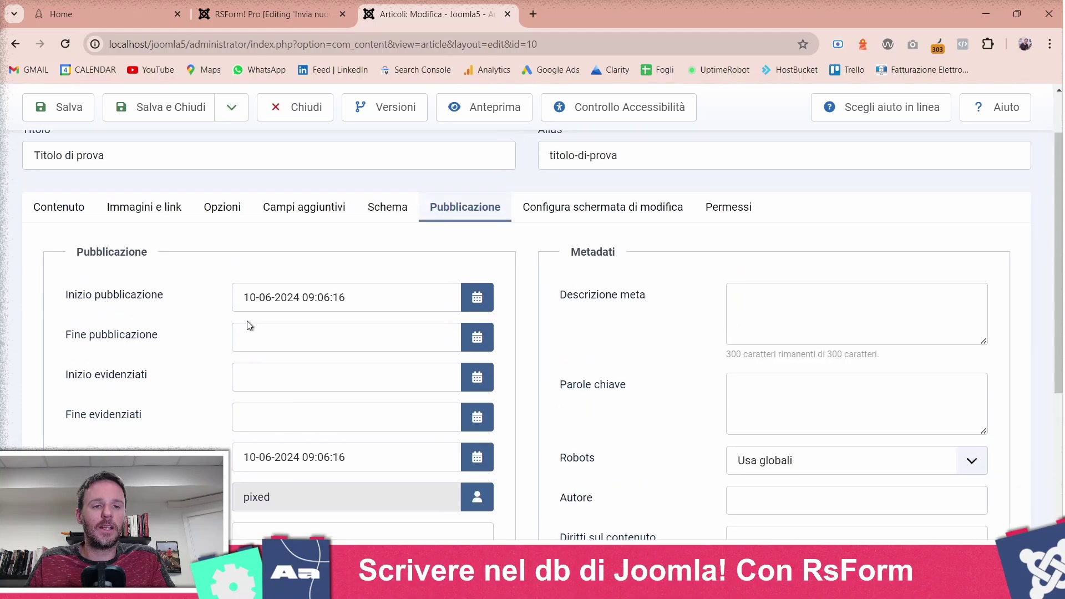
left_click(44, 208)
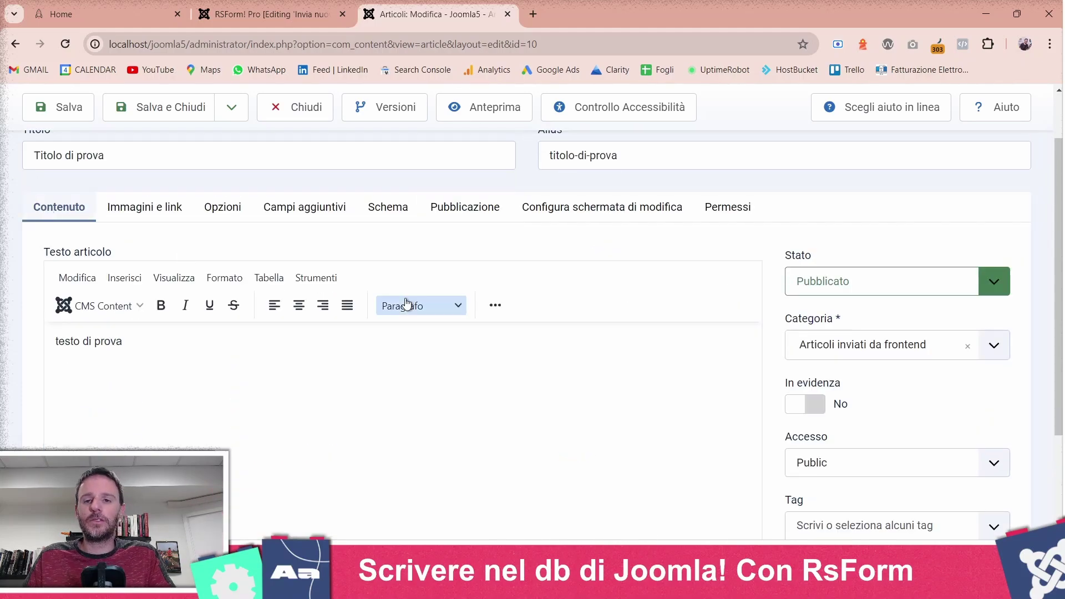
scroll(407, 304, "down", 3)
scroll(407, 303, "up", 4)
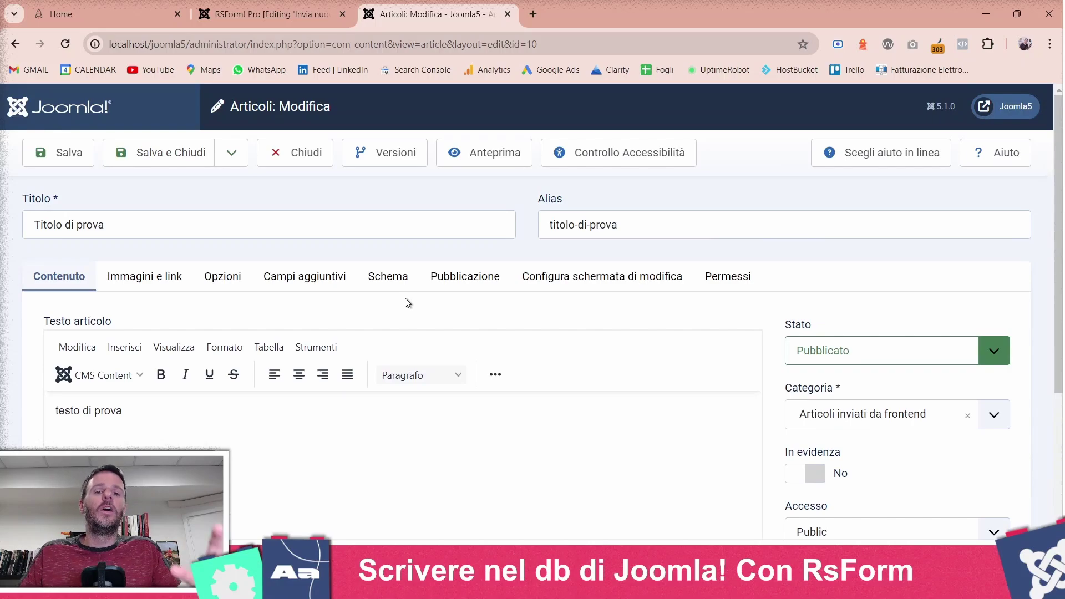
Step: Close the "Titolo di prova" article without saving changes
left_click(106, 7)
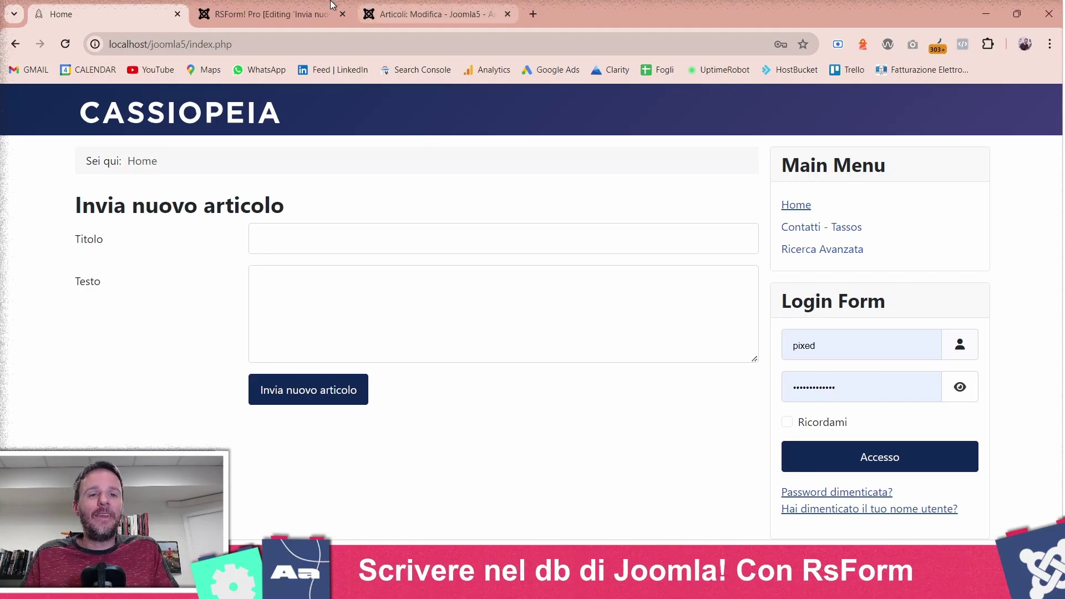
left_click(294, 6)
left_click(143, 269)
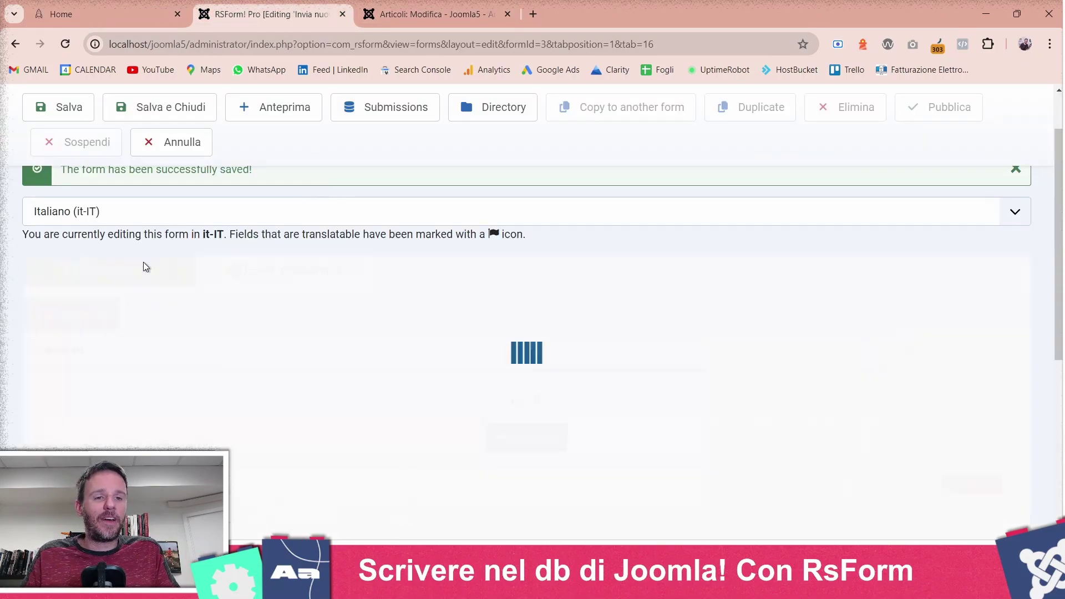
left_click(432, 12)
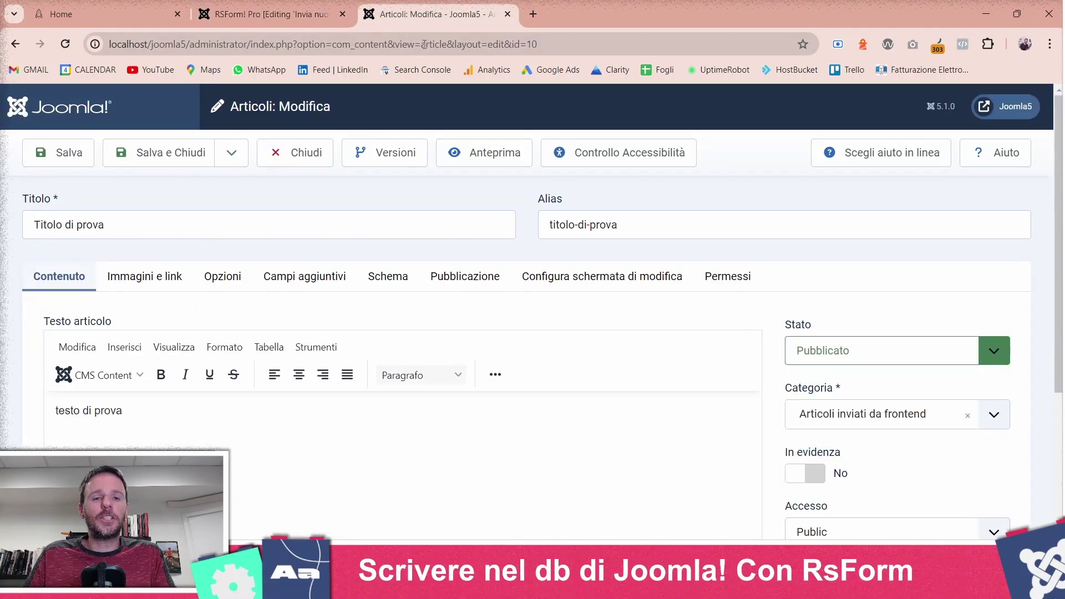
left_click(314, 156)
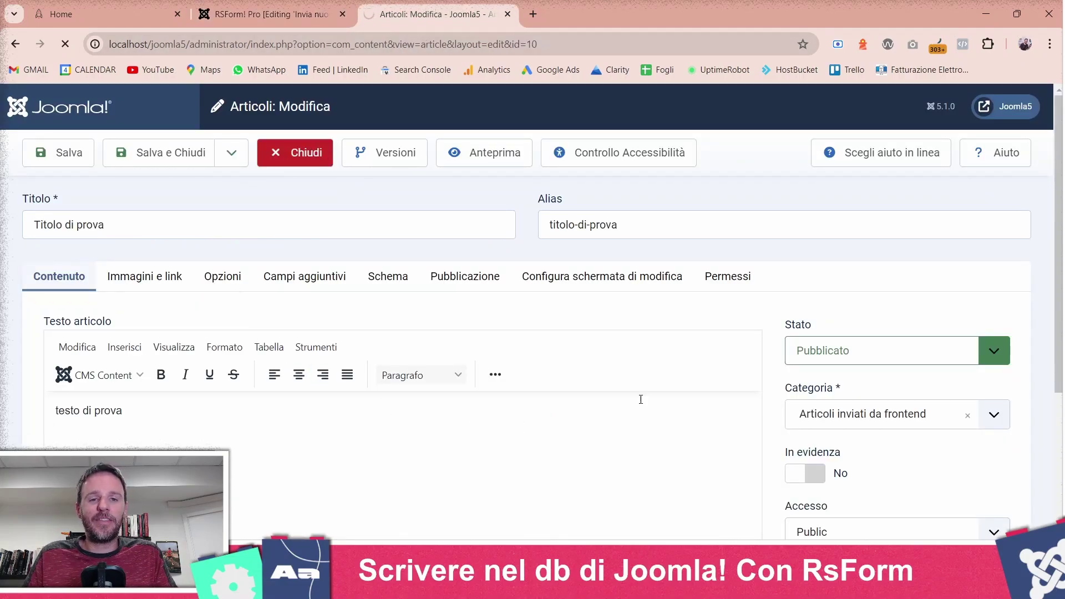
Step: Add a Dropdown field to the "Invia nuovo articolo" form with the name "evidenza" and the caption "In evidenza?"
left_click(233, 7)
scroll(188, 302, "down", 1)
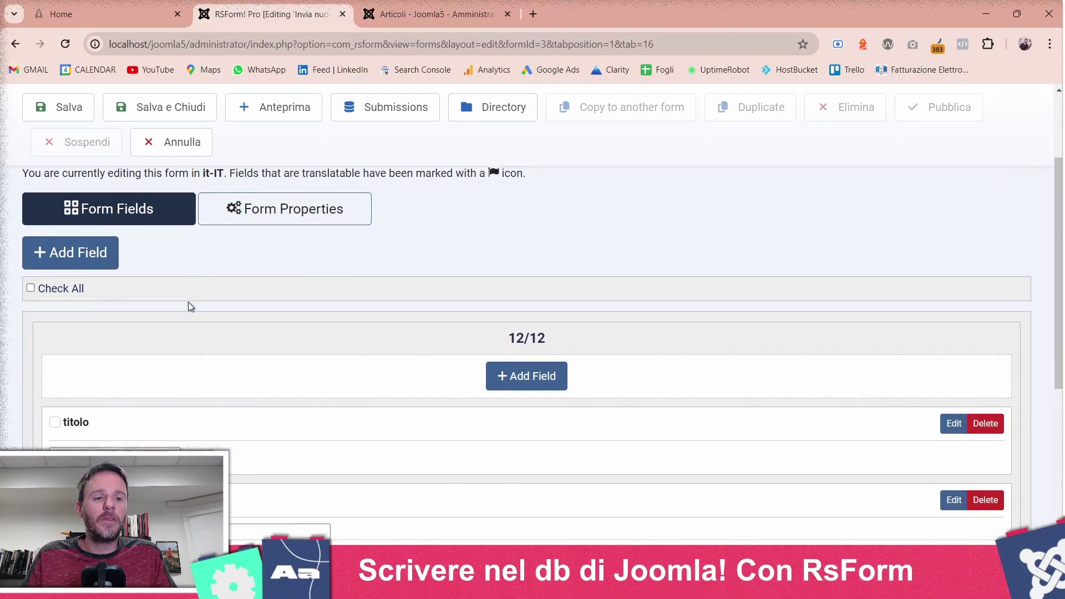
left_click(111, 252)
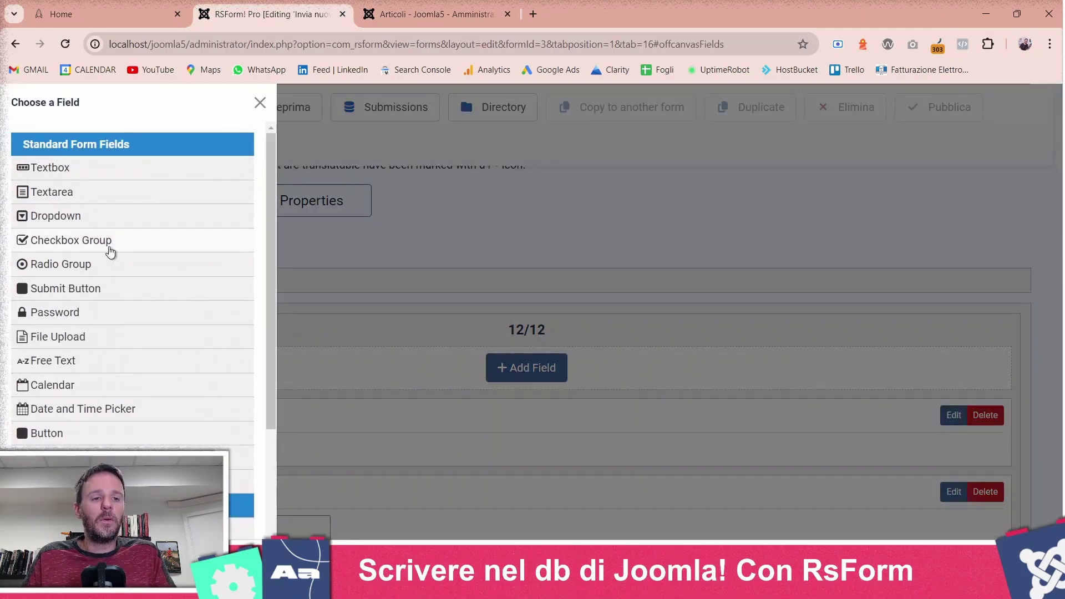
left_click(122, 222)
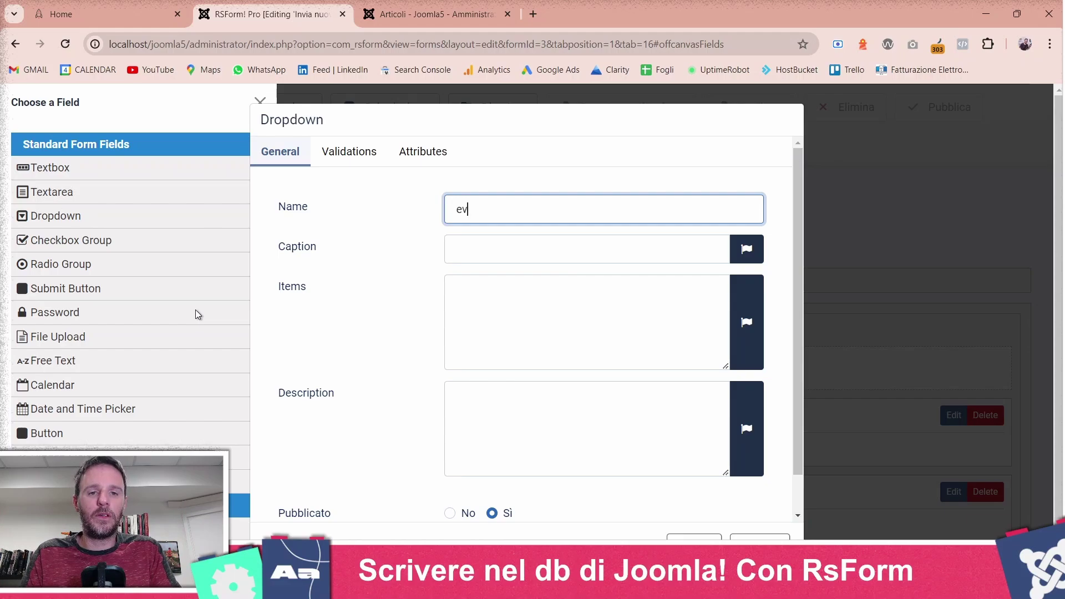
type("evidenza")
key("Tab")
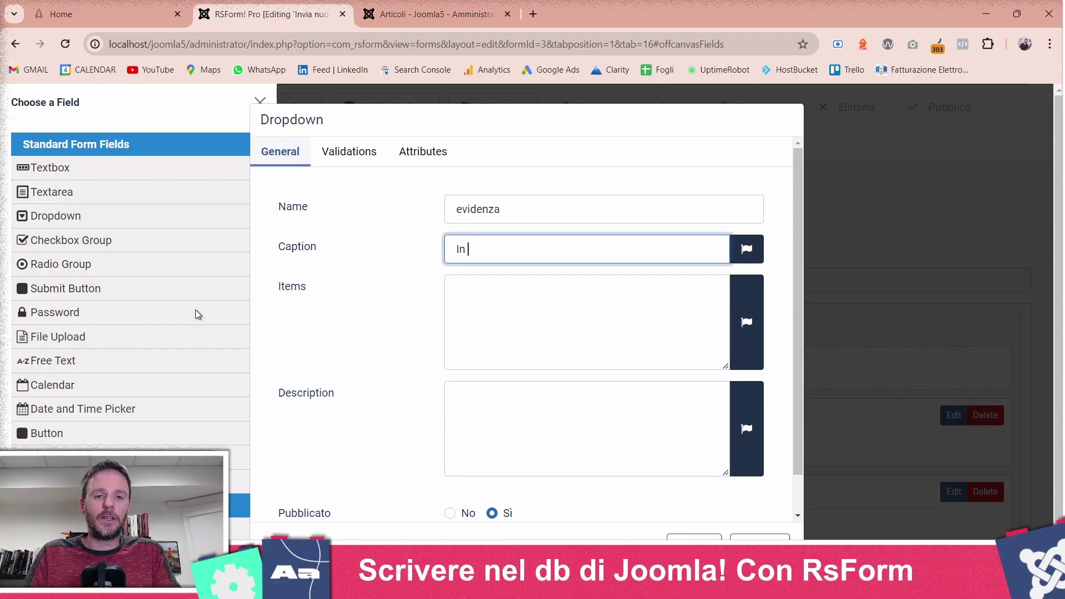
type("In evidenza?")
key("Tab")
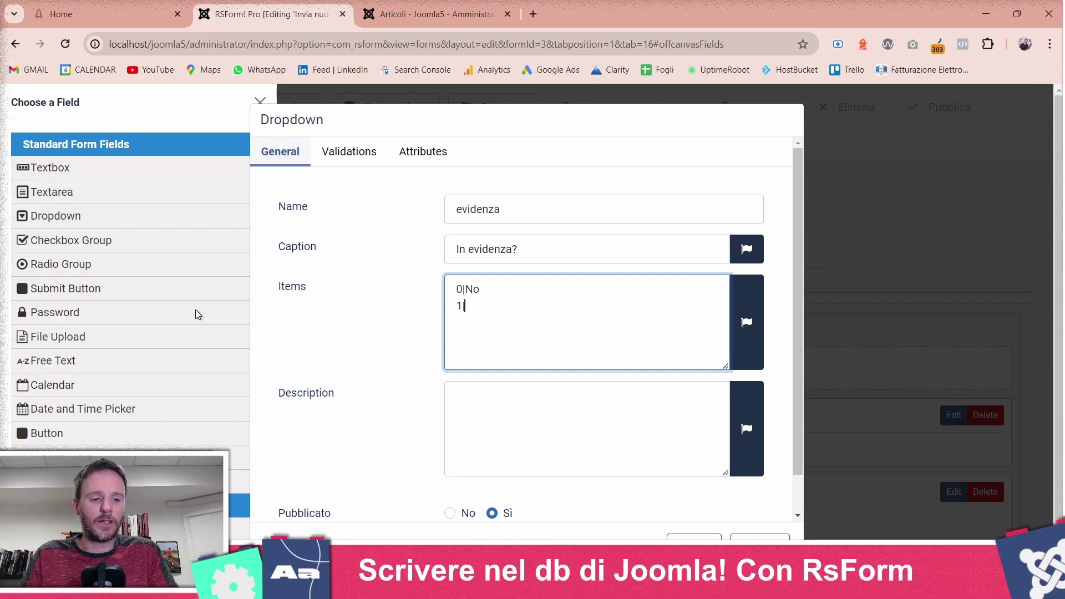
Step: Define the dropdown's items as 0|No and 1|Si on separate lines and save the field
type("S")
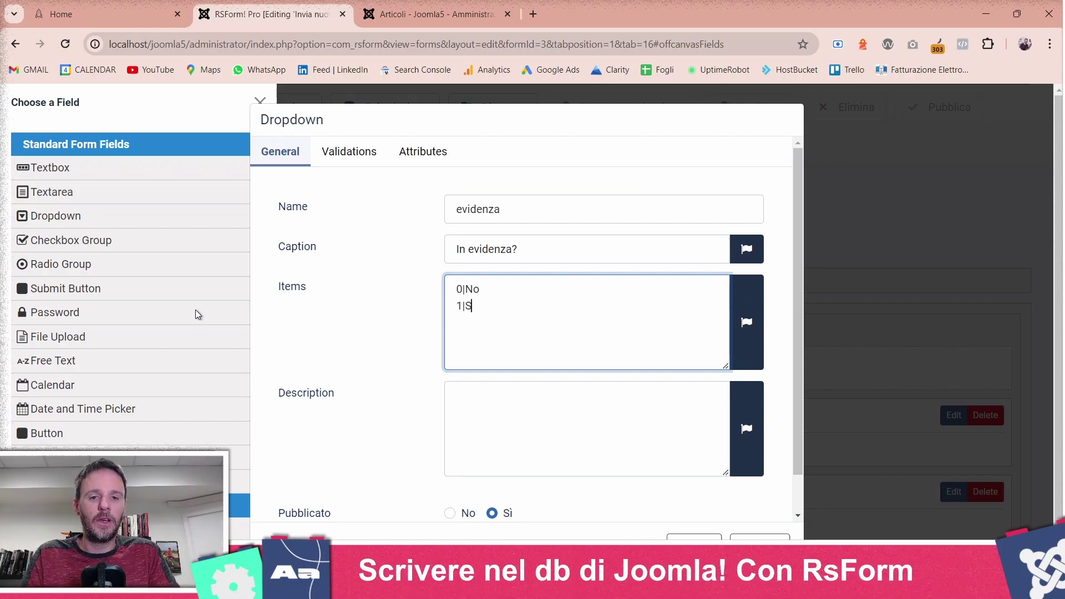
type("i")
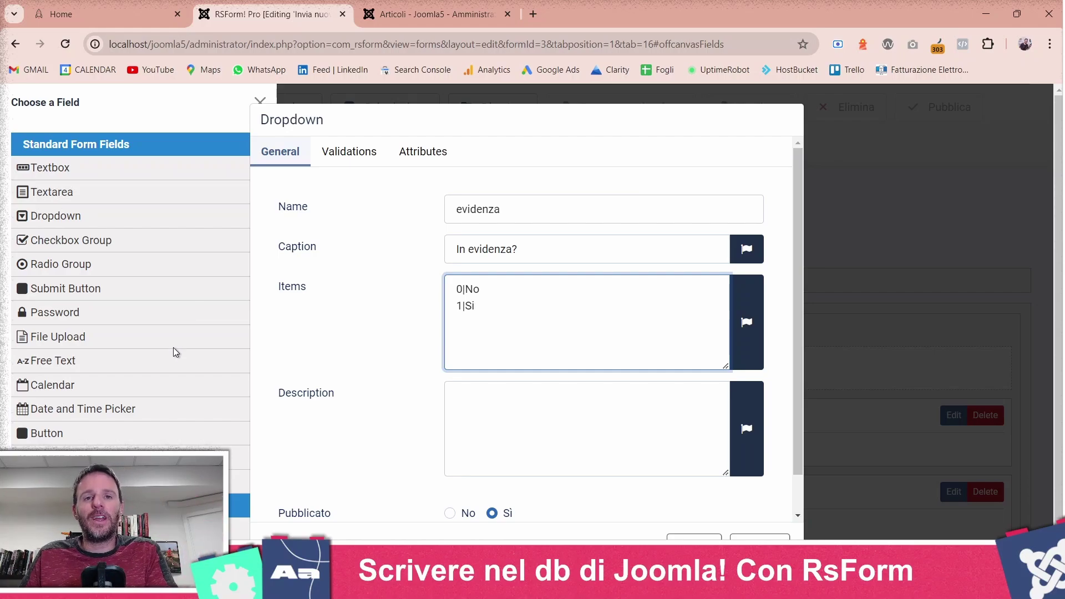
left_click_drag(464, 310, 451, 310)
left_click(472, 308)
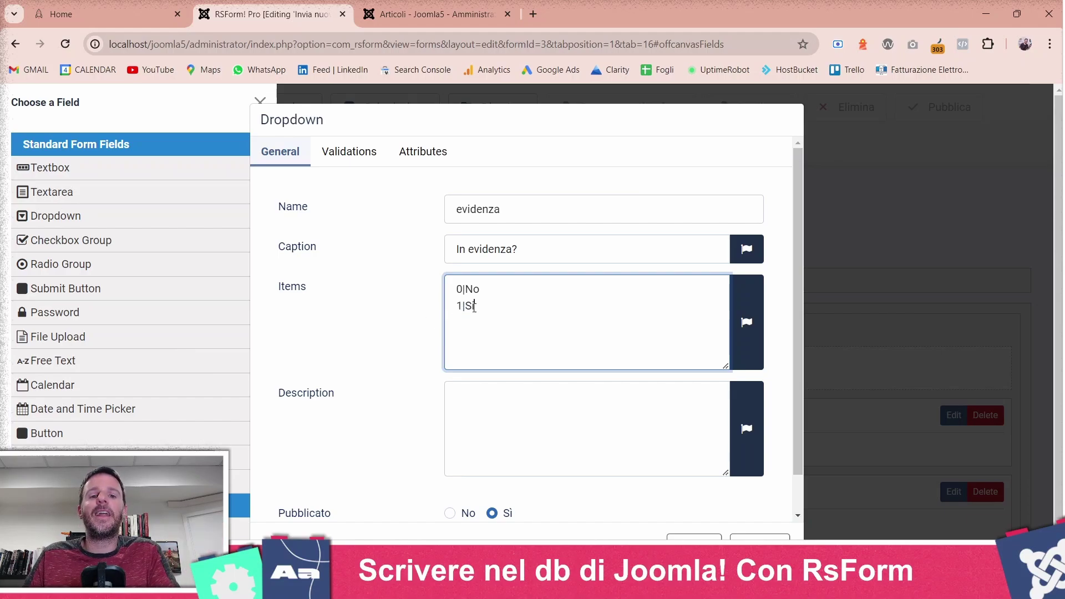
double_click(474, 306)
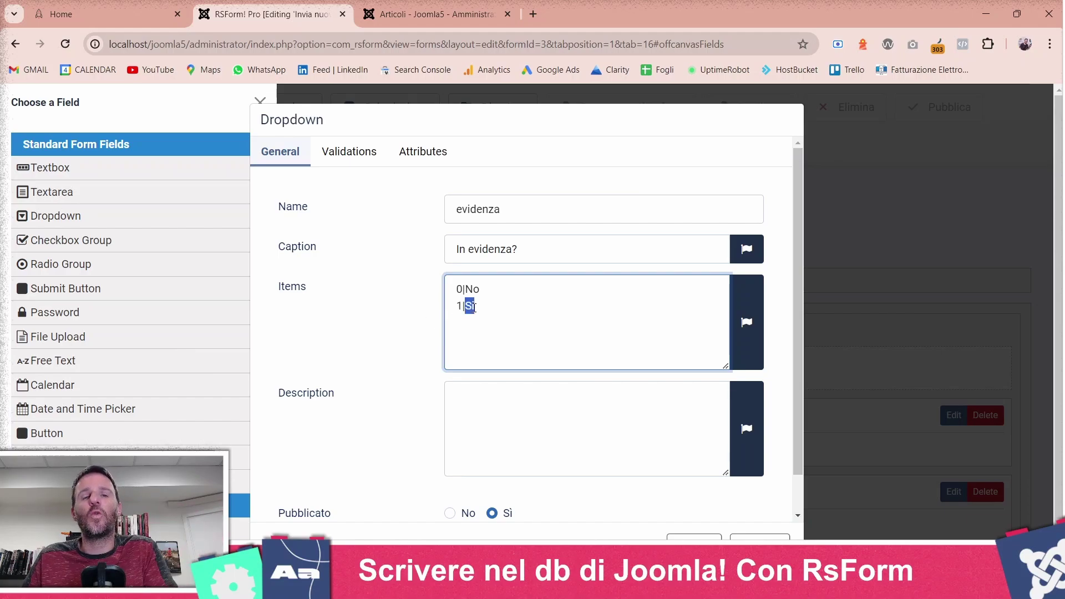
scroll(524, 395, "down", 1)
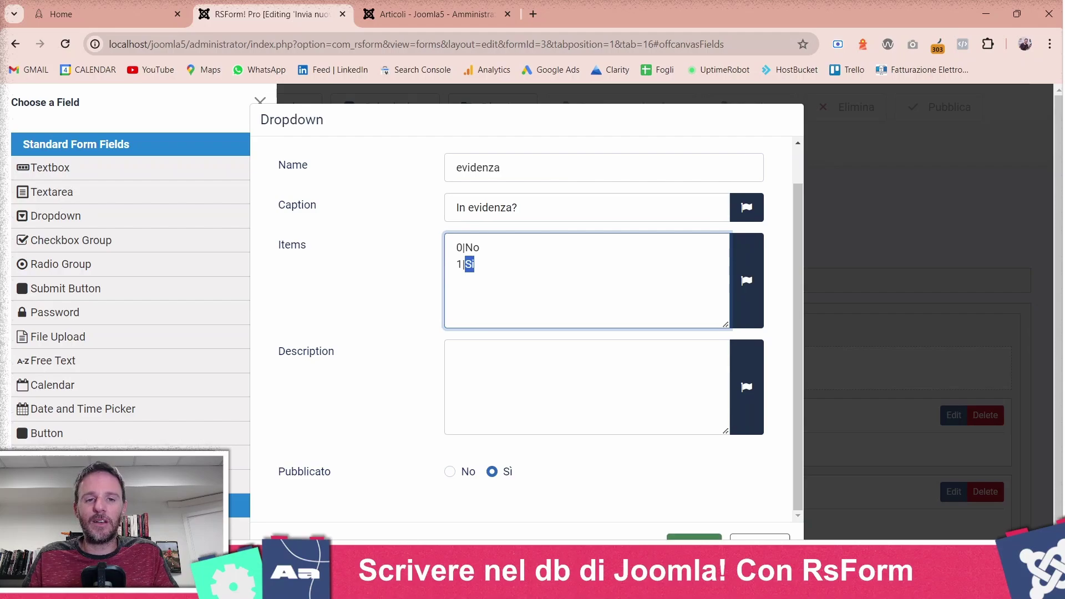
left_click(693, 536)
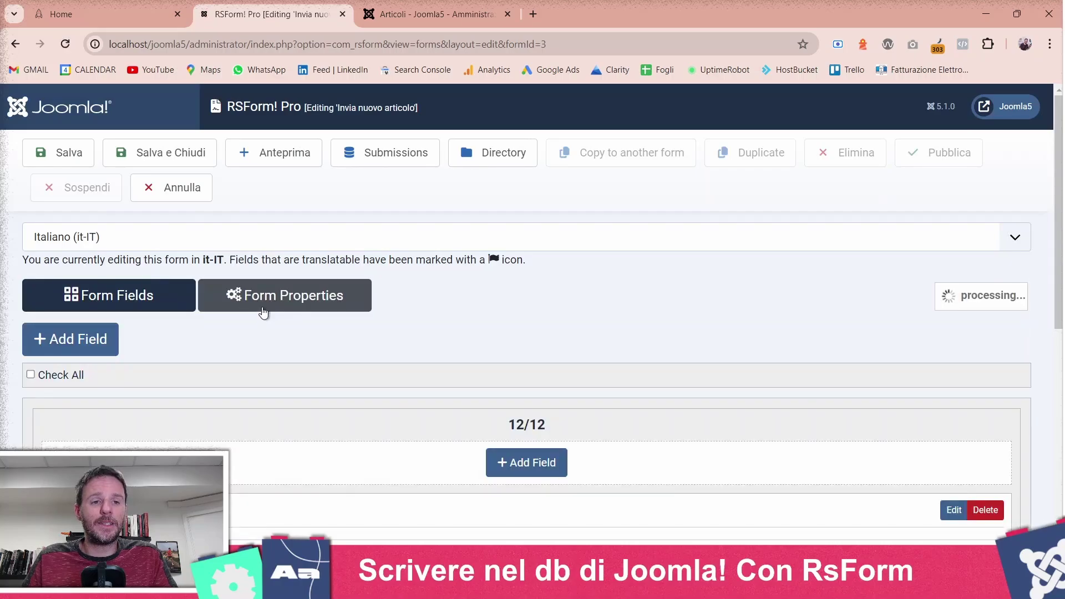
Step: Check which values the Featured setting accepts in the form's Create Article Configuration
left_click(263, 299)
scroll(266, 308, "down", 10)
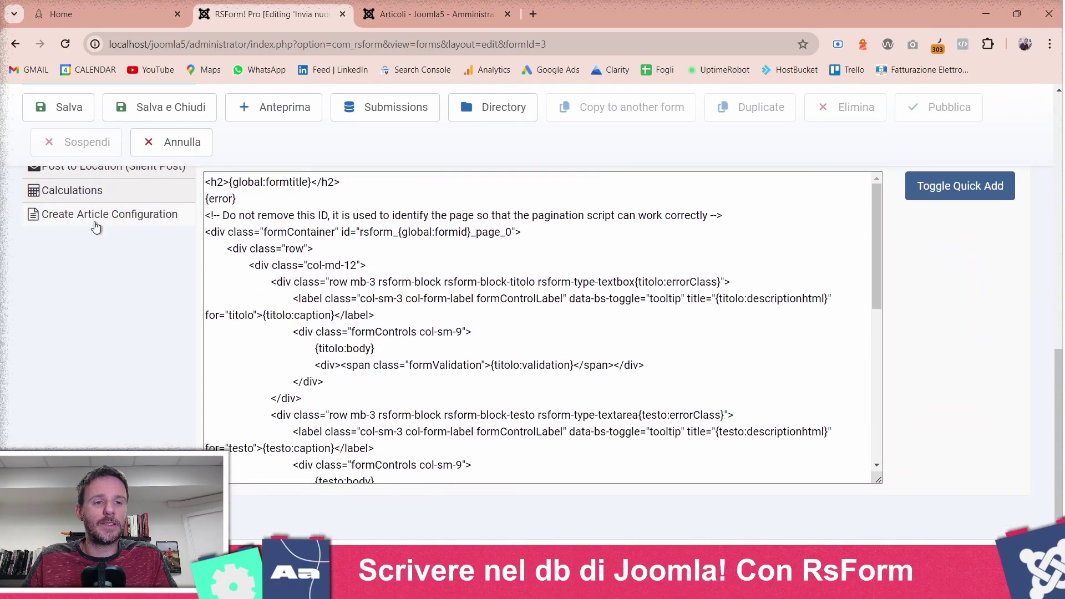
left_click(96, 214)
scroll(460, 235, "down", 2)
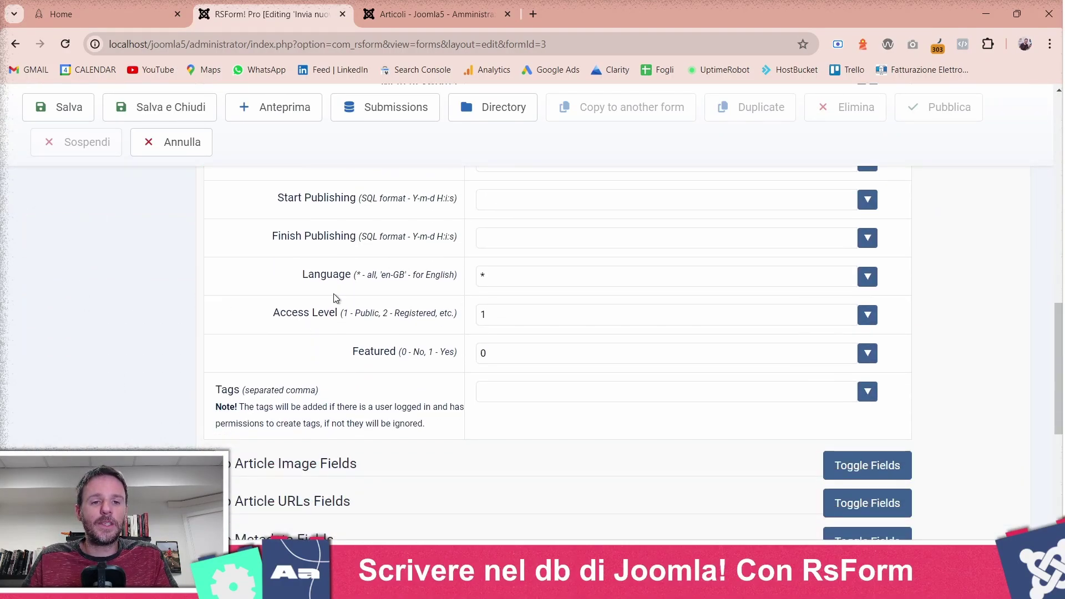
left_click_drag(402, 354, 416, 359)
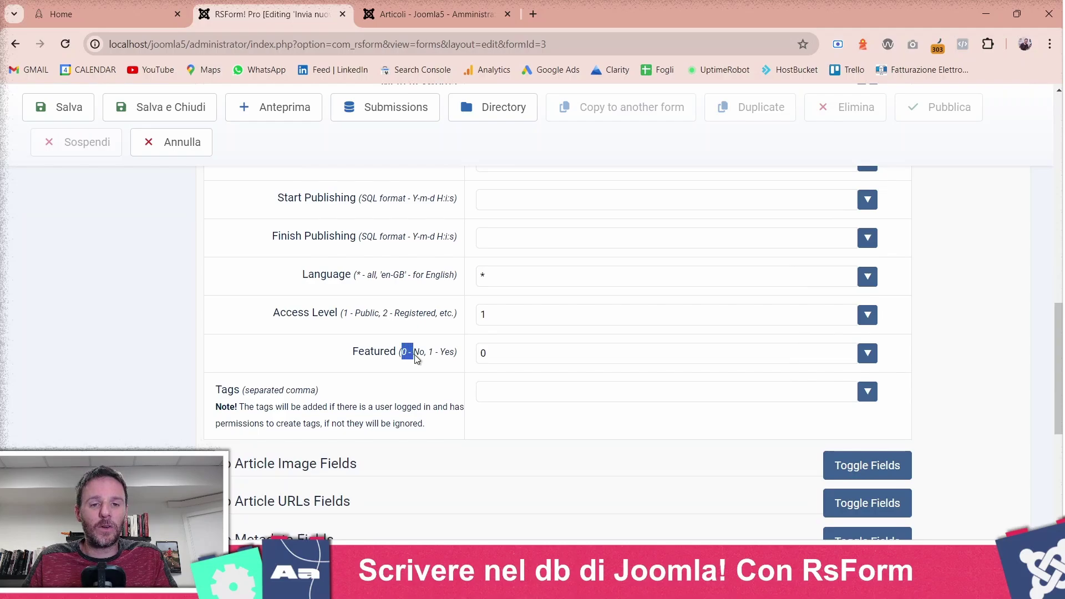
left_click(433, 360)
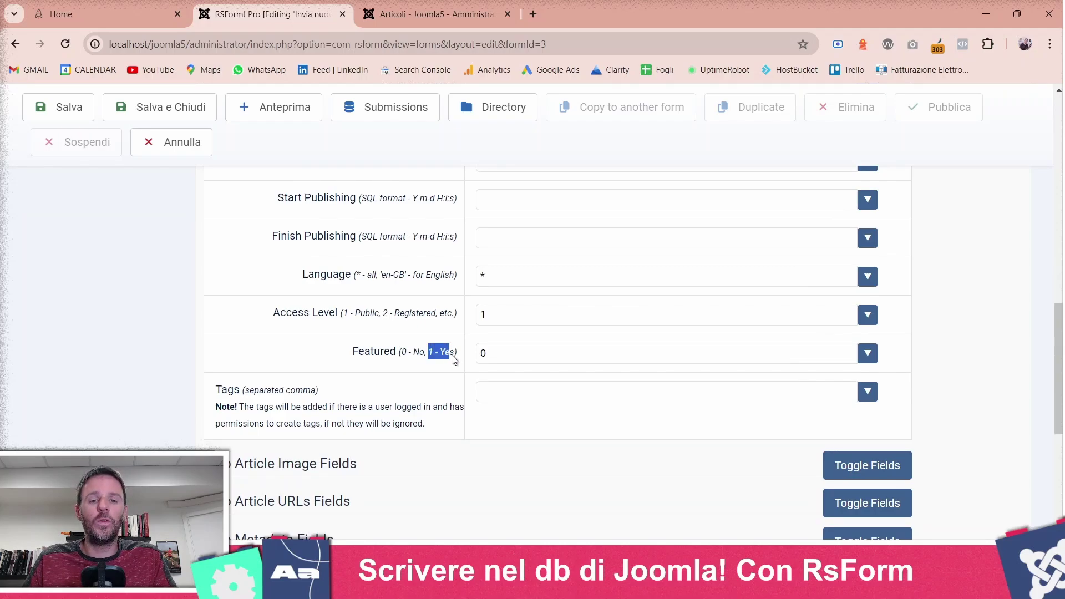
left_click_drag(454, 359, 456, 358)
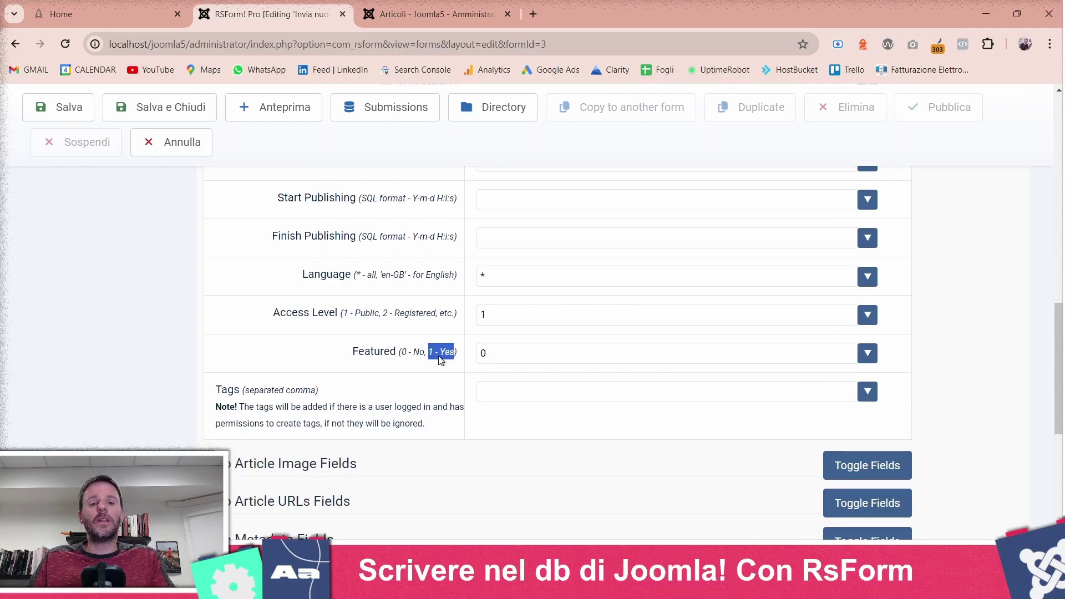
Step: Reorder the form fields so that the submit button comes after the evidenza dropdown
scroll(142, 219, "up", 15)
left_click(117, 295)
scroll(380, 313, "down", 15)
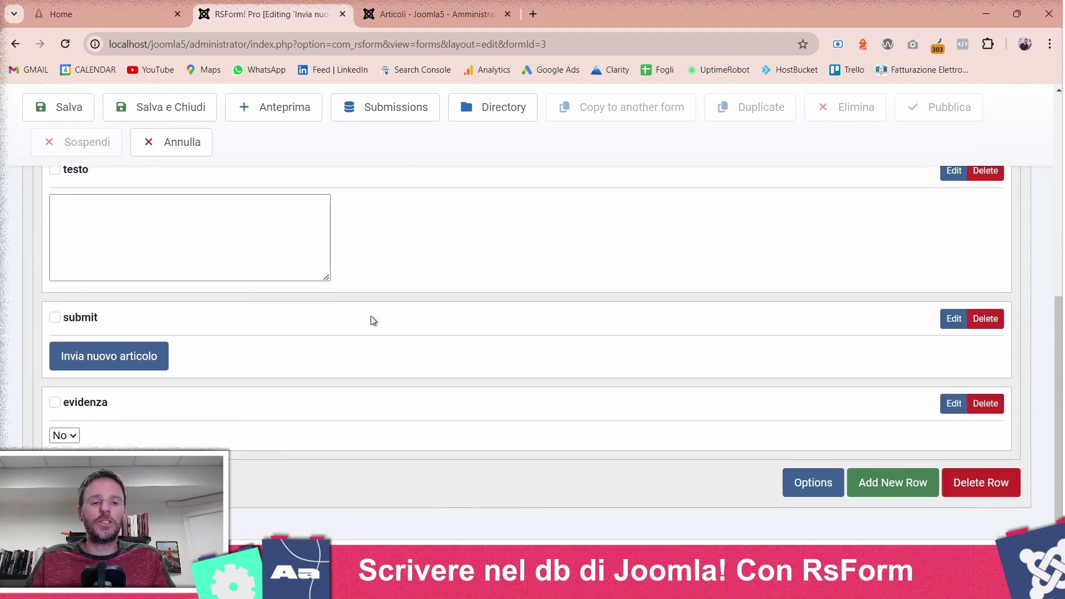
left_click_drag(237, 359, 149, 423)
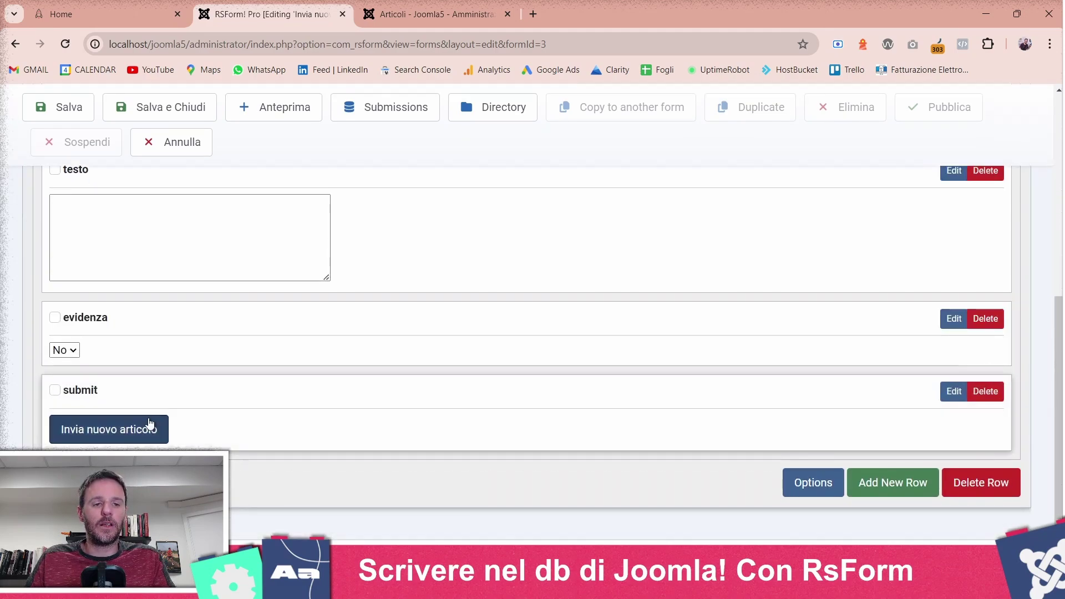
Step: In the form's Create Article Configuration, replace the Featured value with {evidenza:value} and save the form
scroll(368, 361, "up", 10)
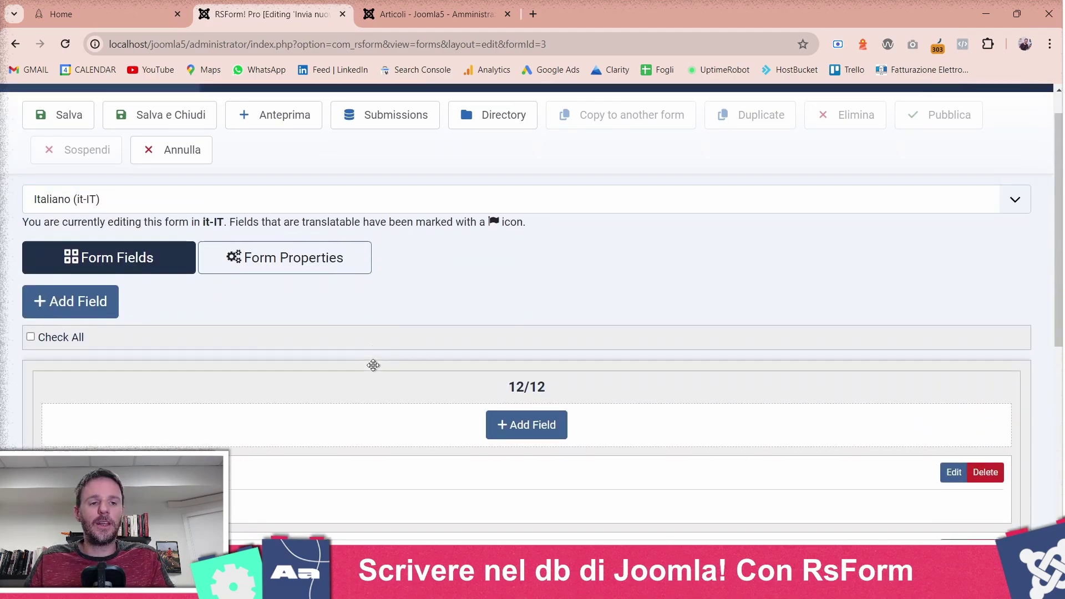
left_click(286, 295)
scroll(298, 375, "down", 8)
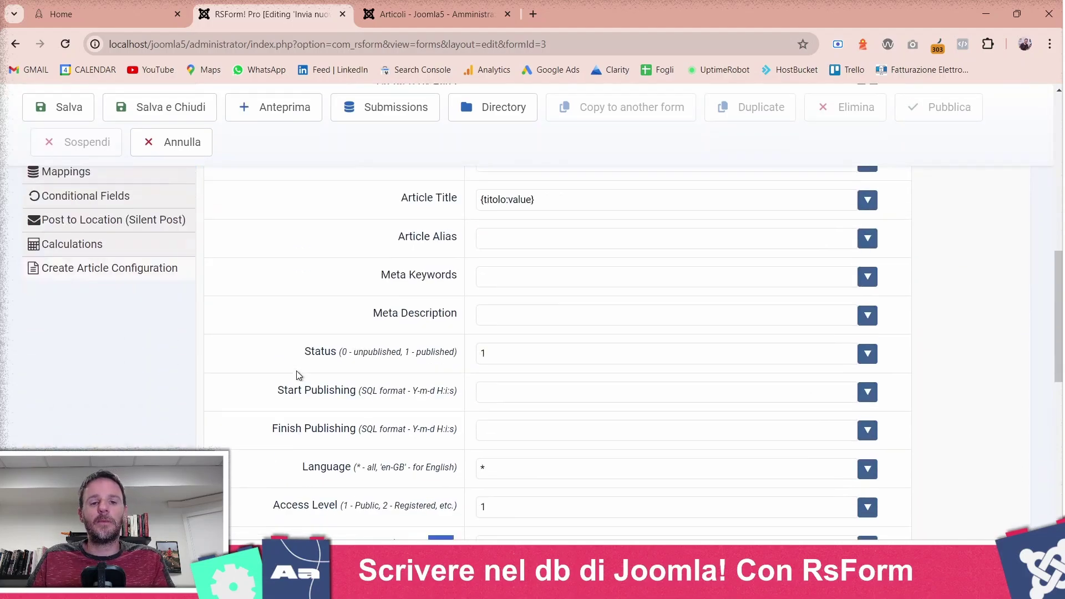
scroll(298, 376, "down", 3)
left_click(377, 359)
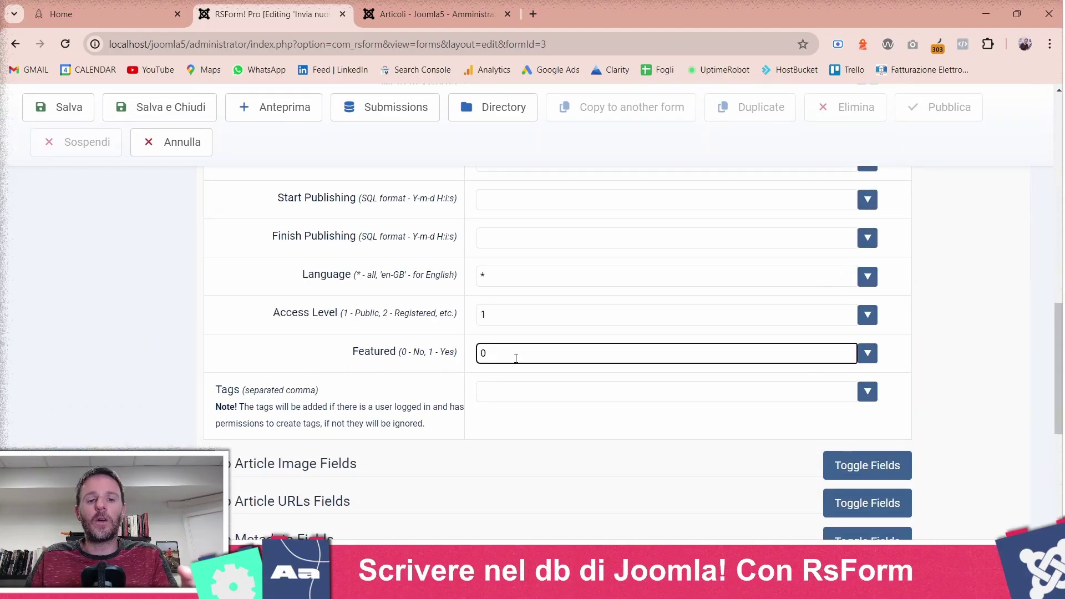
double_click(516, 358)
key("BackSpace")
left_click(326, 349)
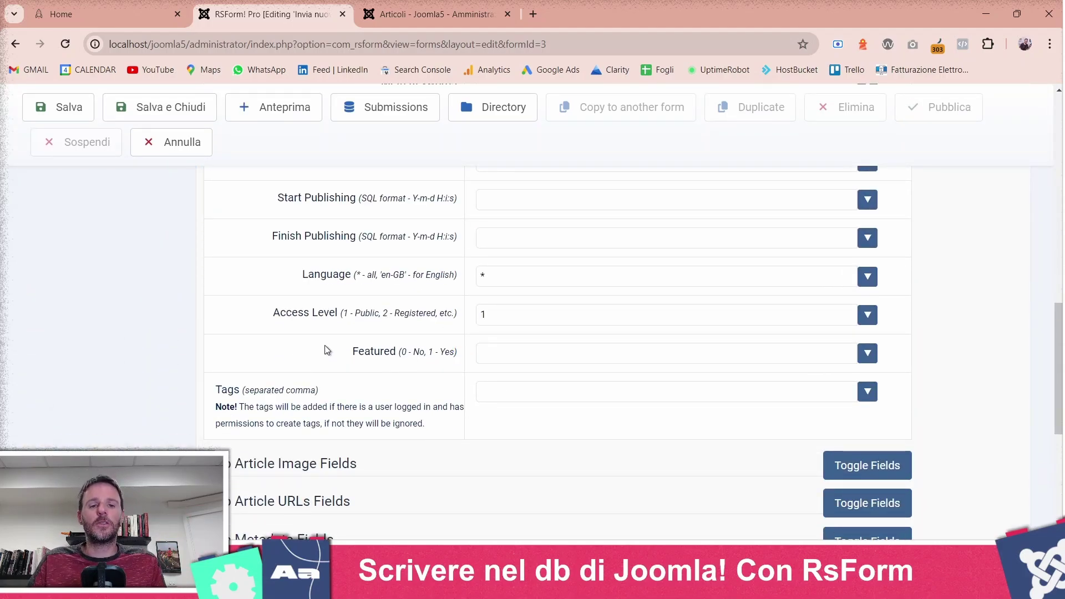
left_click(867, 352)
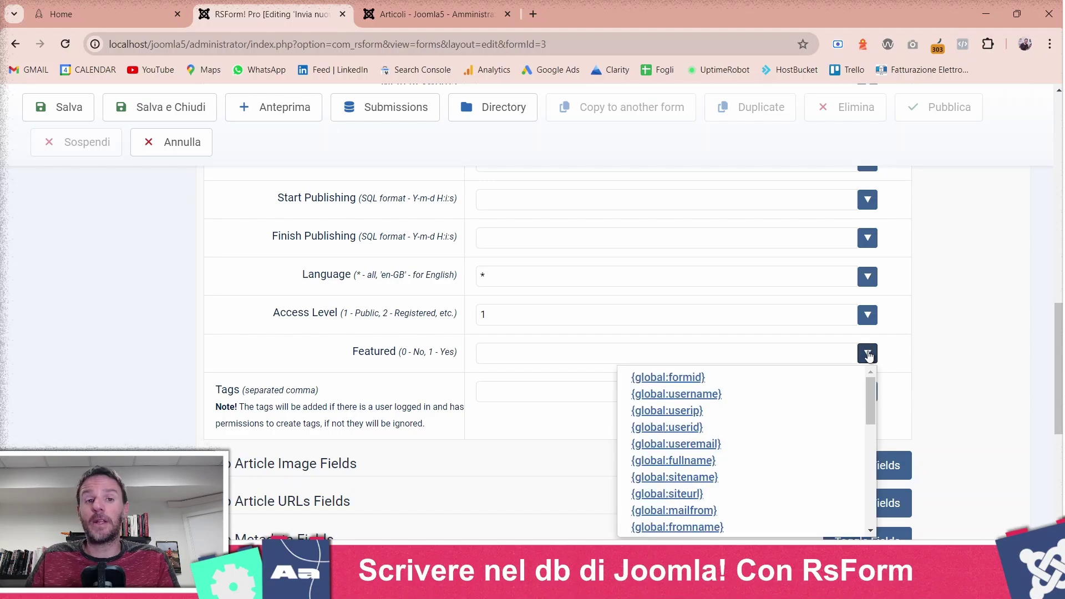
scroll(852, 324, "down", 1)
scroll(856, 398, "down", 4)
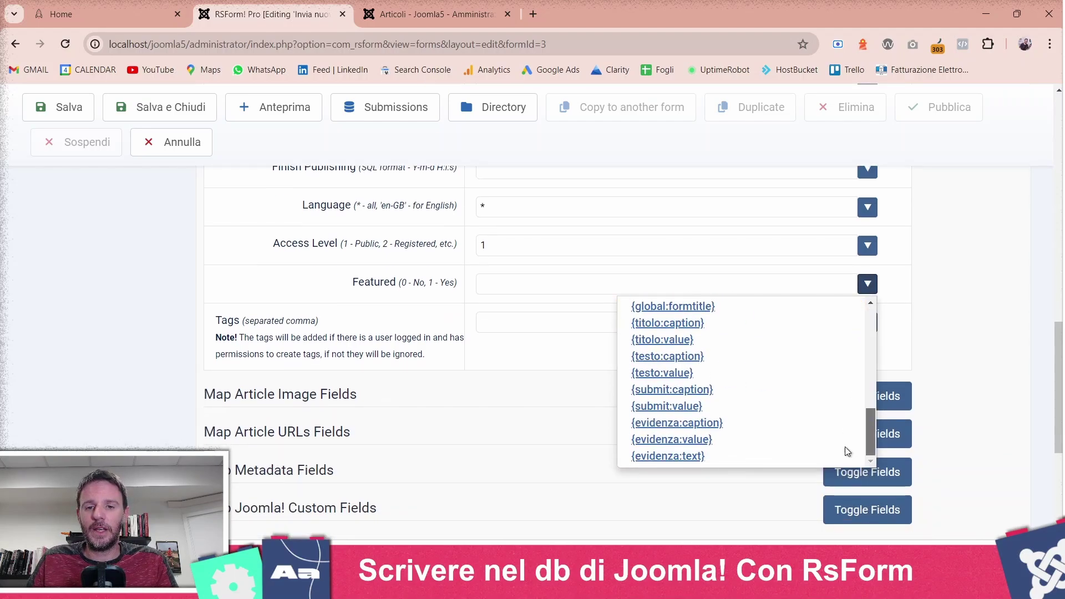
left_click(733, 443)
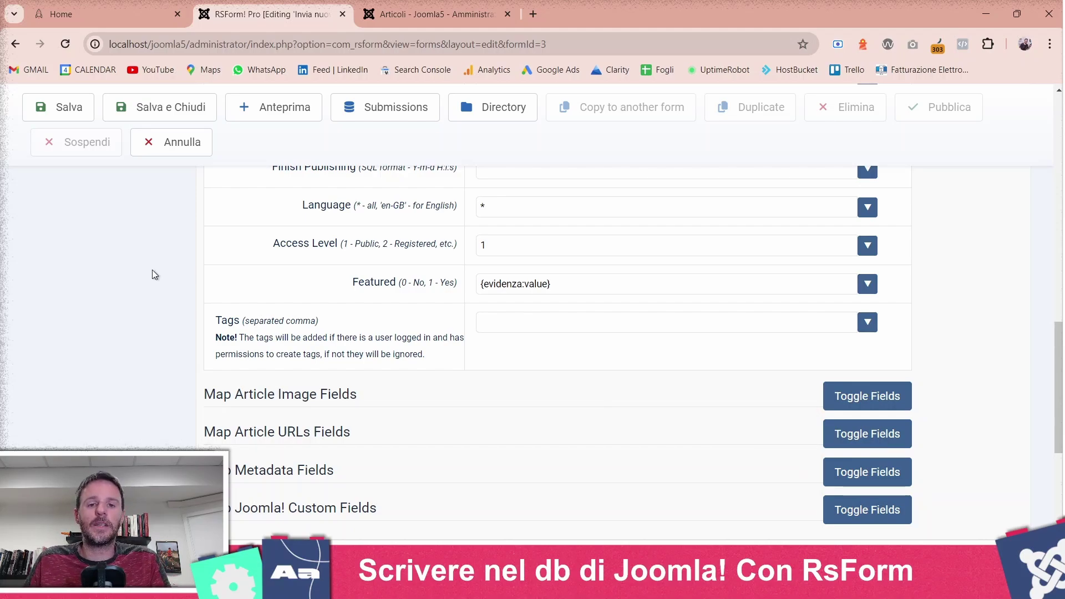
left_click(33, 118)
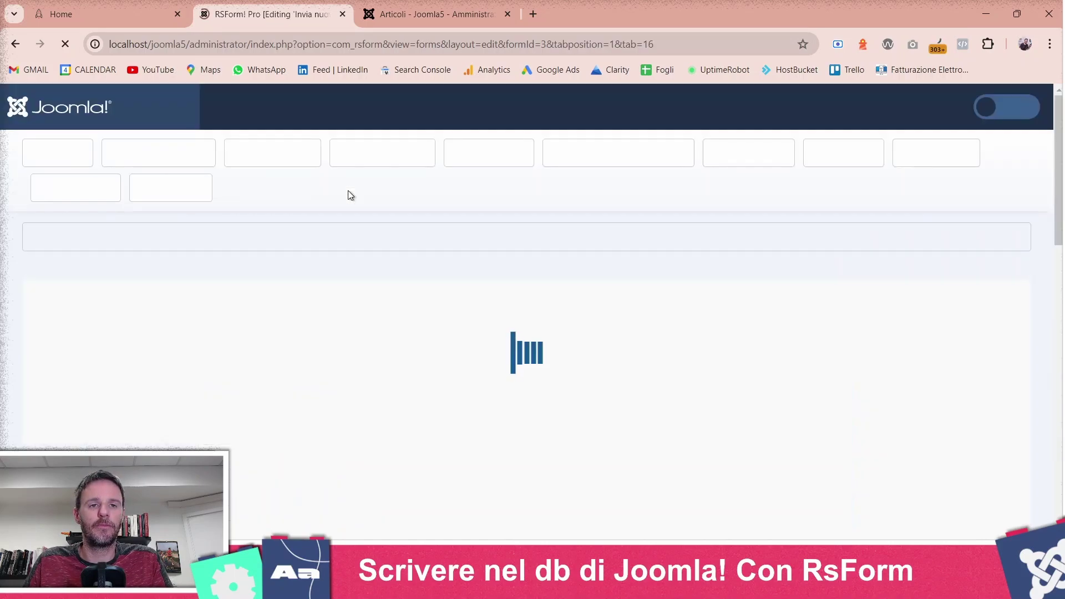
Step: Reload the site's home page and check the choices of the "In evidenza?" dropdown in the form
left_click(118, 2)
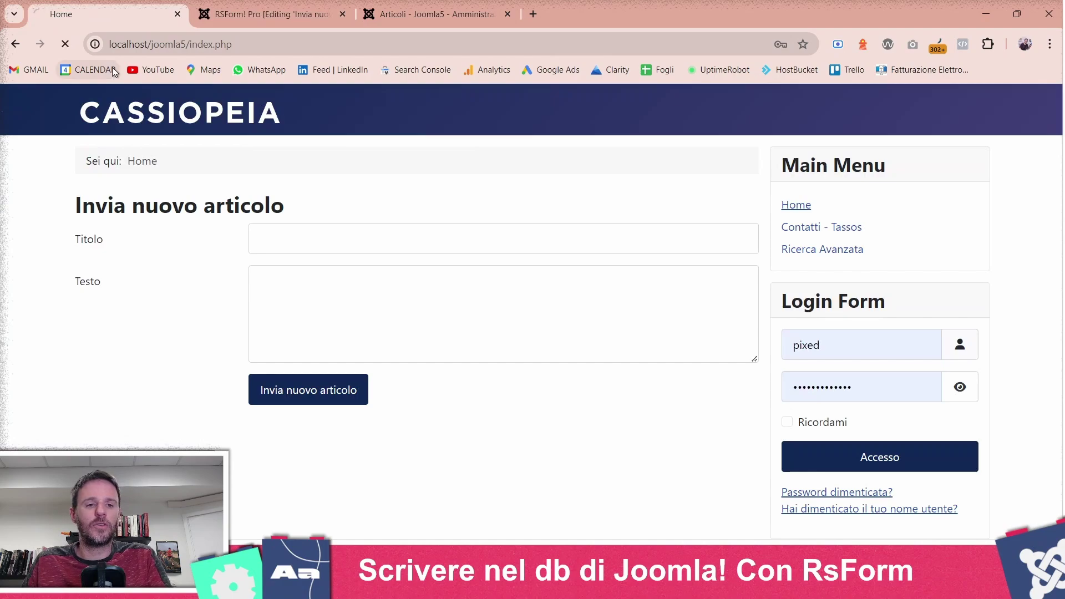
left_click(85, 241)
left_click(96, 396)
left_click(430, 392)
left_click(431, 392)
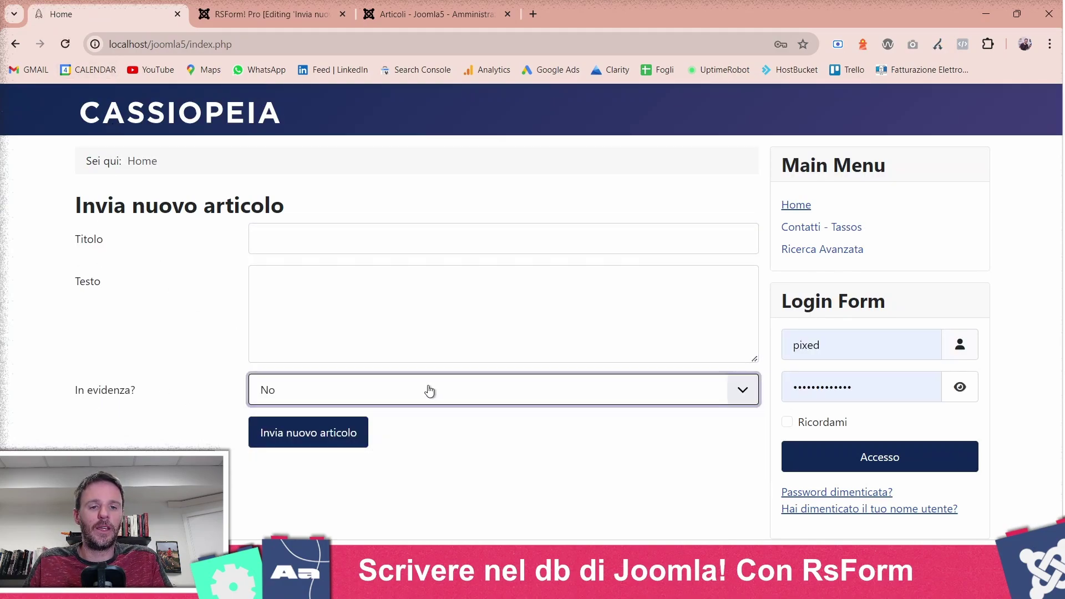
key("shift+Tab")
Step: Fill in the form with the title "Articolo in evidenza" and the text "Testo di articolo in evidenza"
left_click(324, 244)
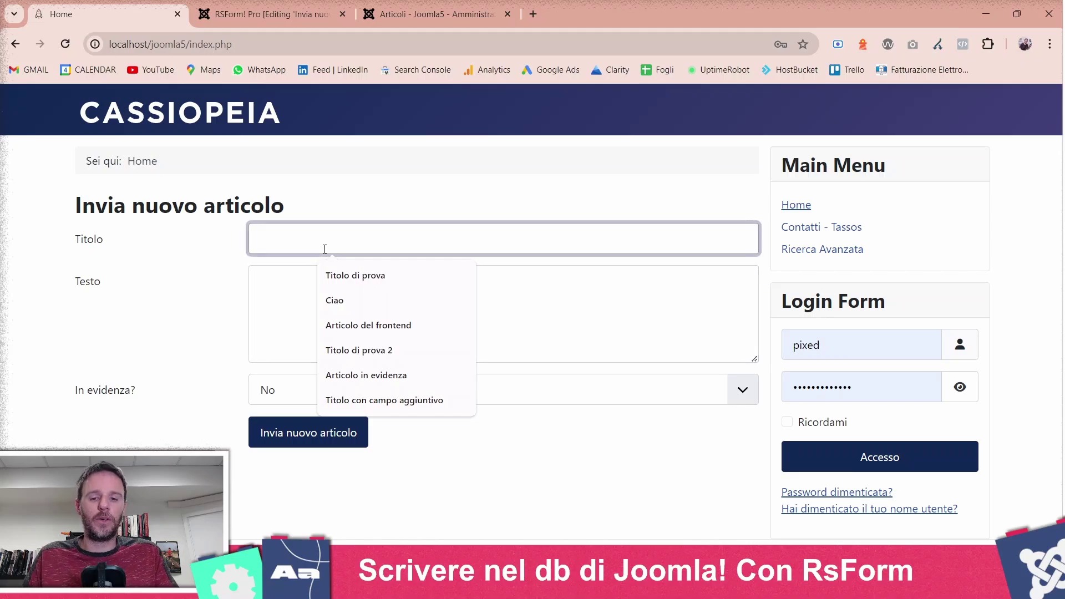
type("Articolo ")
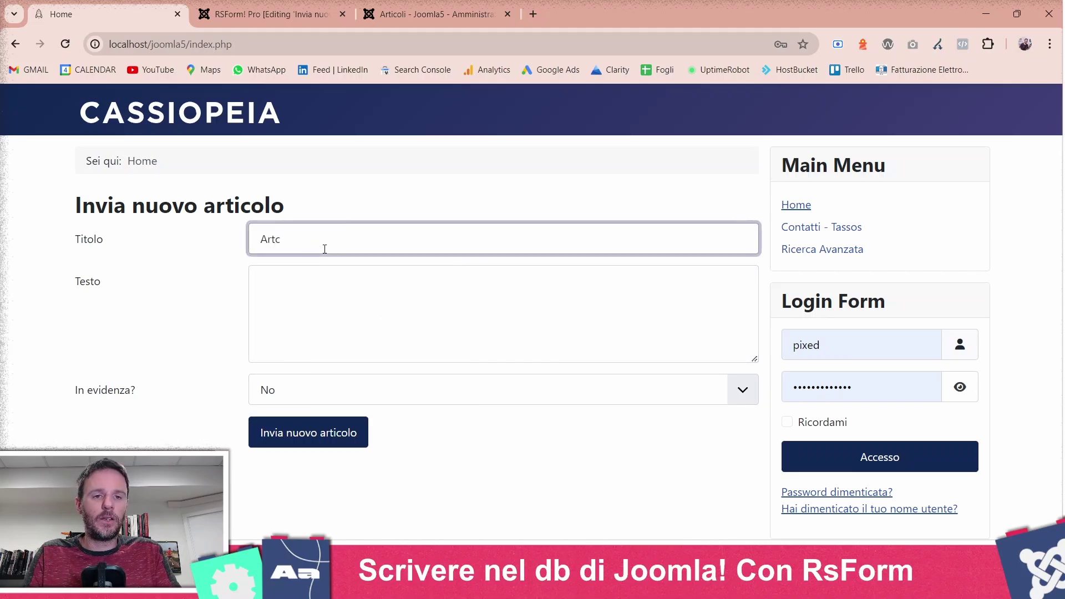
type("in evidez")
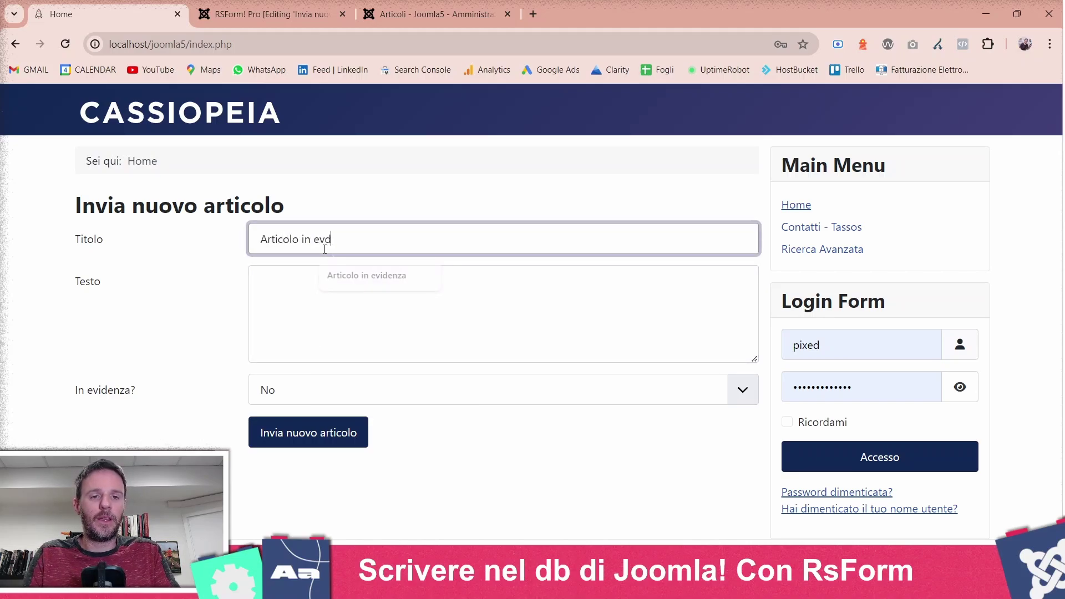
type("nza")
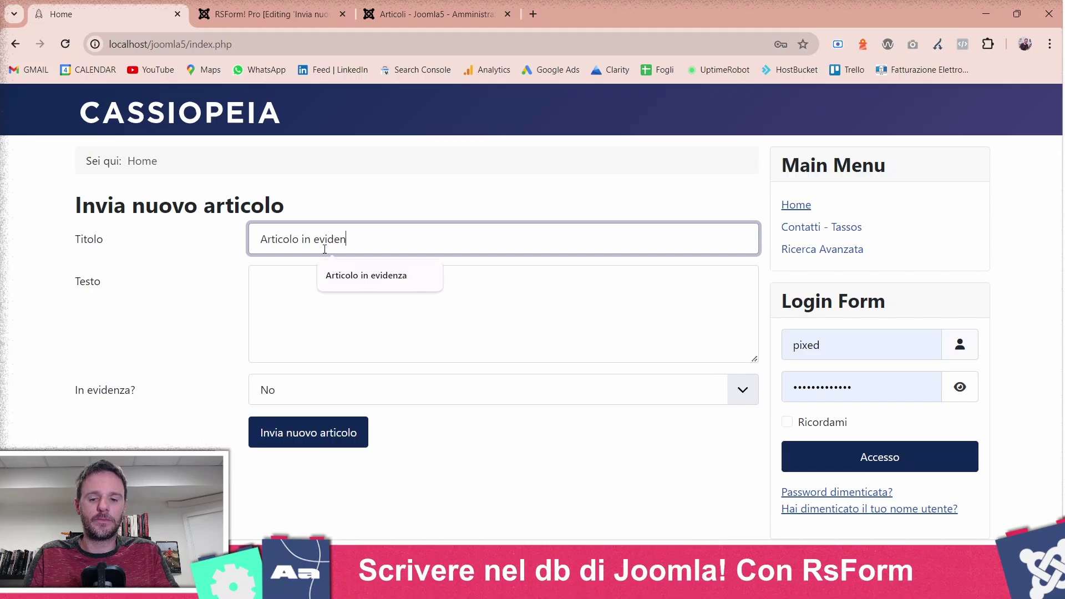
key("Tab")
type("Testo di artico")
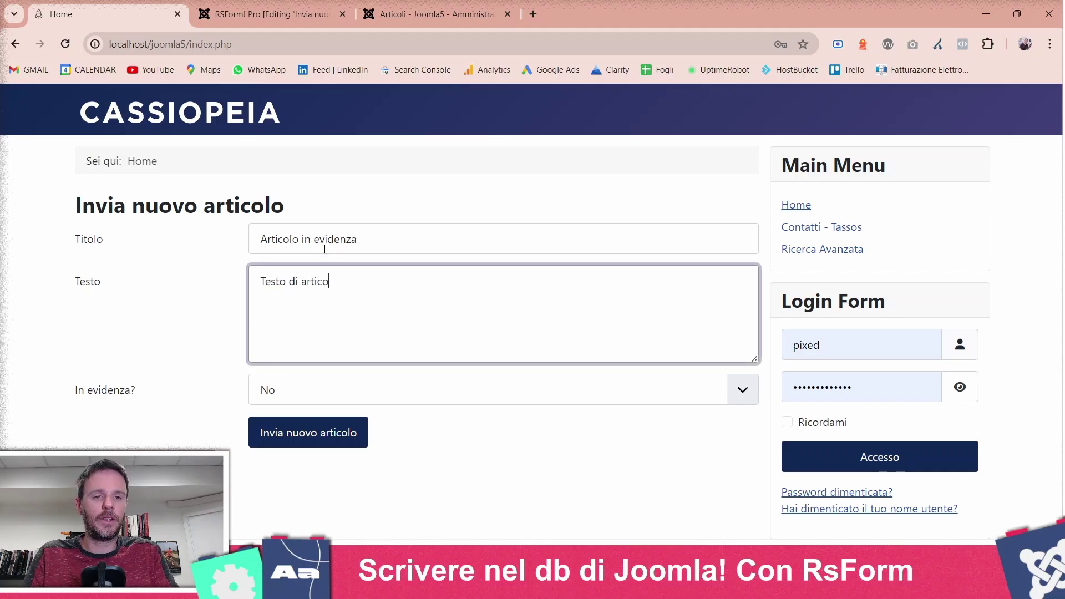
type("lo in evidenza")
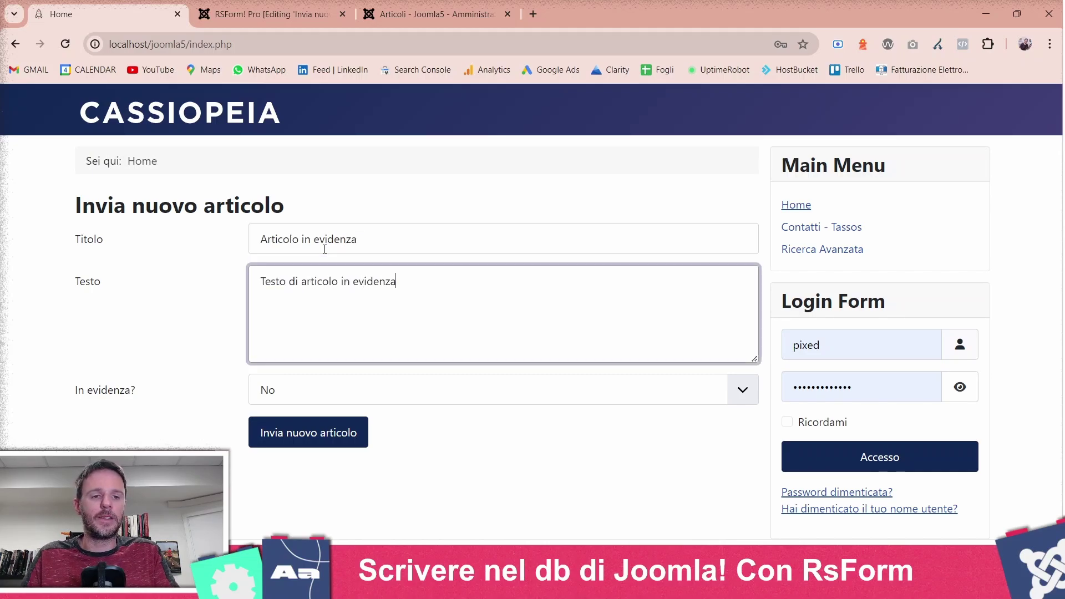
Step: Set "In evidenza?" to Si, submit the new article and dismiss the confirmation
left_click(390, 387)
left_click(364, 428)
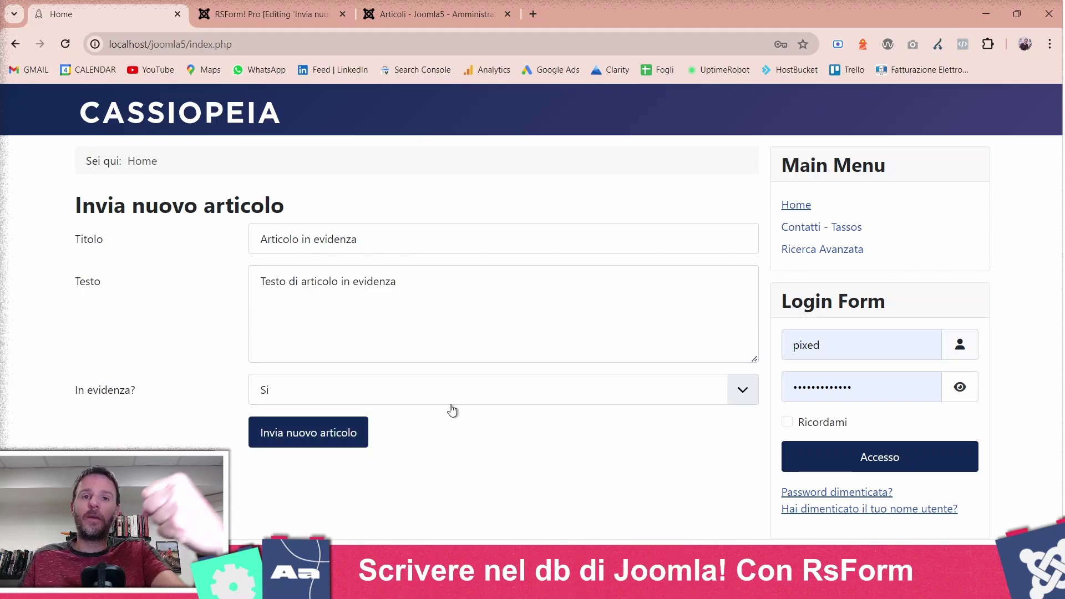
left_click(286, 443)
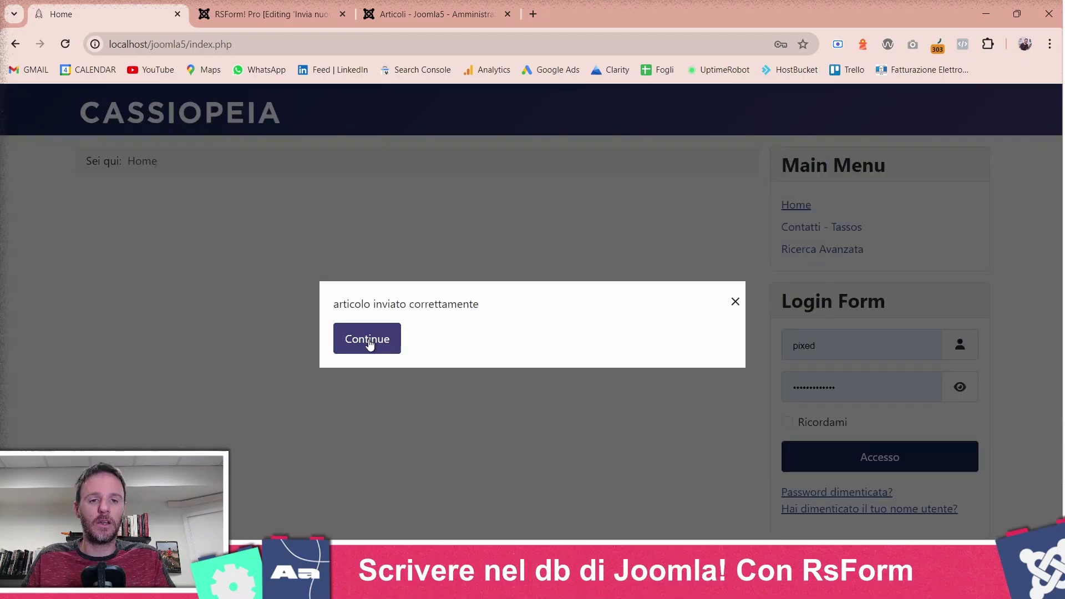
left_click(370, 340)
Step: Refresh the administrator article list and open "Articolo in evidenza" to check its featured setting, category and text
left_click(427, 5)
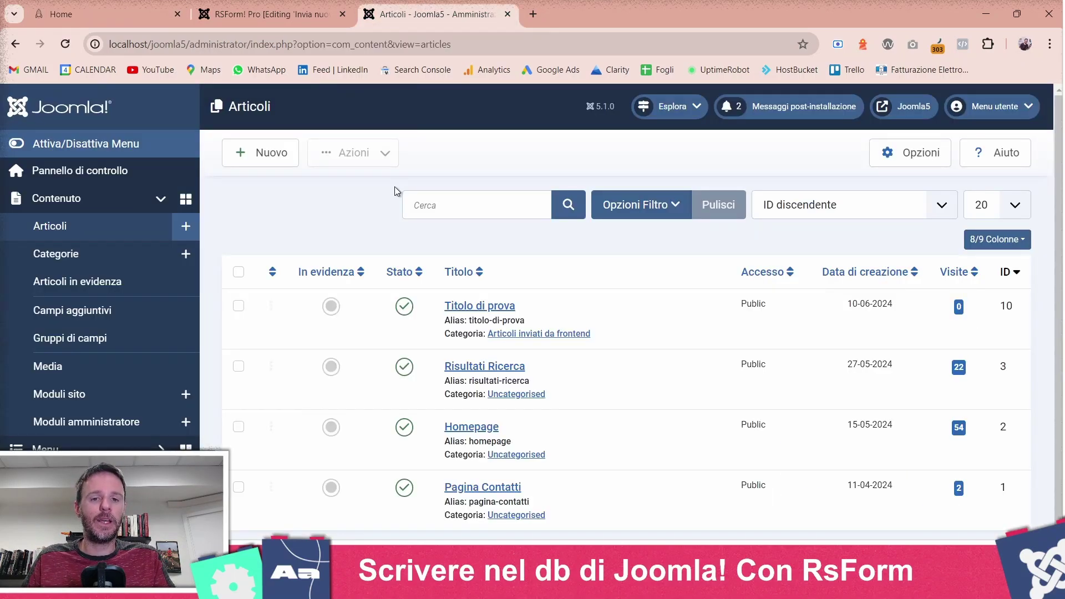
key("F5")
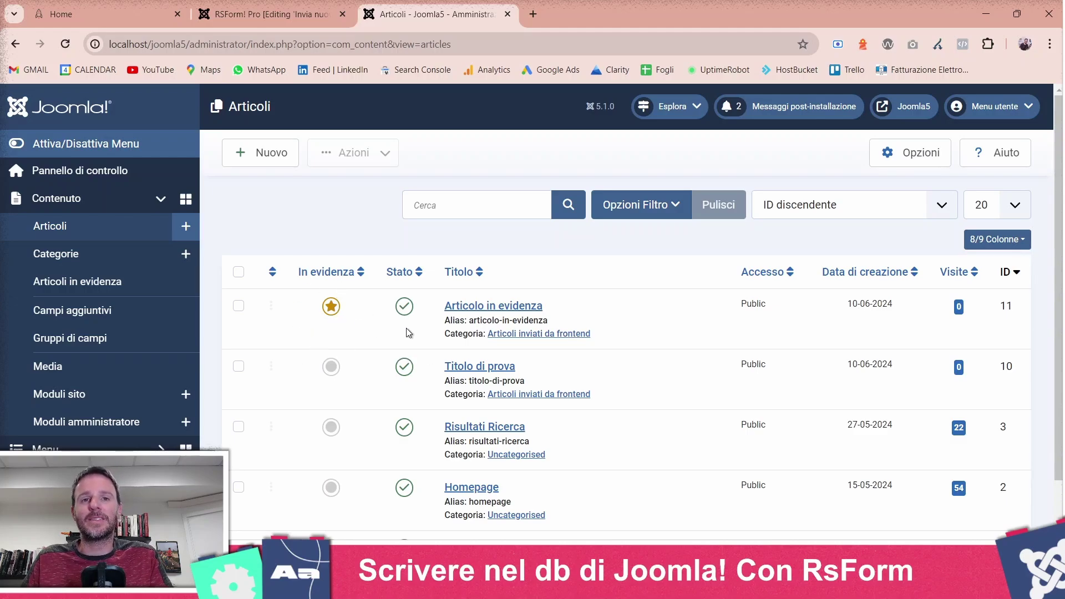
left_click(491, 311)
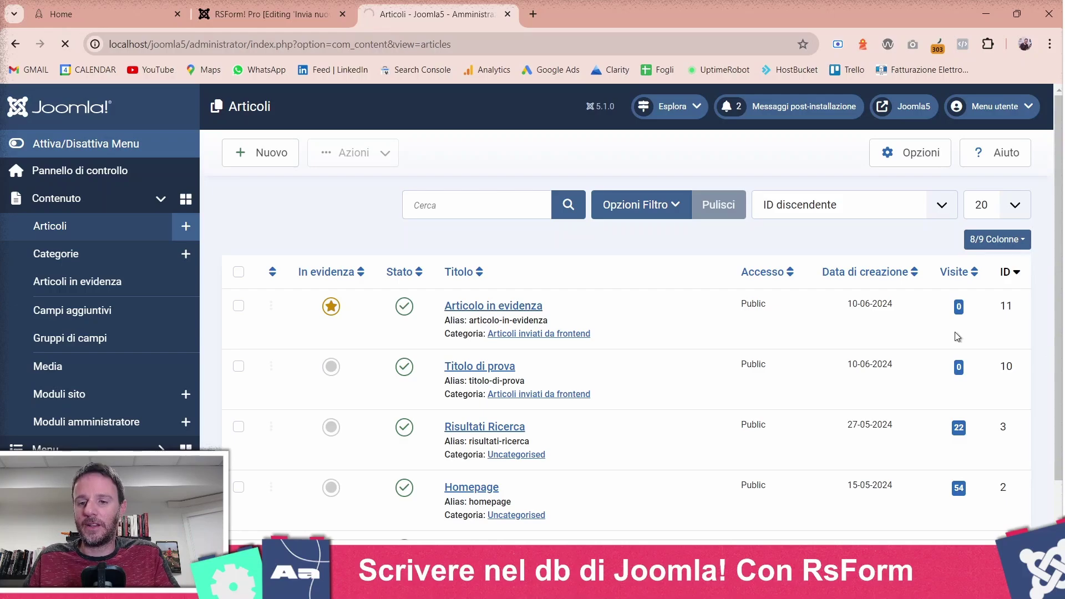
scroll(955, 335, "down", 3)
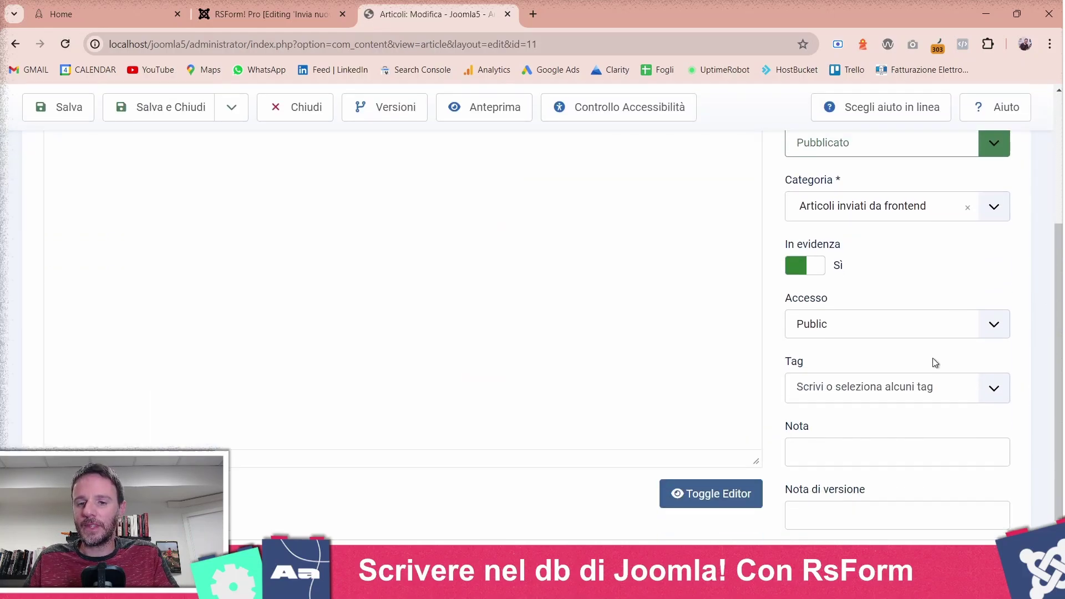
left_click(815, 265)
left_click(816, 266)
scroll(906, 293, "up", 4)
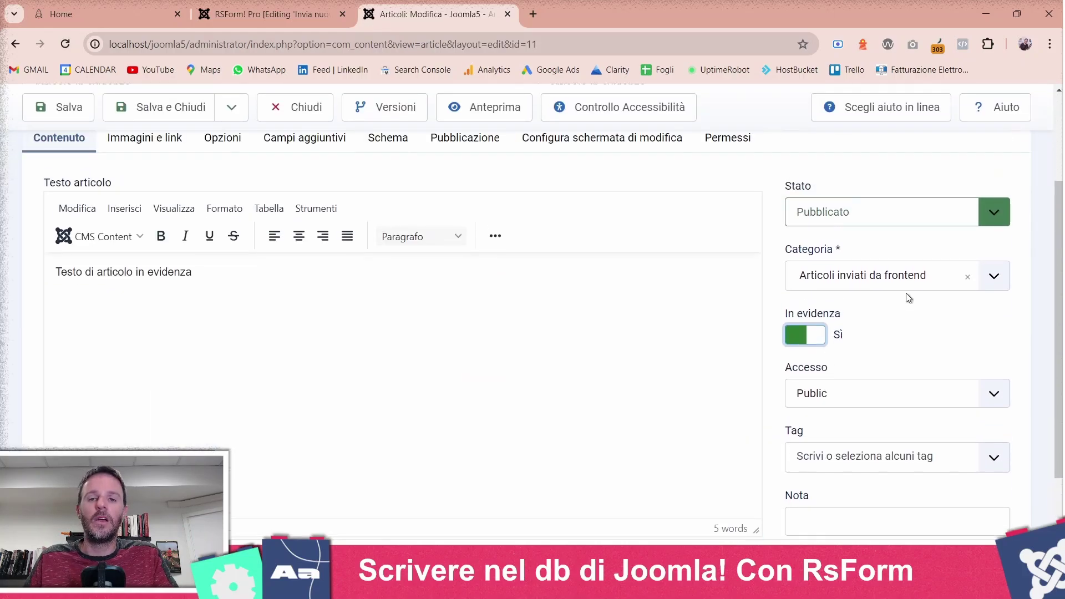
Step: Review the submission form's fields on the home page and close the open article without saving
left_click(148, 10)
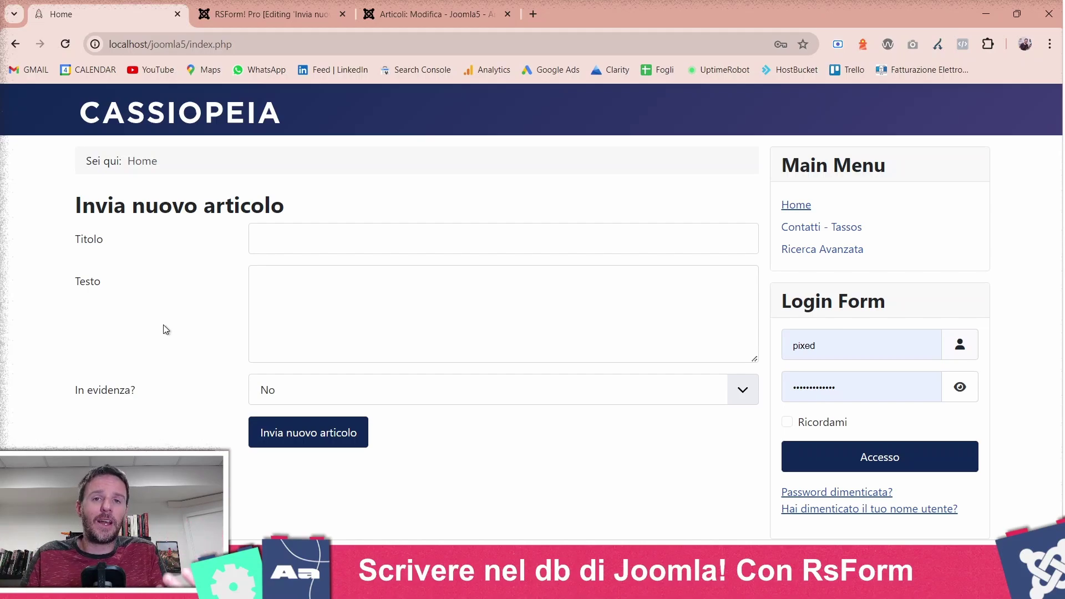
left_click(180, 255)
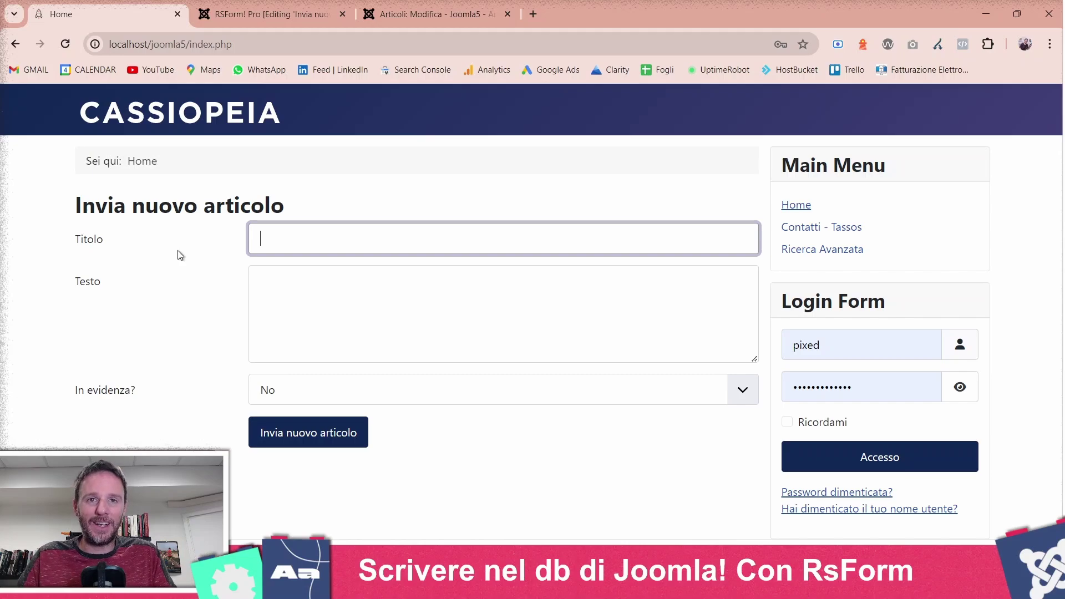
left_click(432, 14)
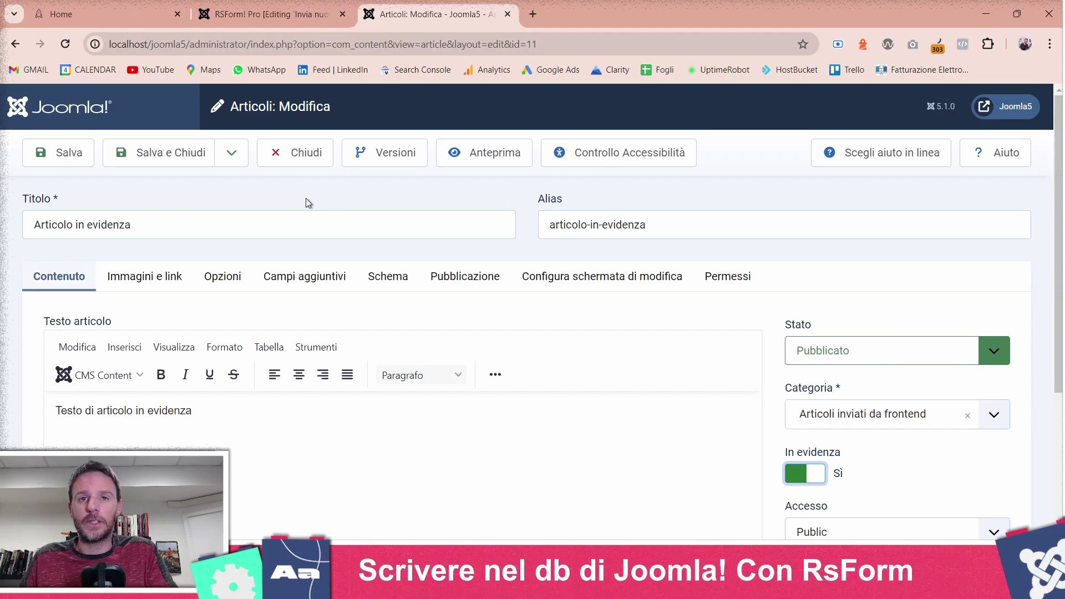
left_click(326, 156)
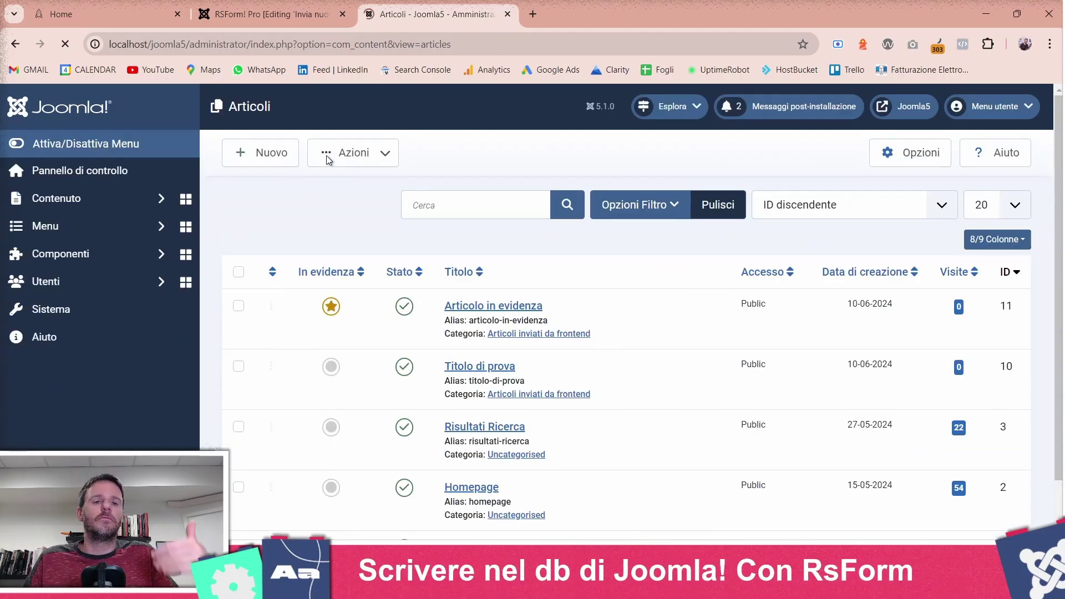
Step: Return to the form fields of "Invia nuovo articolo" in RSForm! Pro and start a new Textbox field
key("ctrl+shift+Tab")
scroll(314, 283, "down", 5)
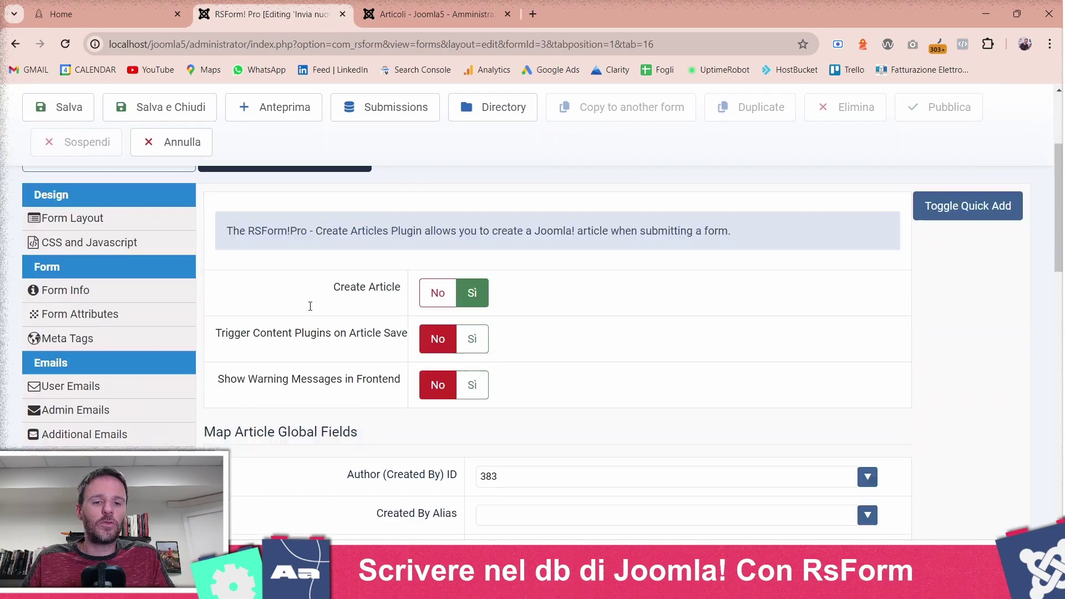
scroll(308, 308, "up", 5)
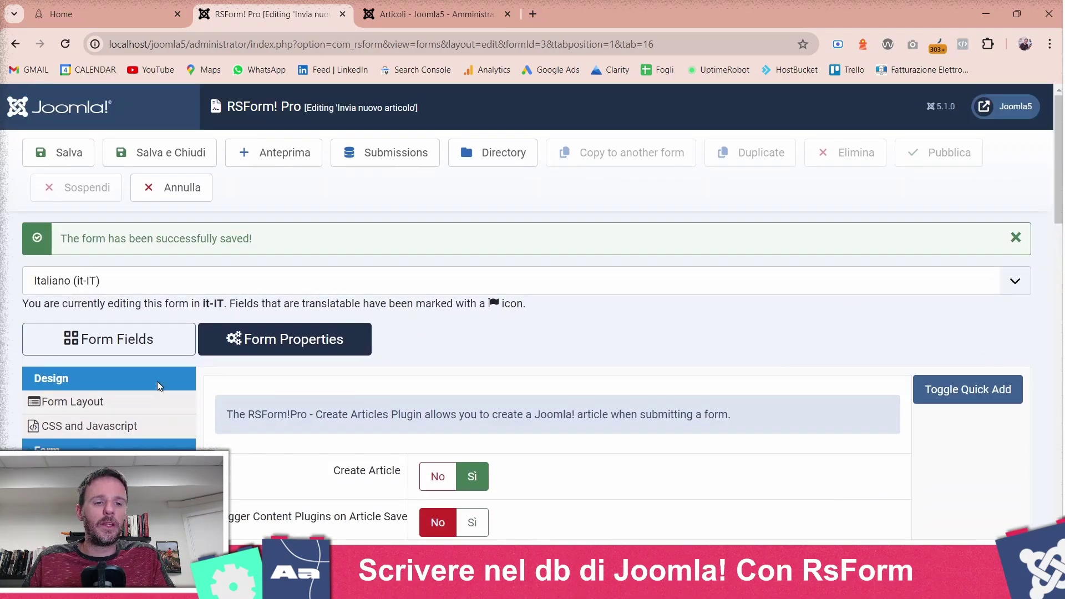
left_click(159, 351)
left_click(65, 382)
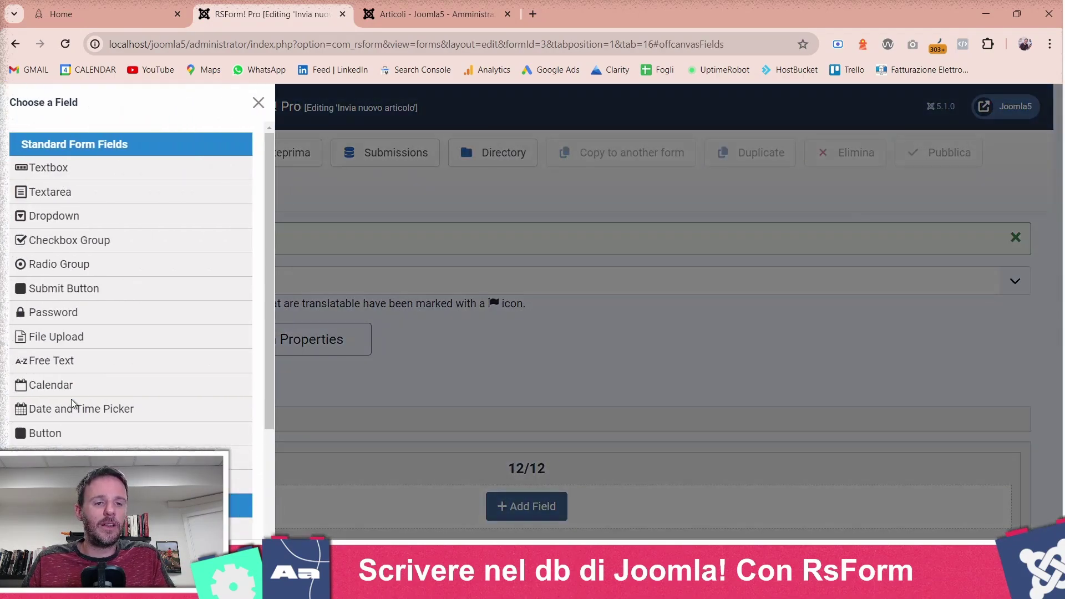
left_click(124, 171)
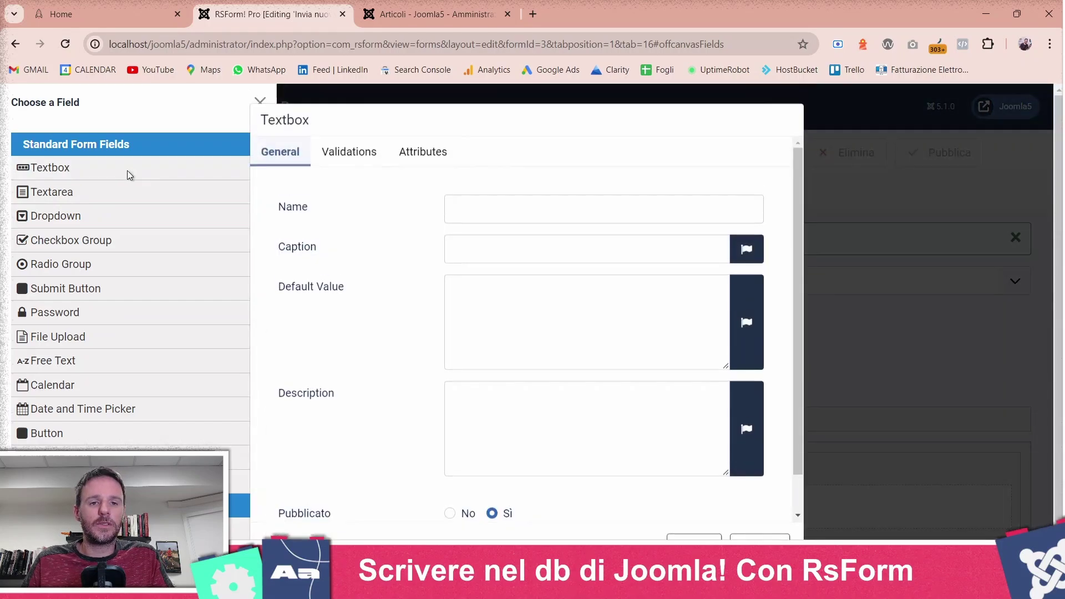
Step: Save the new textbox with name metadescrizione and caption Metadescrizione, and place it between the testo and evidenza fields
left_click(506, 216)
type("meta")
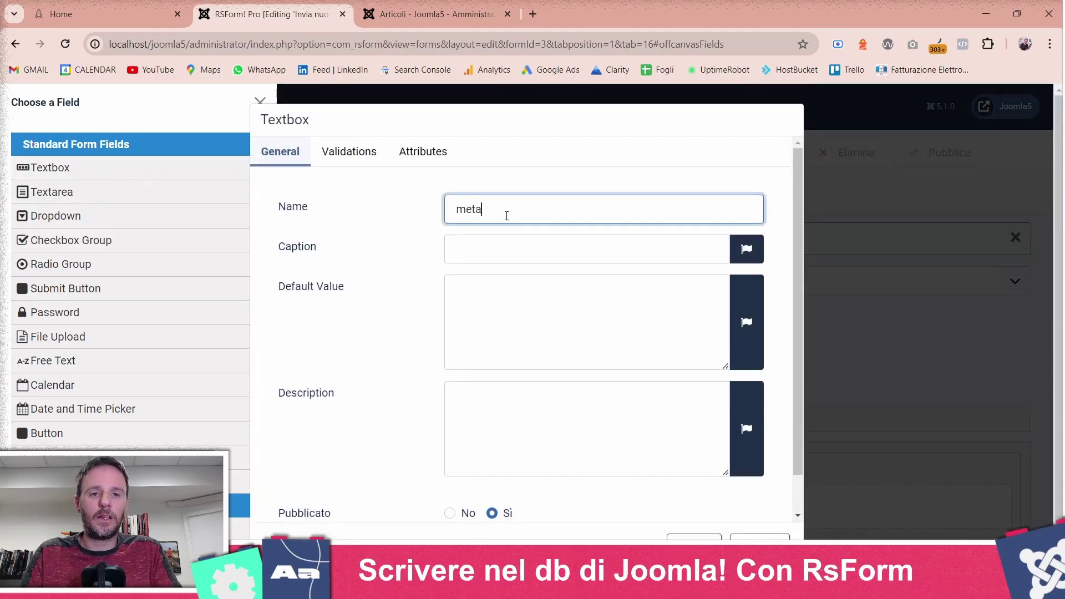
type("descrizione")
key("Tab")
type("Met")
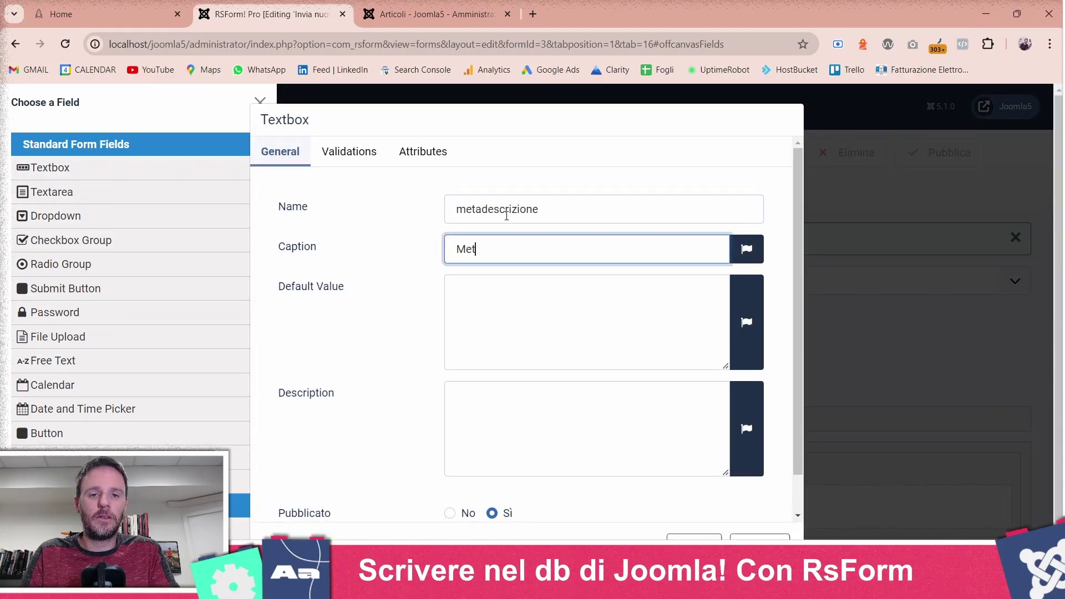
type("adecr")
key("BackSpace")
type("scrizione")
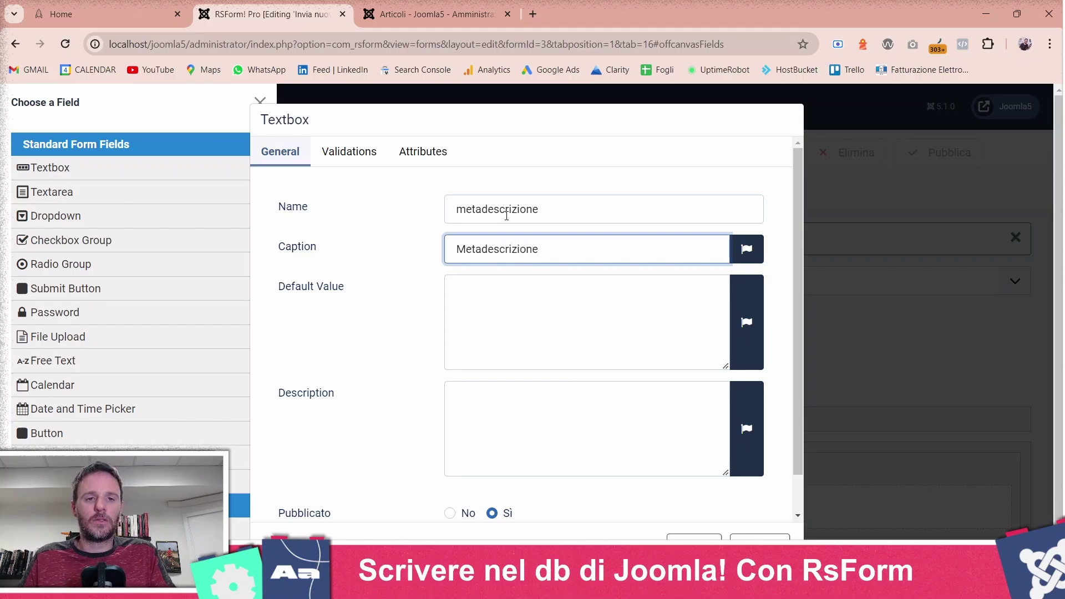
scroll(507, 216, "down", 1)
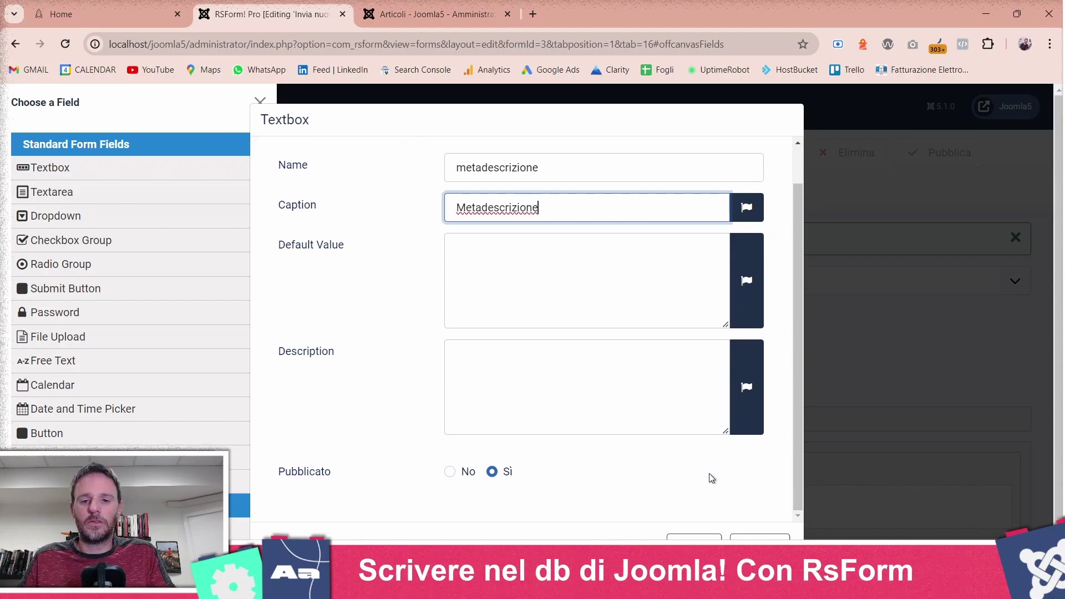
left_click(694, 538)
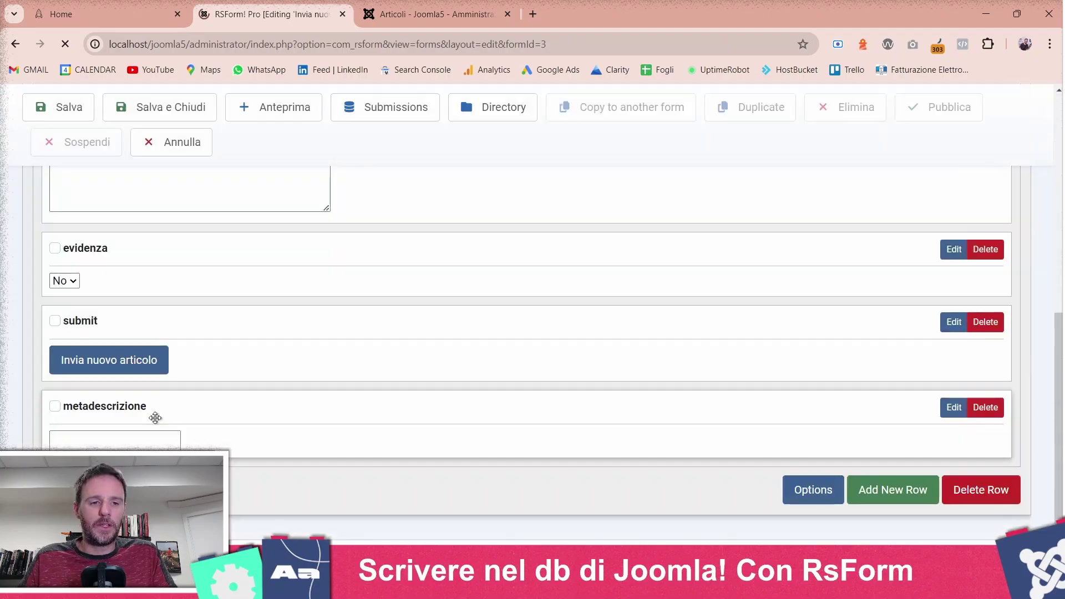
left_click_drag(299, 452, 309, 392)
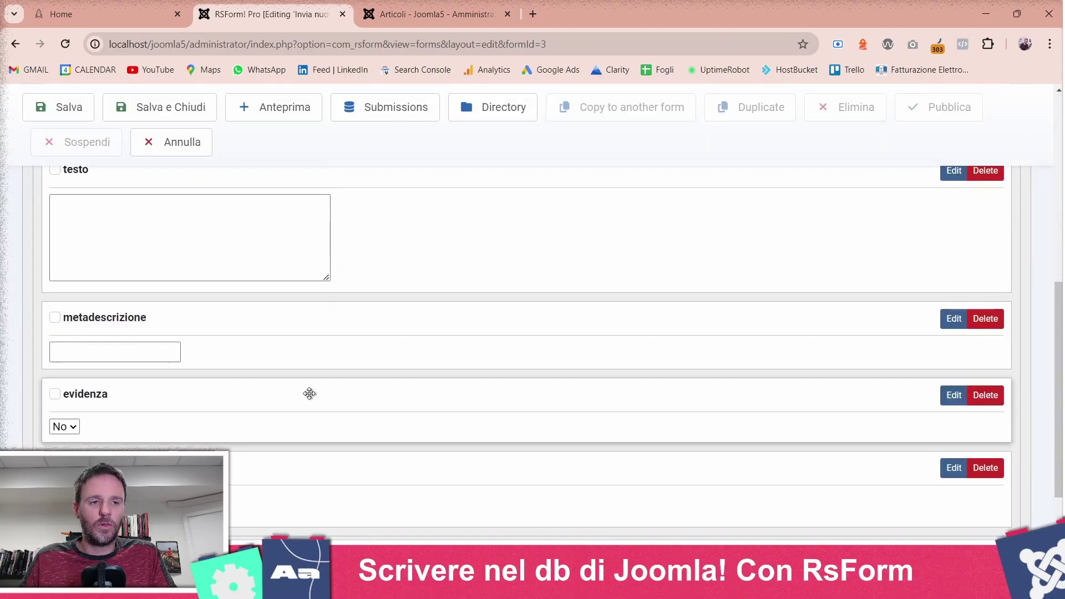
Step: In the form's article creation configuration, map Meta Description to {metadescrizione:value}, and save and close the form
scroll(264, 236, "up", 10)
left_click(285, 295)
scroll(194, 337, "down", 10)
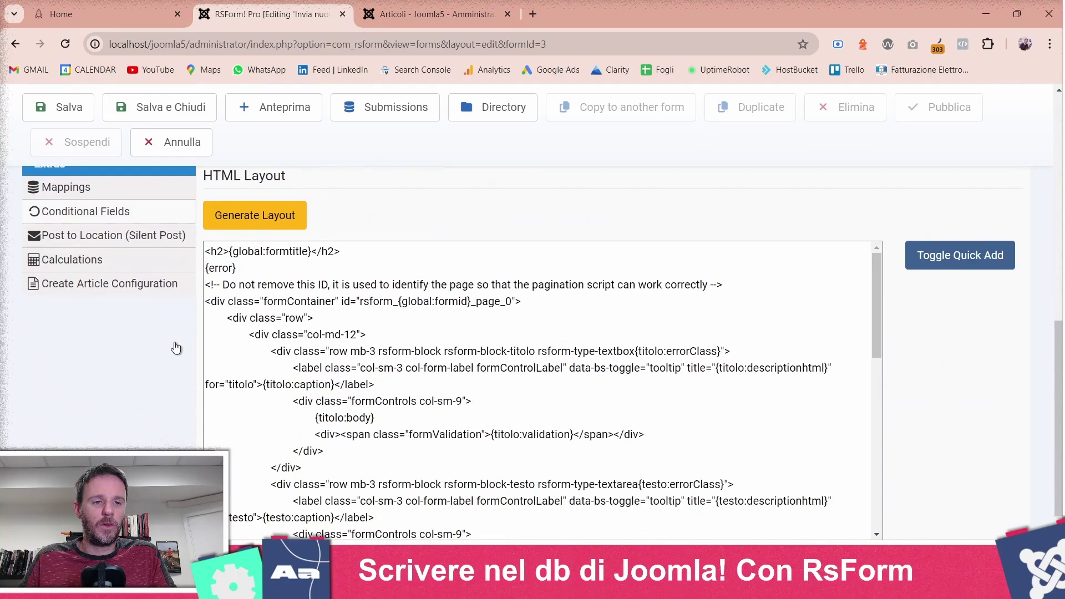
scroll(138, 289, "down", 1)
left_click(131, 214)
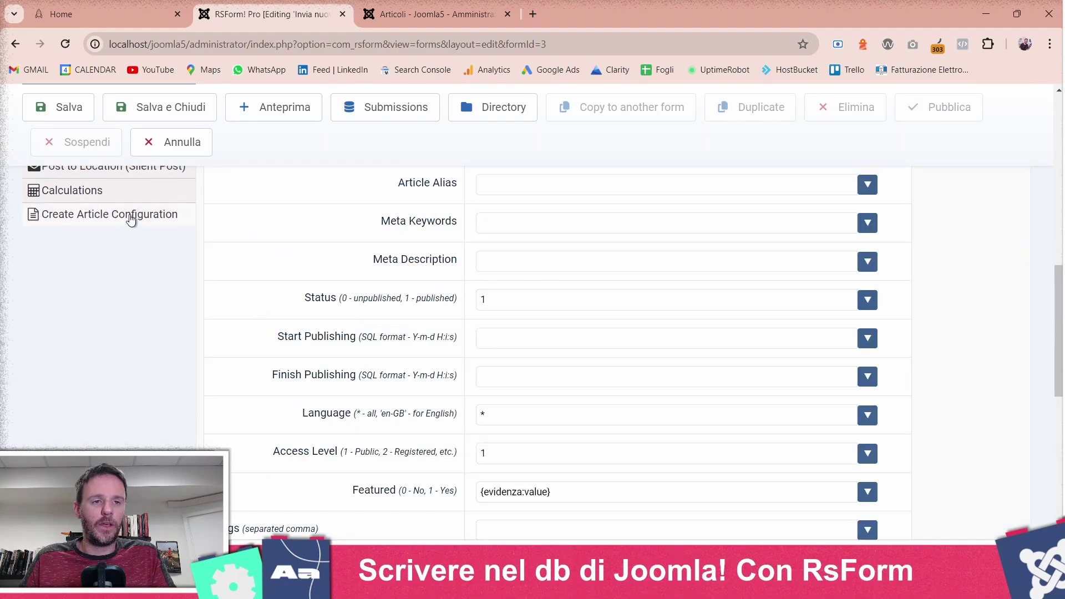
scroll(511, 282, "up", 2)
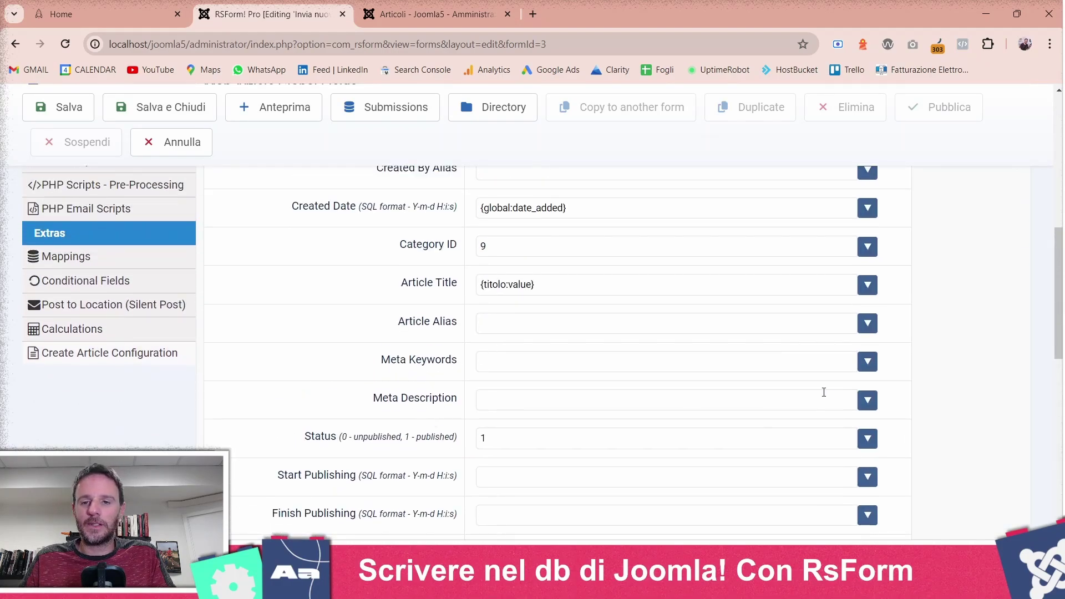
left_click(868, 400)
scroll(804, 450, "down", 5)
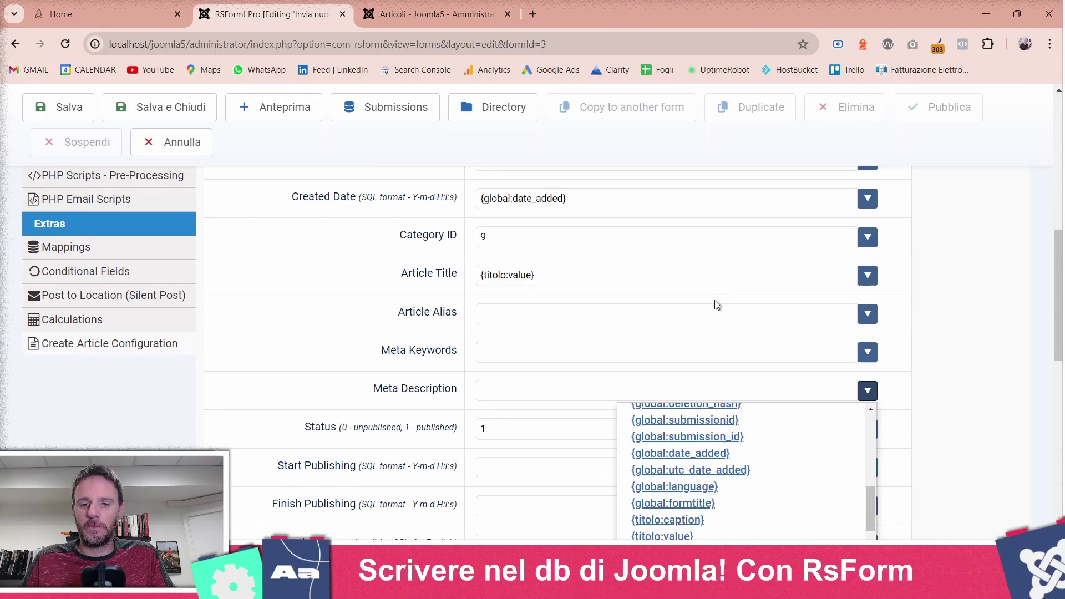
scroll(728, 369, "down", 3)
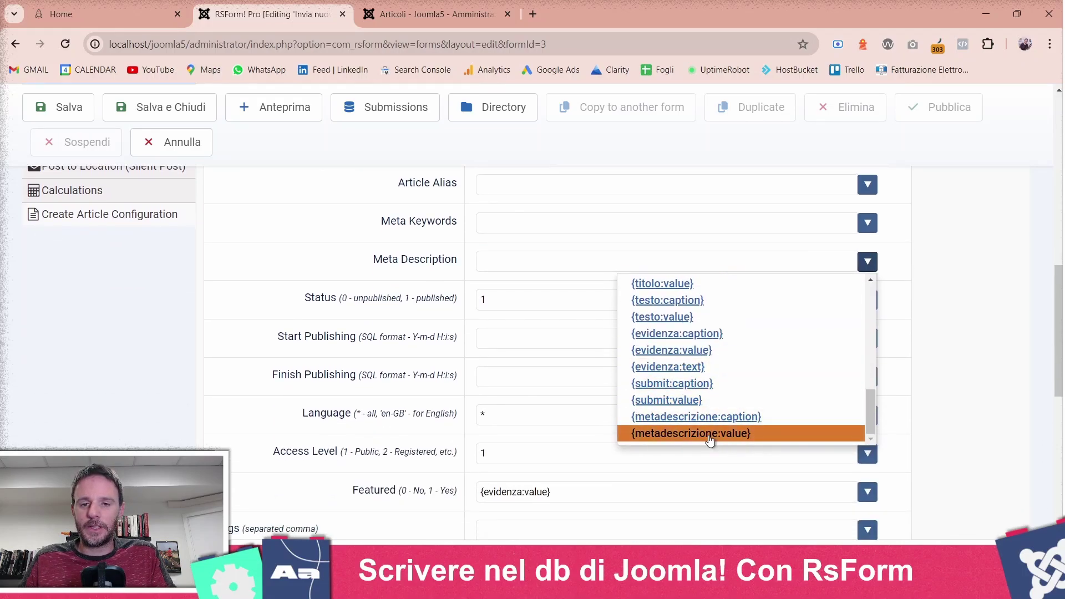
left_click(740, 436)
scroll(967, 396, "up", 10)
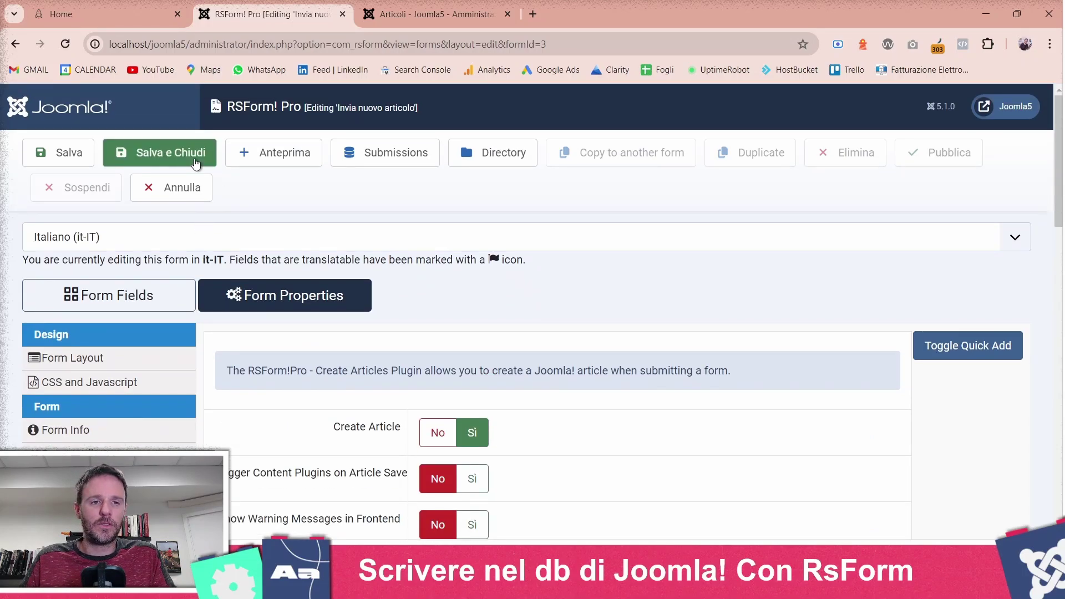
left_click(194, 158)
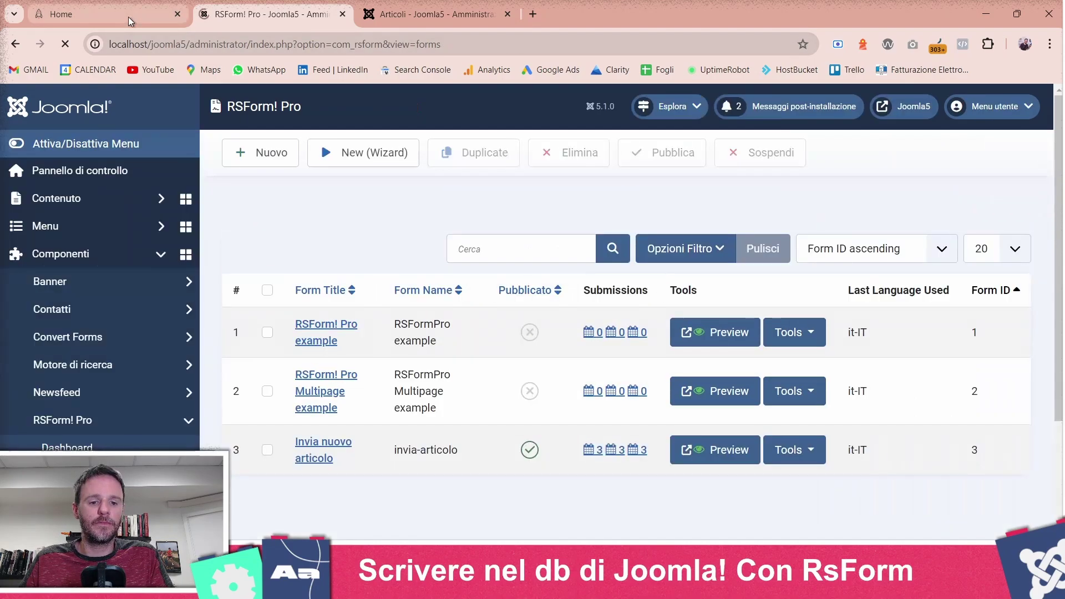
Step: Reload the home page form and enter the title "Titolo metadesc" and the text "Testo metadesc"
left_click(128, 18)
key("F5")
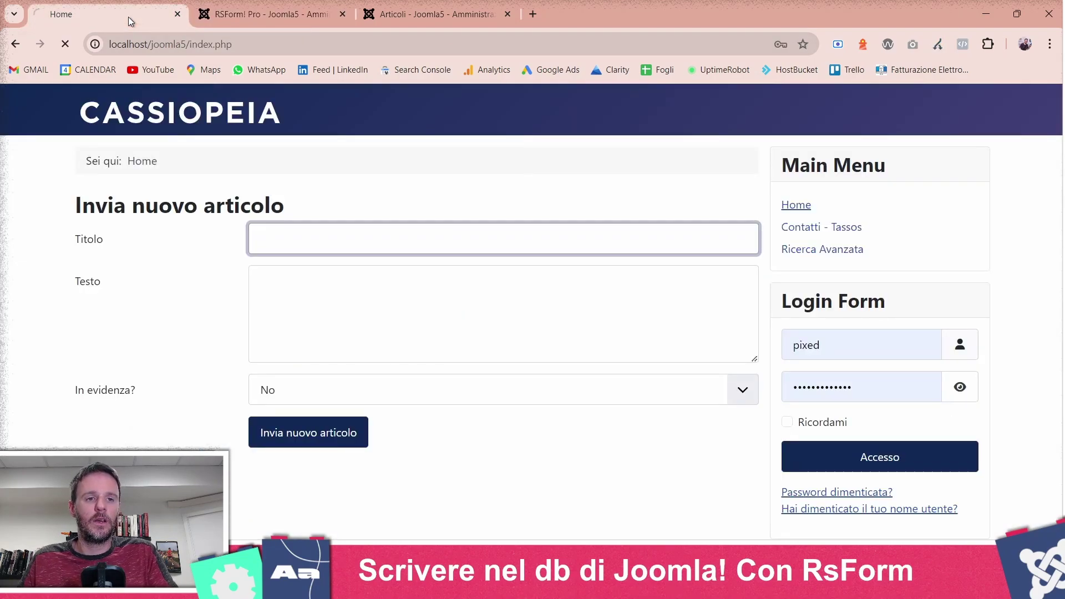
left_click(382, 235)
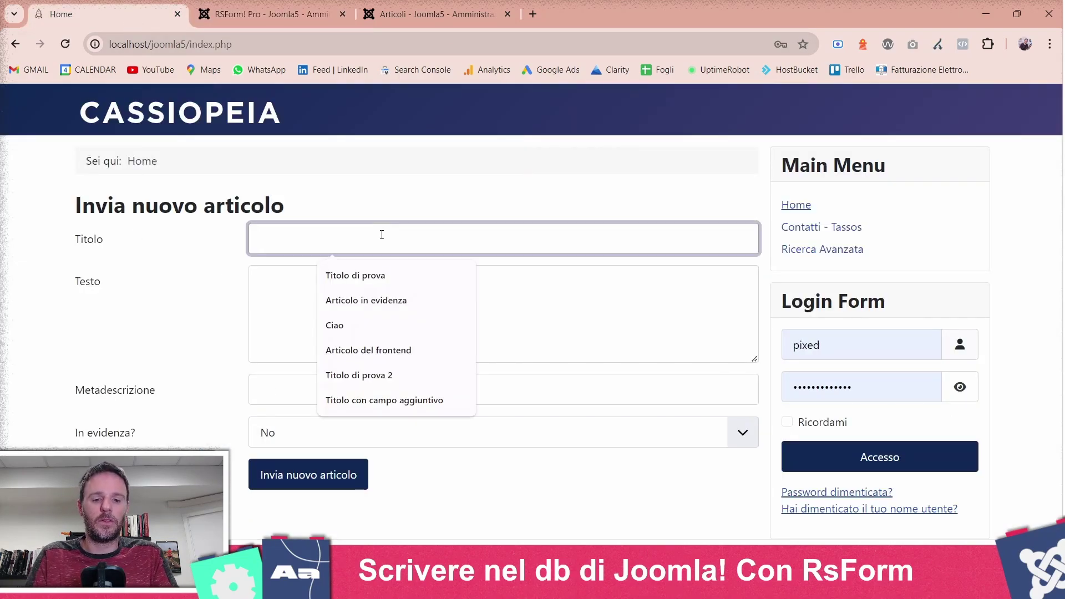
type("Titolo metadesc")
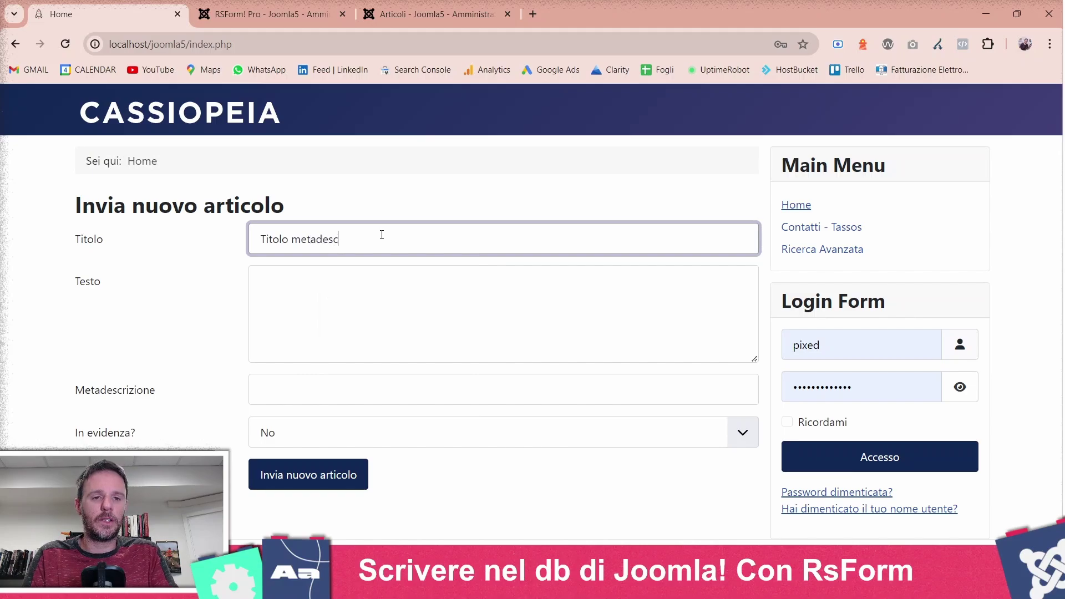
key("Tab")
type("Testo metadesc")
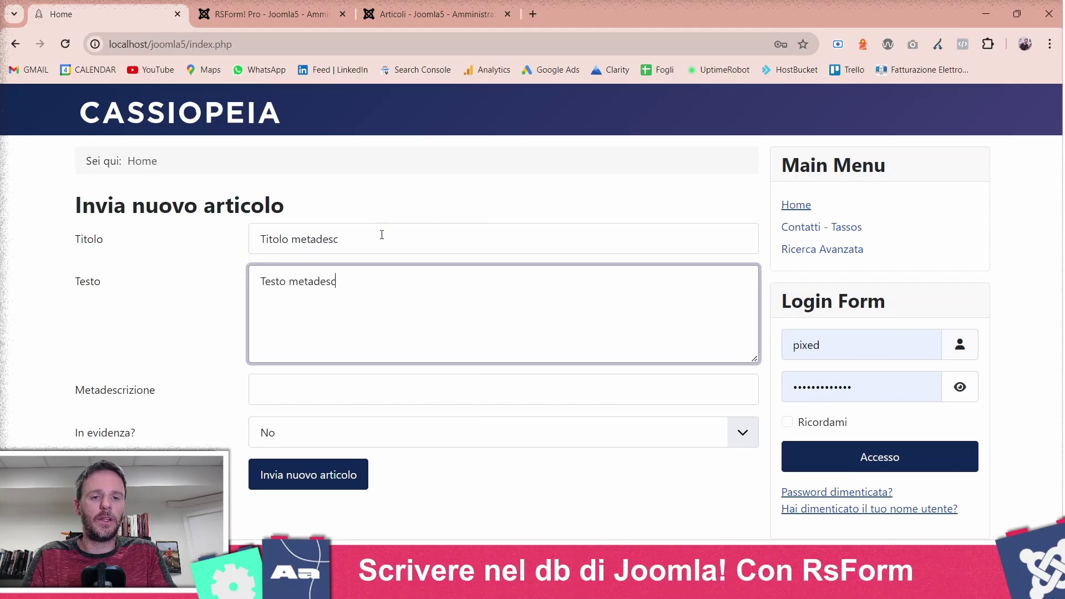
Step: Enter the meta description "questa è la metadescrizione", submit the new article and dismiss the confirmation
key("Tab")
type("questo")
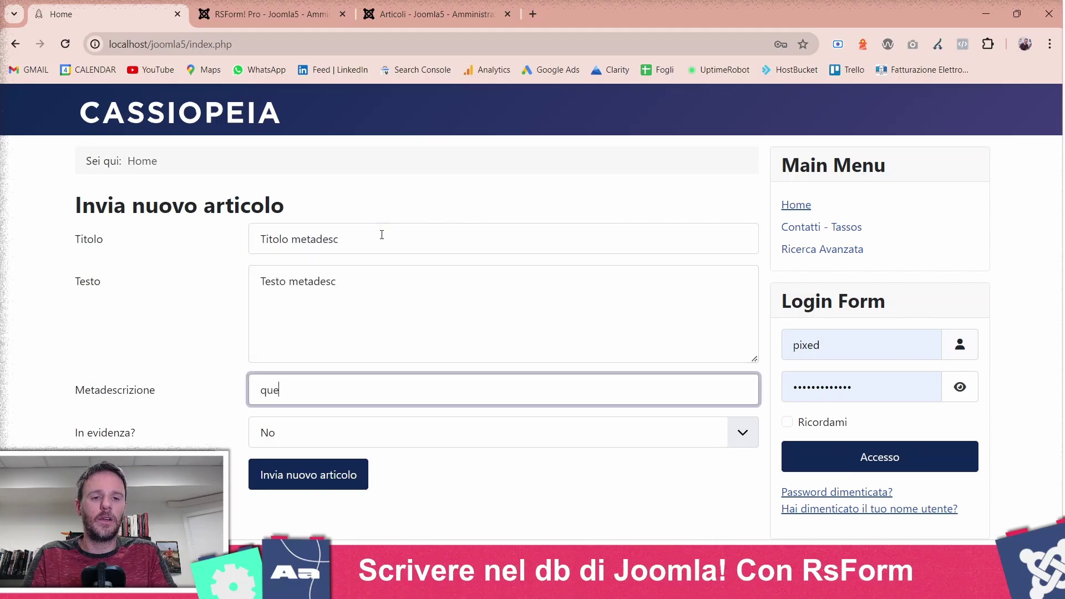
key("BackSpace")
key("BackSpace")
type("a")
key("BackSpace")
type("ta è ")
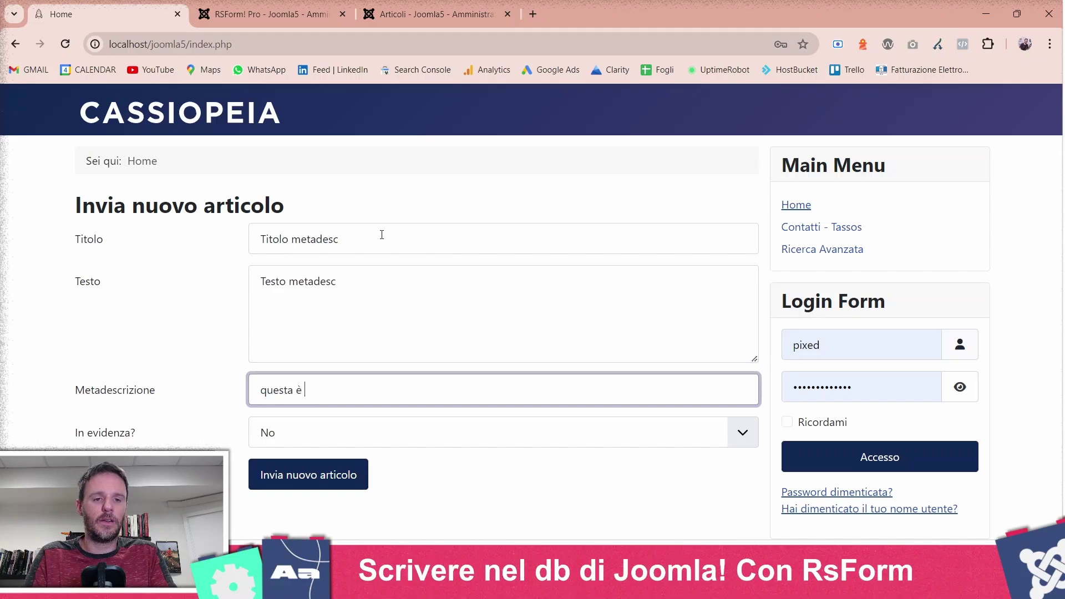
type("la metadescrizioe")
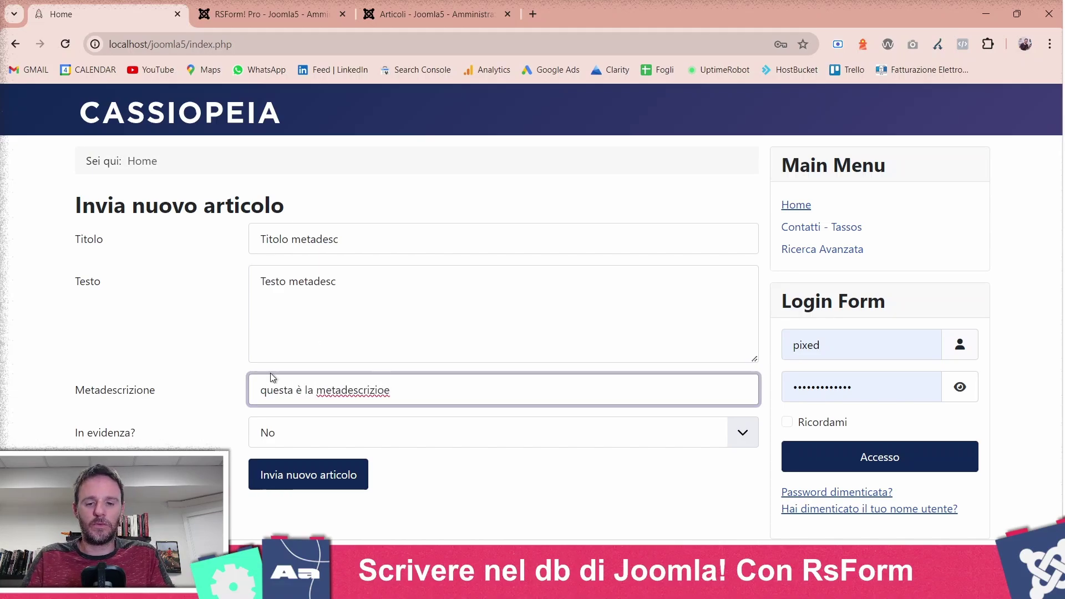
key("BackSpace")
type("ne")
left_click(270, 487)
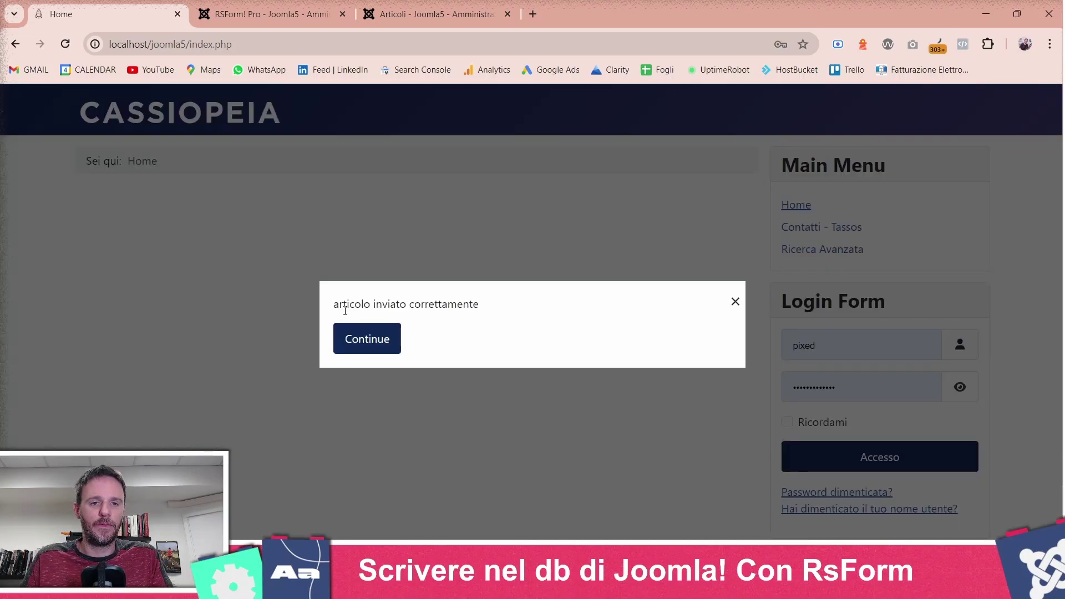
left_click(367, 339)
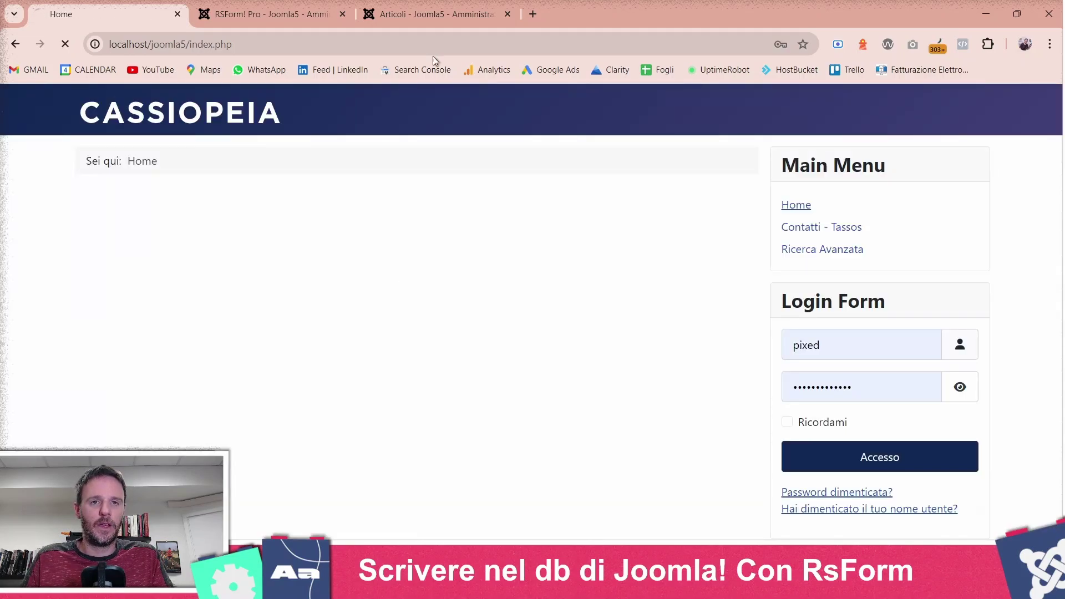
Step: Refresh the article list and check the meta description stored in the "Titolo metadesc" article's publishing settings
left_click(436, 13)
key("F5")
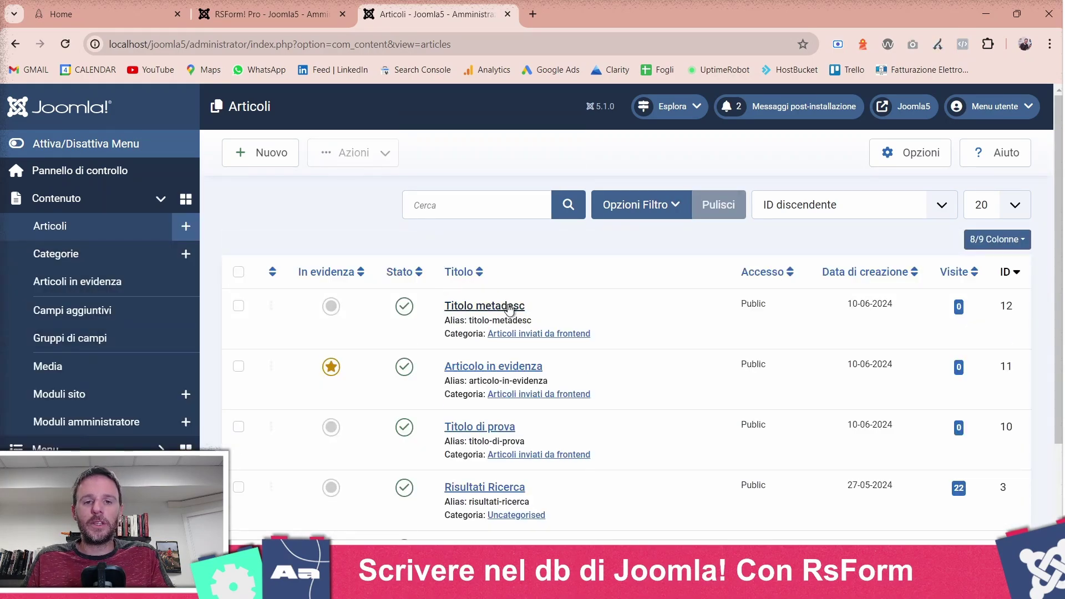
left_click(95, 7)
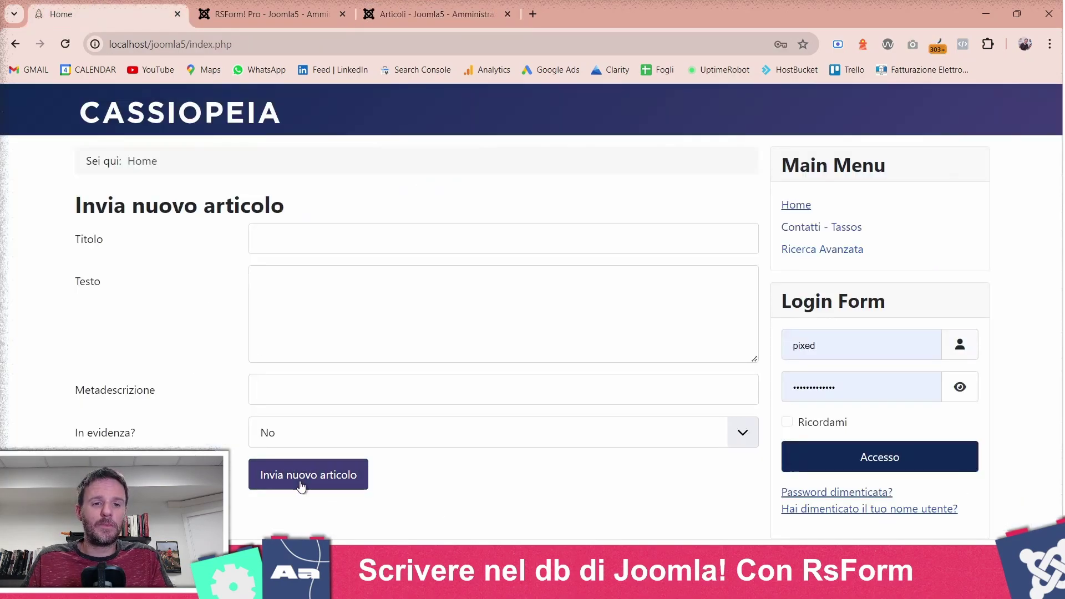
left_click(305, 435)
left_click(404, 7)
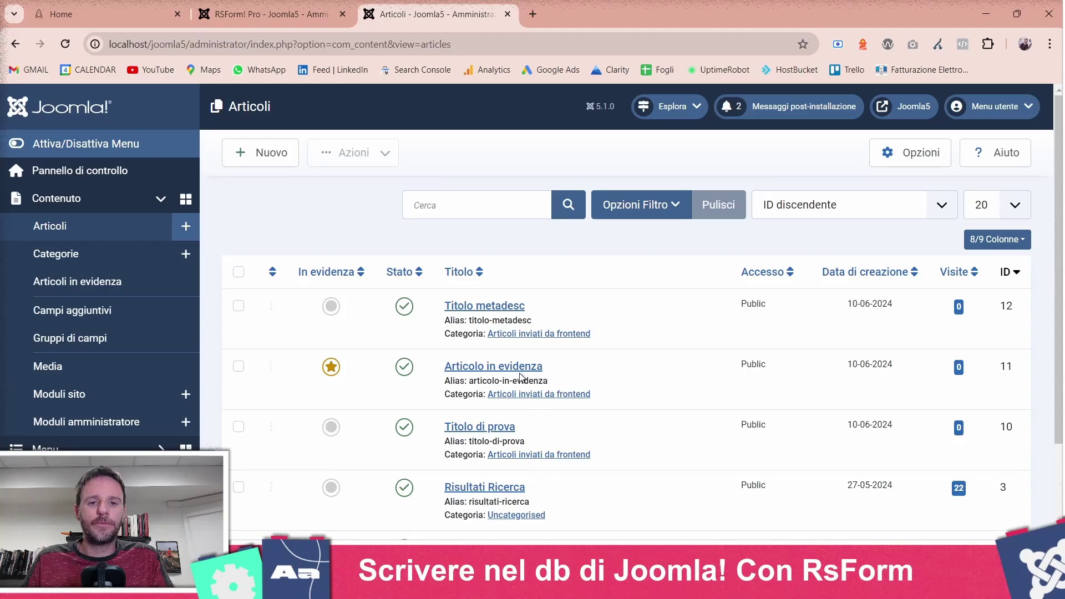
left_click(501, 308)
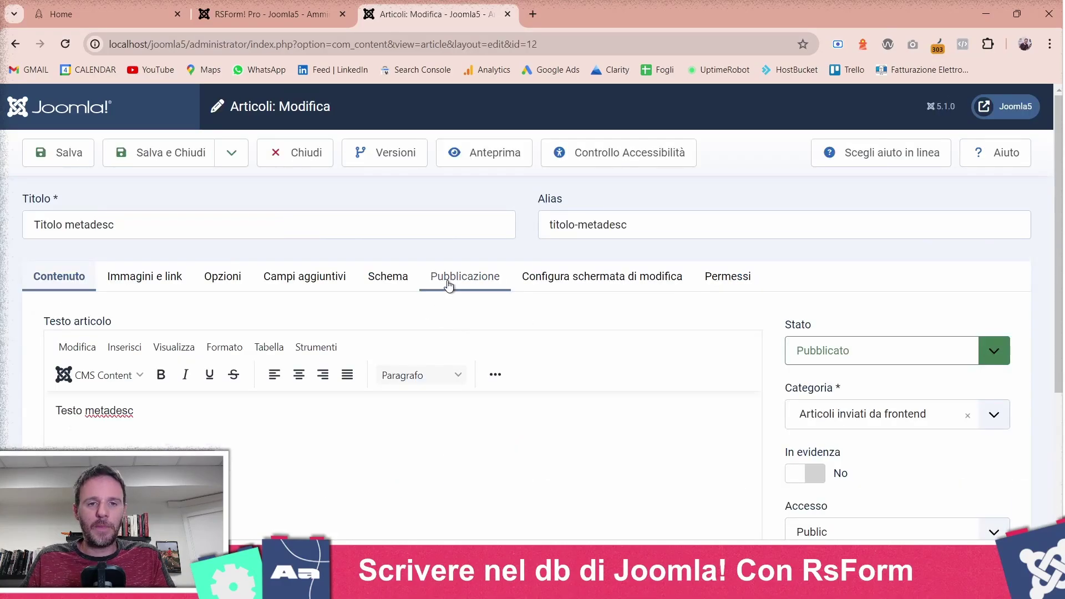
left_click(450, 283)
triple_click(885, 369)
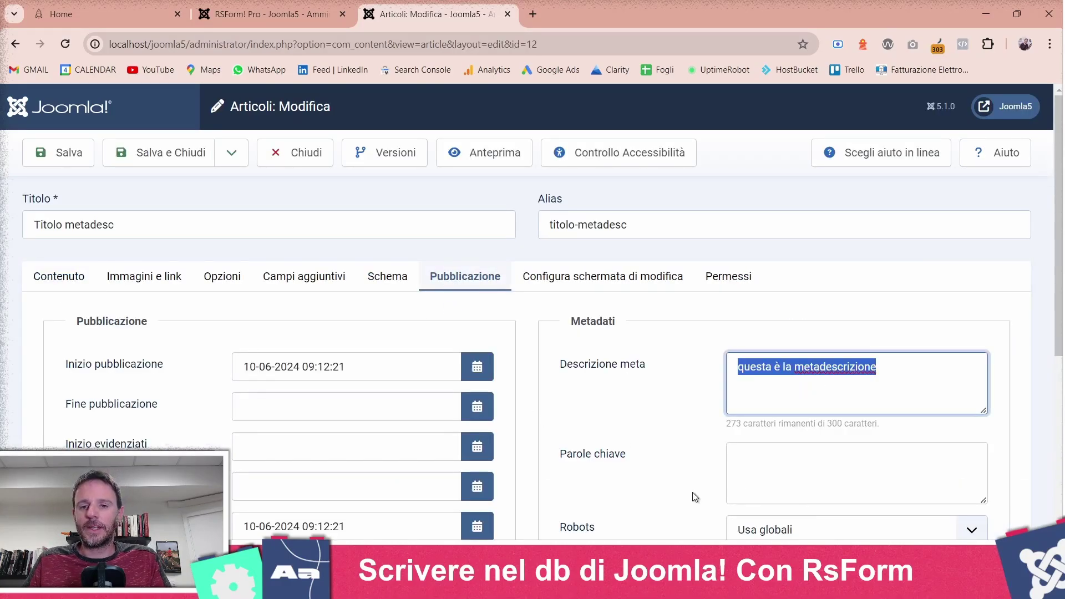
left_click(785, 303)
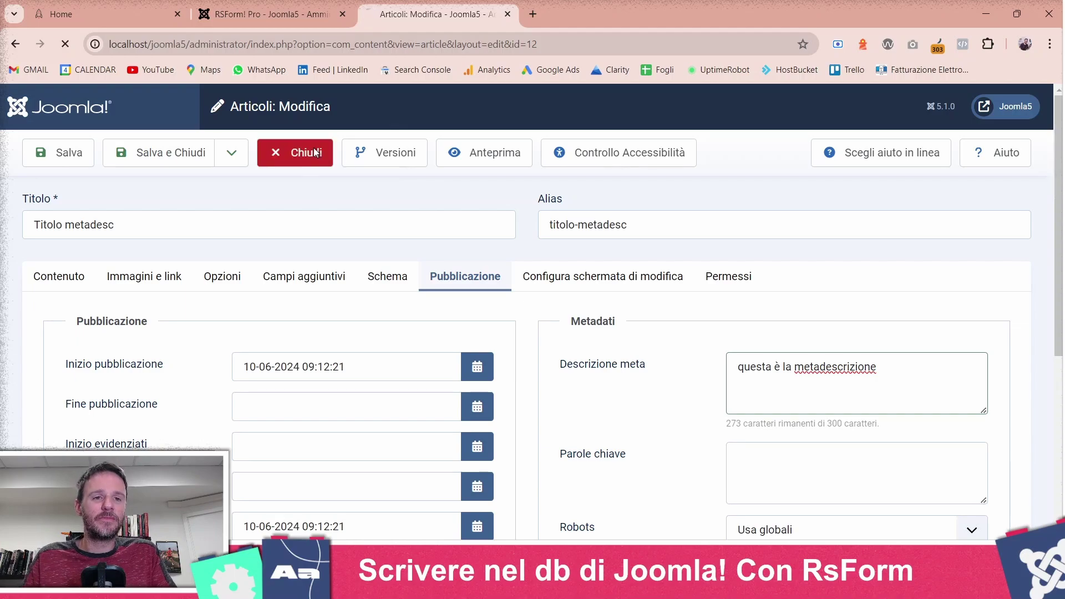
left_click(131, 6)
left_click(106, 289)
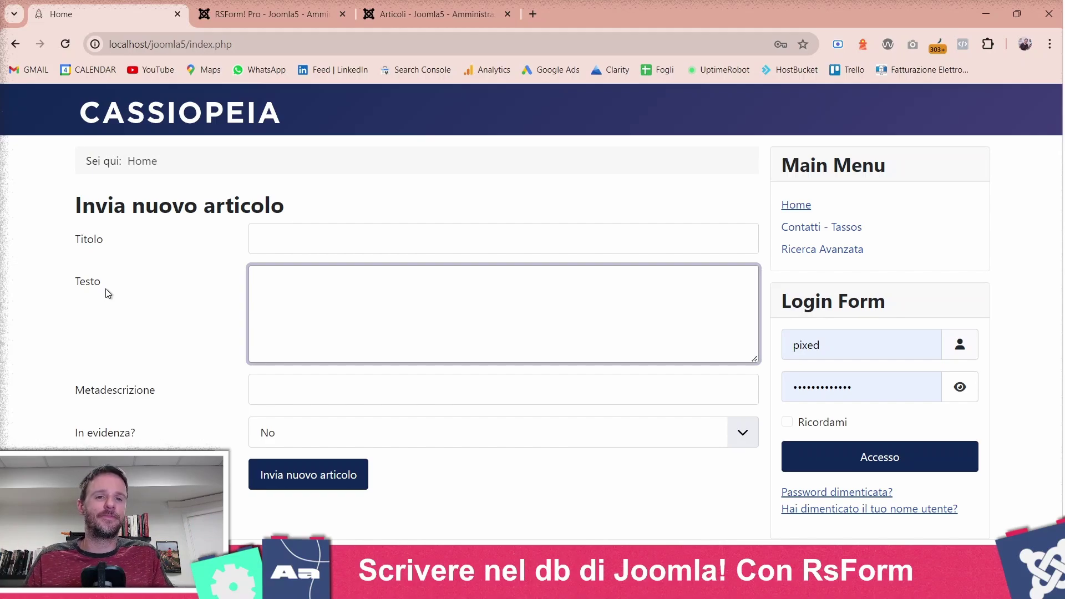
left_click(420, 143)
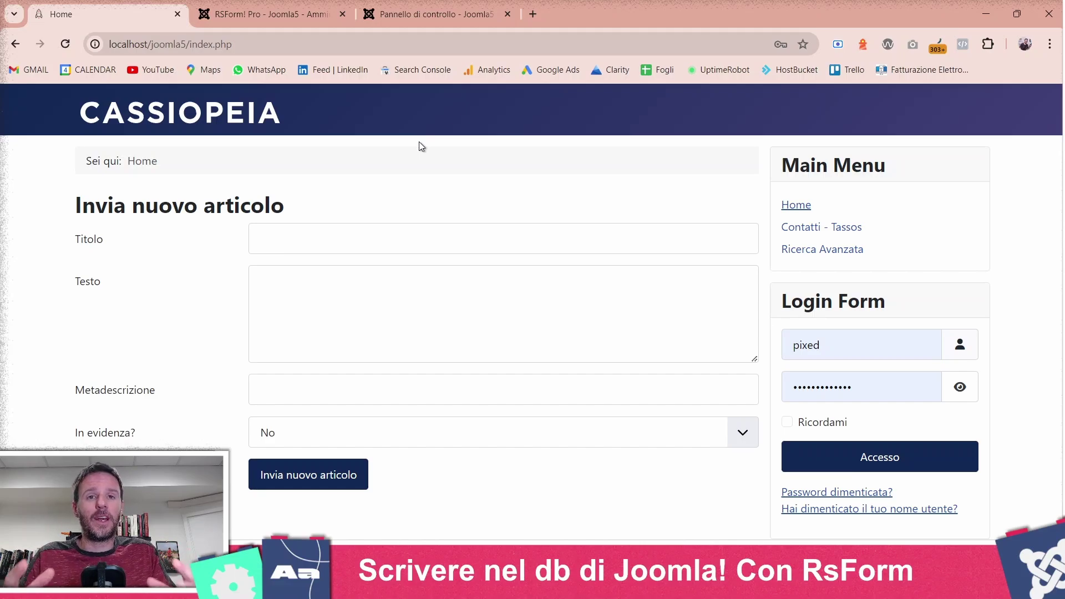
Step: Review the custom fields defined for articles and look at the settings for a new field without creating one
left_click(427, 14)
left_click(159, 198)
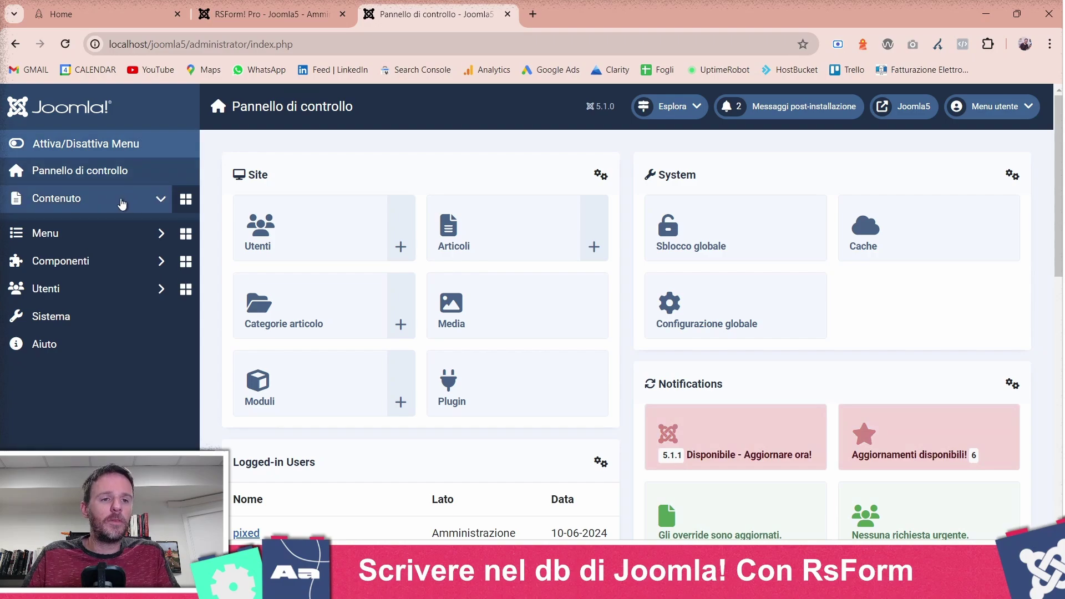
left_click(100, 309)
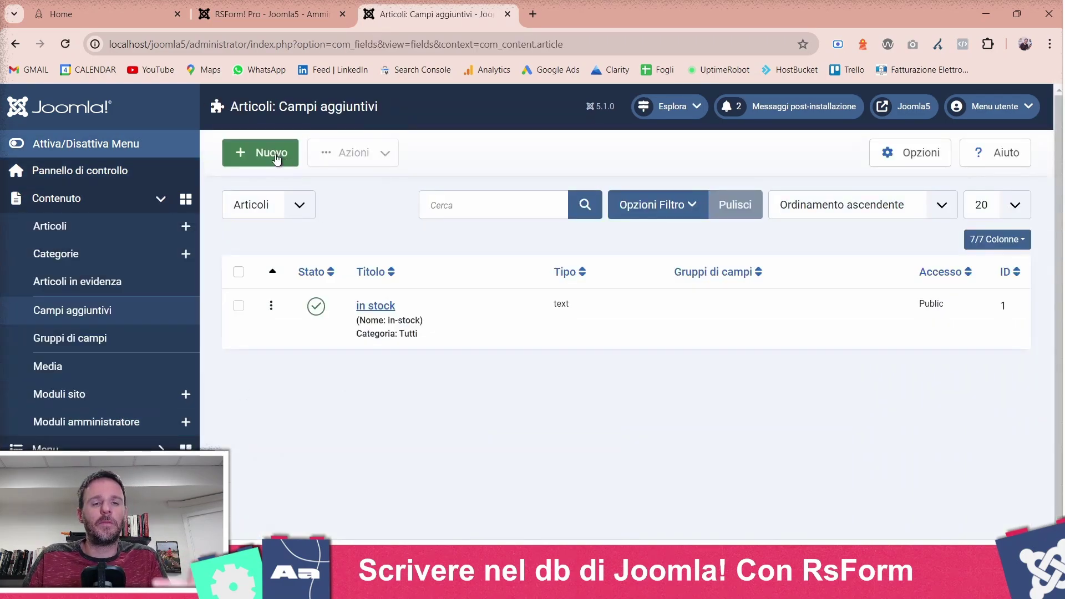
left_click(275, 158)
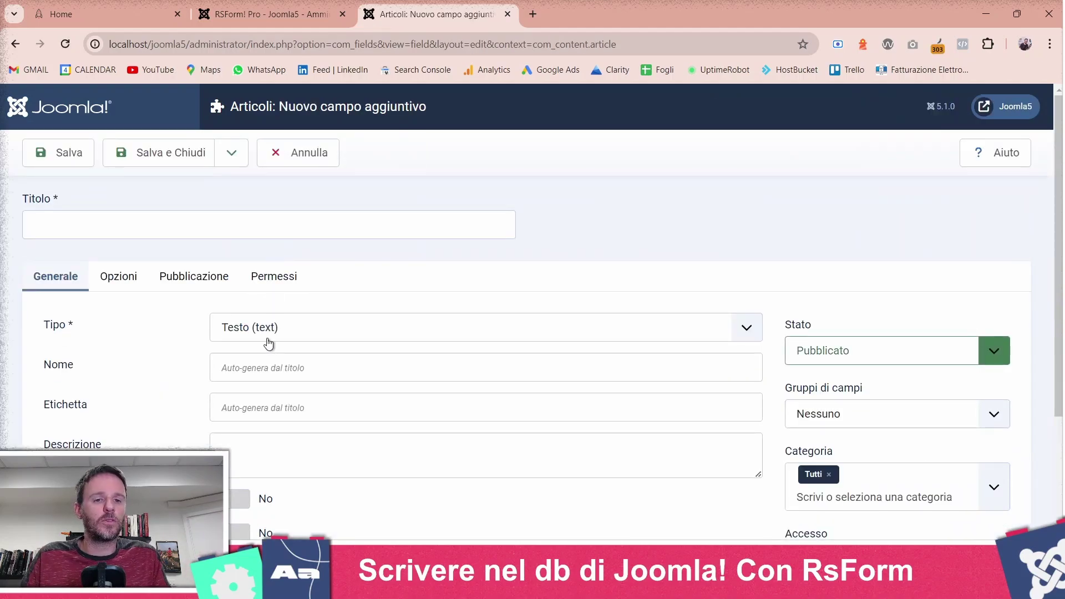
left_click(336, 153)
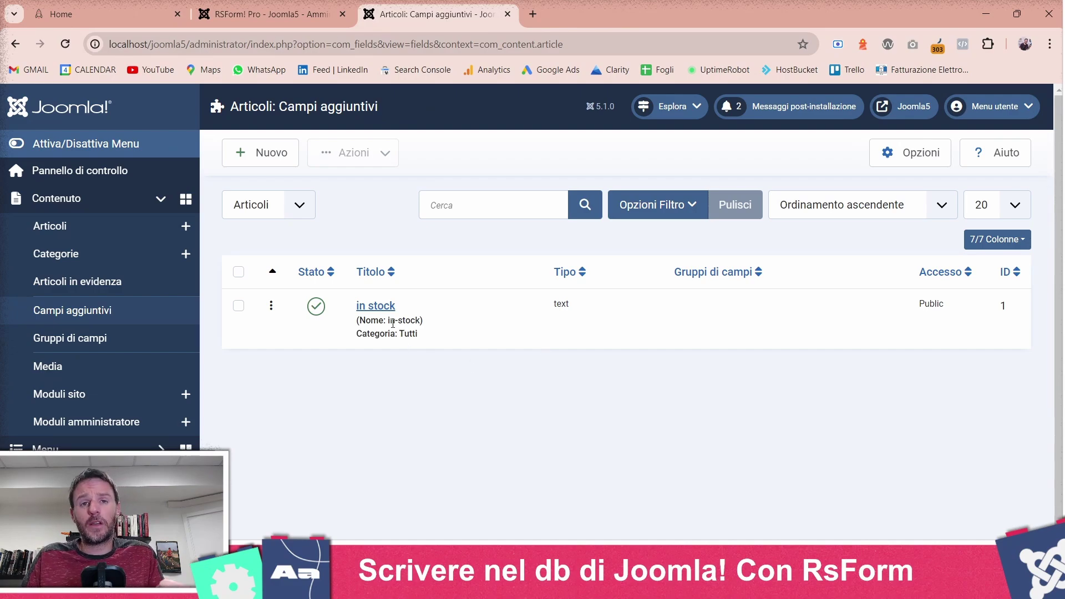
Step: Inspect the "in stock" custom field in the "Titolo metadesc" article, leaving the article without saving
left_click(82, 239)
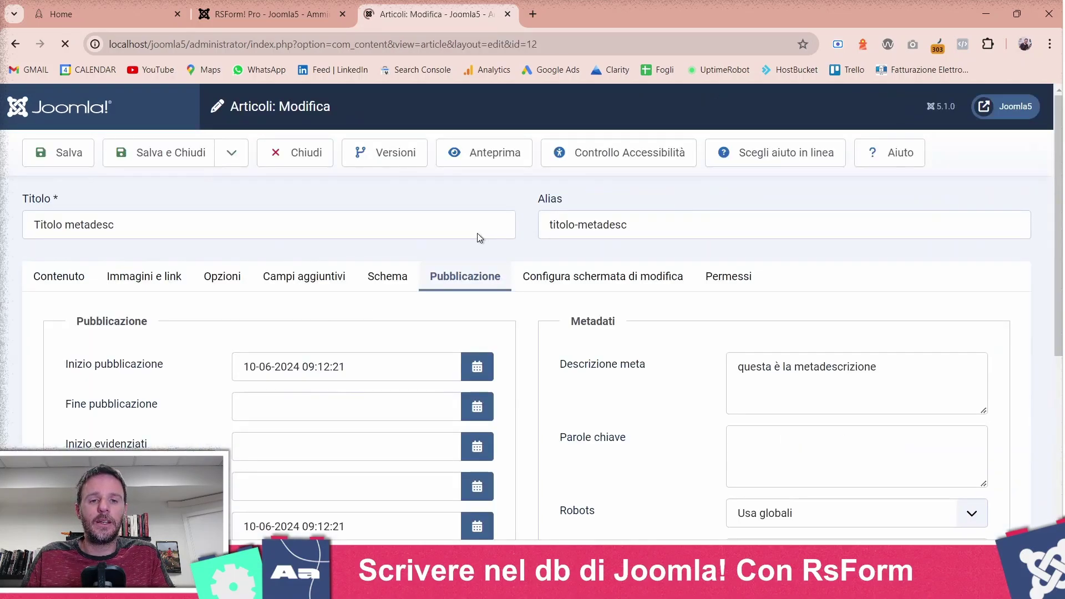
left_click(314, 279)
left_click(363, 373)
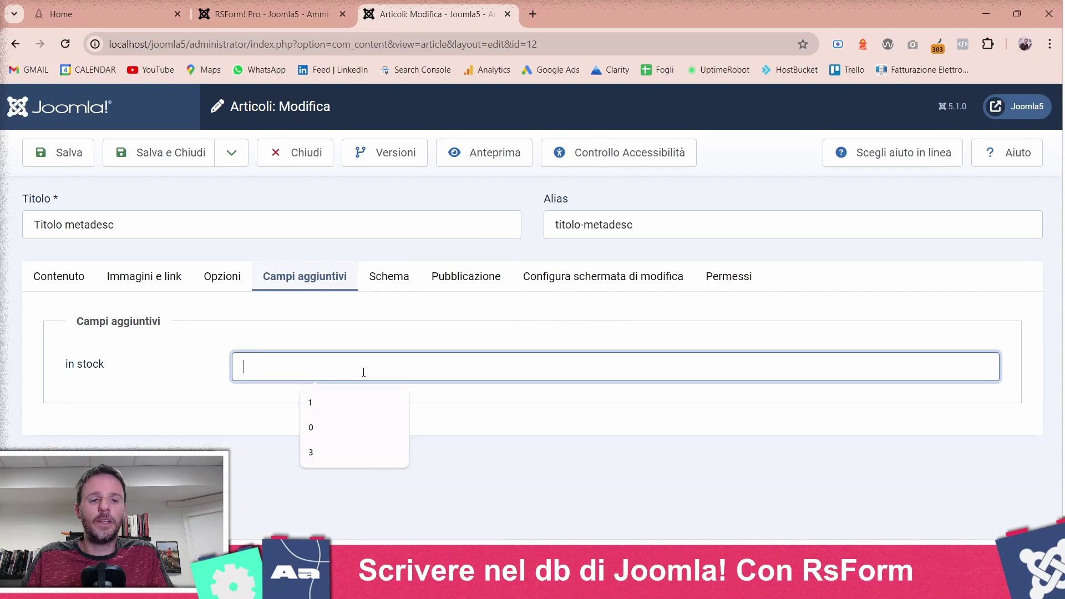
left_click(324, 155)
Step: Open the RSForm! Pro form "Invia nuovo articolo" for editing and bring up the choice of field types
left_click(266, 14)
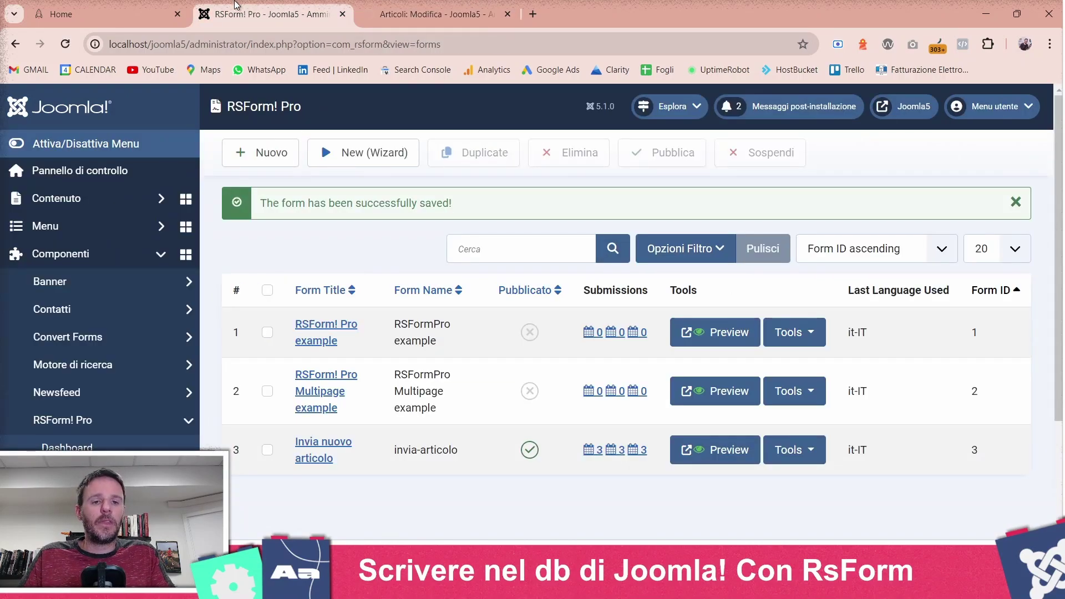
left_click(316, 462)
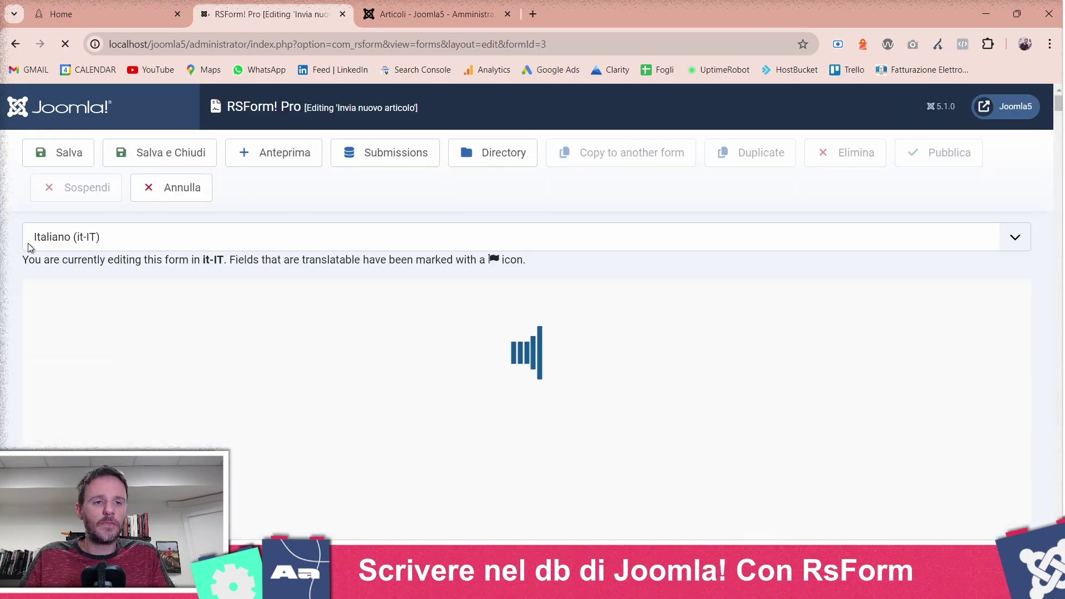
left_click(49, 352)
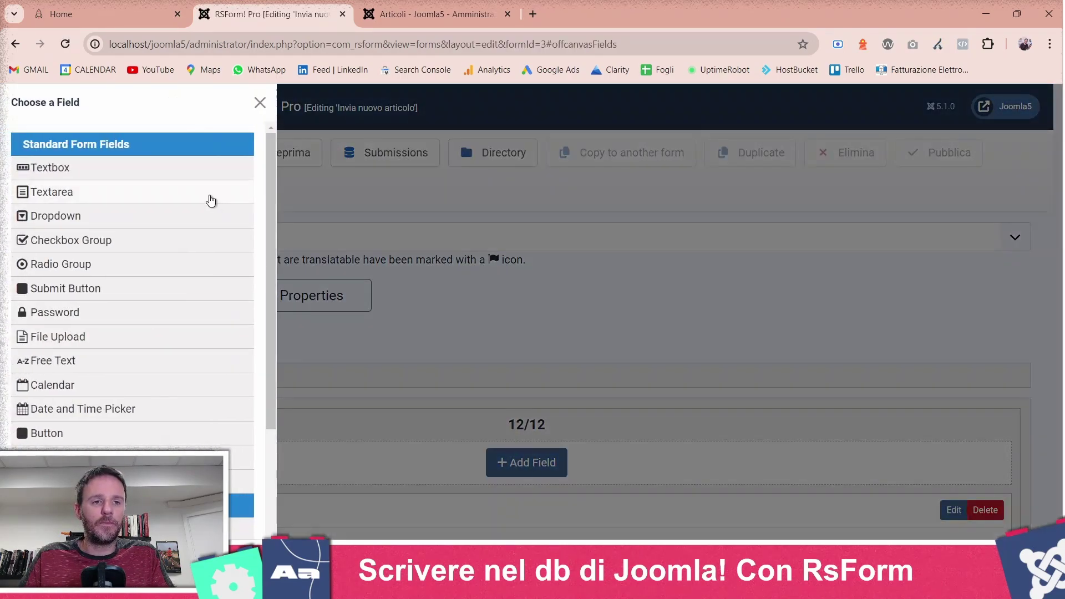
left_click(41, 167)
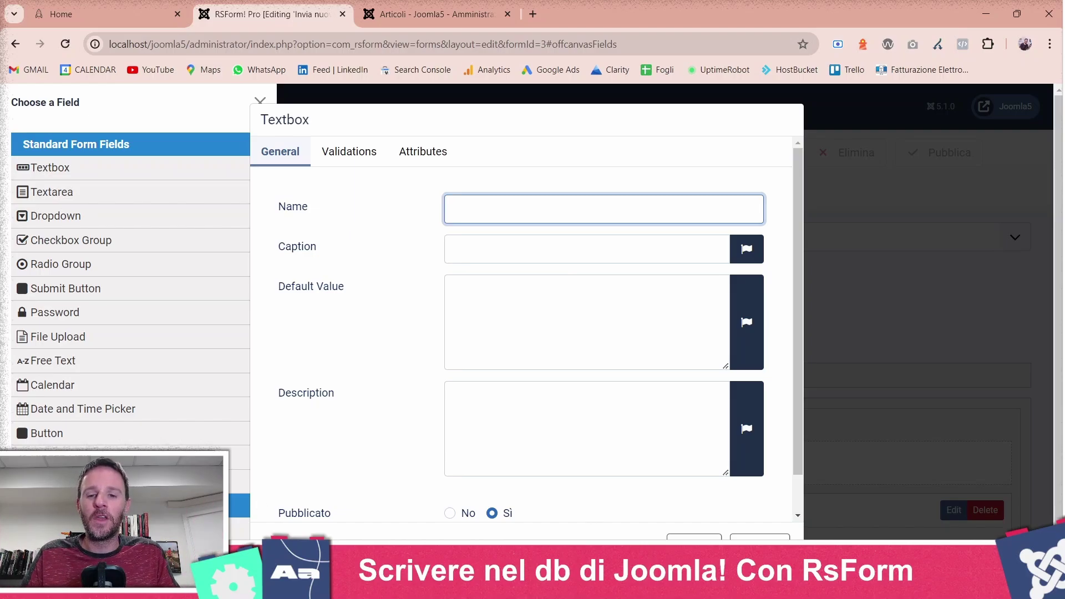
left_click(759, 537)
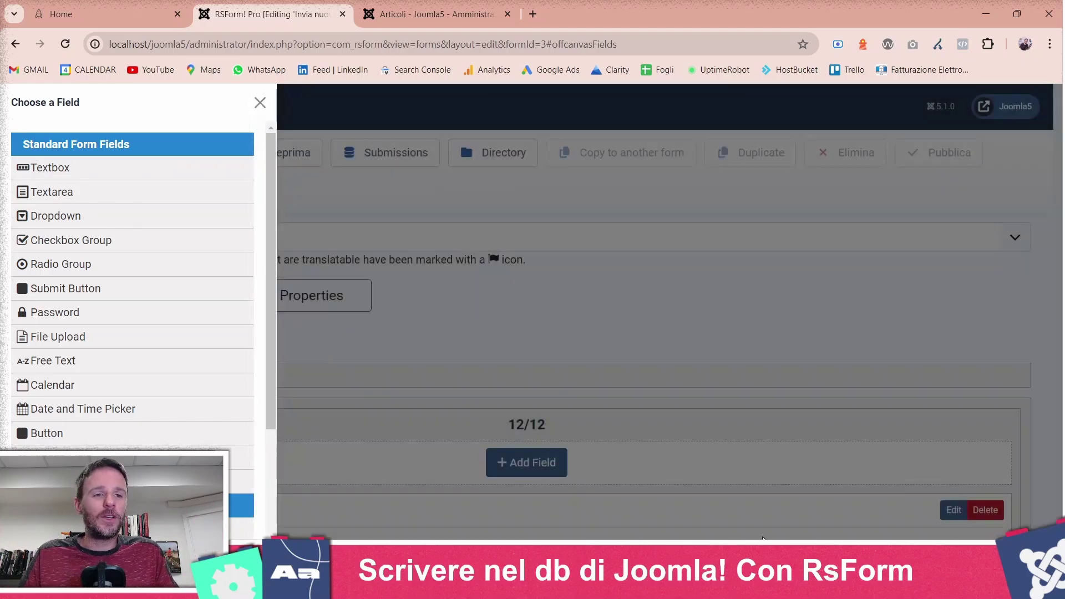
Step: Create a dropdown field named "stock" with the caption "Prodotti in stock"
left_click(61, 215)
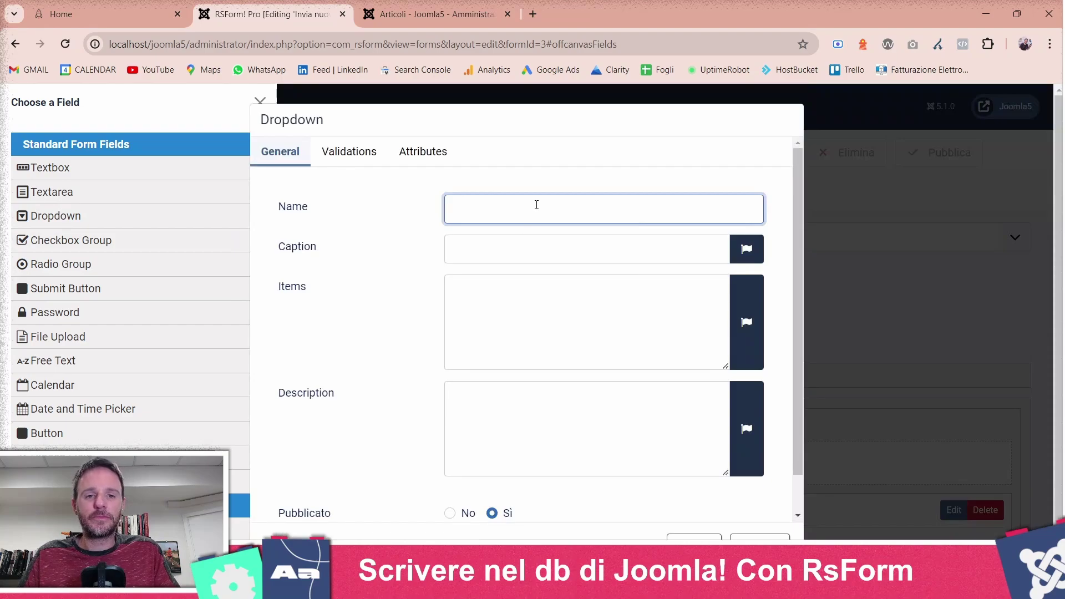
type("stock")
key("Tab")
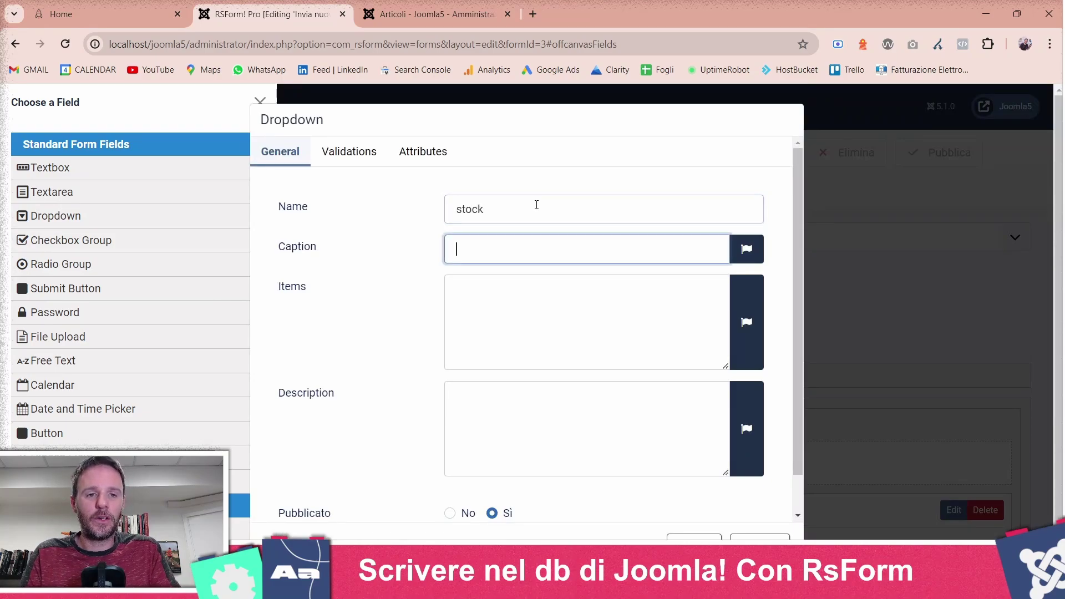
type("Pr")
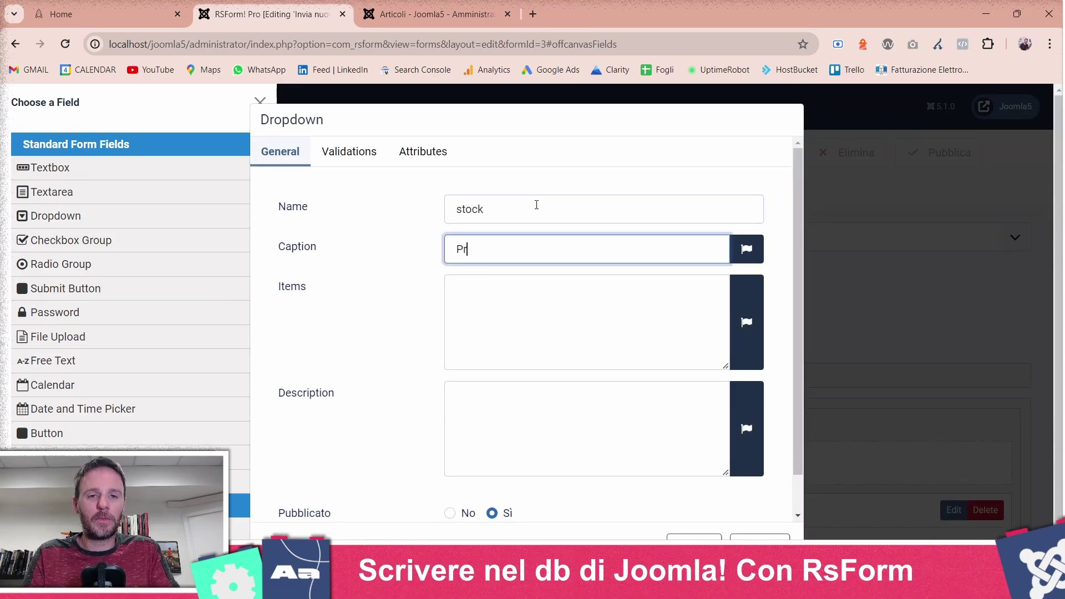
type("odotti in stock")
key("Tab")
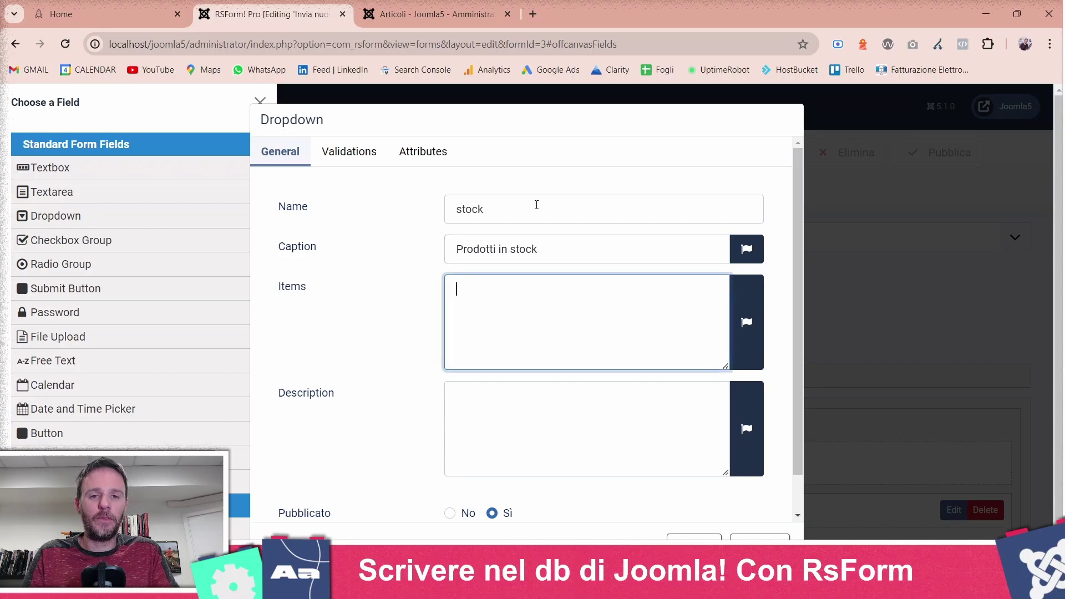
Step: Enter 0|0, 1|1 and 2|2 on separate lines as the stock dropdown's items
type("0|")
type("0")
key("Tab")
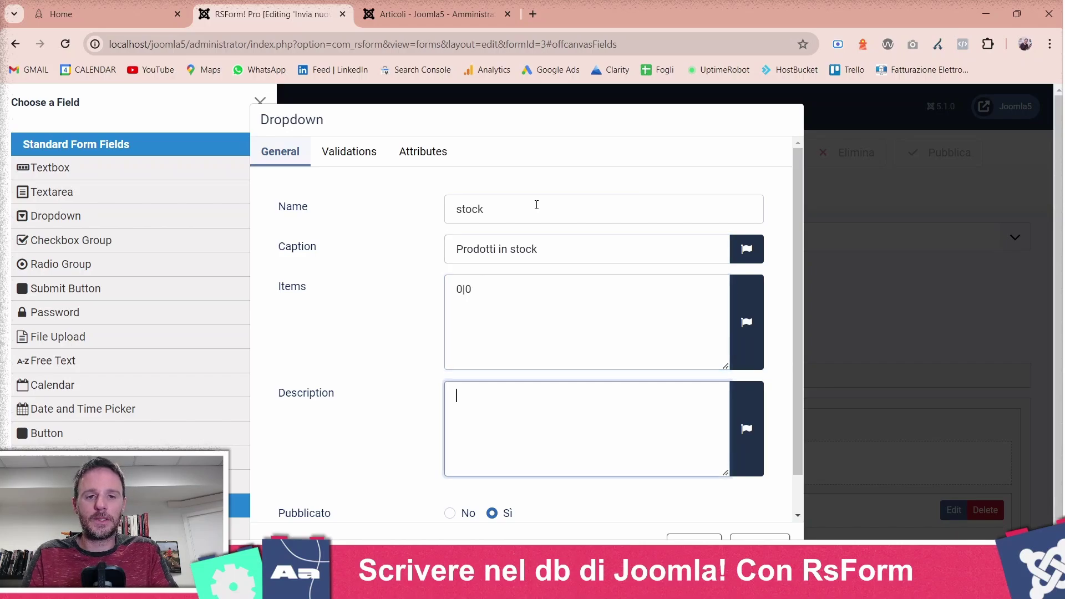
left_click(512, 314)
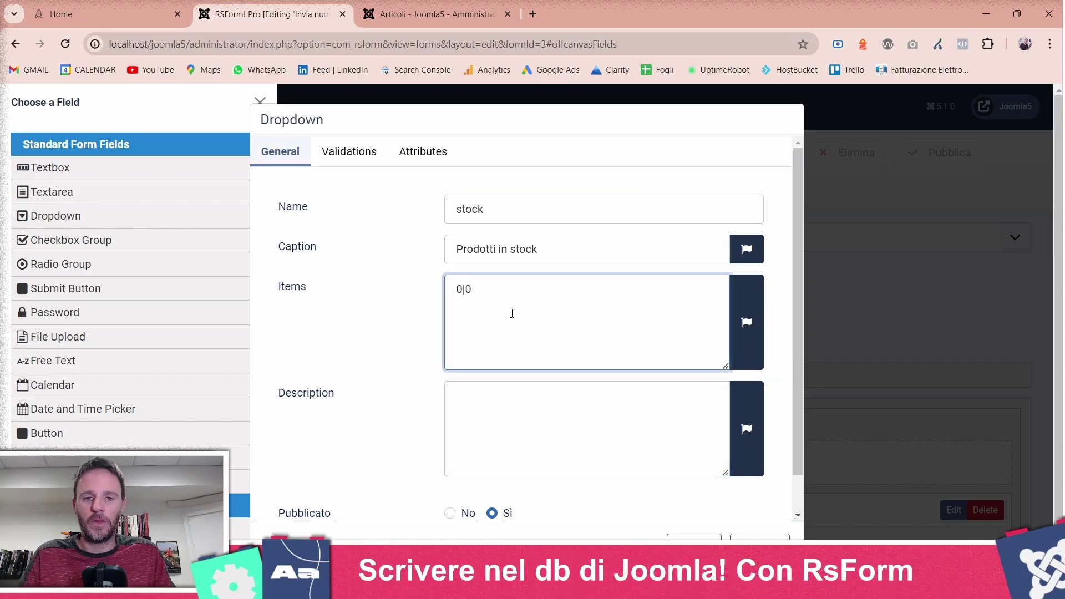
key("Return")
type("1|")
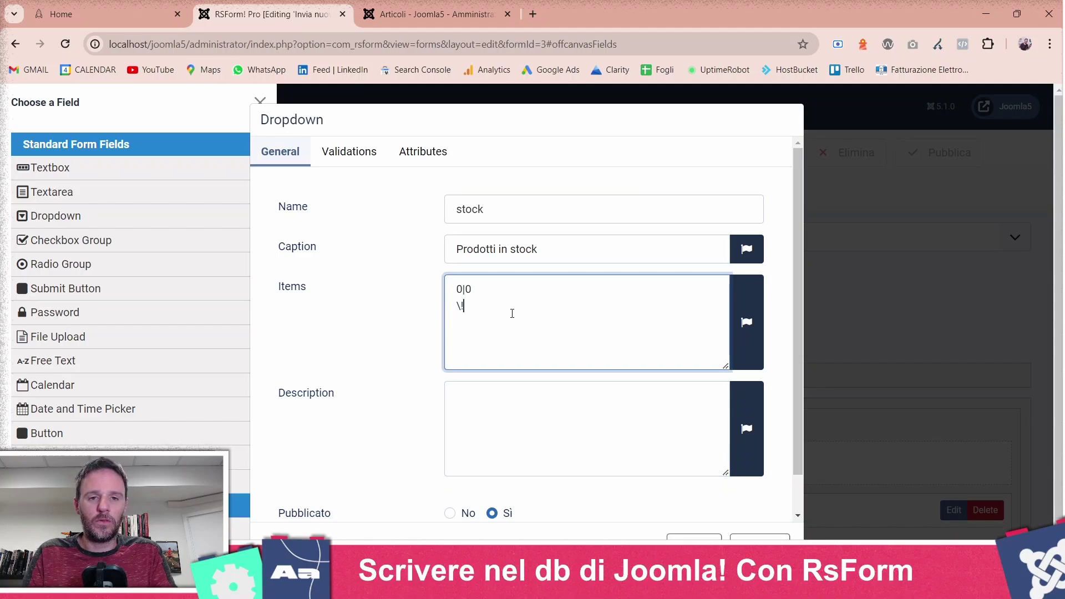
type("1")
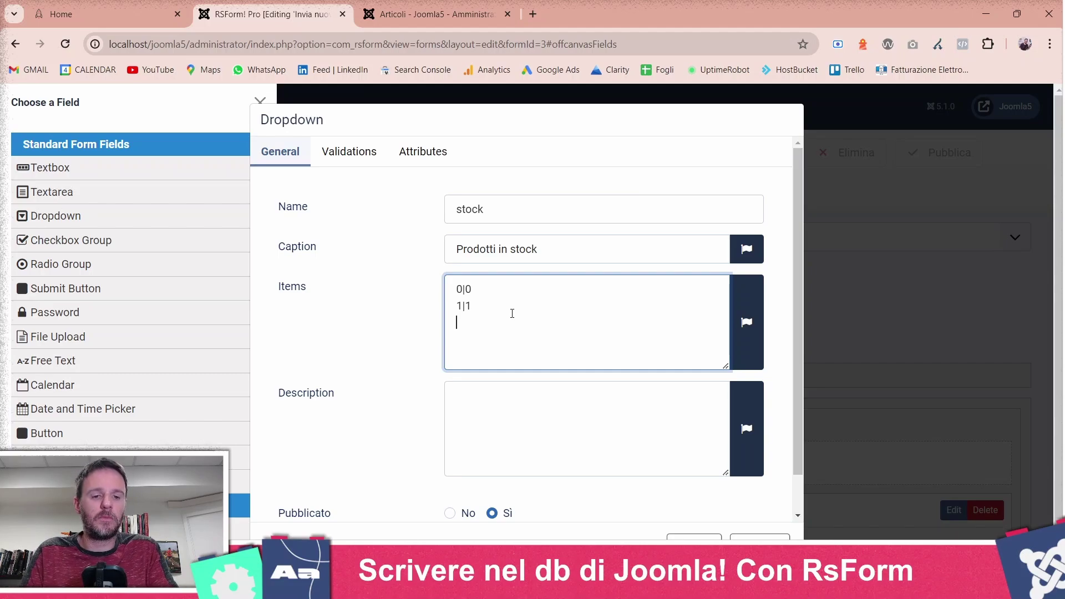
type("2|2")
key("BackSpace")
key("BackSpace")
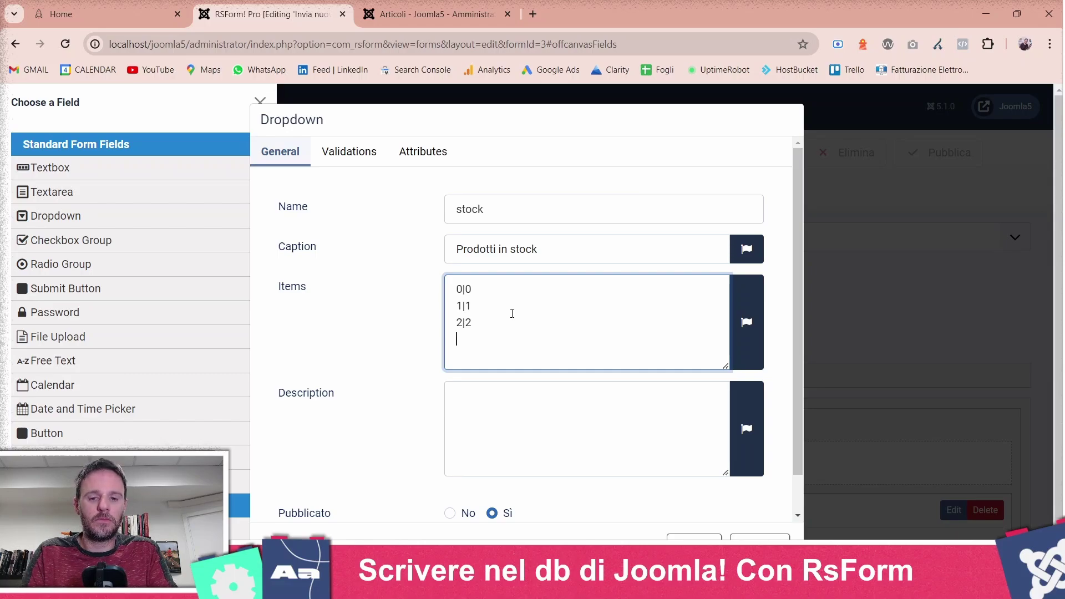
Step: Add "tanti|più di due" as the last dropdown item and save the stock field
type("tanti")
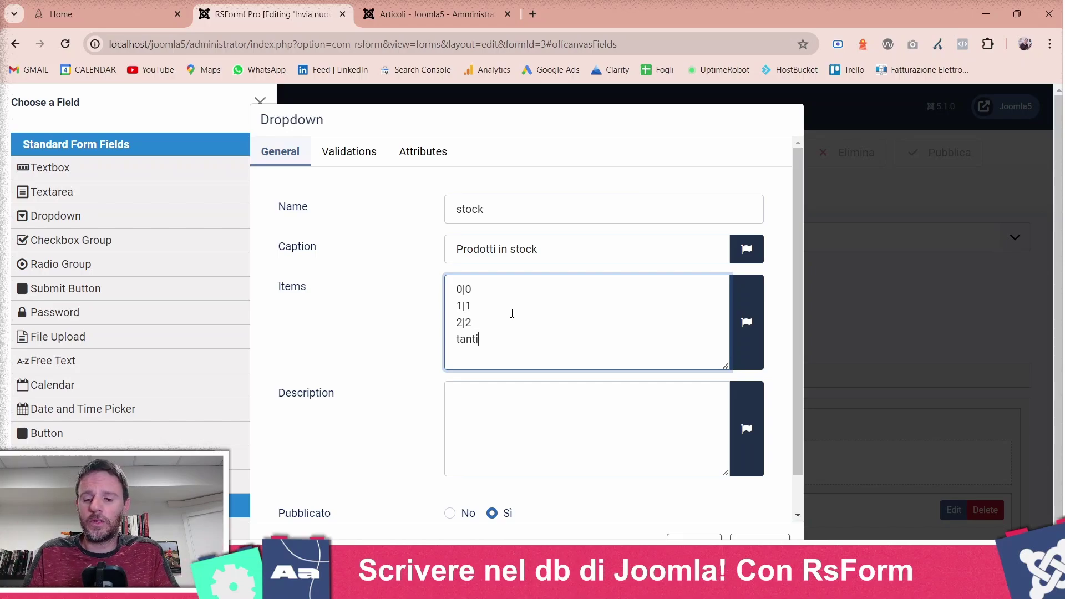
type("|pi")
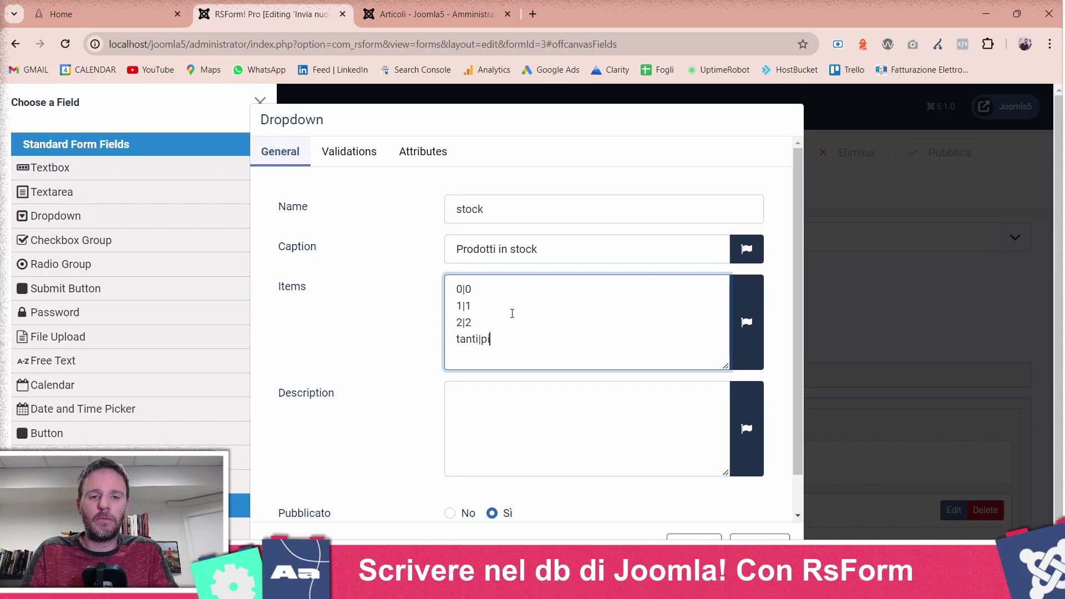
type("ù di due")
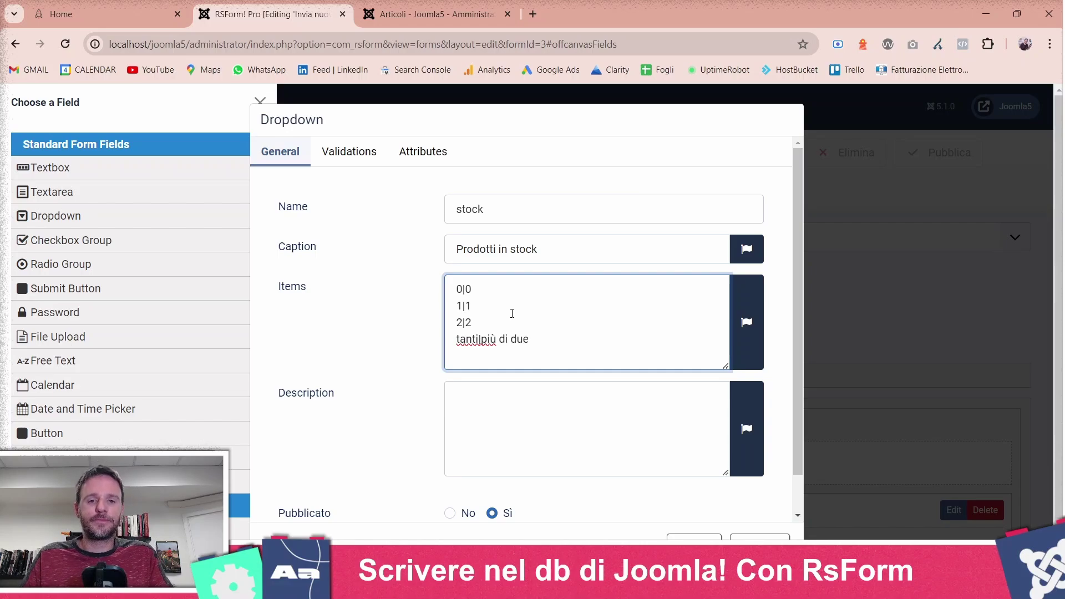
left_click(694, 537)
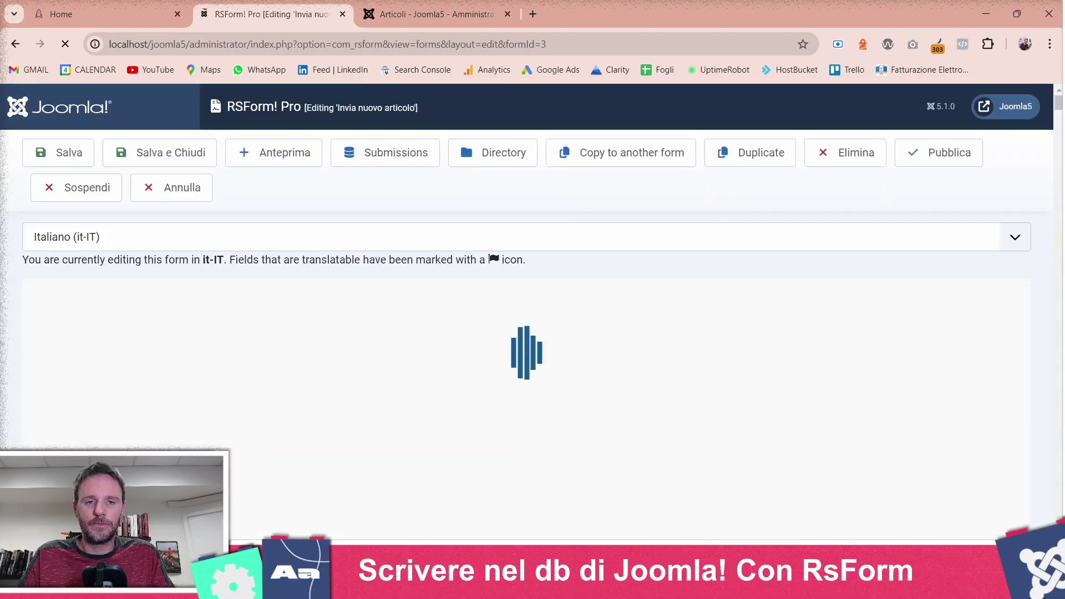
Step: Move the stock field above the submit field, save the form and reload the front-end page
scroll(344, 410, "down", 10)
scroll(317, 409, "up", 3)
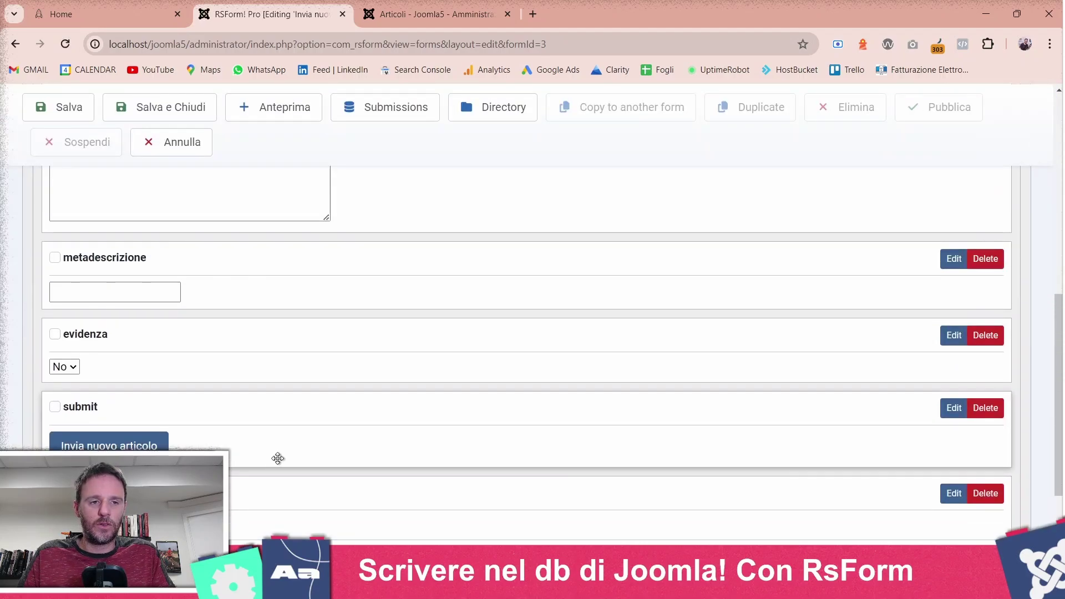
left_click_drag(280, 488, 287, 460)
left_click(57, 111)
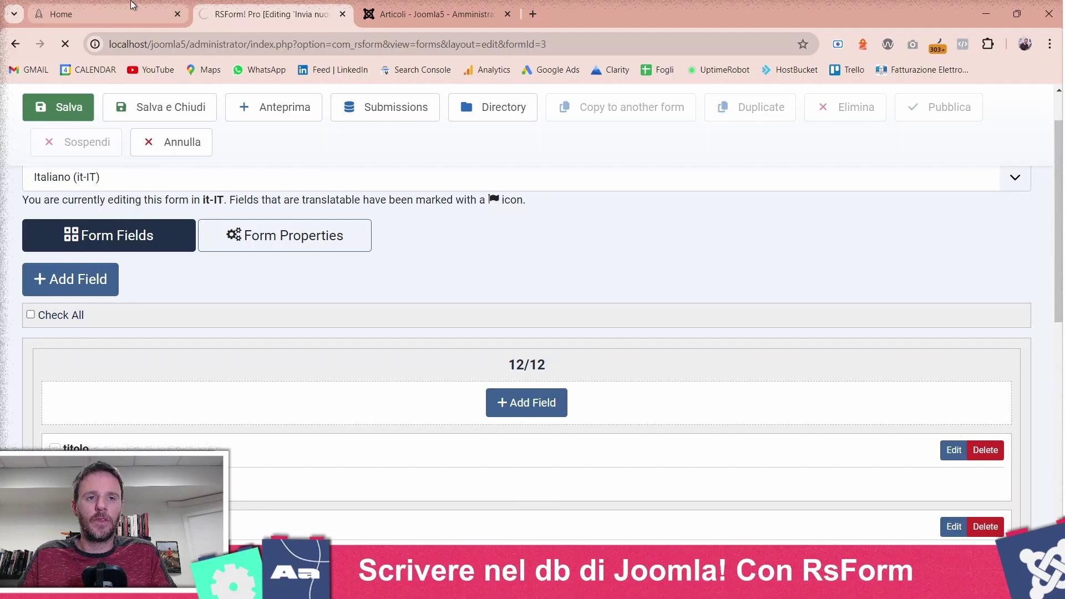
left_click(132, 4)
key("F5")
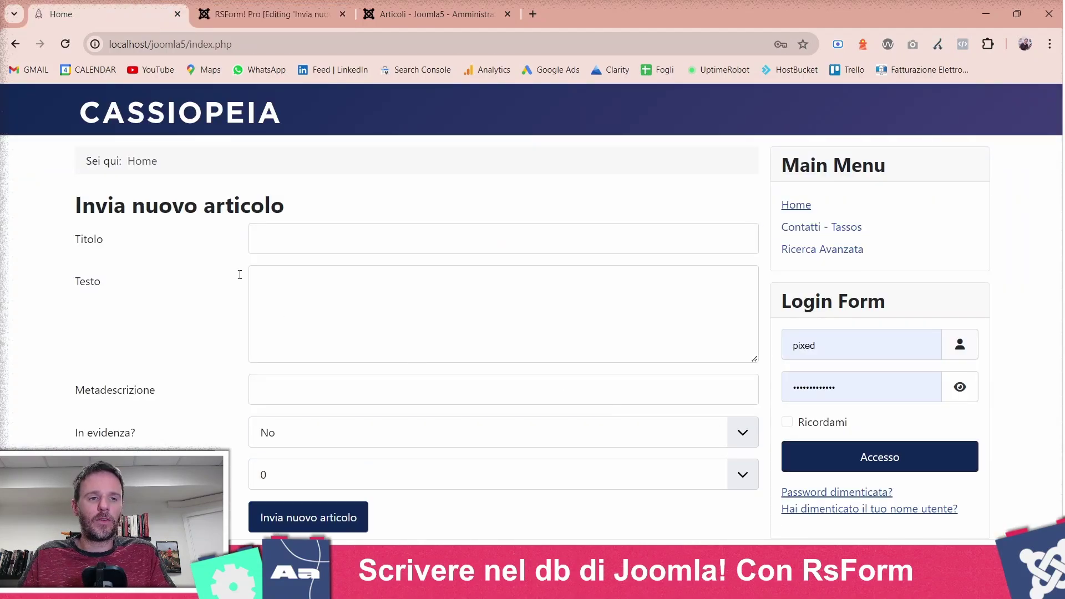
Step: Review the front-end submission form's fields and the options in the stock dropdown
left_click(389, 247)
left_click(438, 344)
left_click(494, 391)
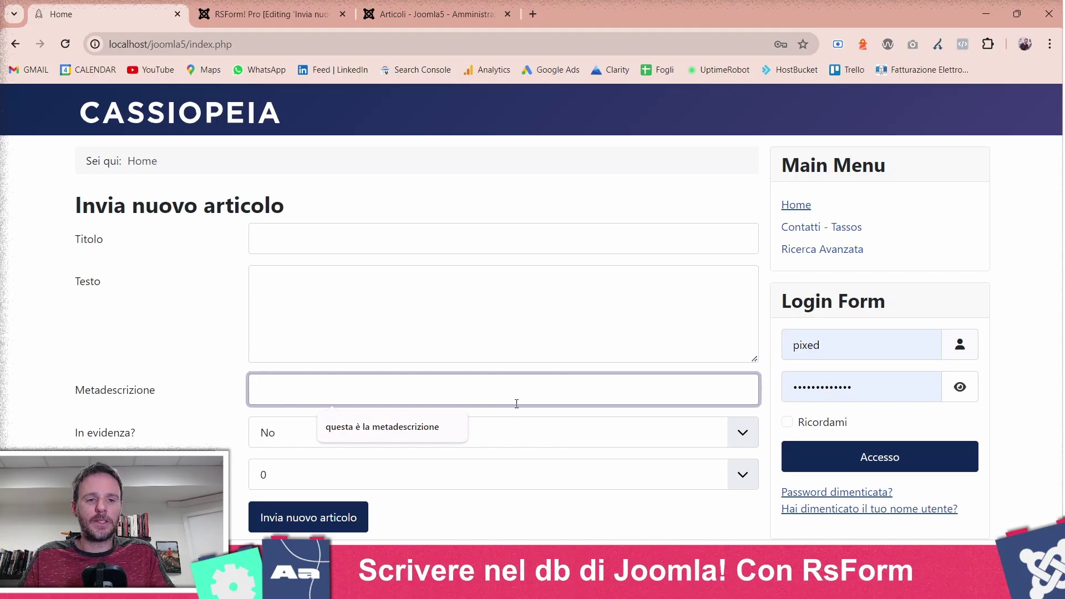
left_click(547, 443)
left_click(552, 444)
left_click(568, 469)
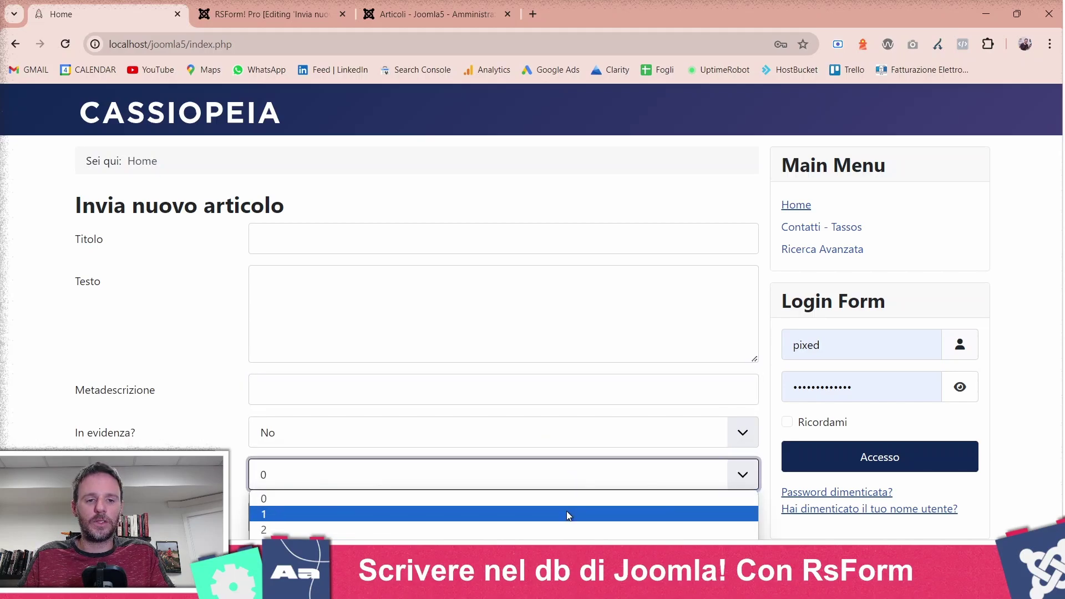
left_click(615, 125)
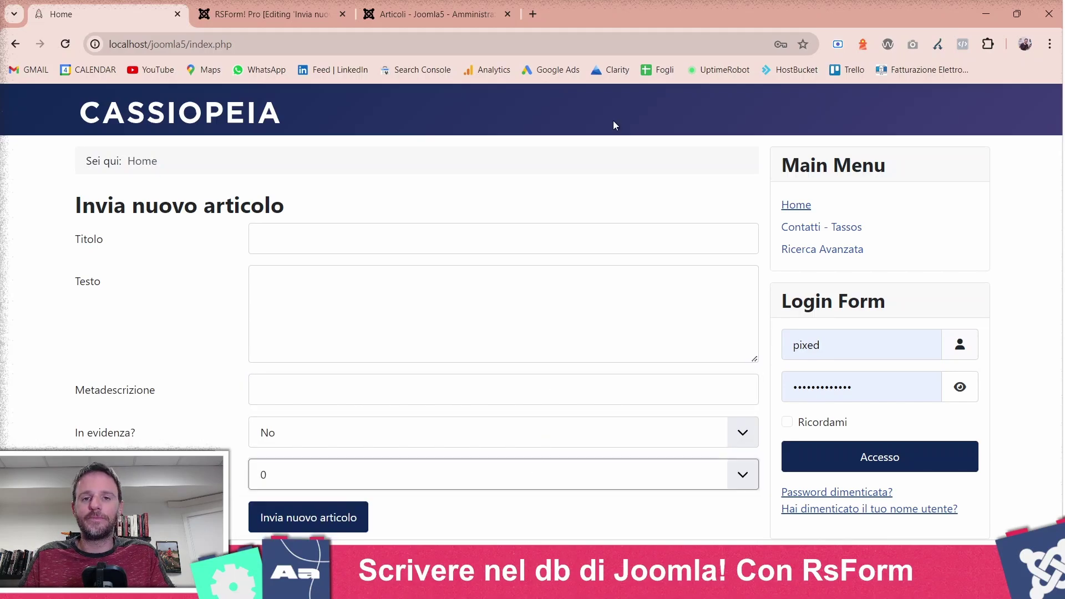
Step: Open the form's Create Article Configuration and expand the Joomla! custom fields mapping
left_click(397, 6)
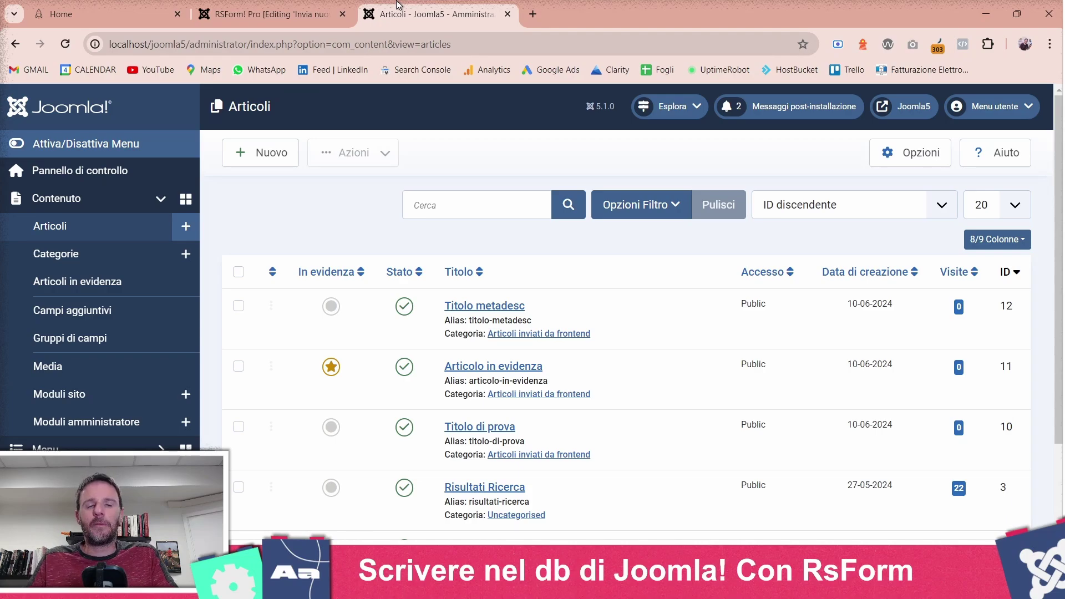
left_click(299, 12)
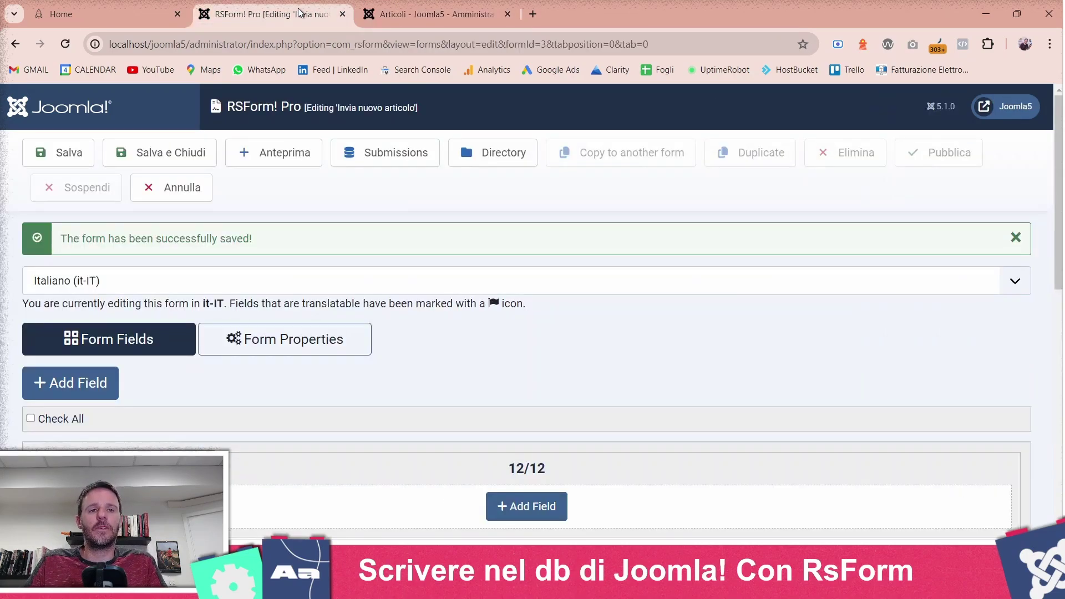
left_click(320, 341)
scroll(263, 310, "down", 6)
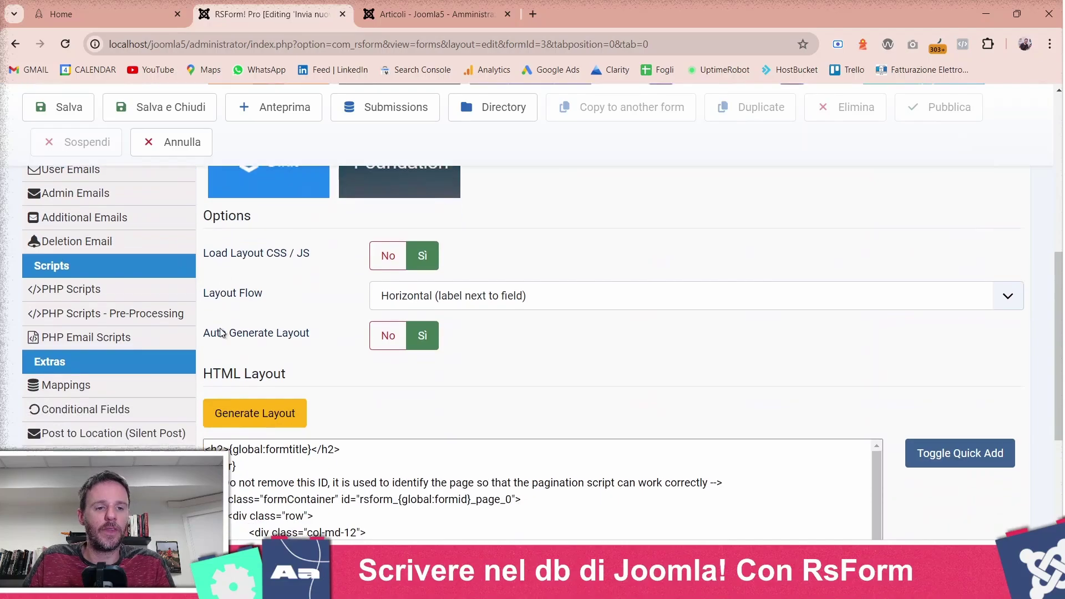
scroll(221, 333, "down", 10)
left_click(137, 191)
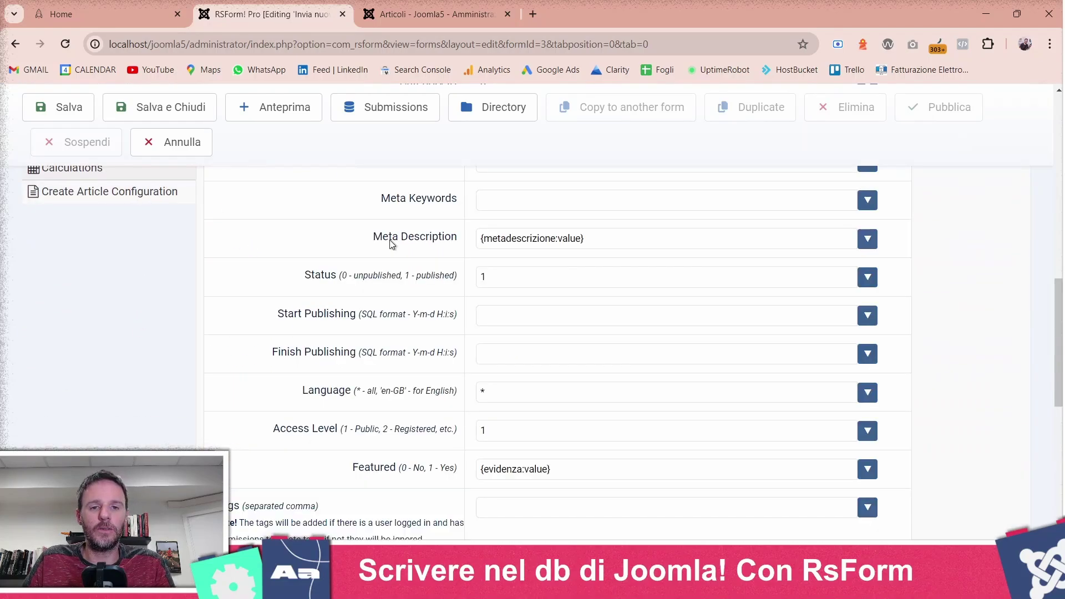
scroll(390, 242, "down", 6)
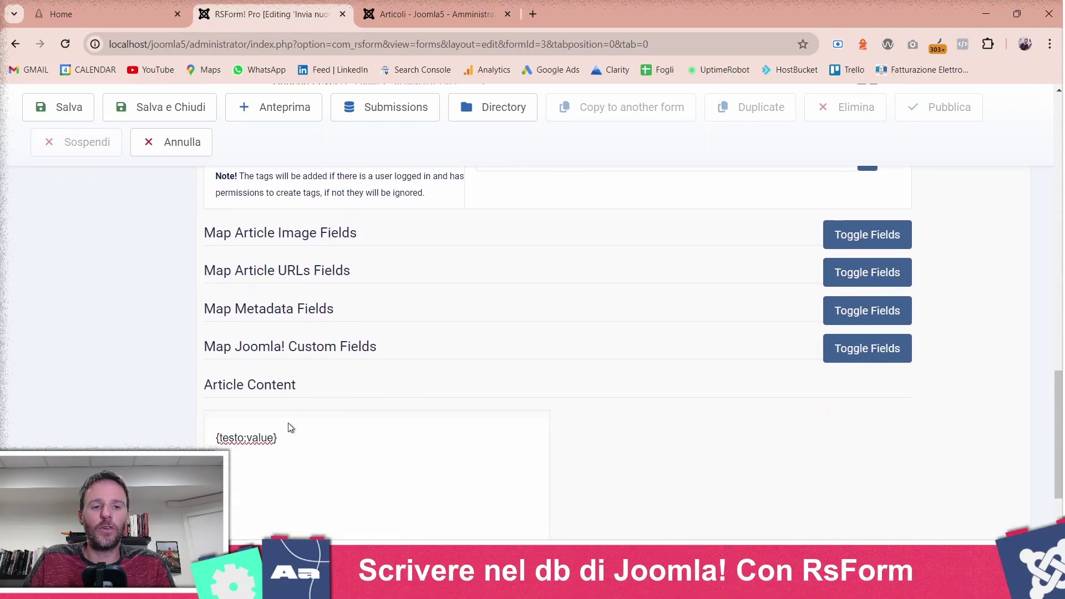
left_click_drag(205, 348, 394, 349)
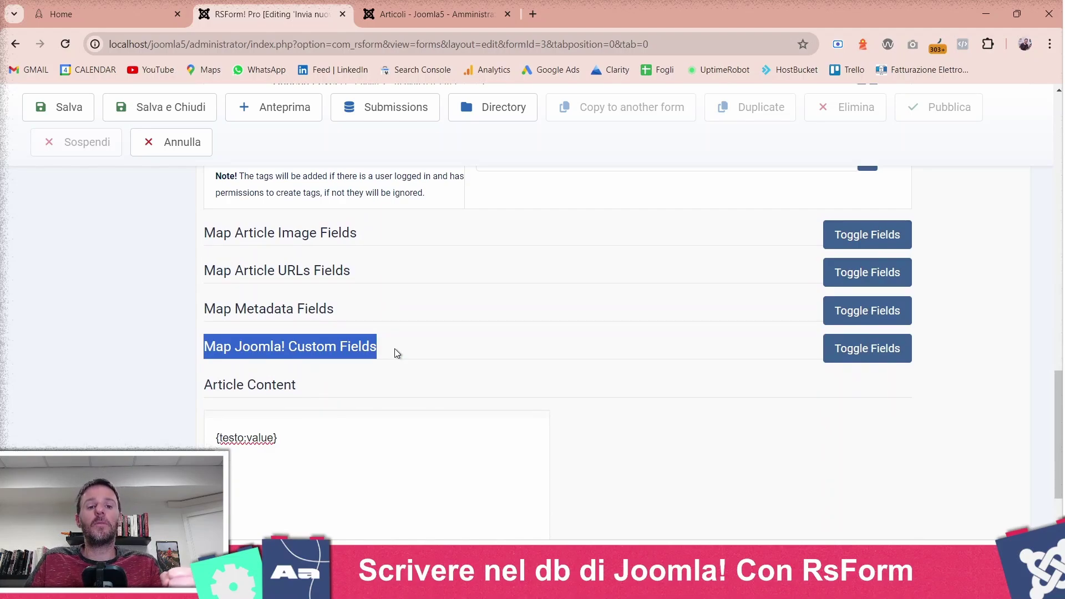
scroll(480, 369, "down", 1)
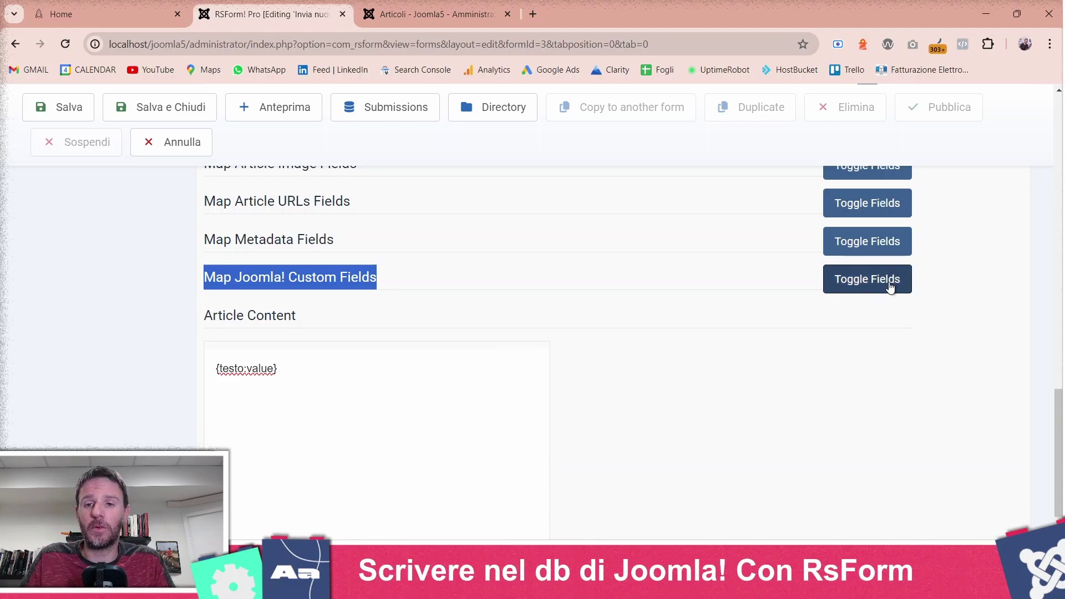
left_click(865, 280)
Step: Map the "in stock" custom field to the {stock:value} placeholder
left_click(314, 323)
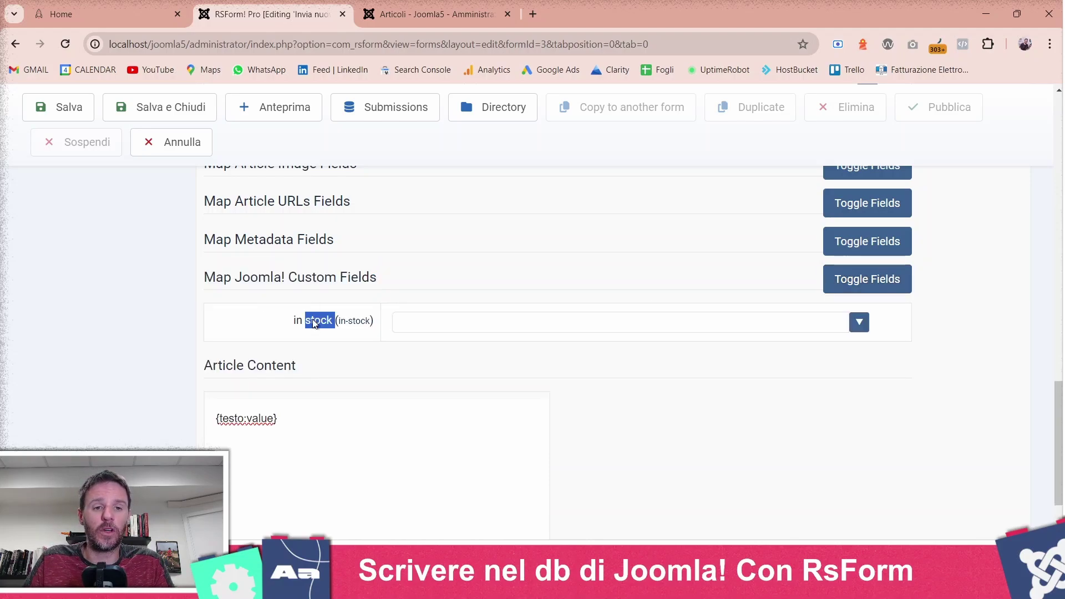
triple_click(314, 323)
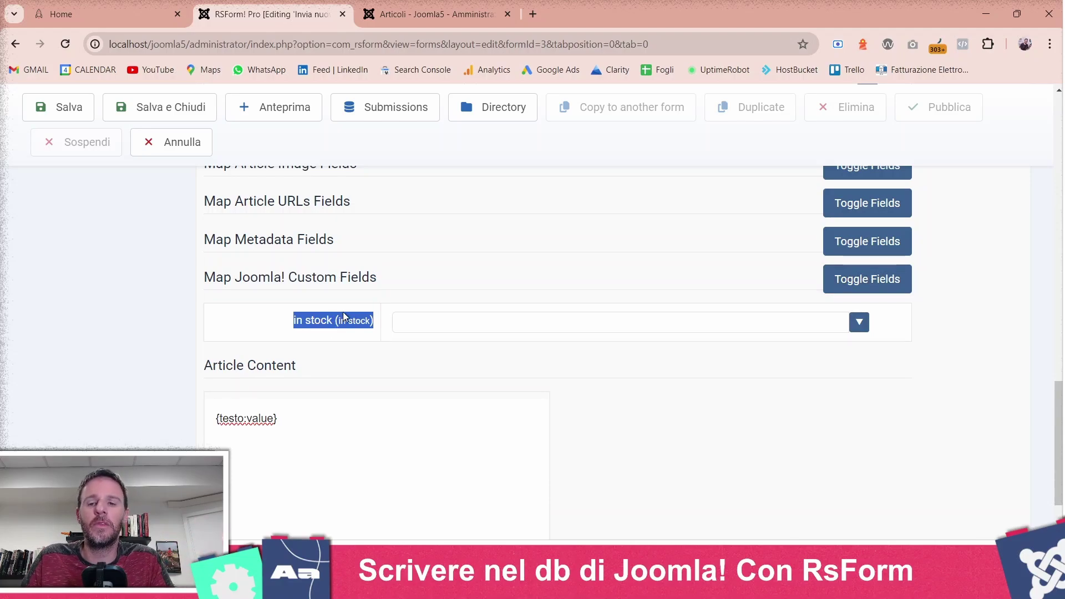
left_click(857, 327)
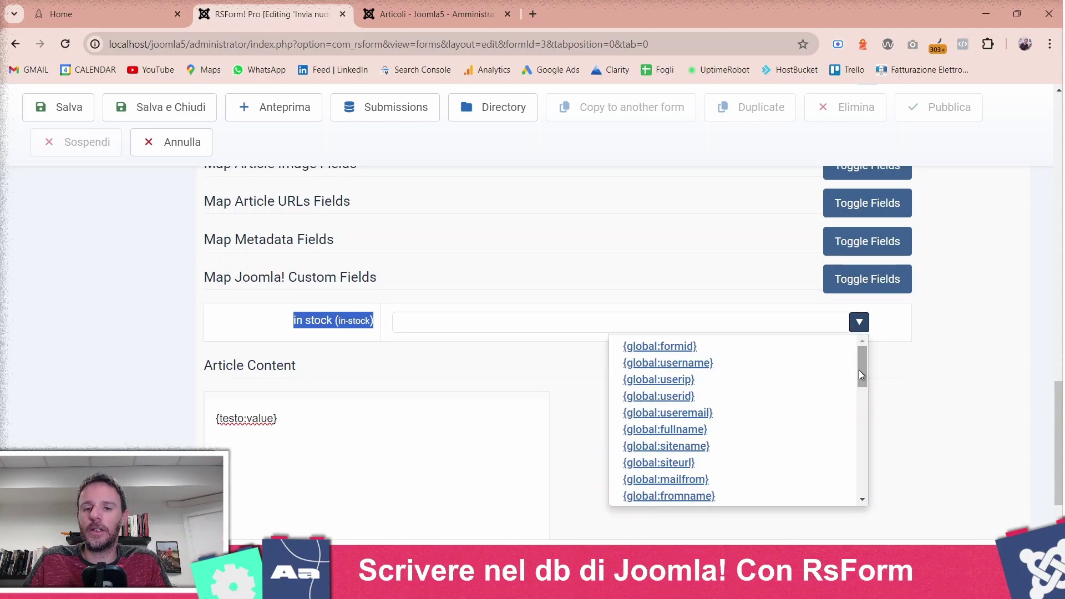
left_click_drag(859, 370, 851, 497)
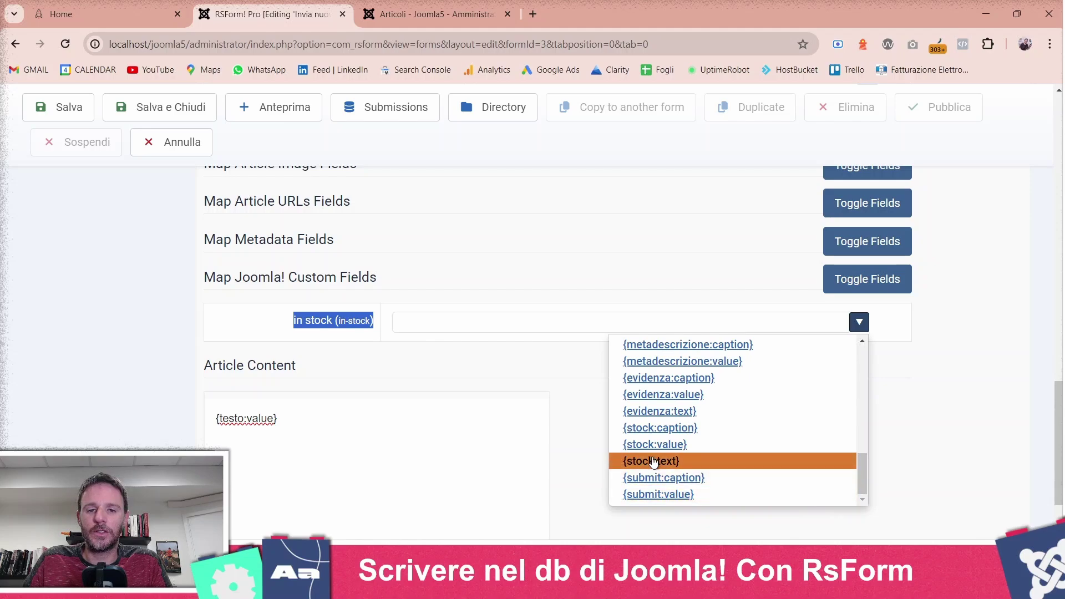
left_click(697, 445)
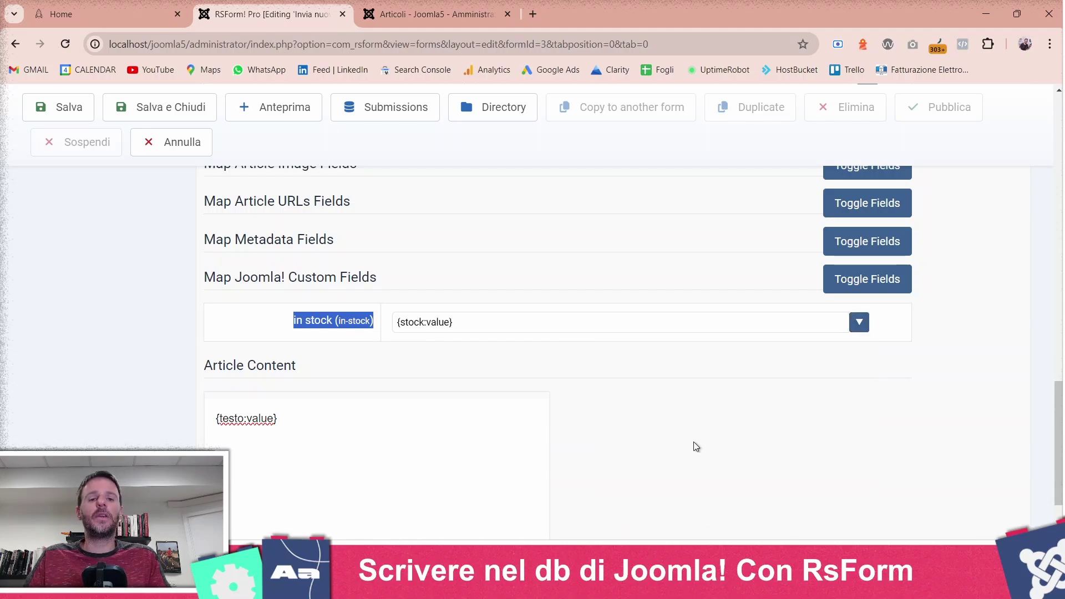
Step: Recheck the stock dropdown's options on the front-end form, and save the RSForm! Pro form with its custom field mapping
key("ctrl+shift+Tab")
left_click(426, 472)
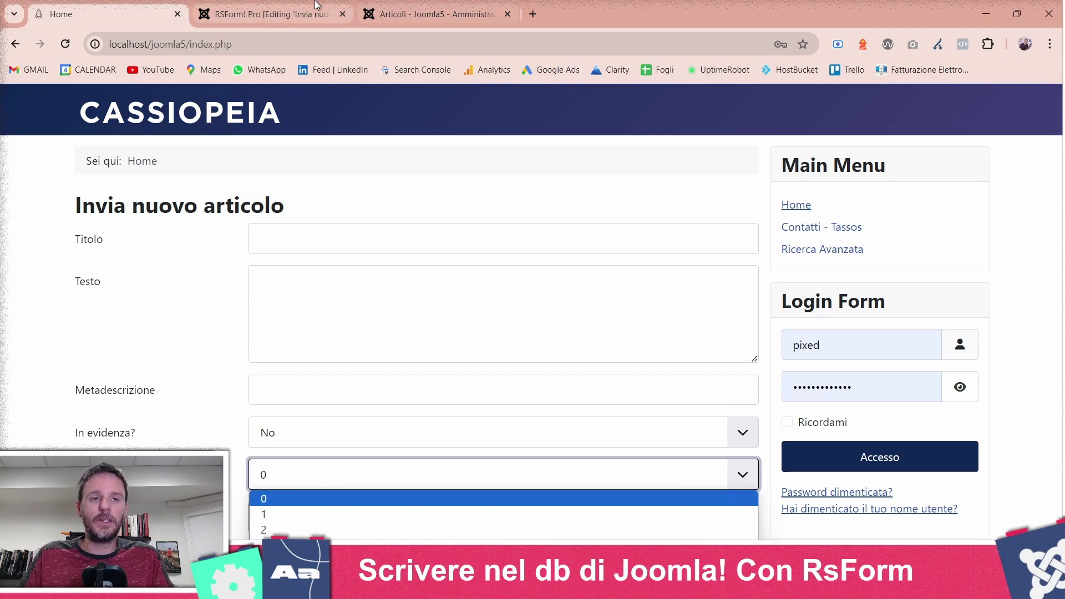
left_click(233, 17)
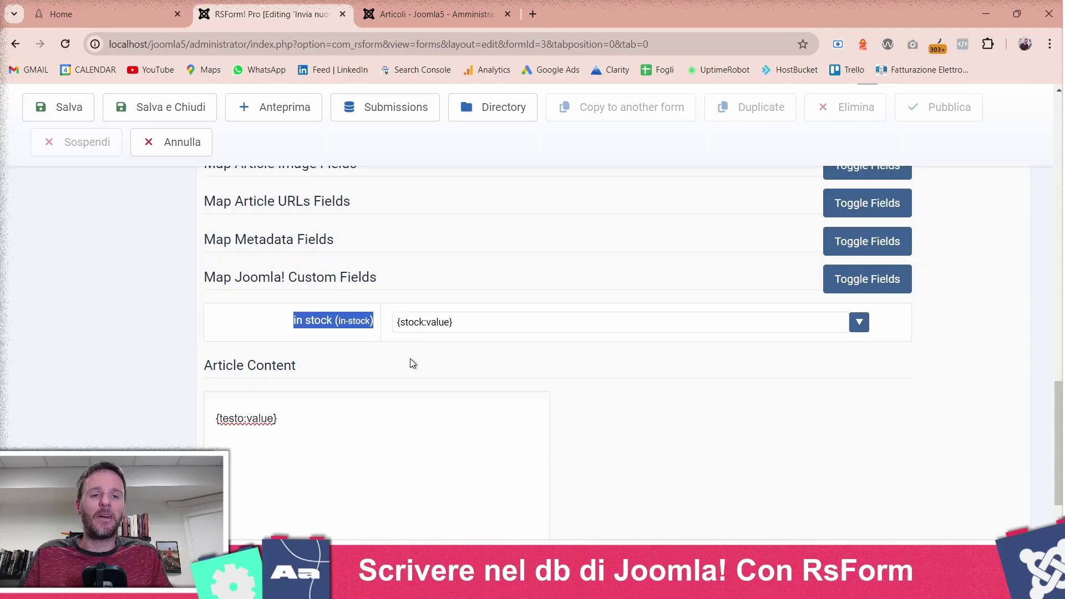
left_click(696, 399)
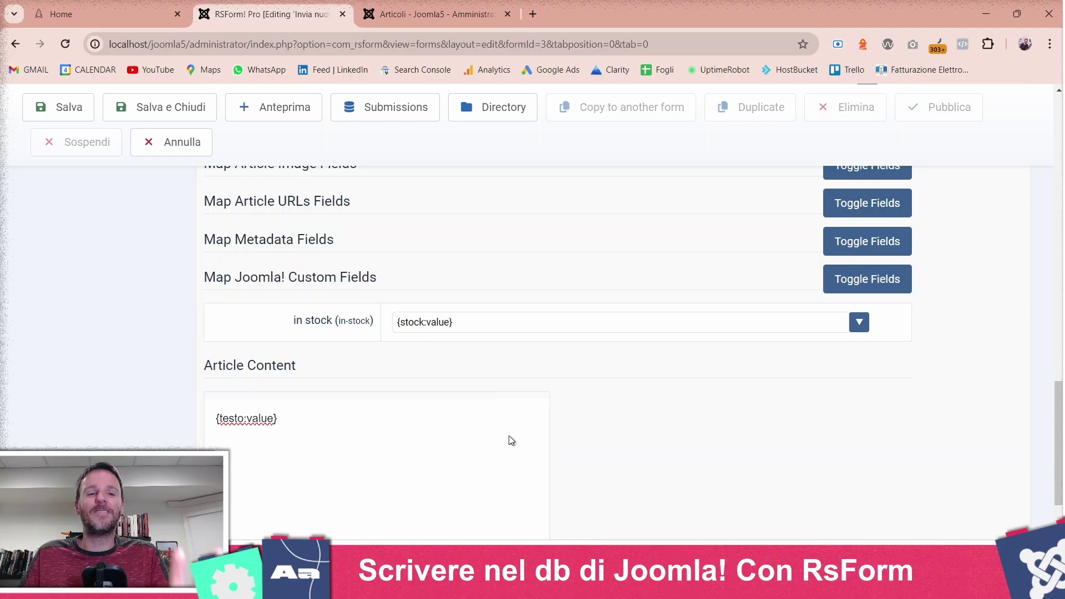
scroll(507, 440, "up", 10)
scroll(477, 440, "up", 15)
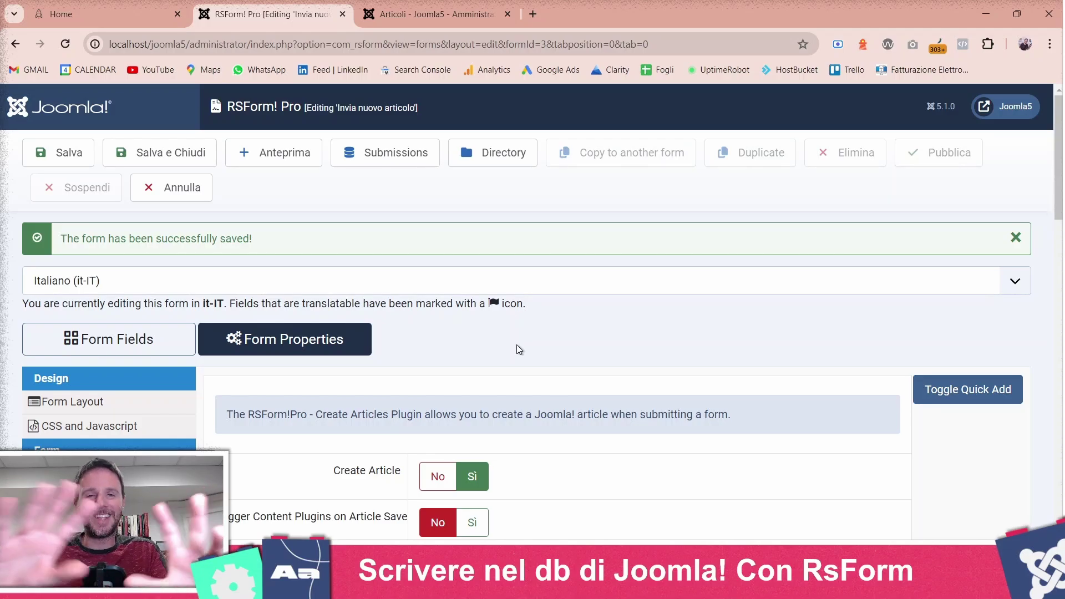
left_click(39, 160)
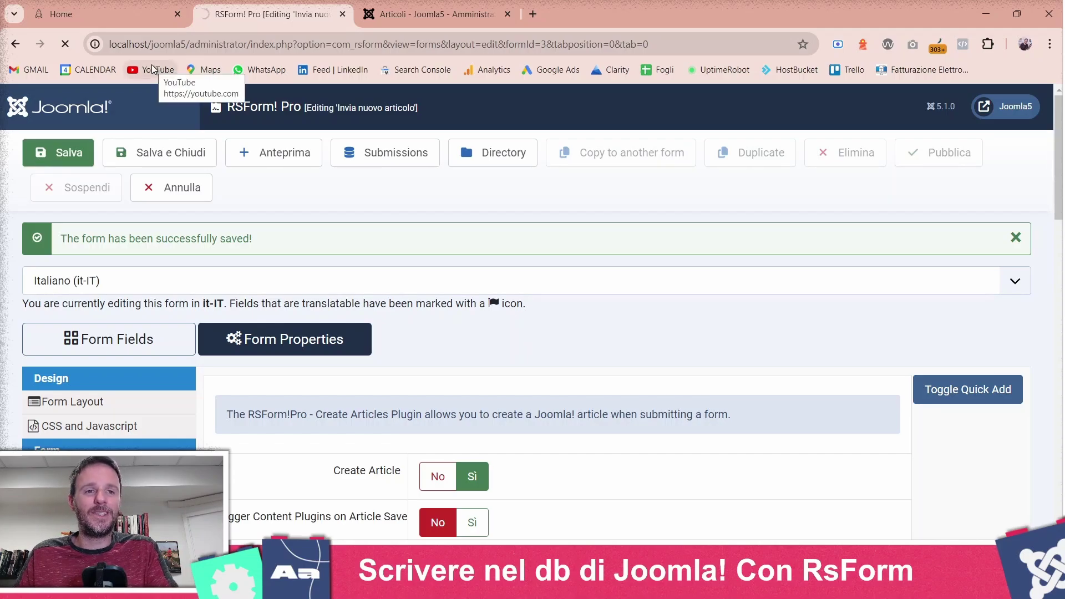
Step: Fill in the front-end form with the title "Titolo di articolo con campo aggiuntivo" and "test" as both text and meta description
left_click(160, 7)
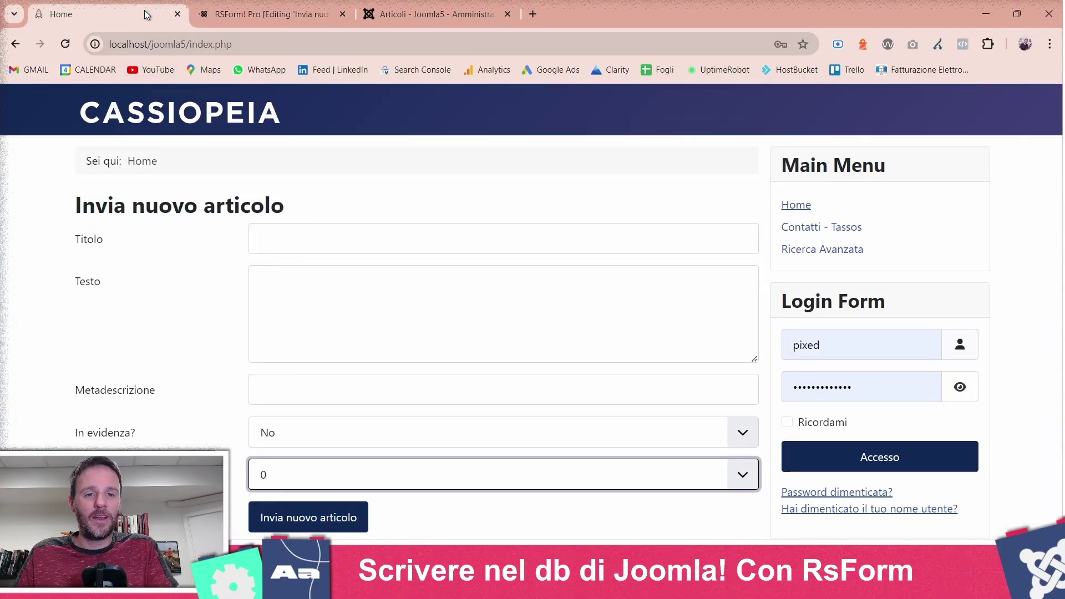
left_click(273, 234)
type("T")
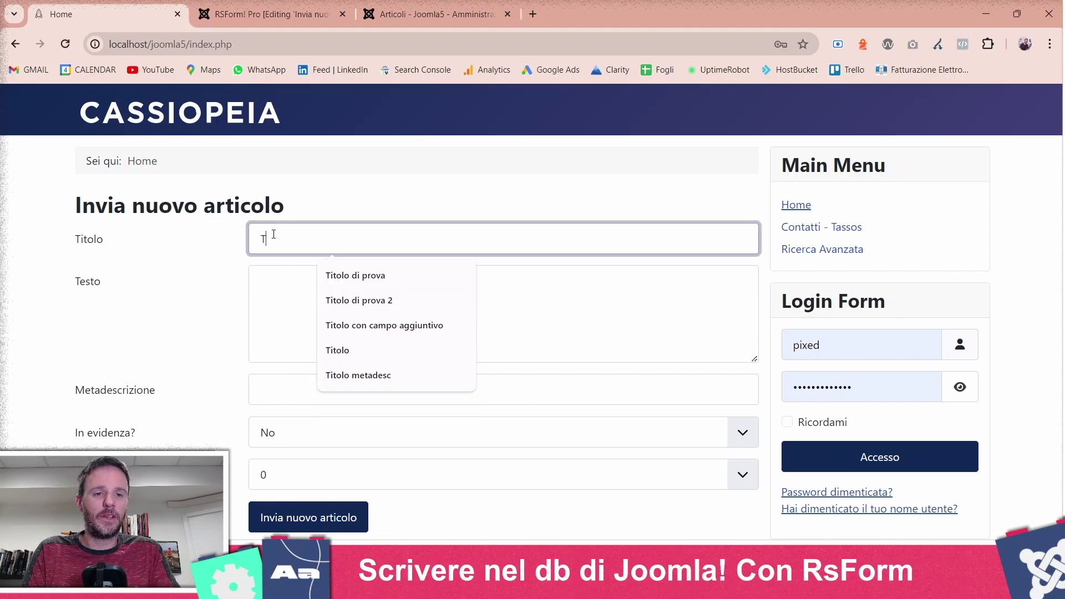
type("itolo di artico")
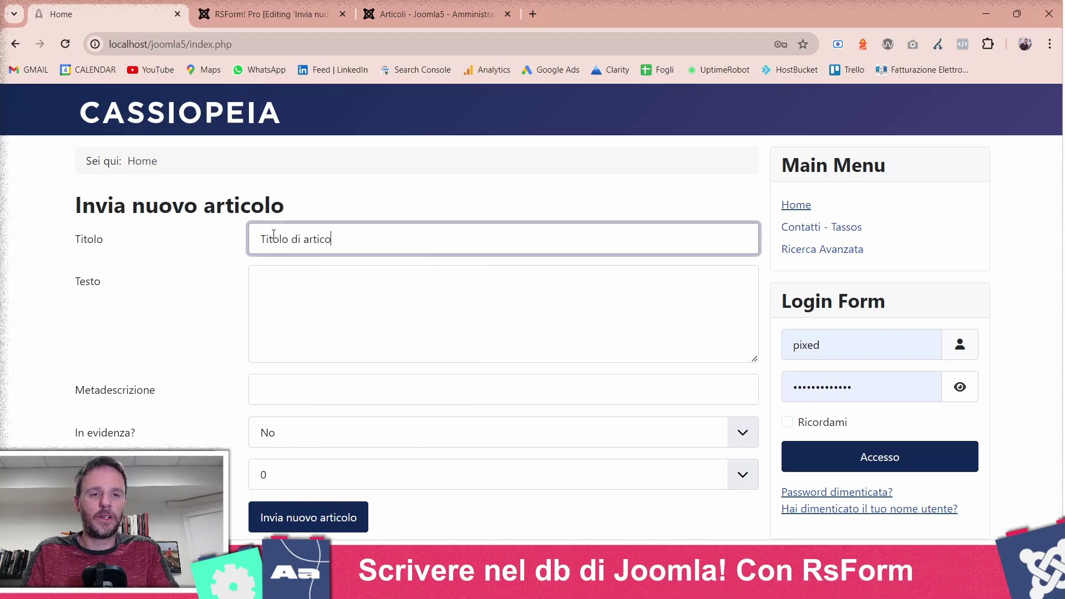
type("lo con campo aggiuntivo")
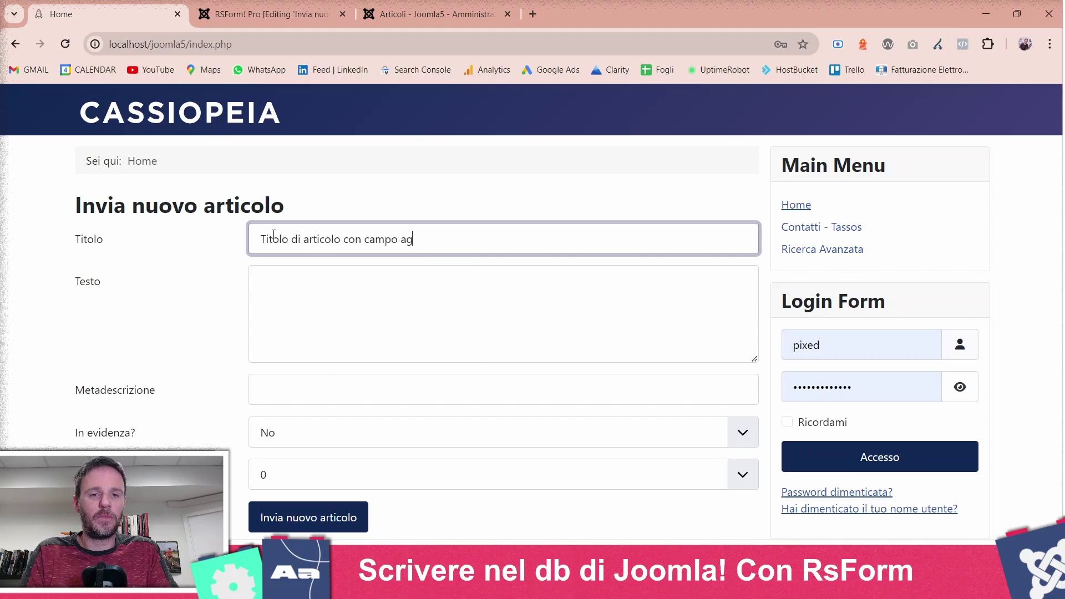
key("Tab")
type("test")
key("Tab")
type("test")
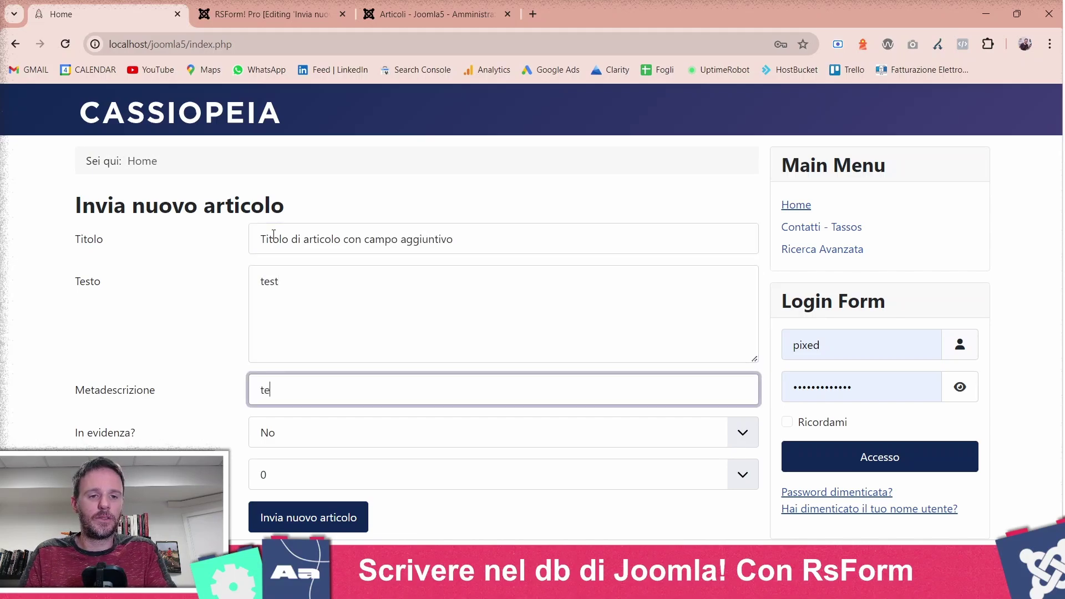
key("Tab")
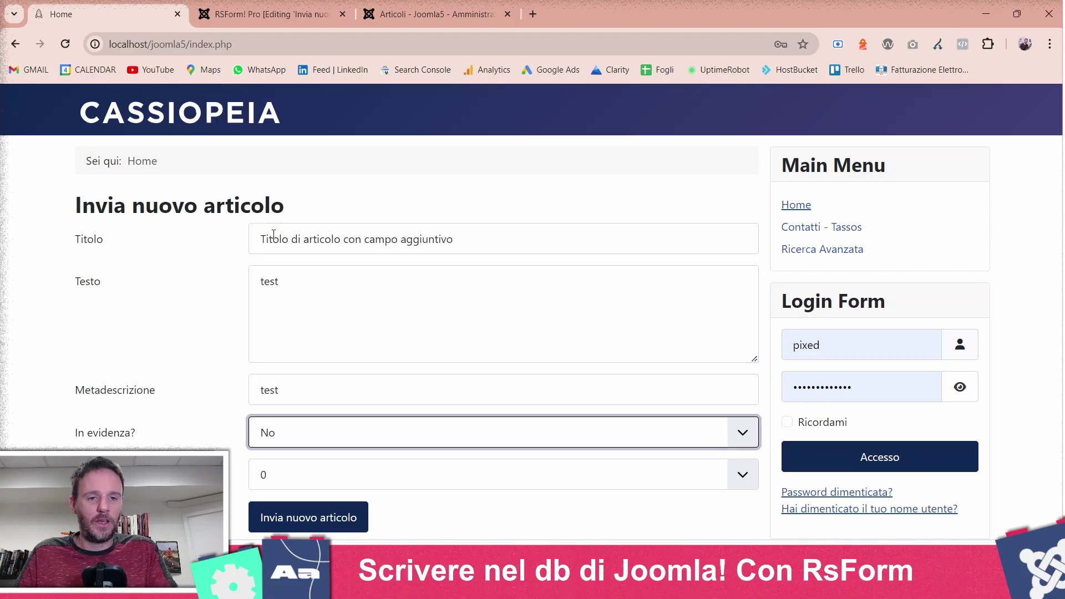
Step: Choose 2 in the stock dropdown, submit the new article and dismiss the confirmation
left_click(331, 466)
left_click(299, 534)
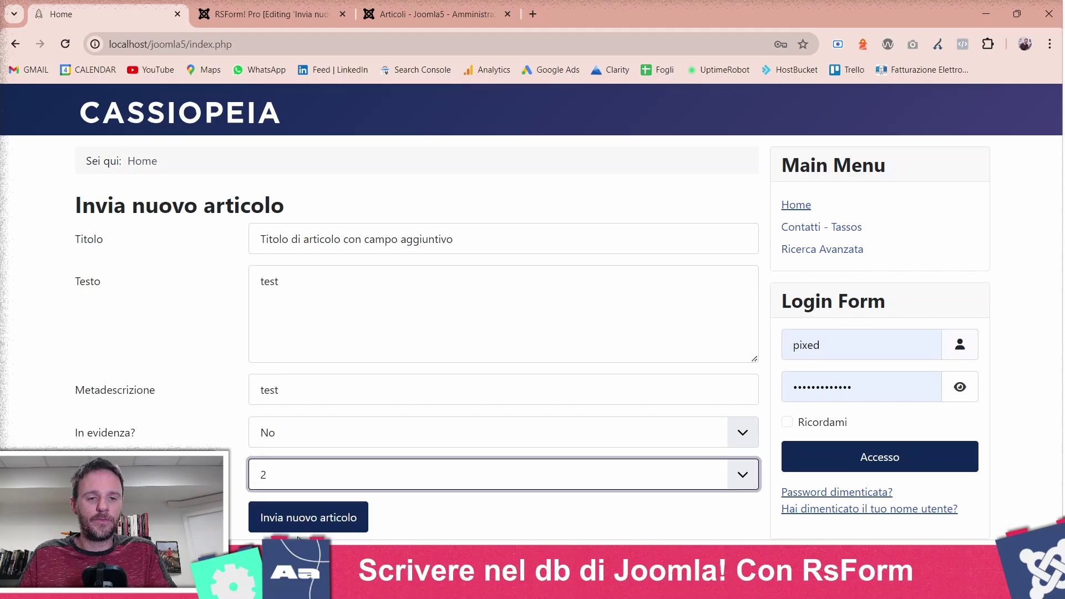
left_click(310, 517)
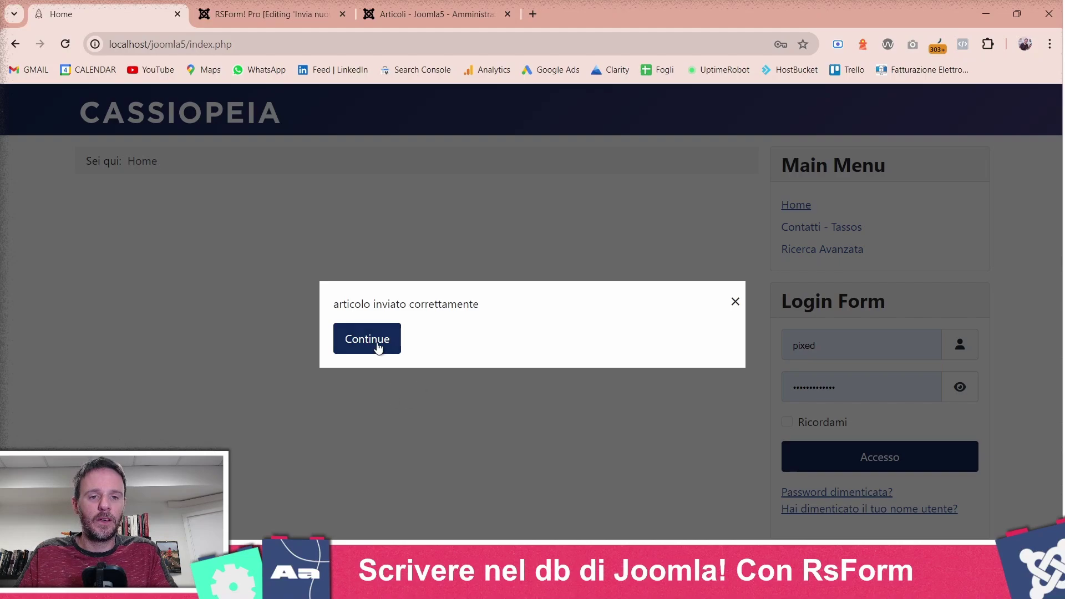
left_click(373, 344)
Step: Reload the Joomla article list, open the newly submitted article and check its "in stock" additional field against the front-end form
left_click(326, 3)
left_click(403, 16)
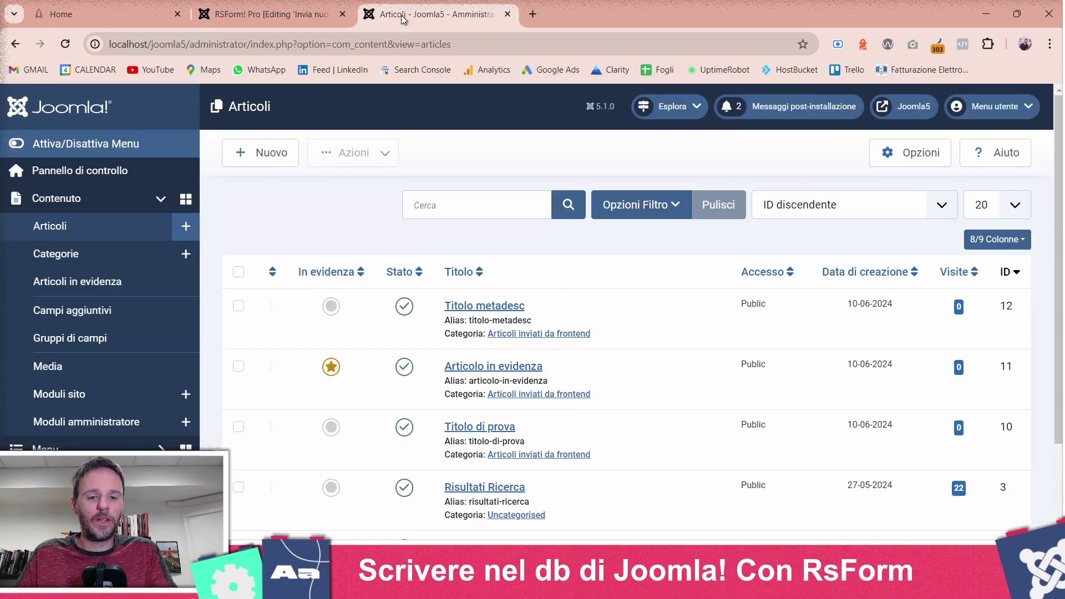
key("F5")
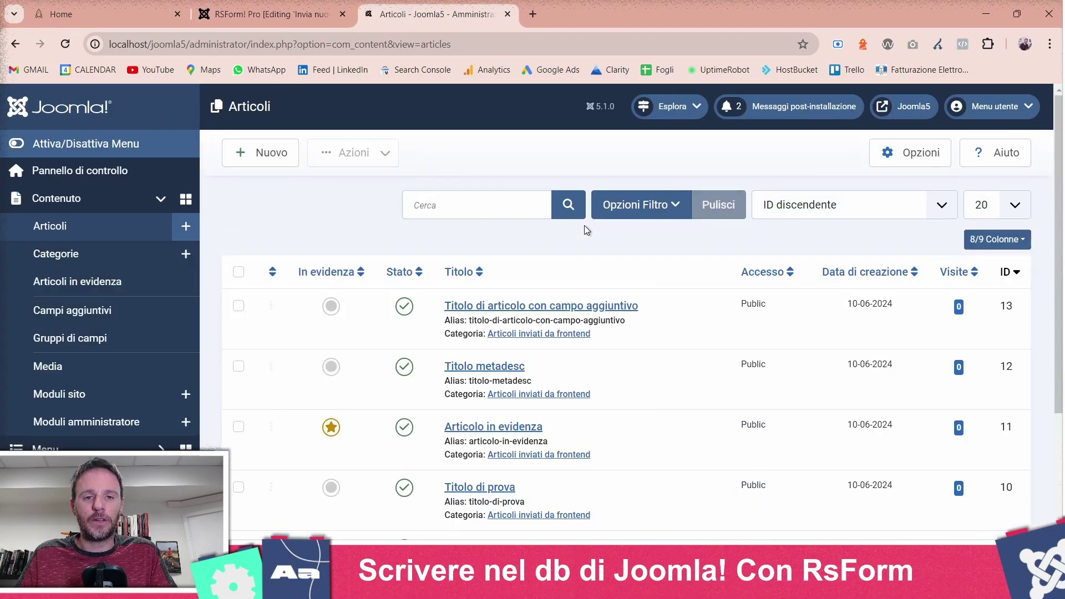
left_click(476, 308)
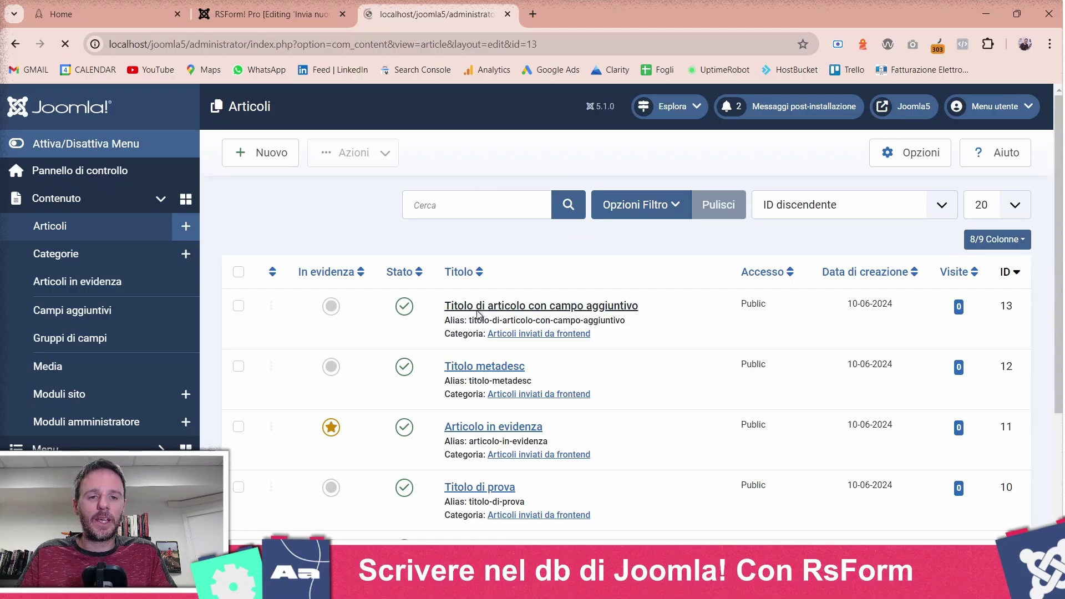
left_click(311, 277)
left_click(309, 369)
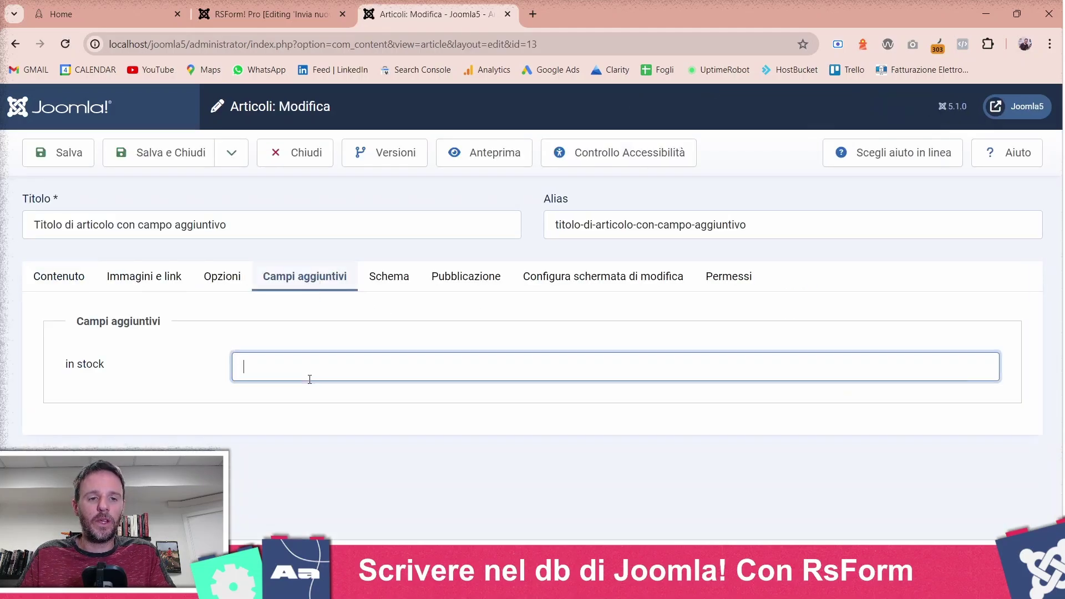
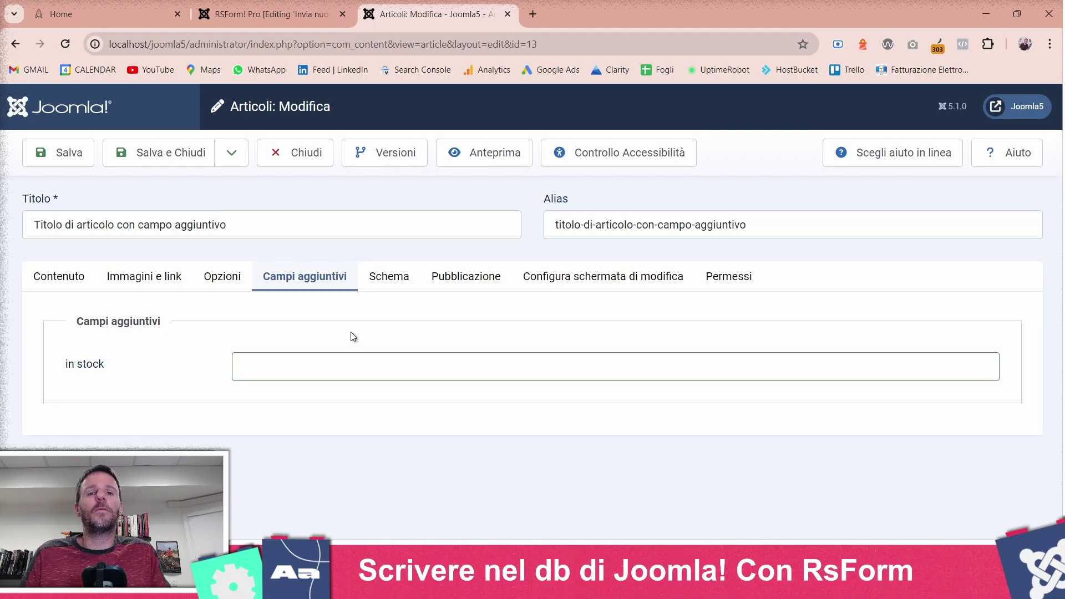
left_click(102, 7)
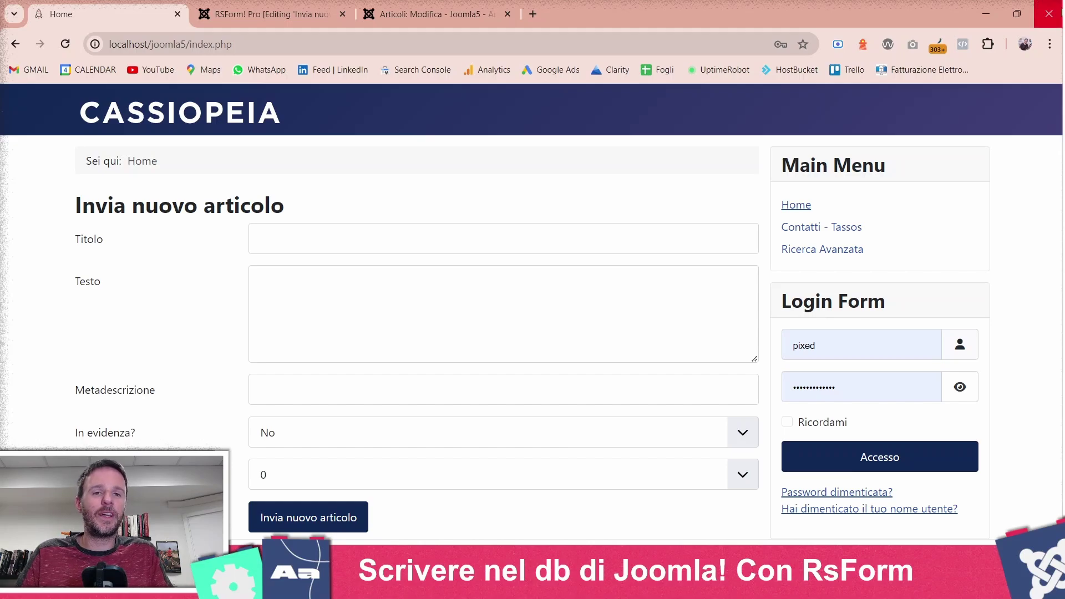
left_click(482, 7)
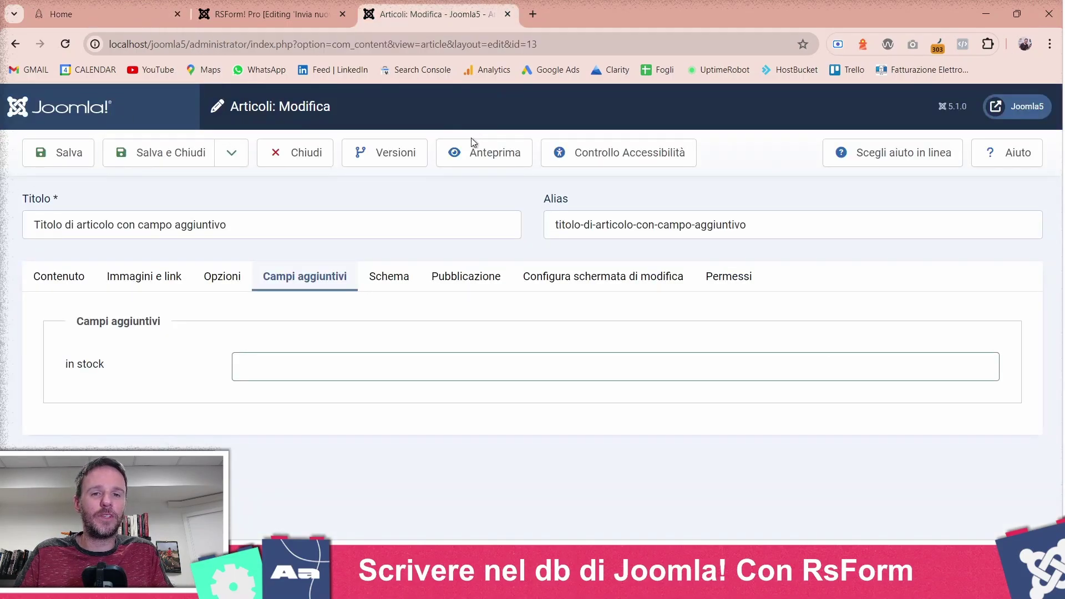
Step: Allow the Public group the "Modifica valore campo personalizzato" permission on the "in stock" additional field, then save and close the field
left_click(274, 148)
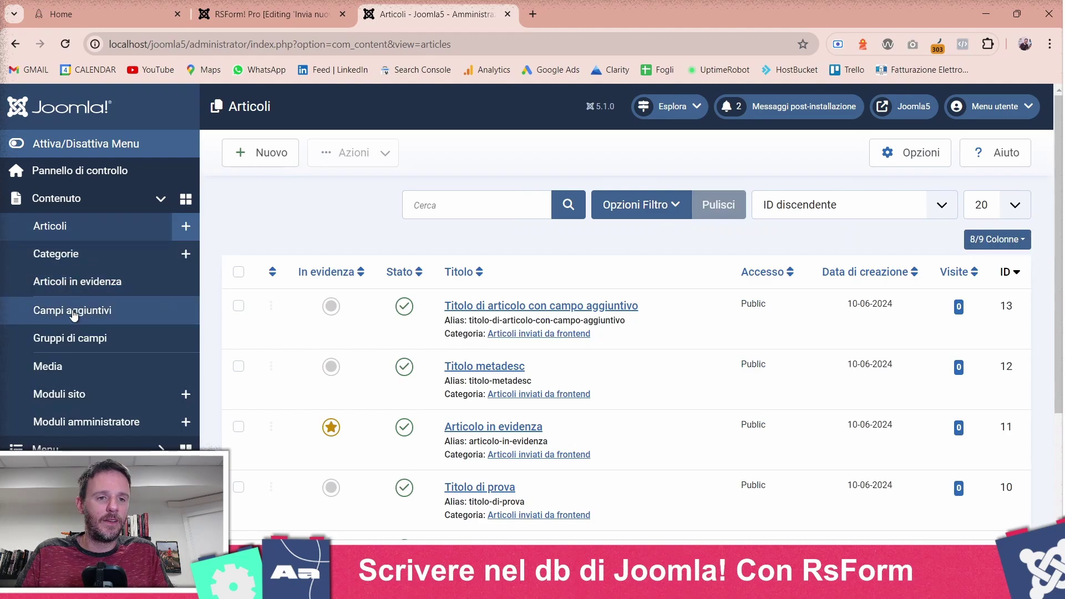
left_click(72, 309)
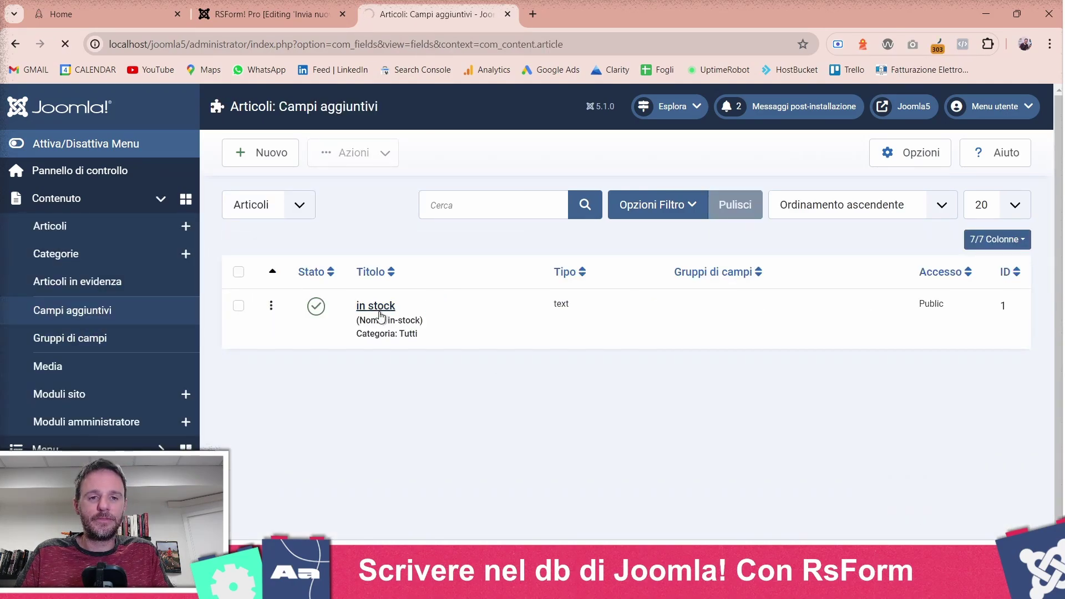
left_click(380, 312)
scroll(268, 247, "down", 1)
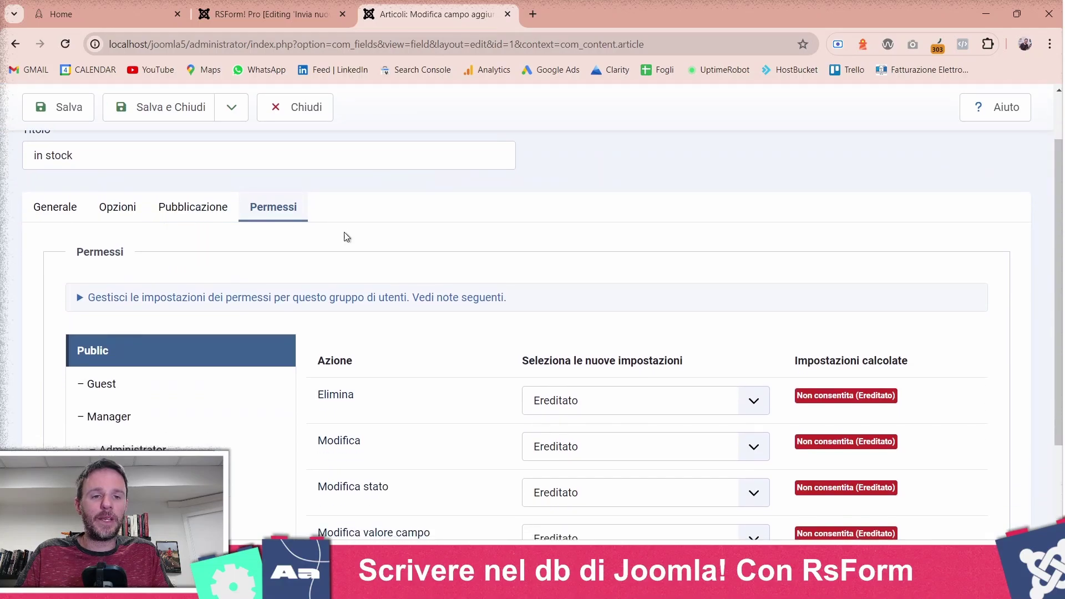
scroll(280, 209, "down", 1)
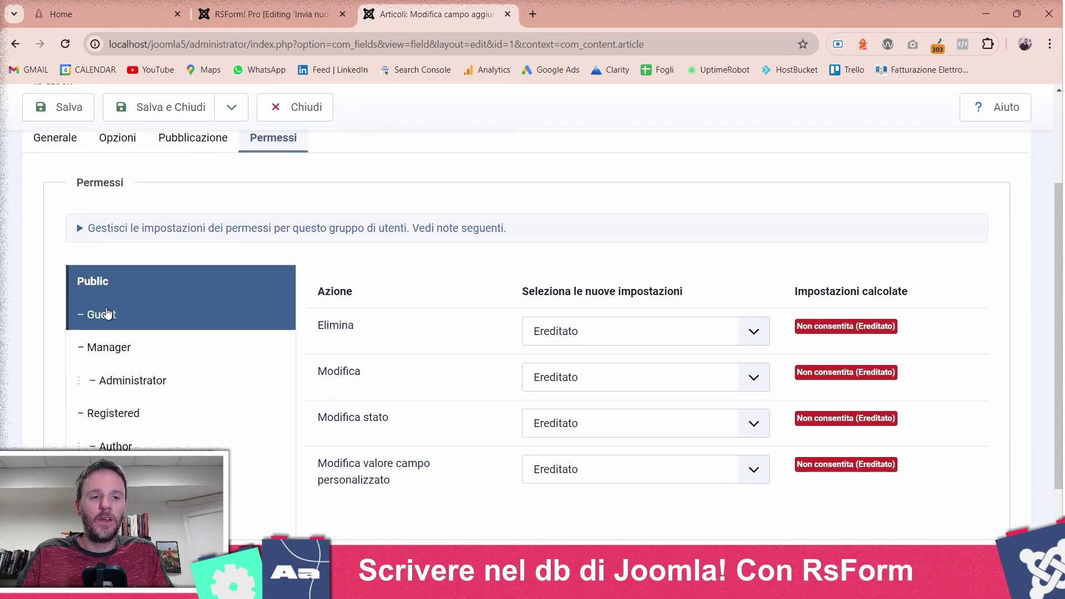
scroll(481, 361, "down", 1)
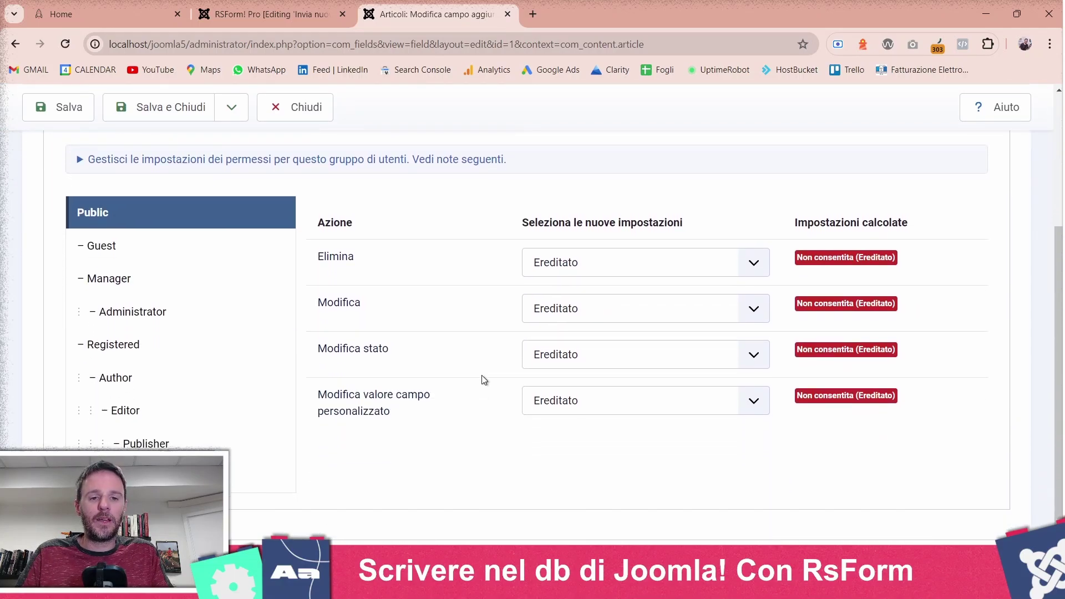
left_click(633, 410)
left_click(636, 436)
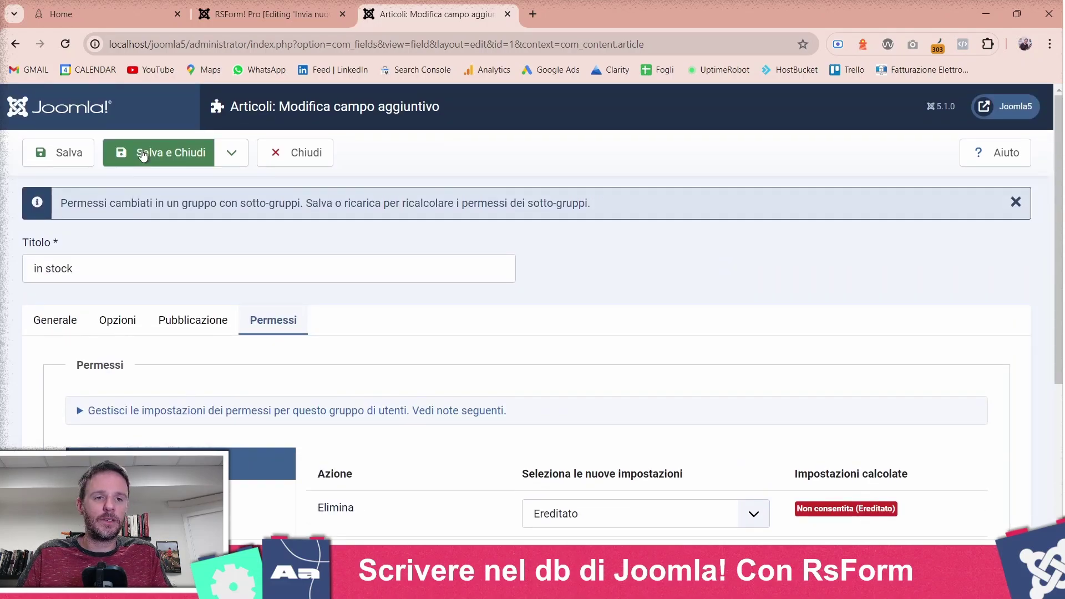
left_click(143, 151)
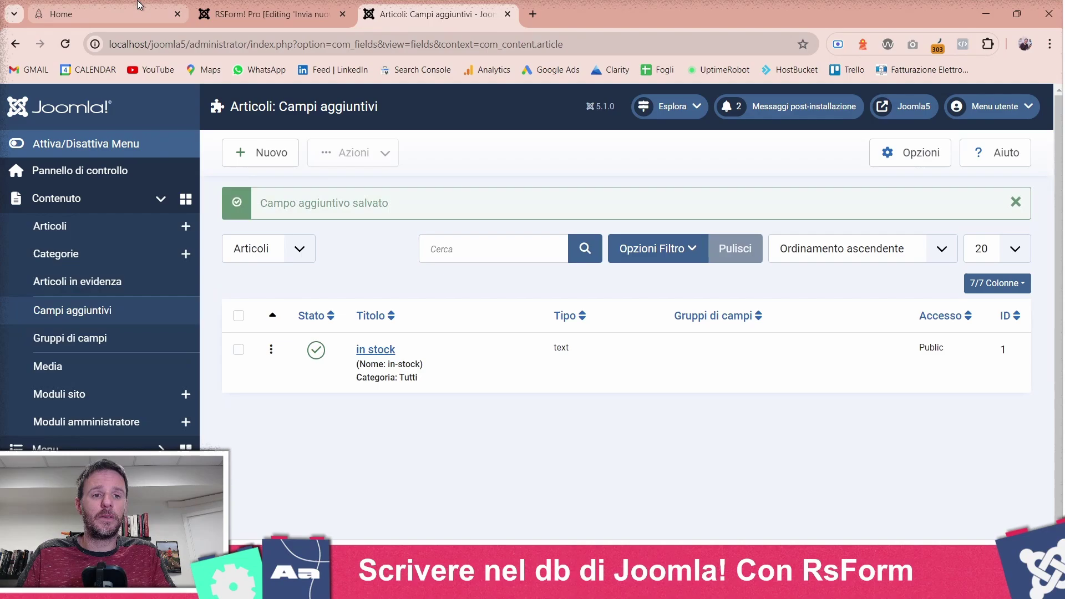
Step: Fill in the front-end form with the title "Titolo con campo OK", "testo" as text and meta description, and "In evidenza?" set to Si
left_click(138, 7)
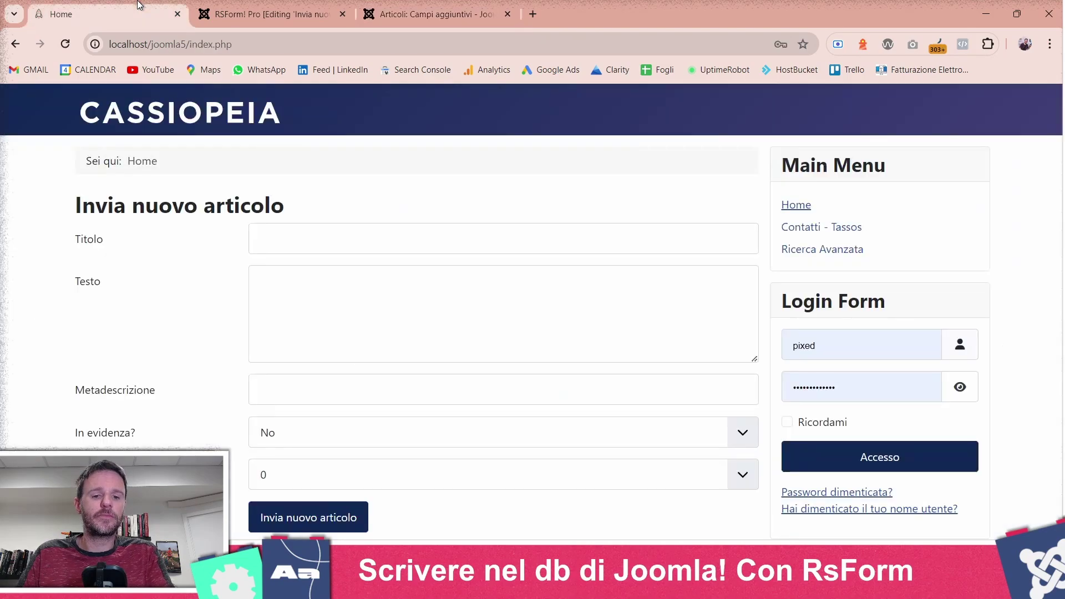
left_click(293, 250)
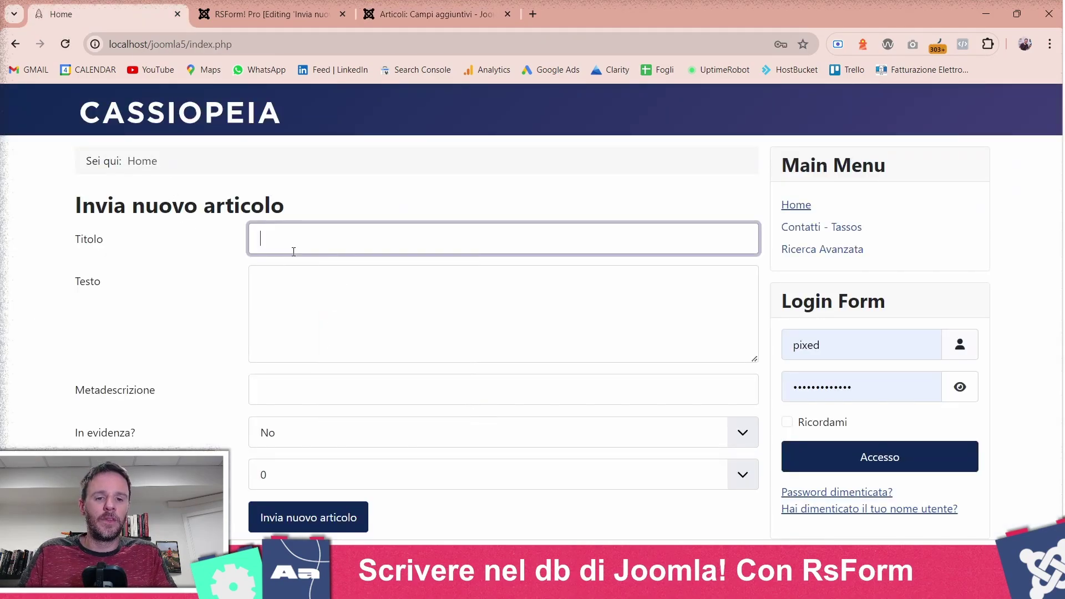
type("Titolo con campo OK")
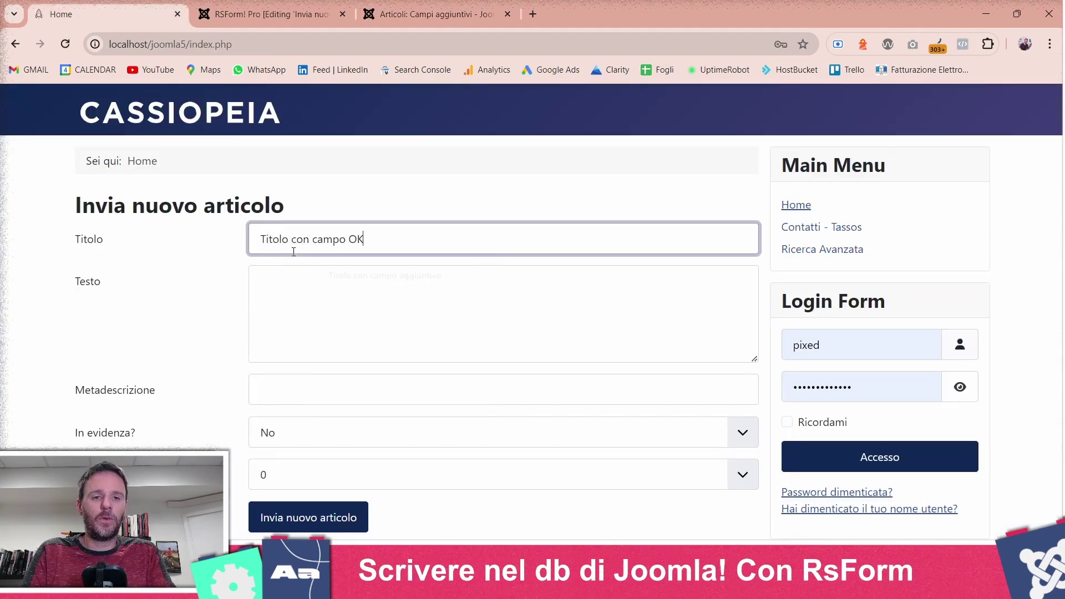
key("Tab")
type("testo")
key("Tab")
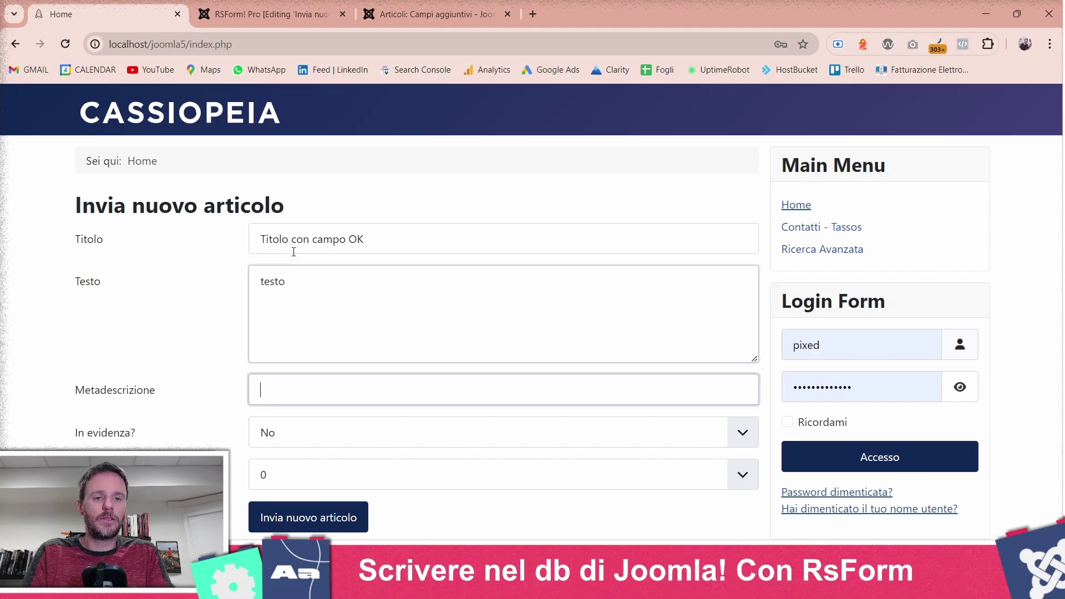
type("testo")
key("Tab")
key("Down")
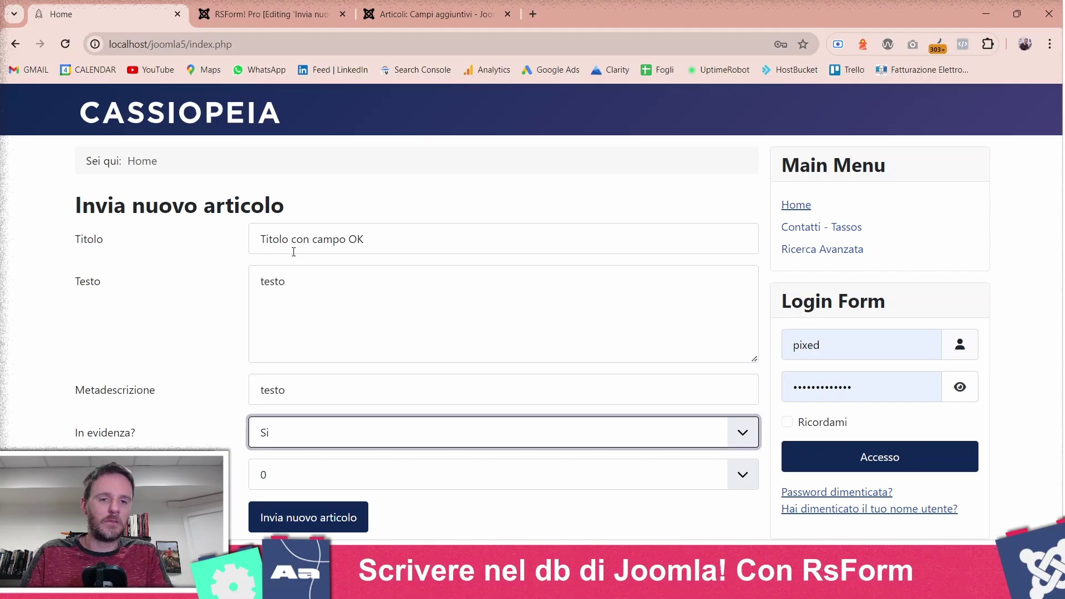
key("Tab")
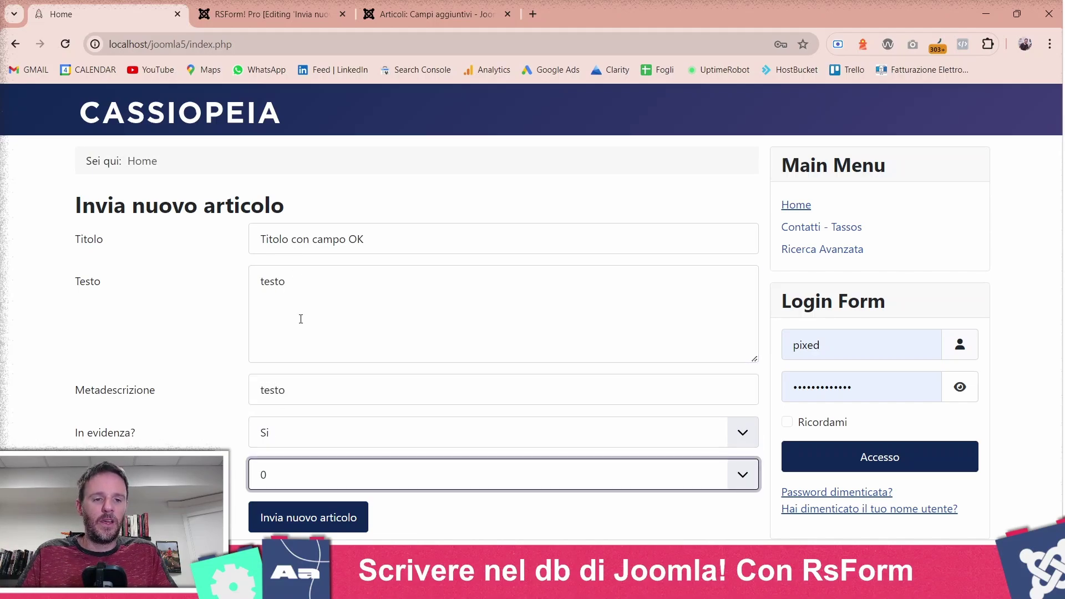
Step: Choose 1 in the stock dropdown, submit the article and dismiss the confirmation
left_click(297, 474)
left_click(297, 510)
left_click(298, 513)
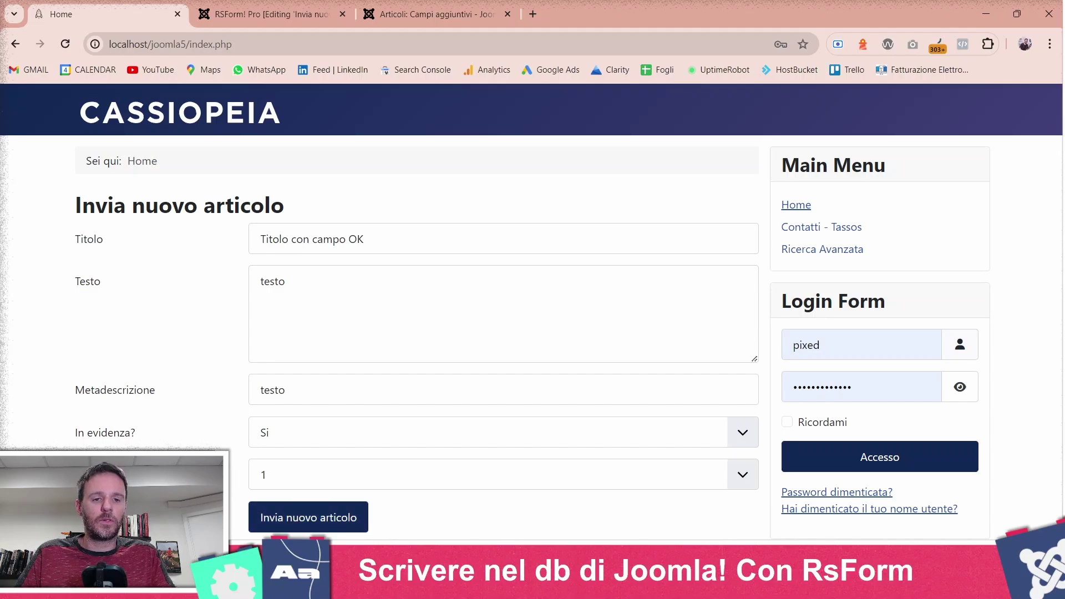
left_click(317, 531)
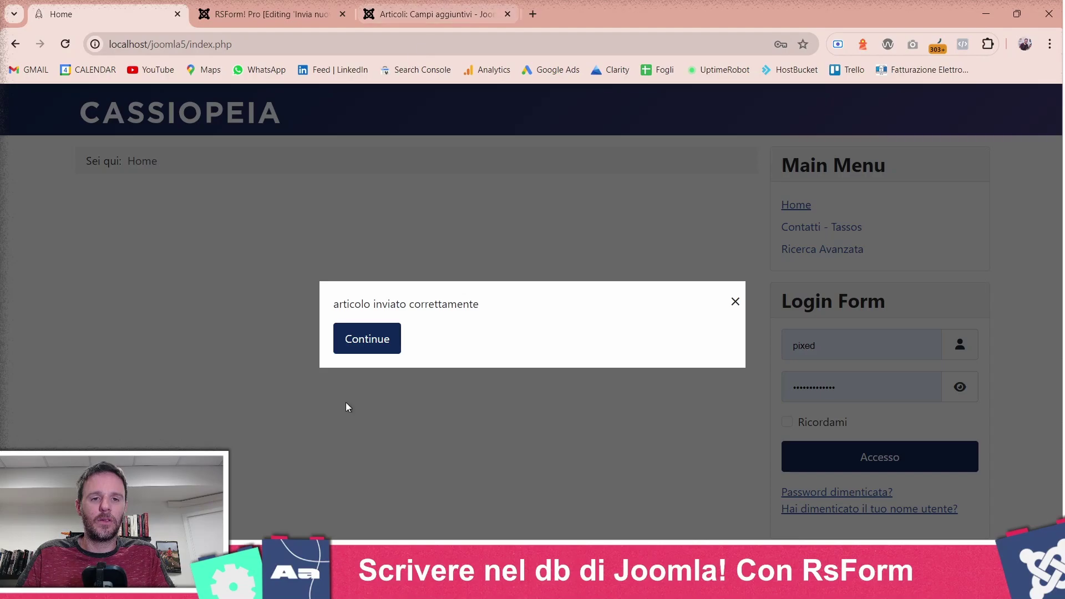
left_click(360, 345)
Step: Open the article "Titolo con campo OK" in the Joomla administrator and check its "in stock" additional field
left_click(438, 14)
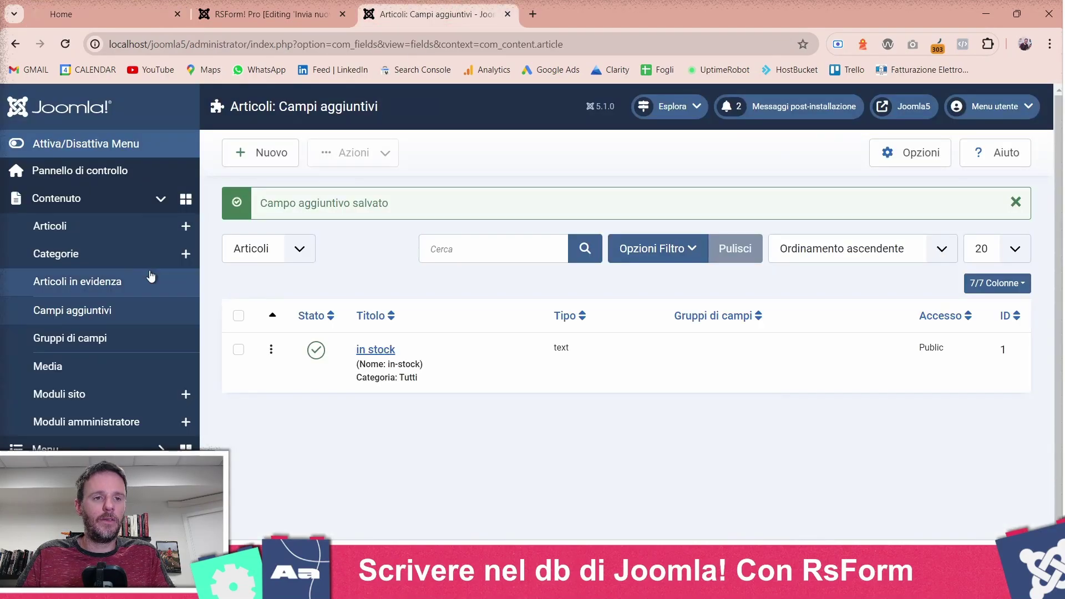
left_click(89, 227)
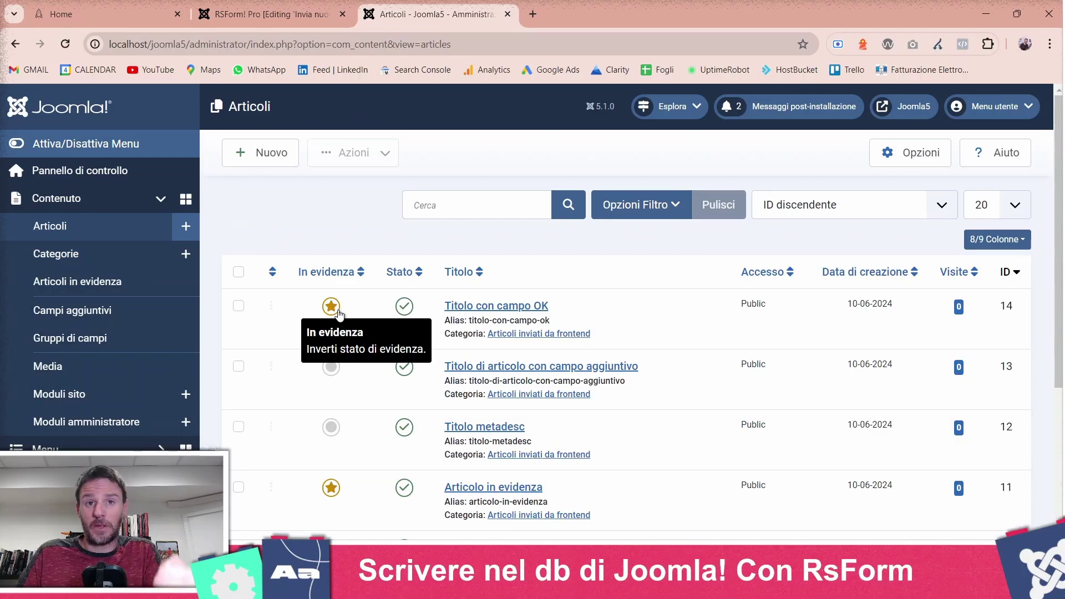
left_click(511, 309)
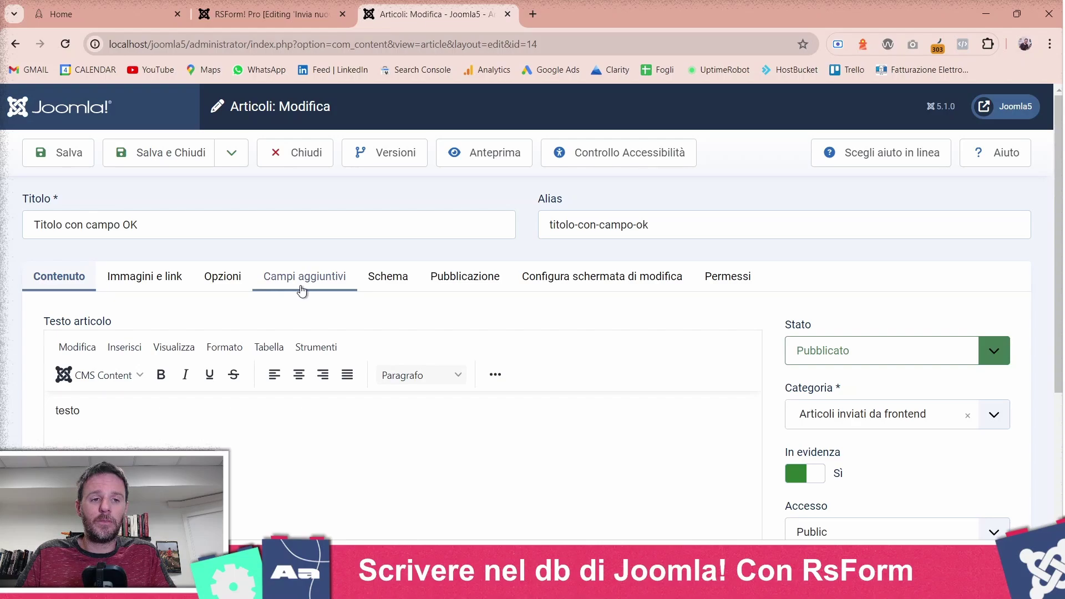
left_click(301, 287)
left_click(276, 373)
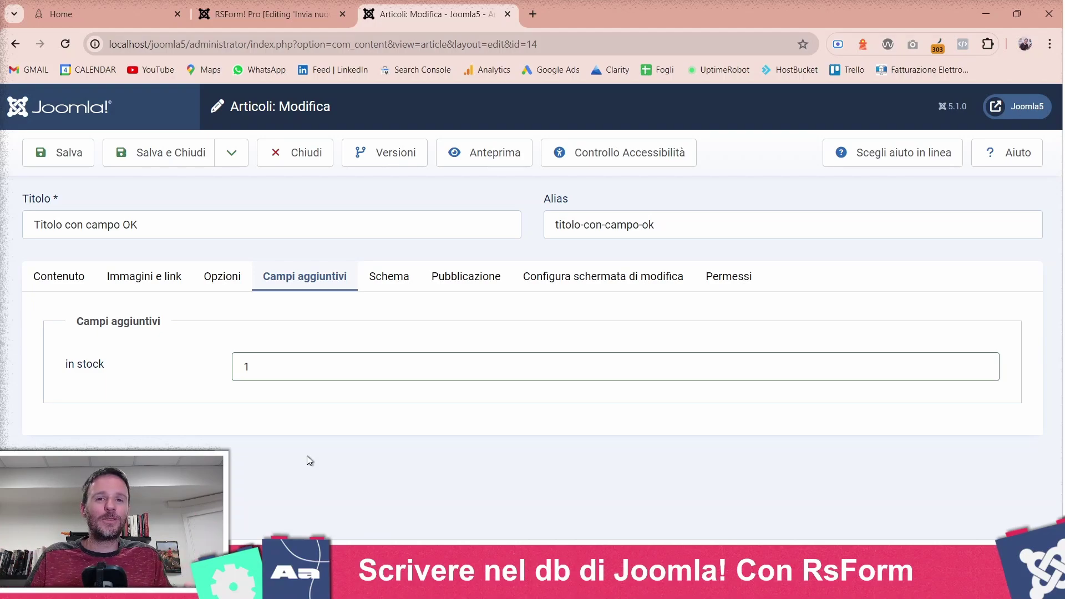
Step: Retitle the Homepage article as "Ricerca Avanzata", clear its alias so it regenerates from the title, then save and close it
left_click(42, 6)
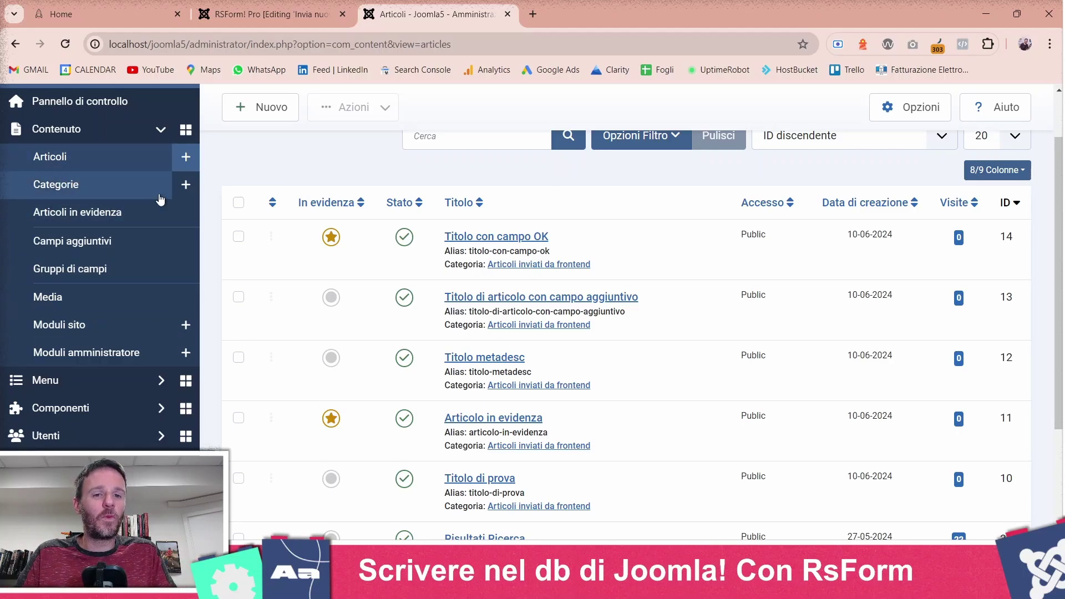
scroll(522, 348, "down", 3)
left_click(487, 399)
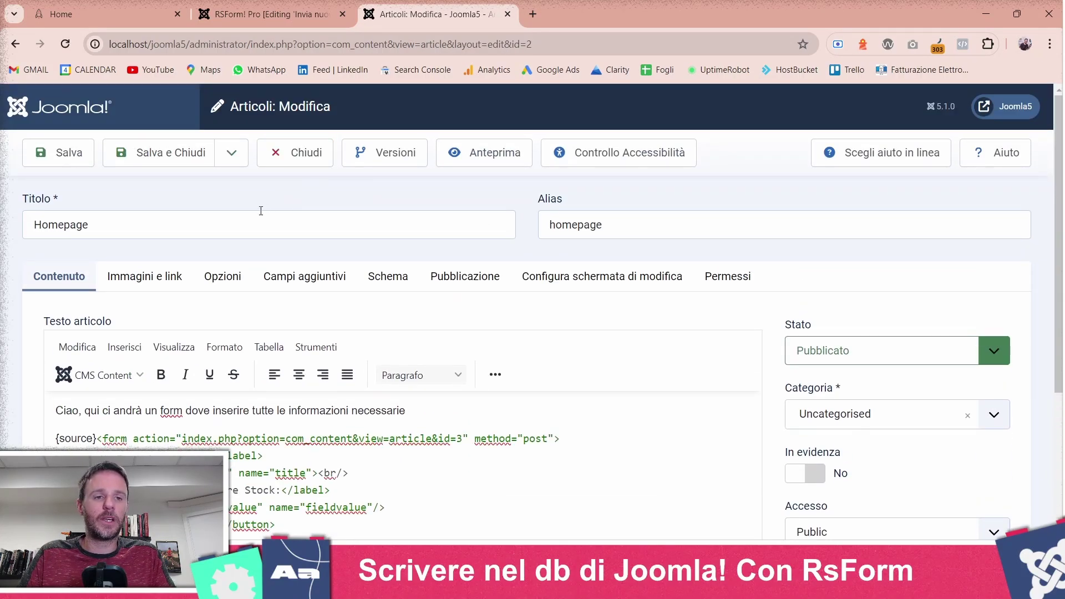
left_click_drag(244, 222, 2, 195)
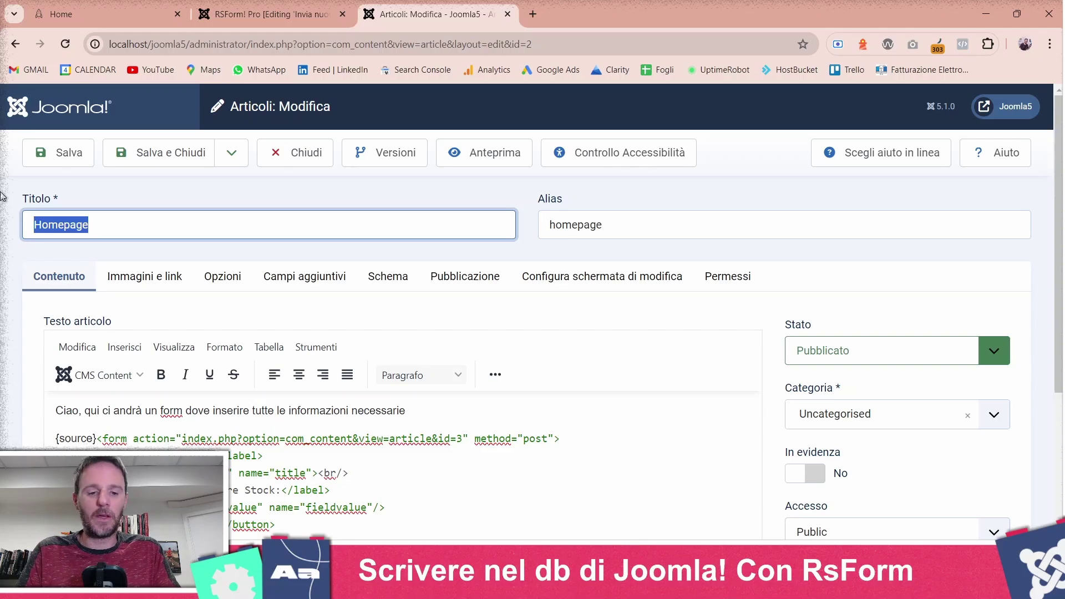
type("Ricerca")
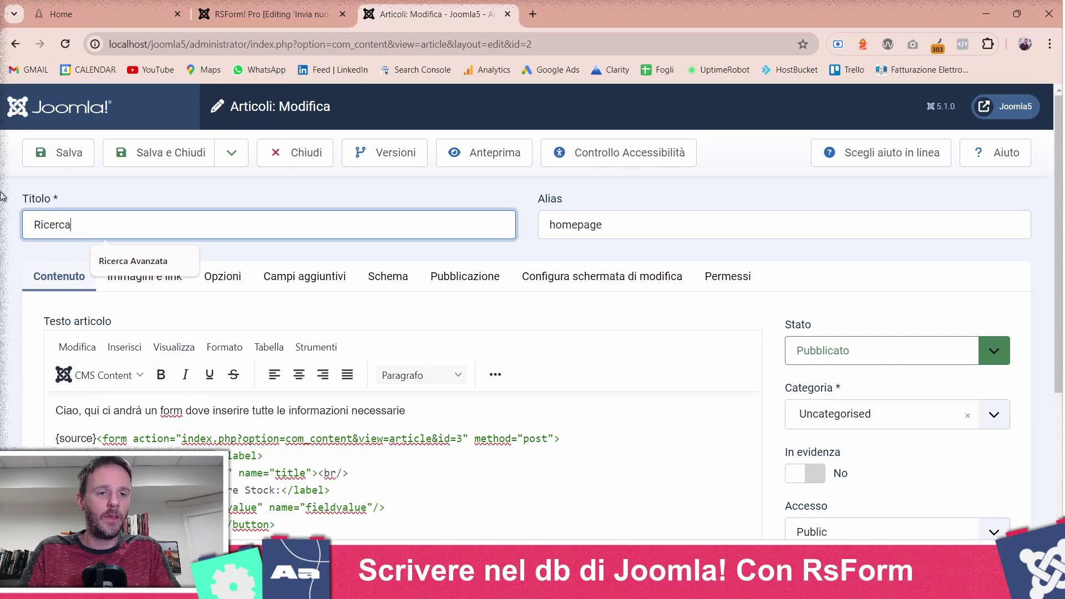
type(" Avanzata")
key("Tab")
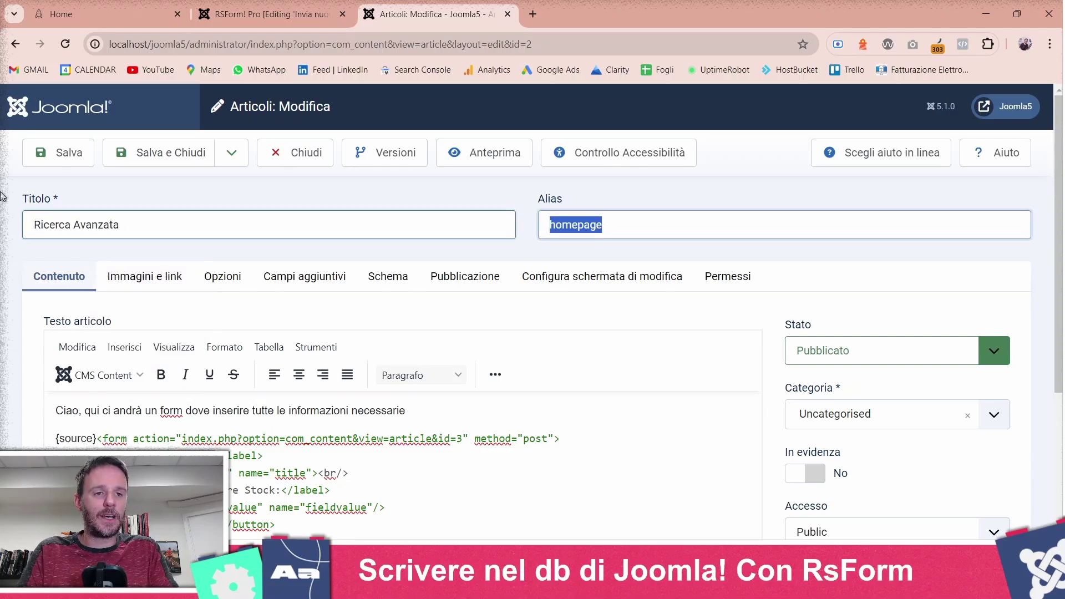
key("BackSpace")
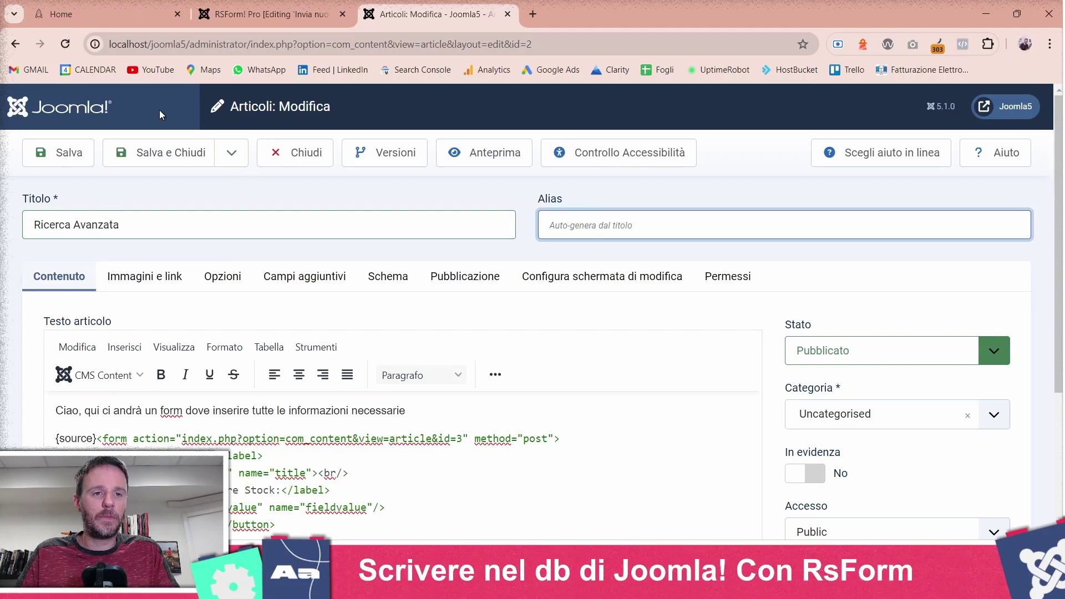
left_click(159, 153)
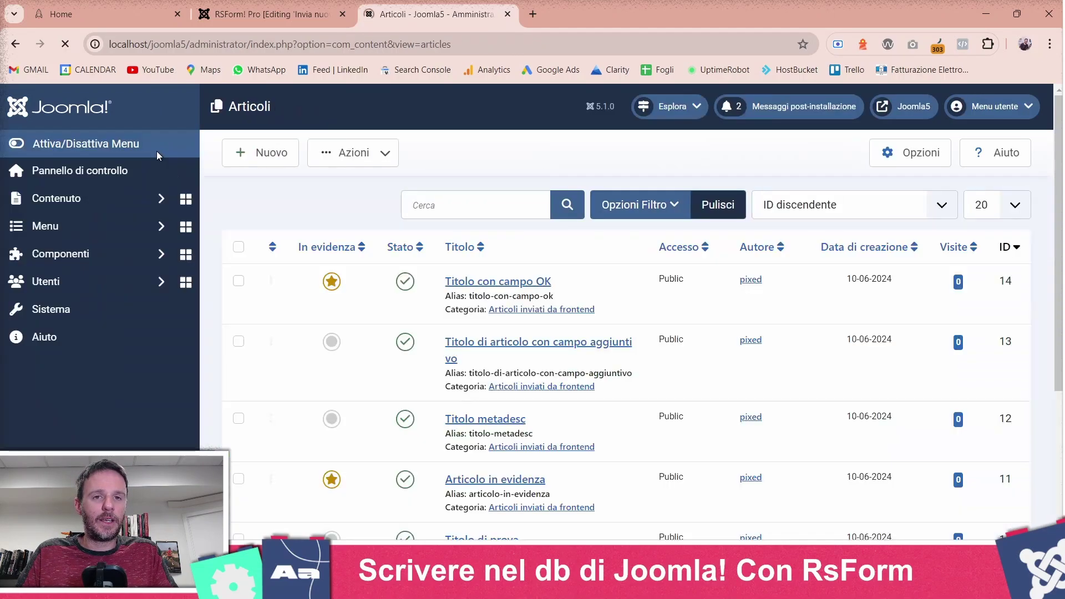
Step: Check which article the "Ricerca Avanzata" item of the Main Menu points to, and close it without changes
left_click(159, 200)
left_click(111, 233)
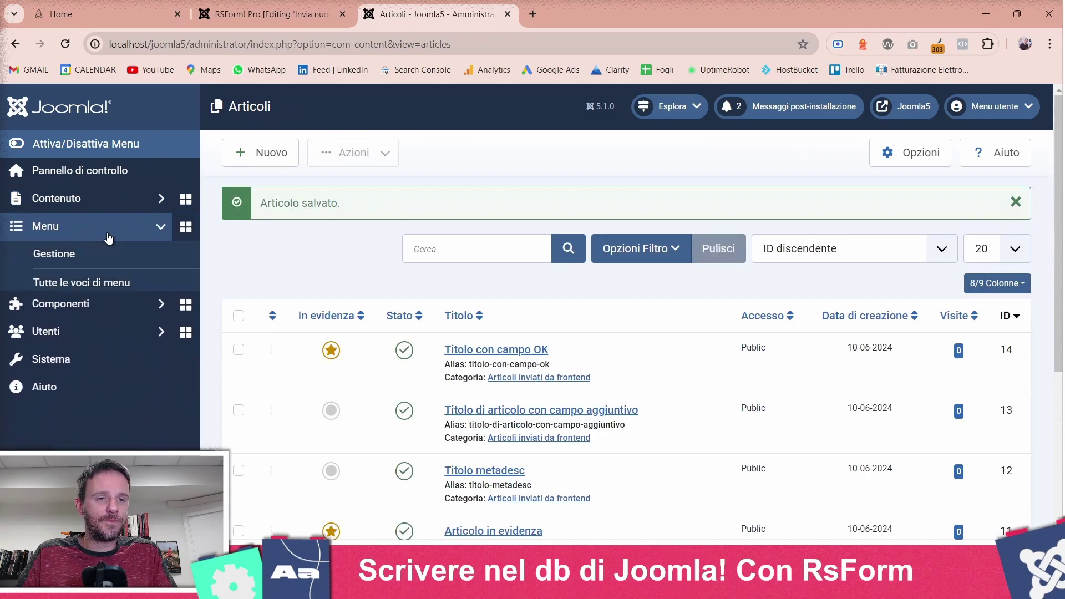
left_click(91, 327)
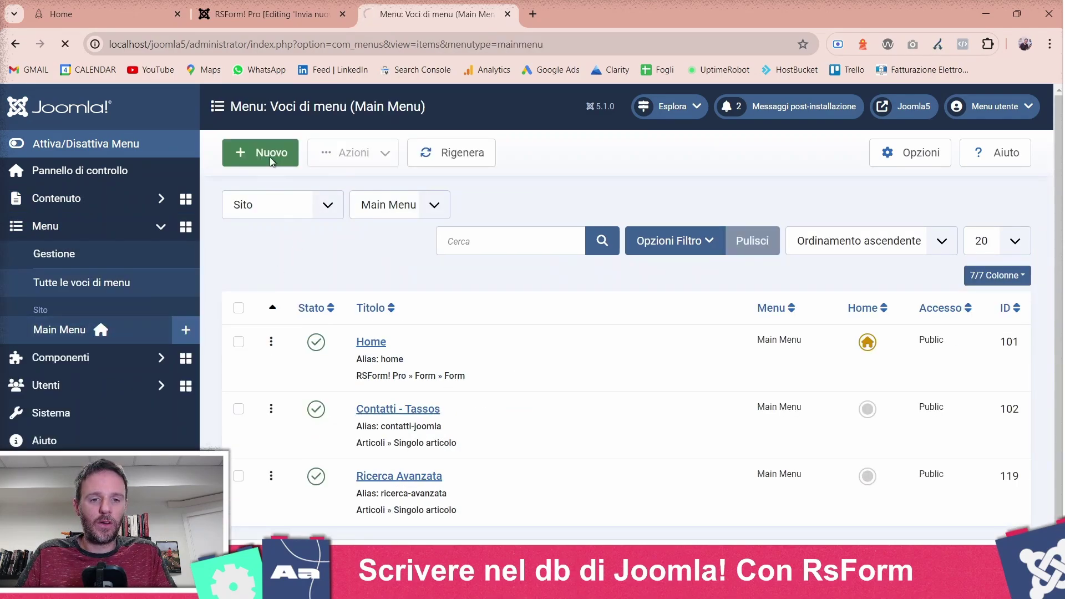
left_click(269, 158)
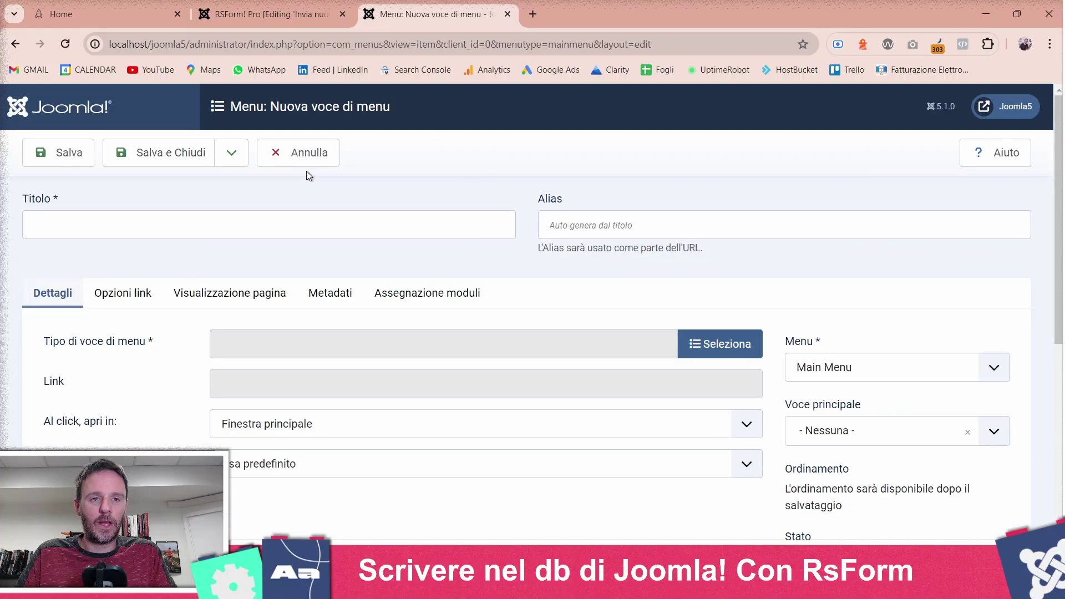
left_click(318, 153)
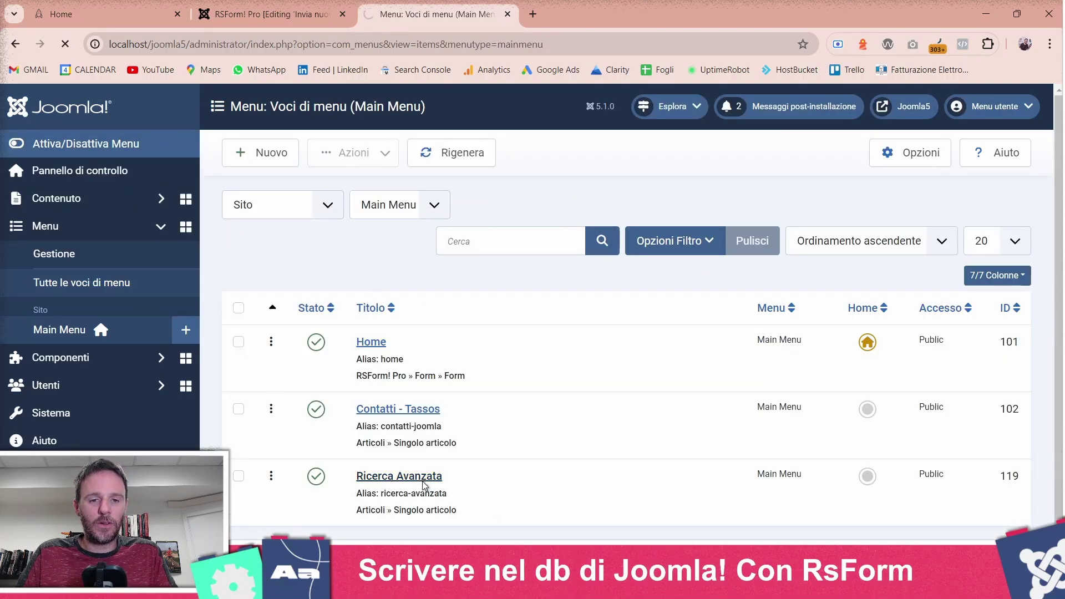
left_click(425, 479)
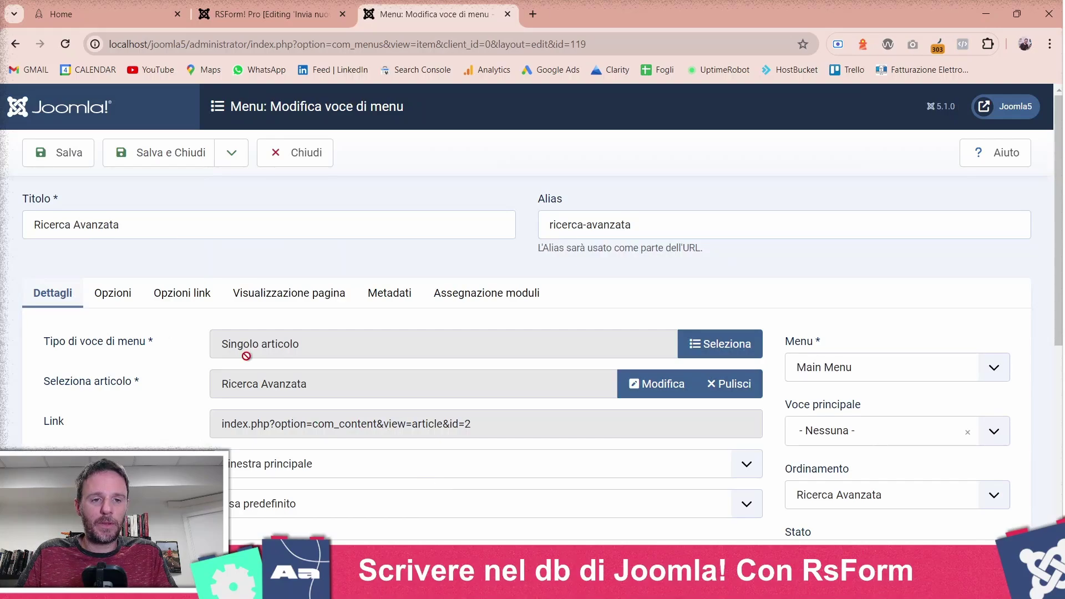
left_click_drag(244, 389, 252, 199)
left_click(314, 151)
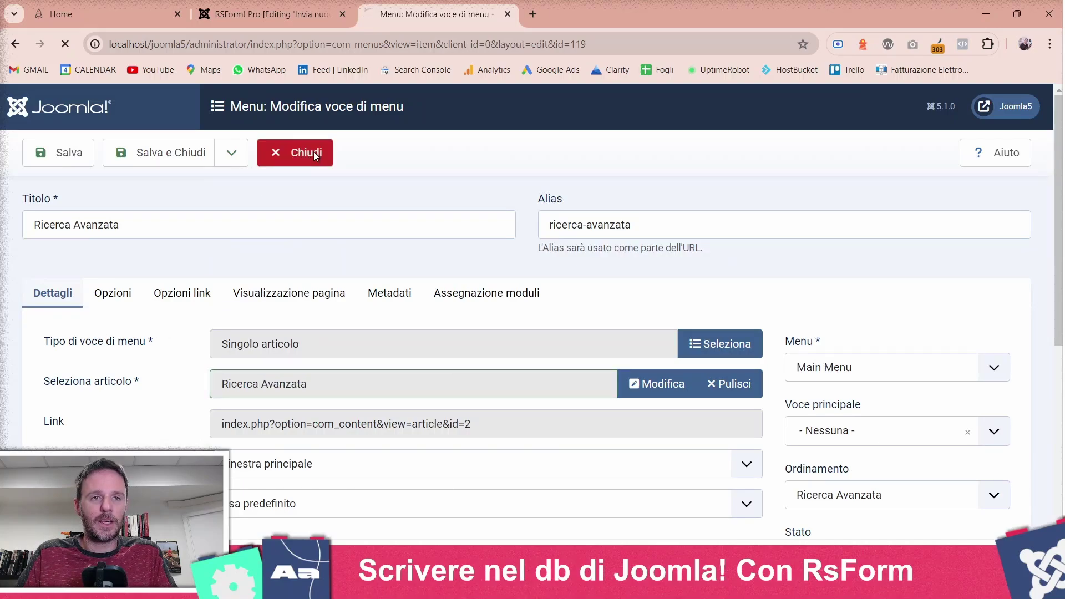
Step: Reload the front-end home page and open the "Ricerca Avanzata" page from the main menu
left_click(65, 7)
key("F5")
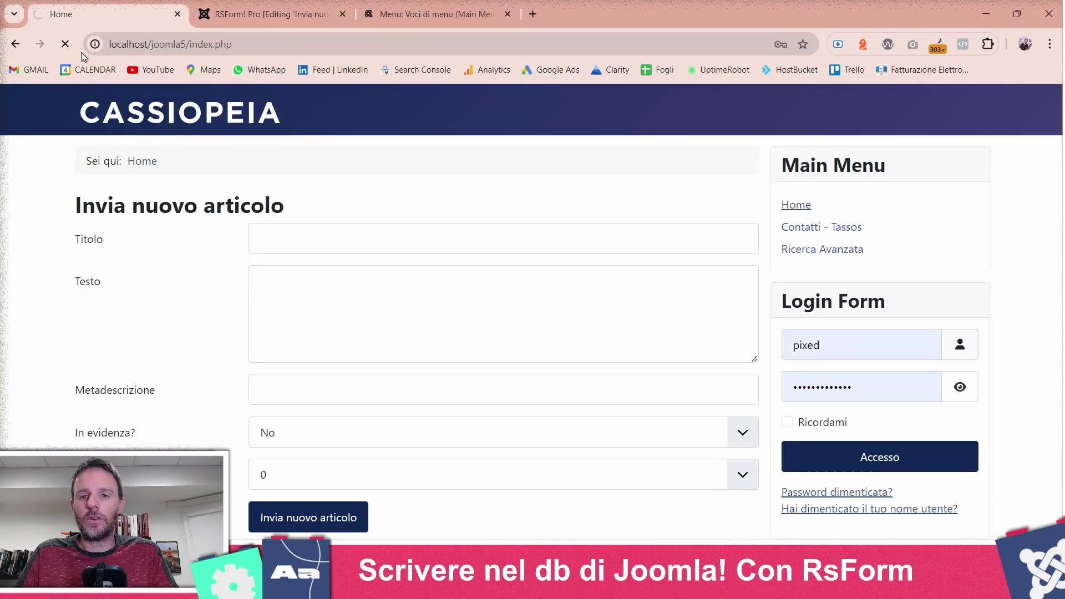
left_click_drag(903, 209, 855, 276)
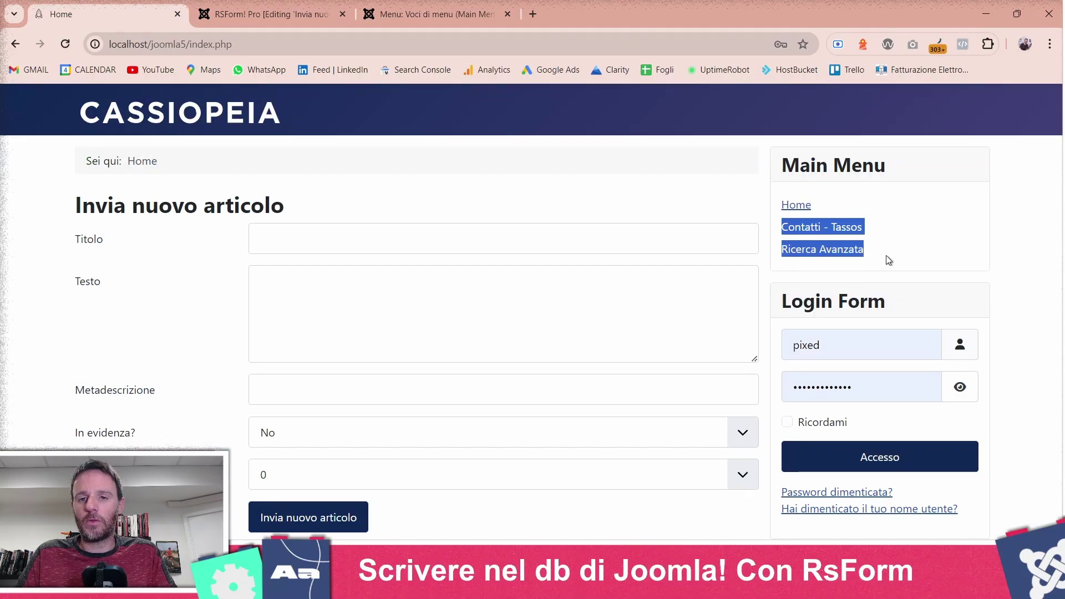
left_click(864, 245)
left_click(858, 255)
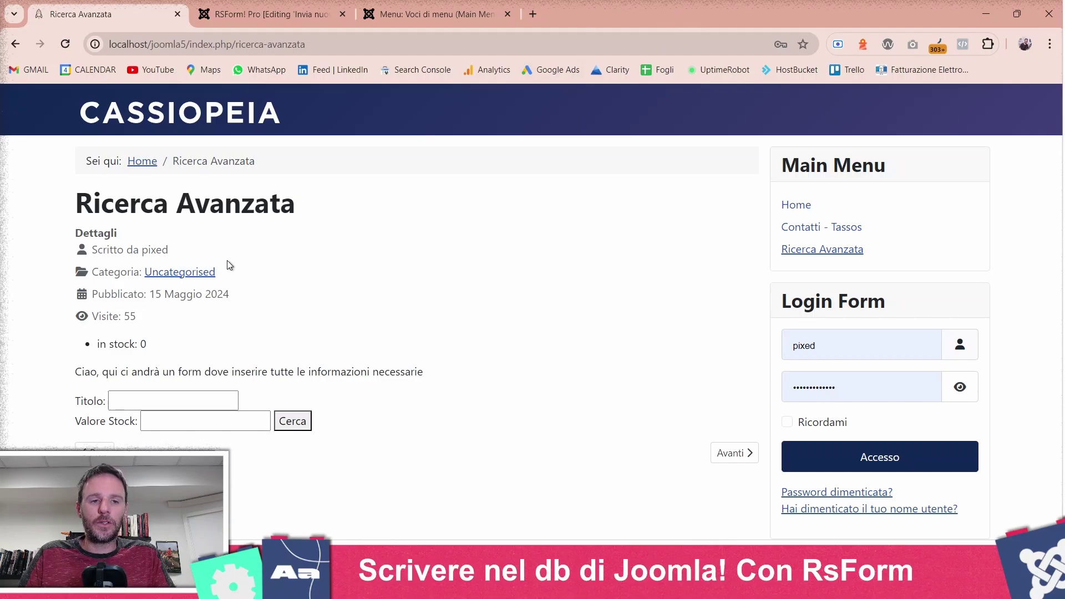
Step: Switch to the Joomla administrator and open the article list to look up the title of the latest submitted article
left_click(325, 3)
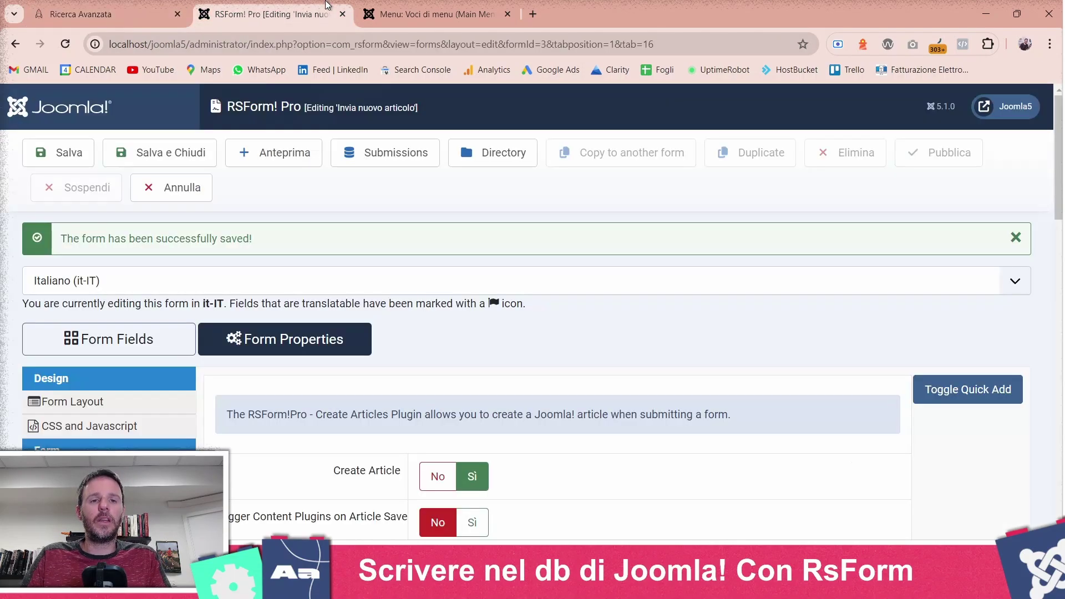
left_click(430, 12)
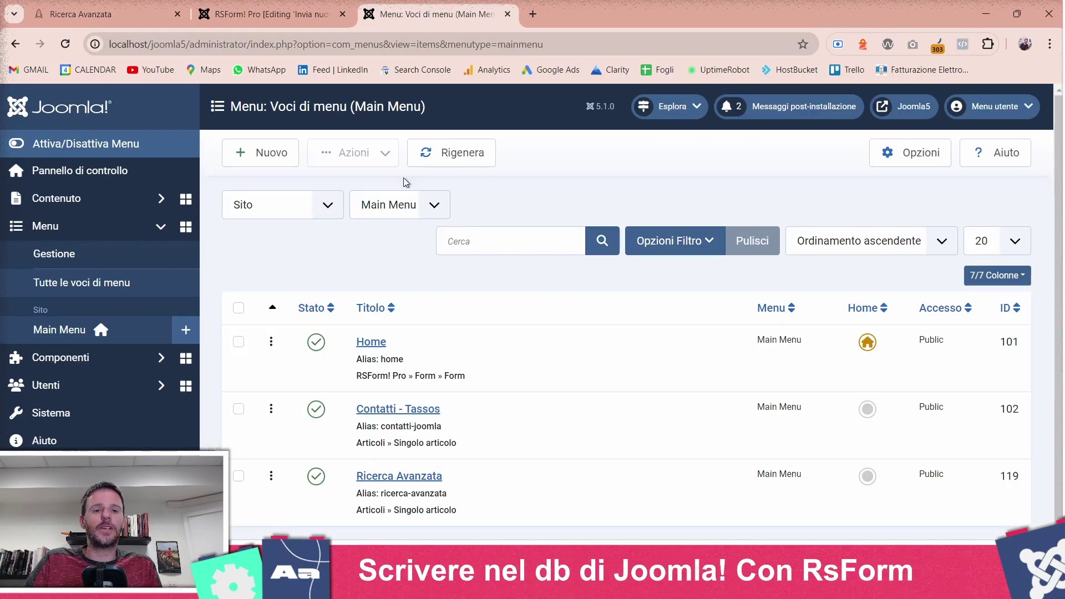
left_click(39, 200)
left_click(64, 226)
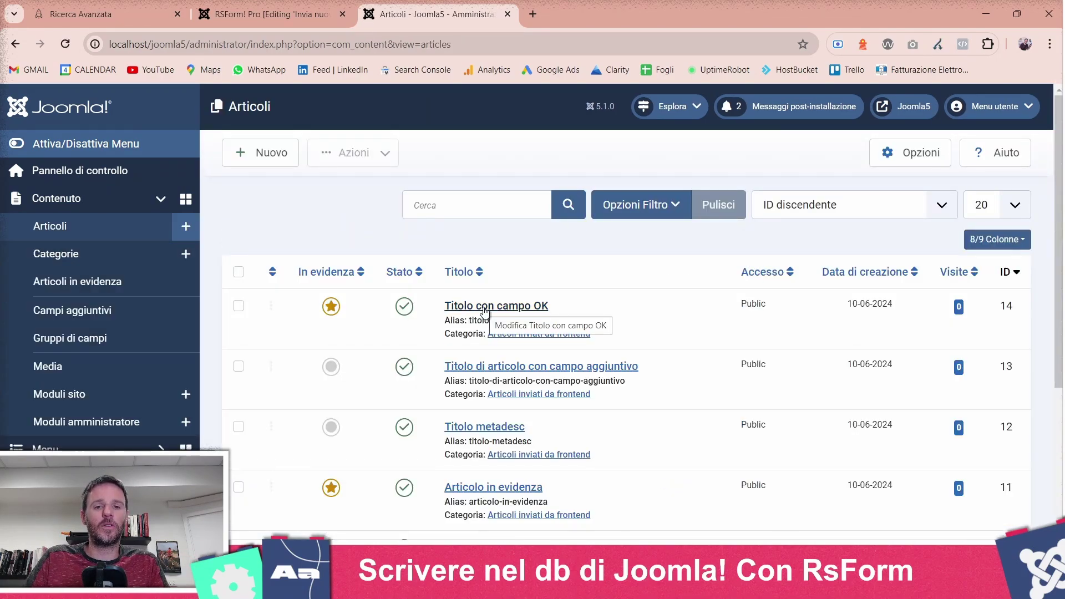
Step: On the front-end Ricerca Avanzata page, search for articles with Titolo "campo" and Valore Stock 2
key("ctrl+1")
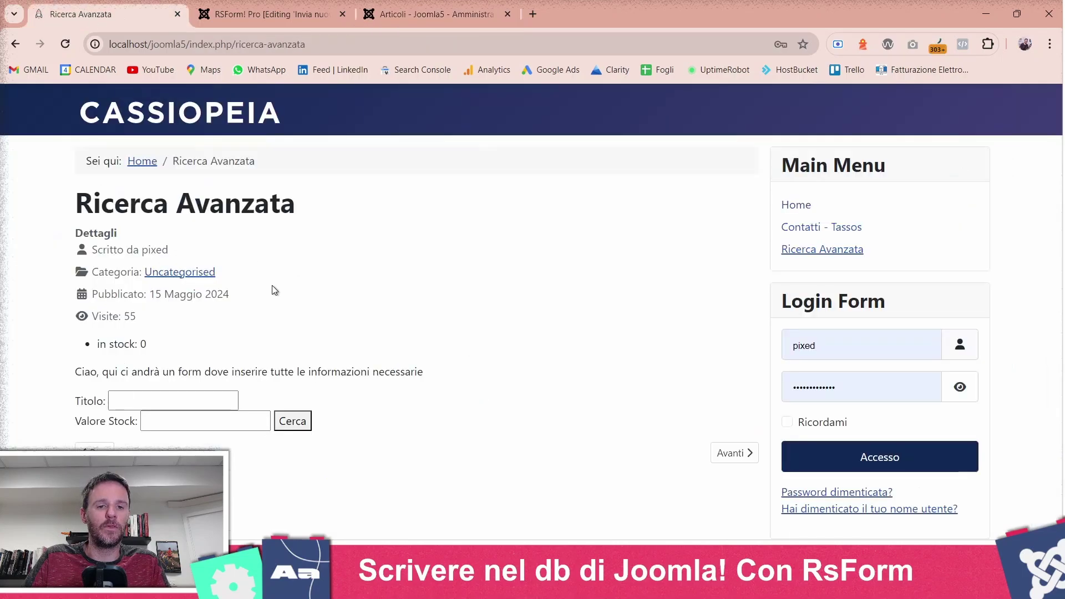
left_click(171, 401)
type("campo")
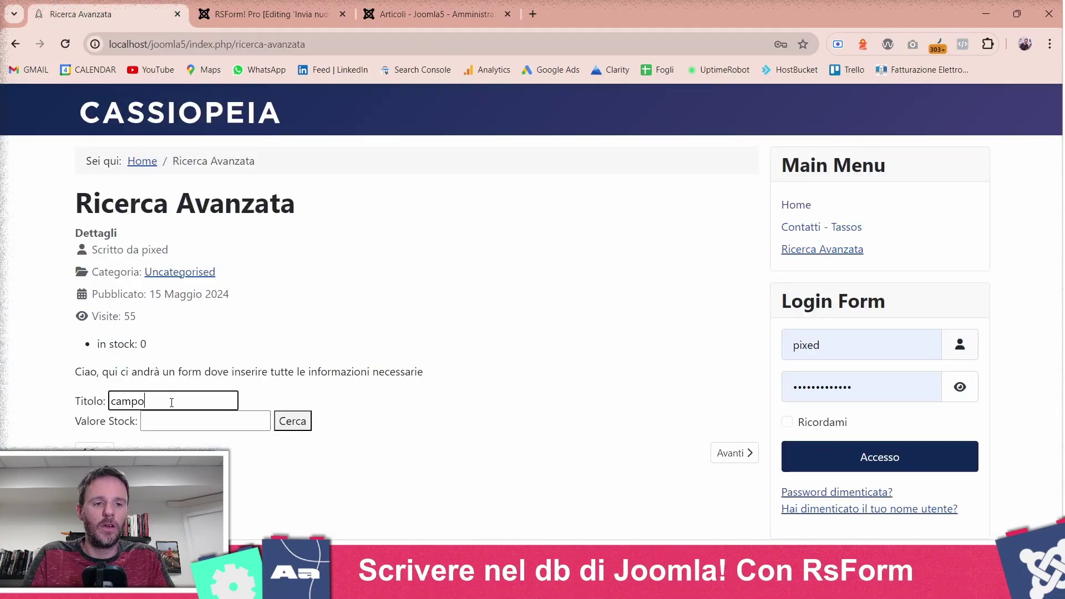
left_click(176, 423)
type("2")
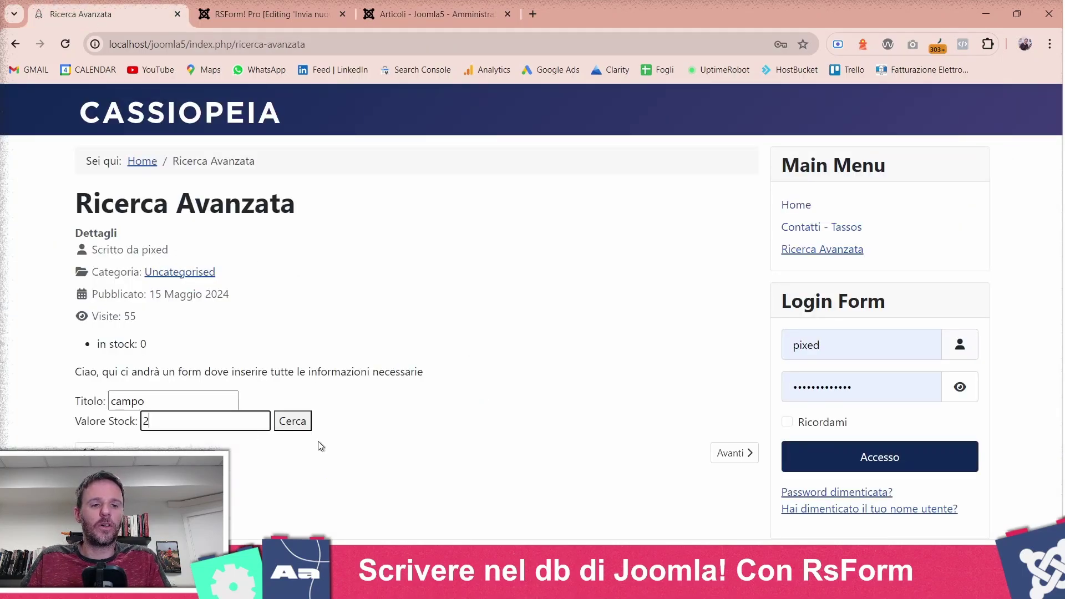
left_click(293, 425)
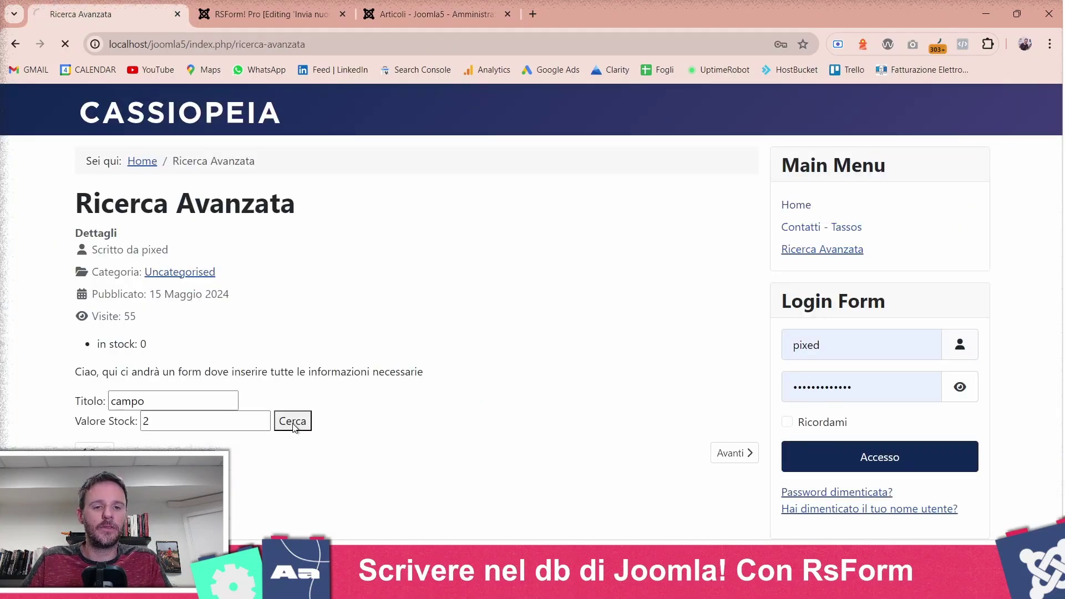
left_click_drag(297, 452, 46, 399)
left_click(381, 408)
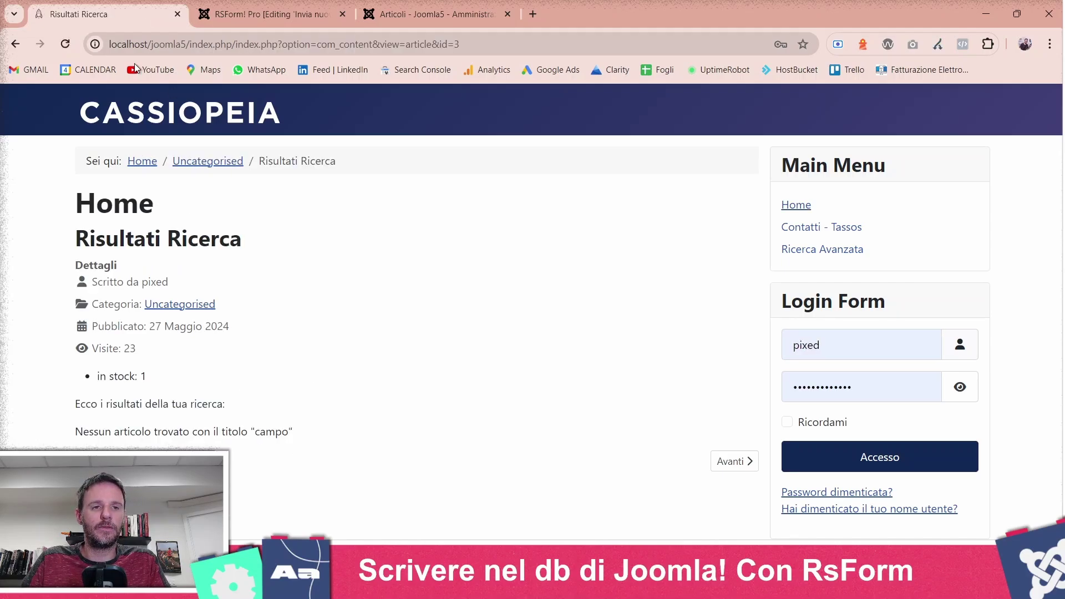
Step: Return to the search form, set Valore Stock to 1 with the title "campo", and run the search again
left_click(15, 44)
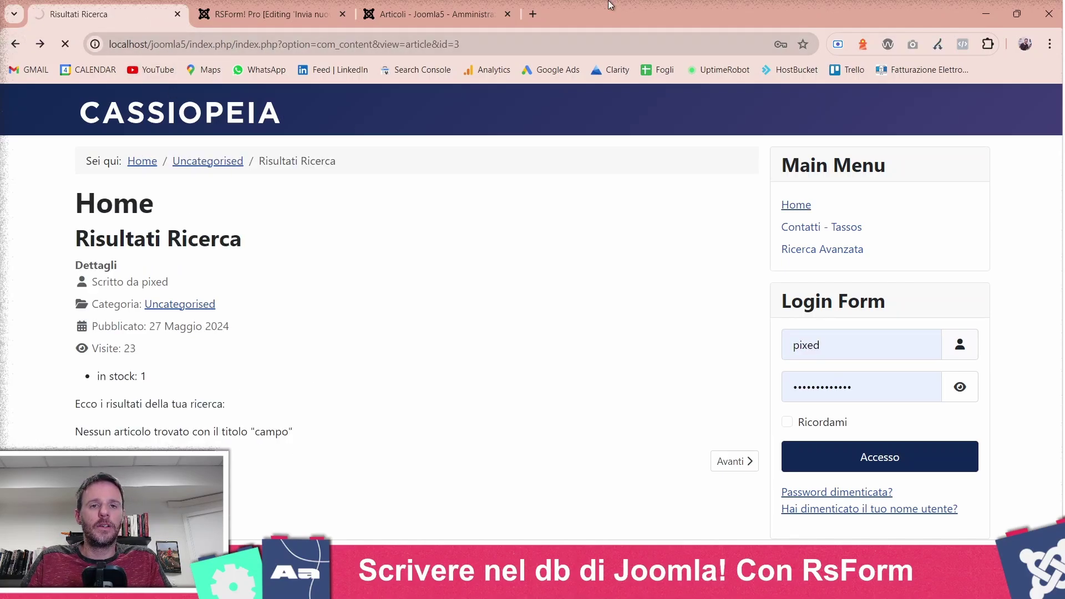
left_click_drag(611, 5, 701, 28)
scroll(560, 310, "down", 2)
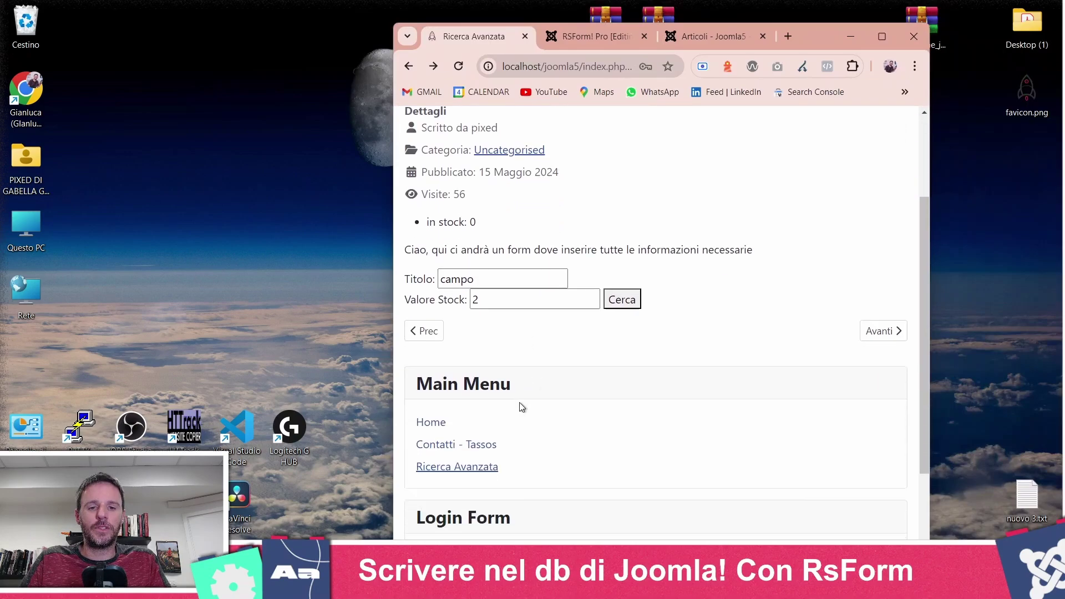
left_click(525, 299)
double_click(526, 300)
type("1")
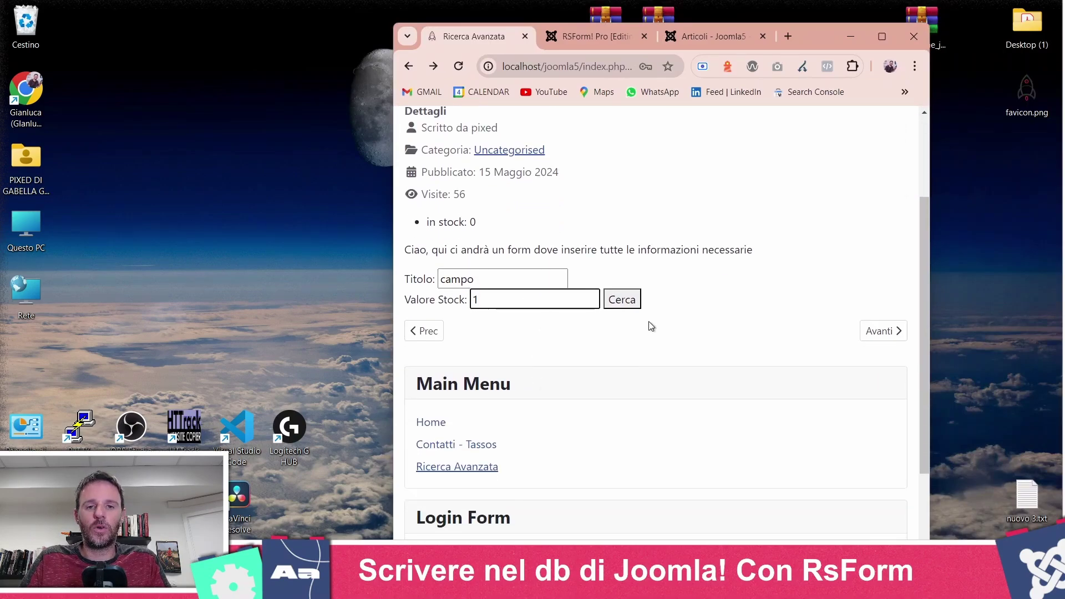
left_click(632, 310)
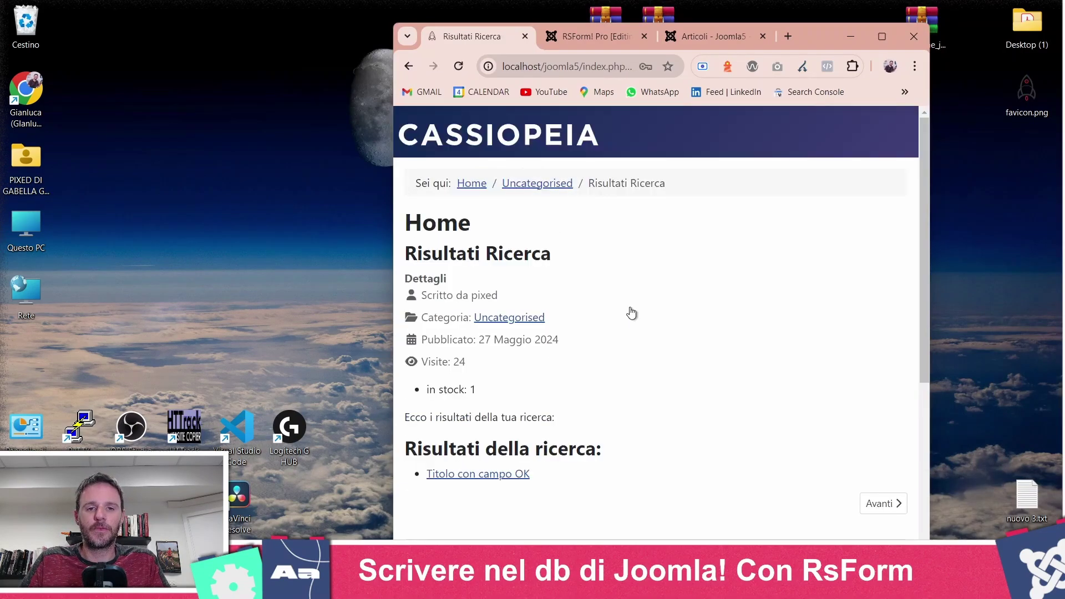
scroll(594, 416, "down", 2)
left_click_drag(533, 335, 297, 334)
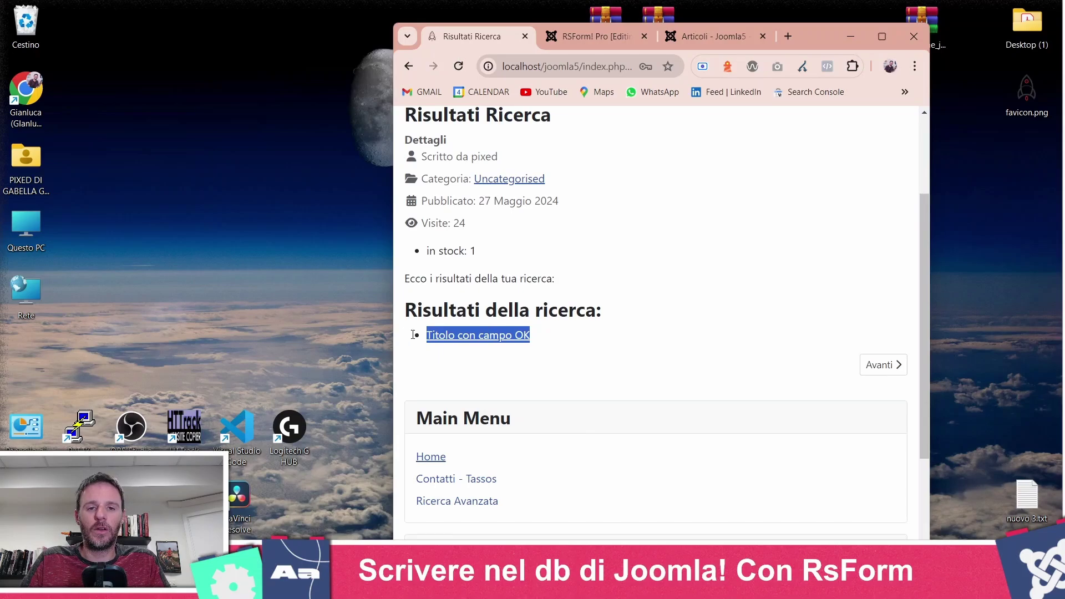
left_click_drag(531, 335, 411, 343)
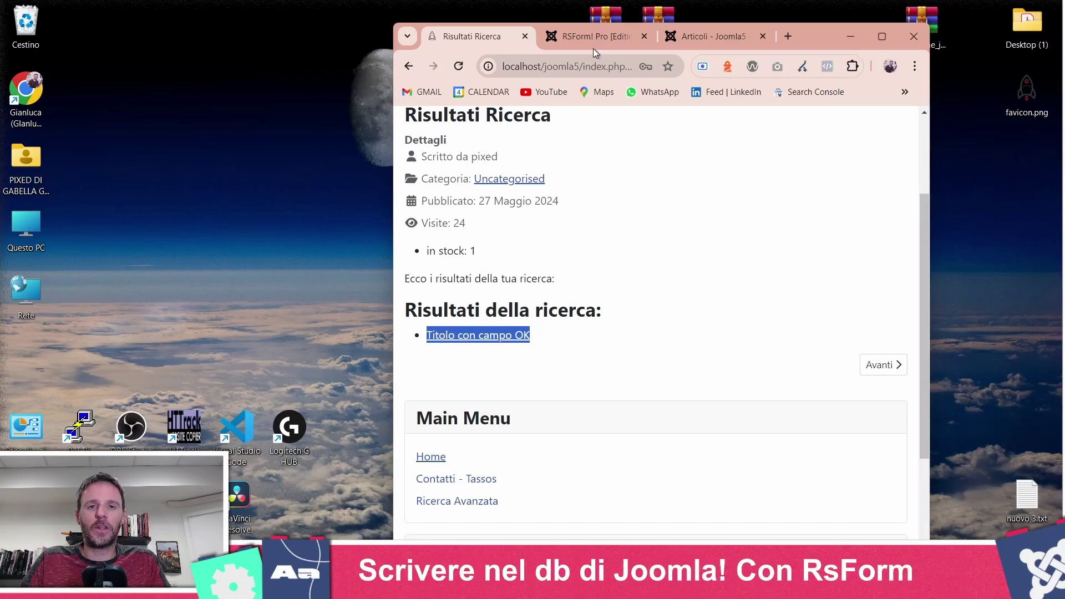
Step: Open the article "Titolo con campo OK" from the administrator's article list and examine its "in stock" value under Campi aggiuntivi
double_click(808, 40)
left_click(425, 15)
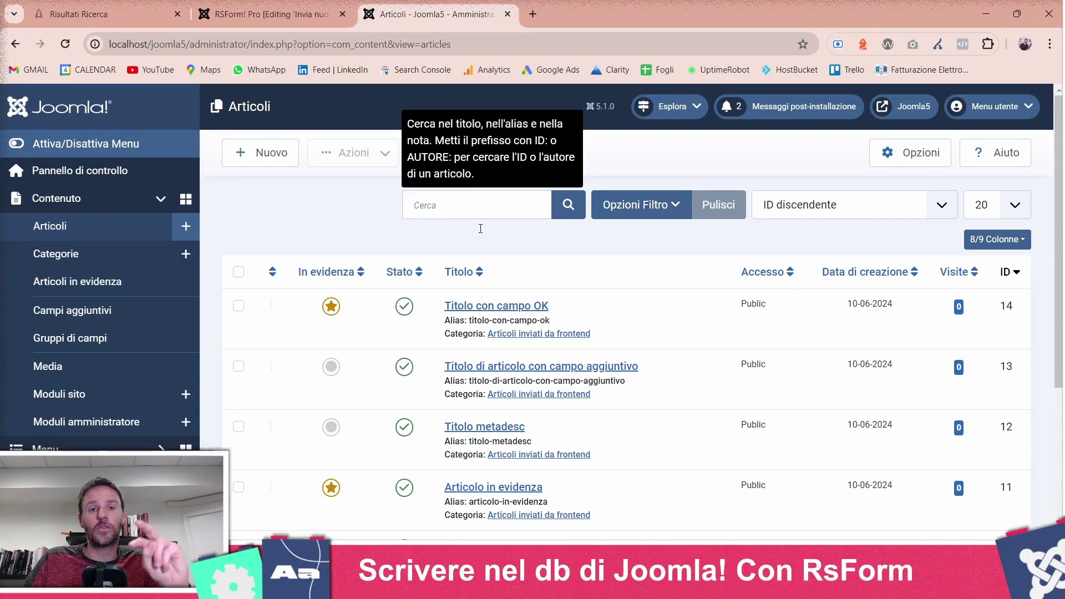
left_click(530, 311)
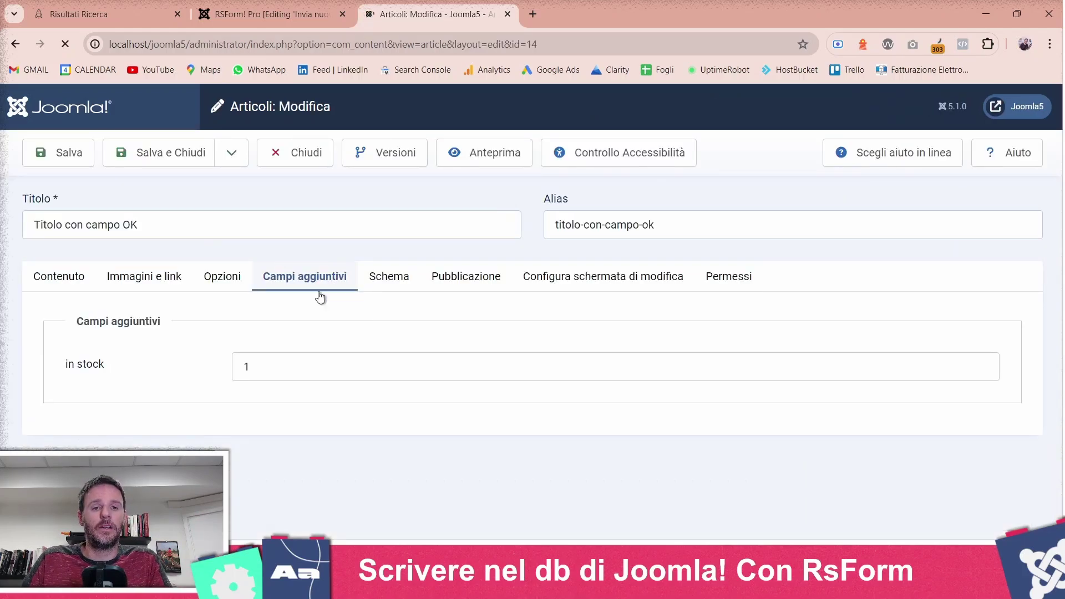
left_click_drag(62, 374, 226, 380)
left_click(290, 375)
key("ctrl+a")
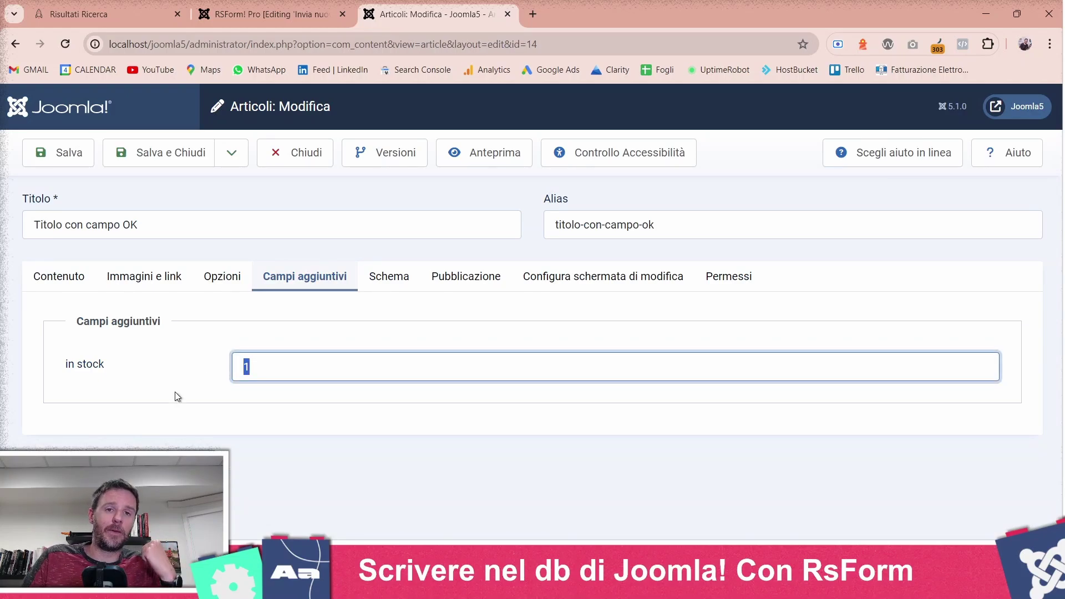
left_click(271, 402)
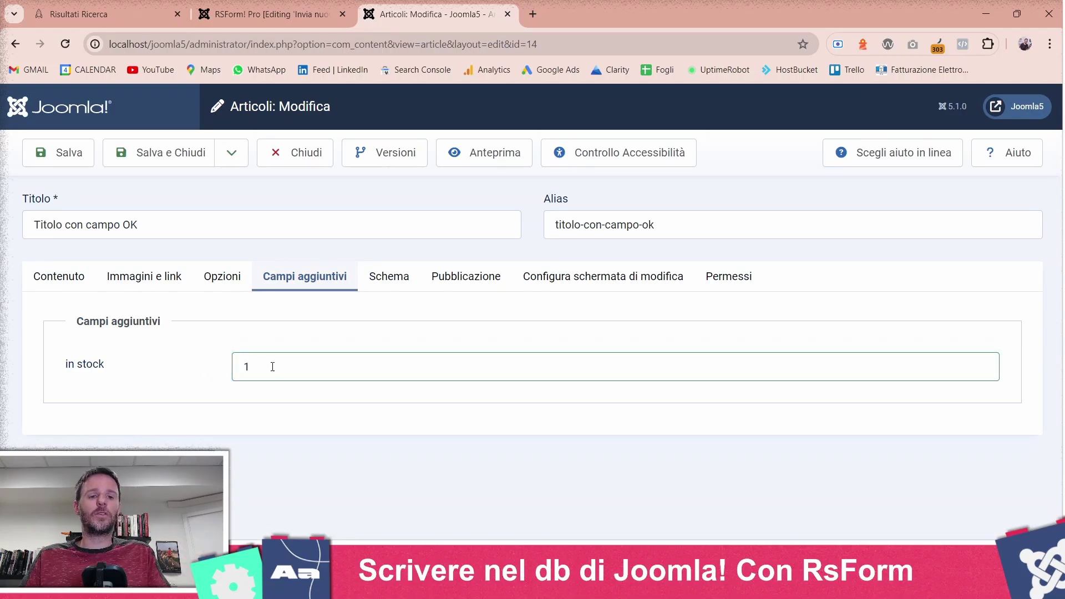
double_click(269, 367)
left_click(325, 338)
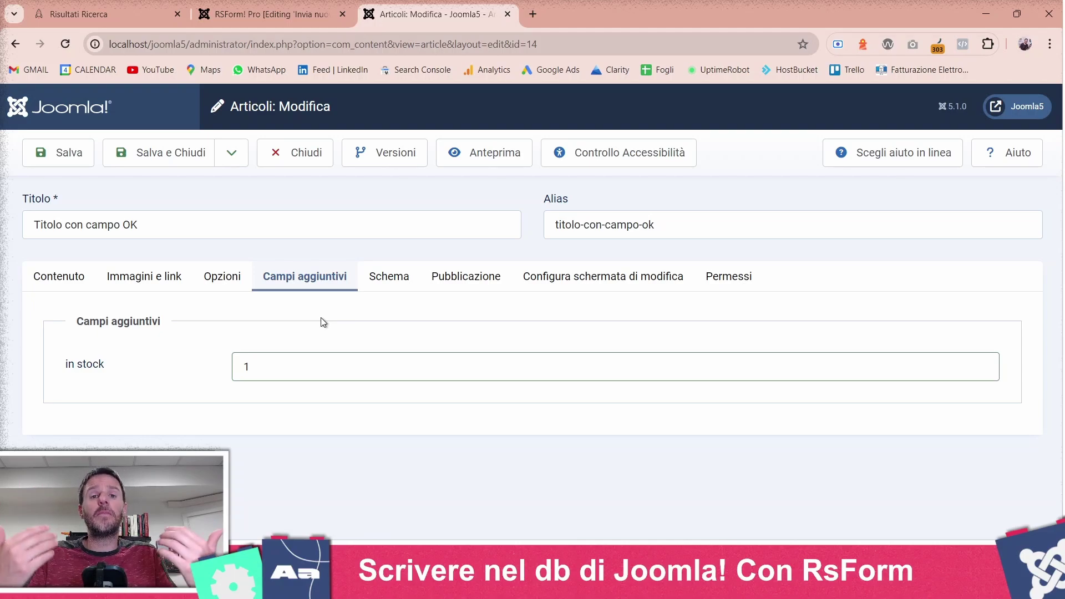
Step: Return to the front-end home page with the article submission form, and open localhost/phpmyadmin in a new browser tab
left_click(136, 13)
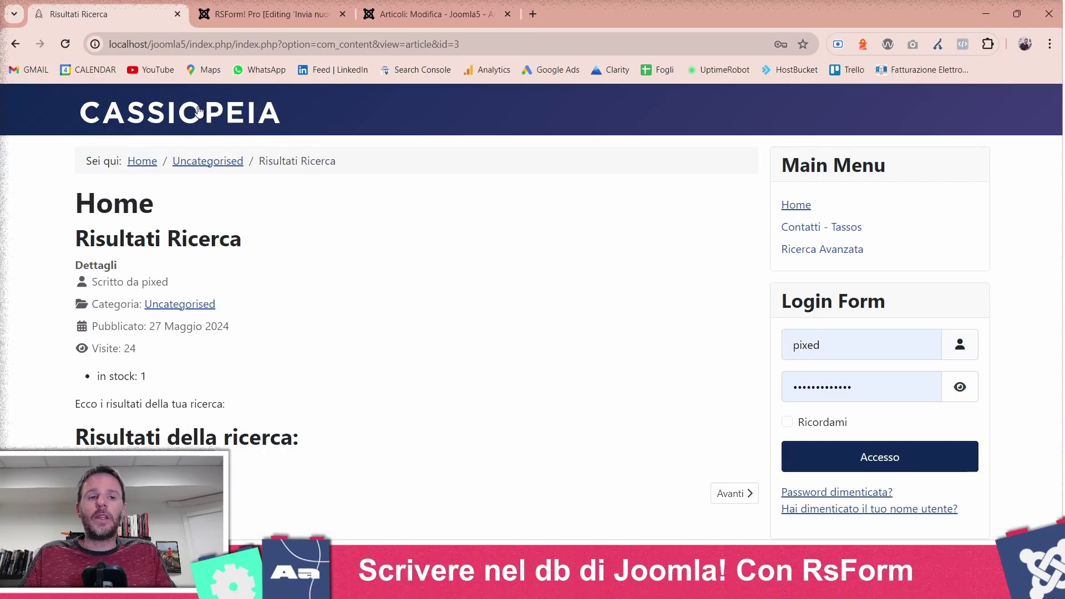
key("F5")
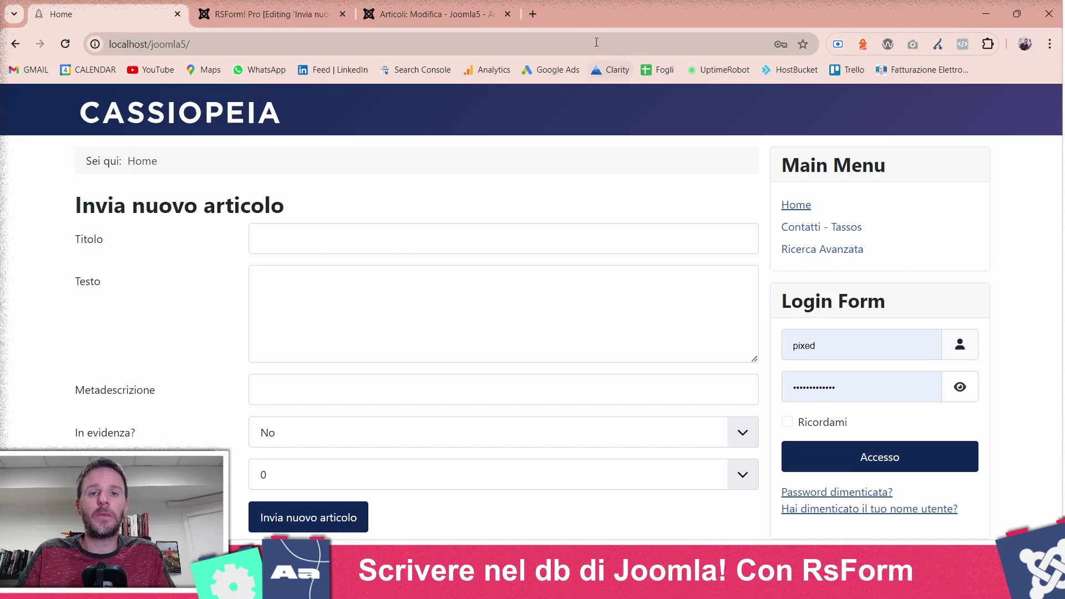
left_click(533, 14)
type("lo")
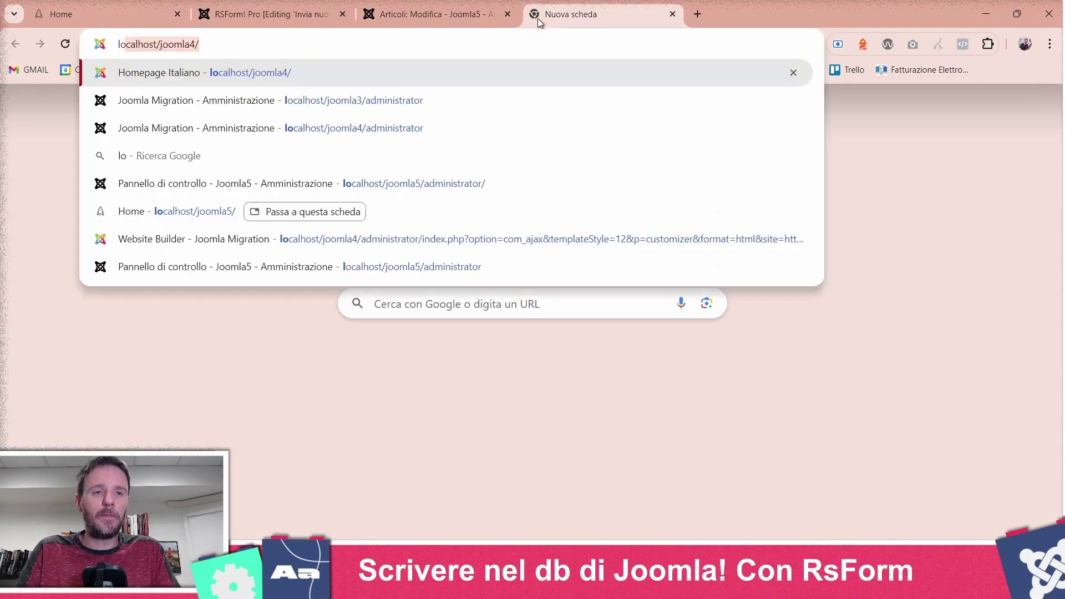
type("calhost/php")
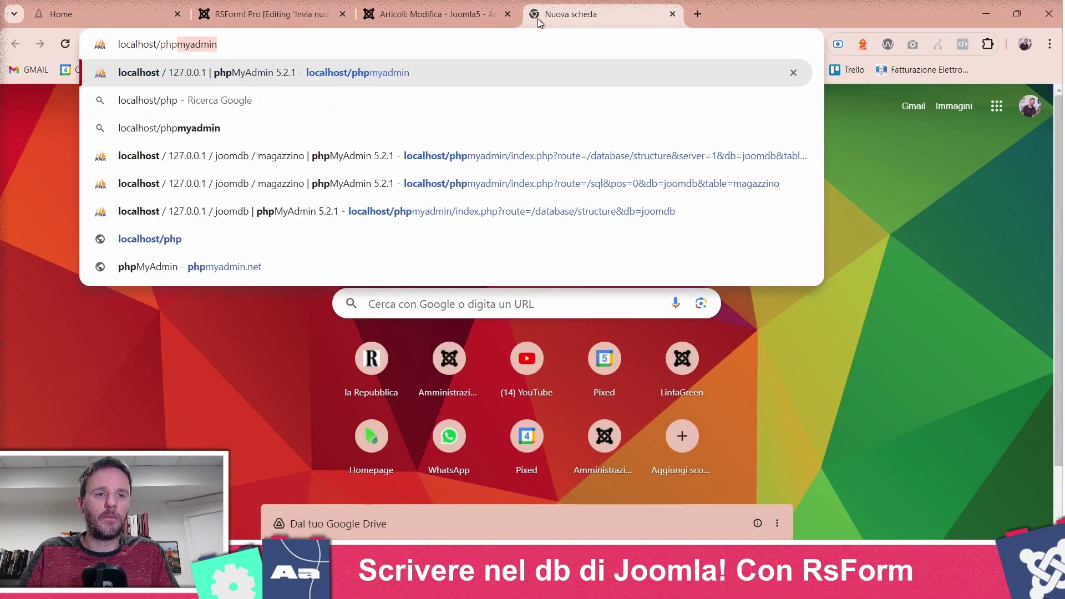
key("Return")
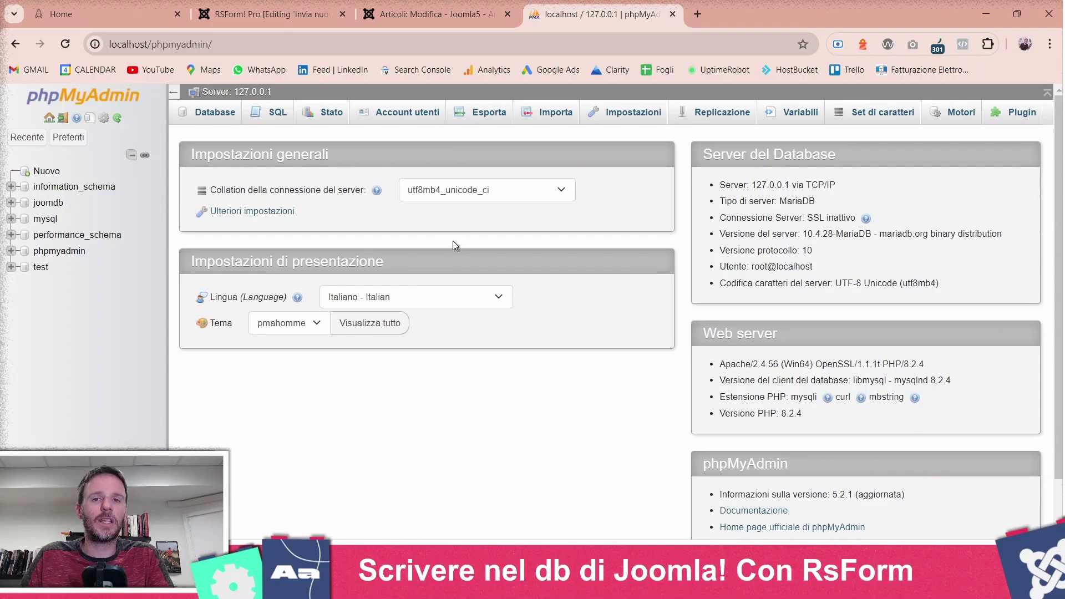
Step: Close the article without changes and look up the database name in Joomla's global configuration
left_click(304, 12)
left_click(440, 7)
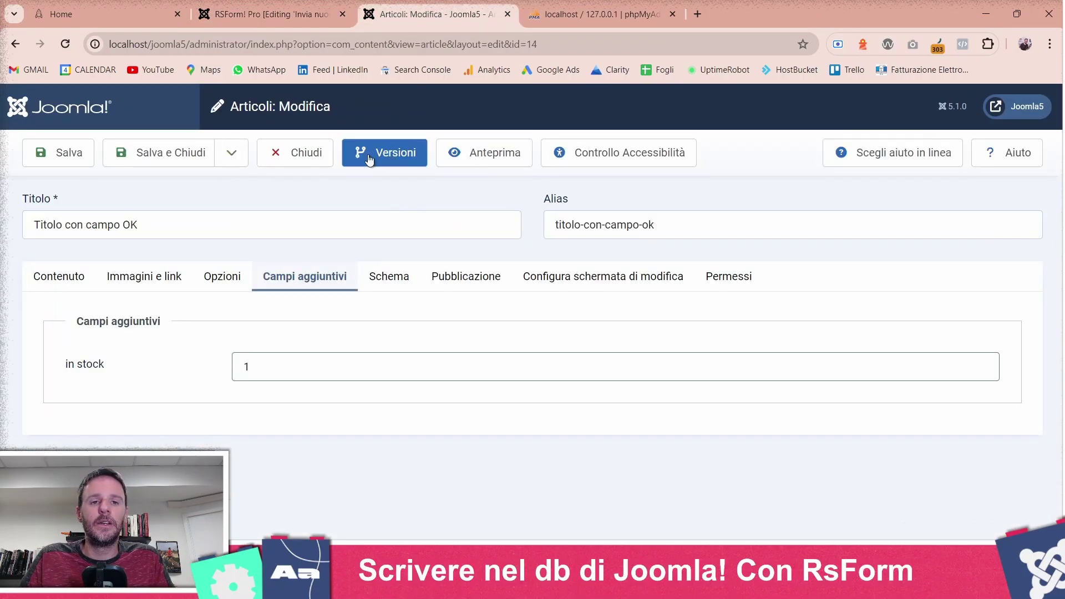
left_click(269, 155)
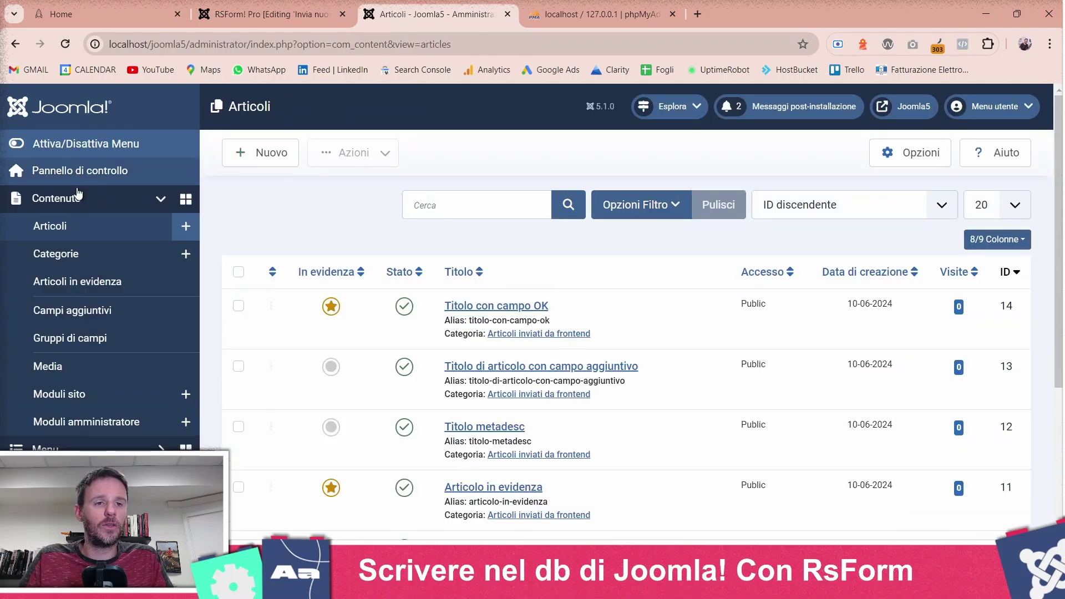
left_click(78, 195)
left_click(91, 172)
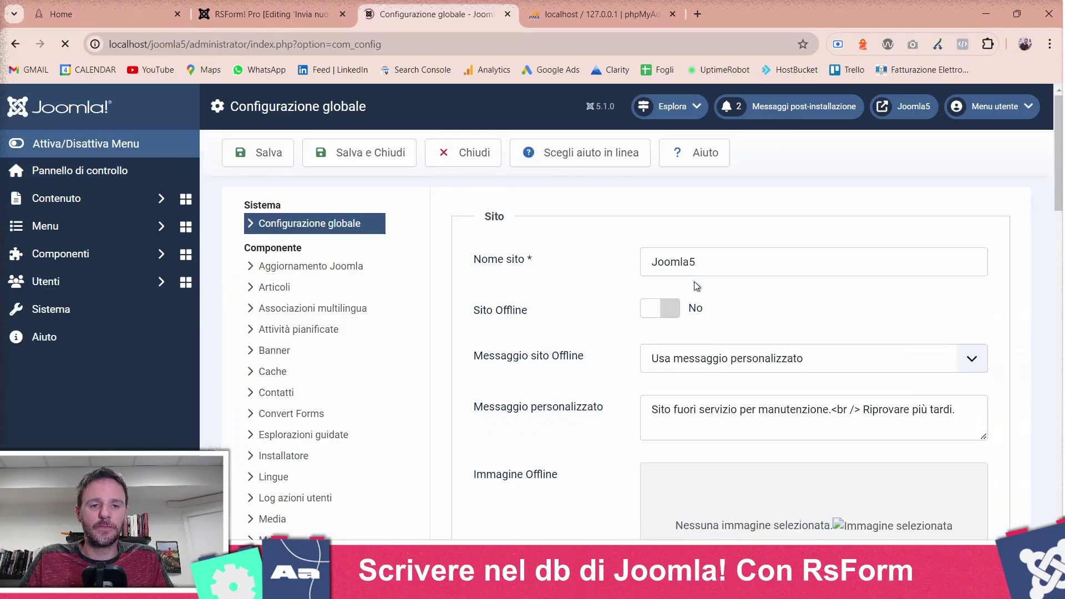
left_click(561, 203)
scroll(561, 234, "down", 8)
scroll(562, 235, "down", 5)
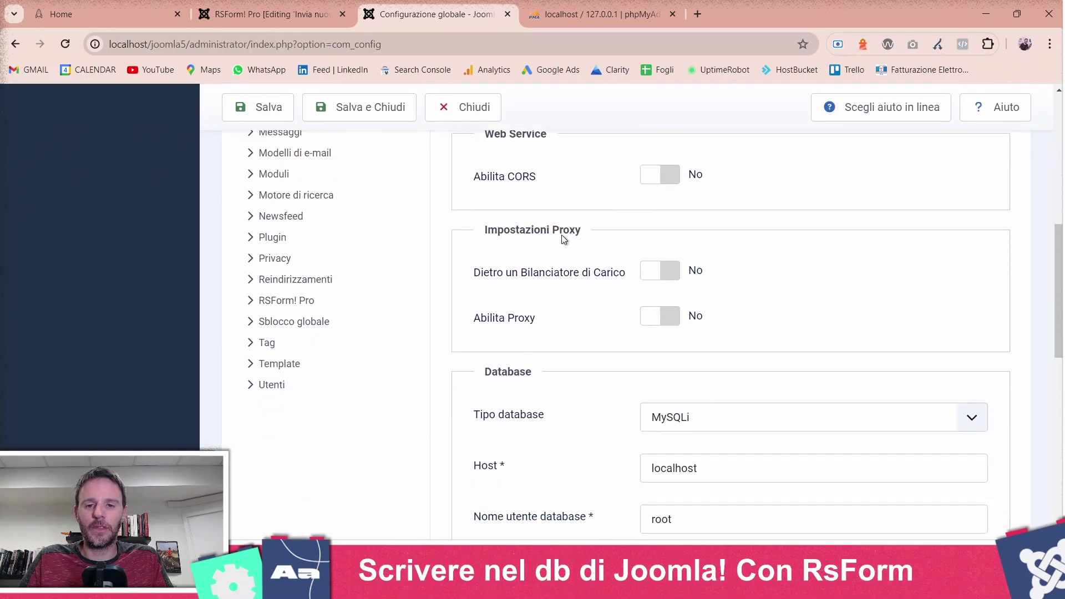
scroll(497, 384, "down", 1)
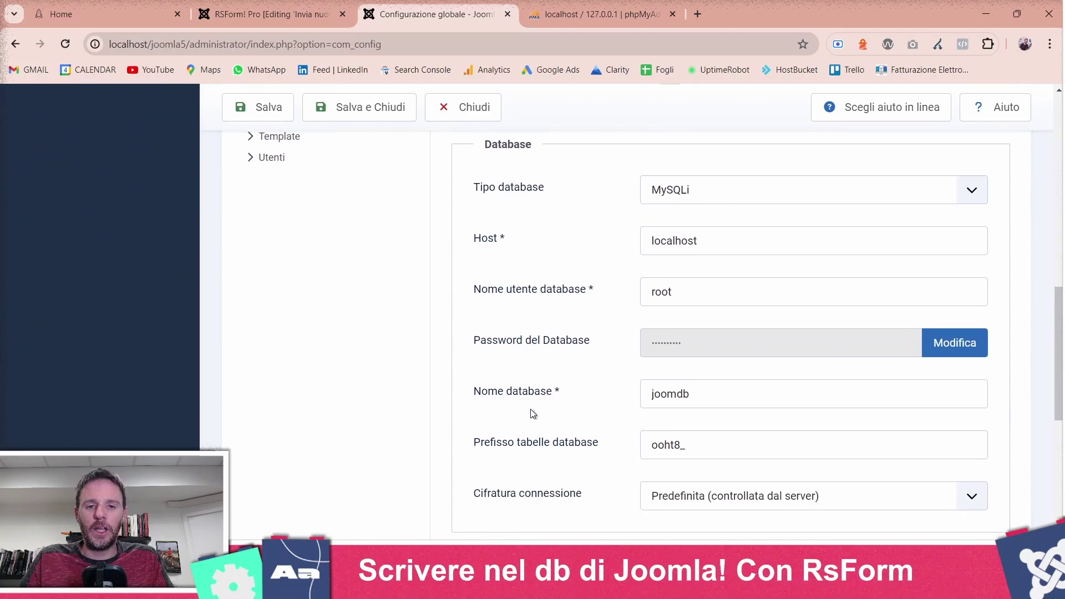
double_click(684, 390)
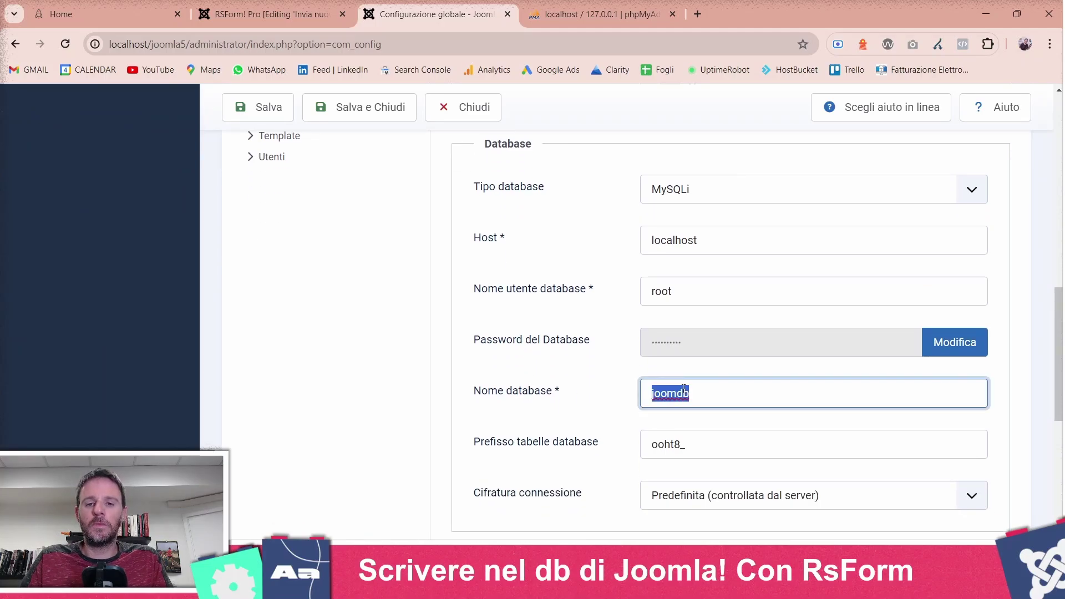
Step: In phpMyAdmin, start a new table in the joomdb database and name it "magazzino"
left_click(582, 14)
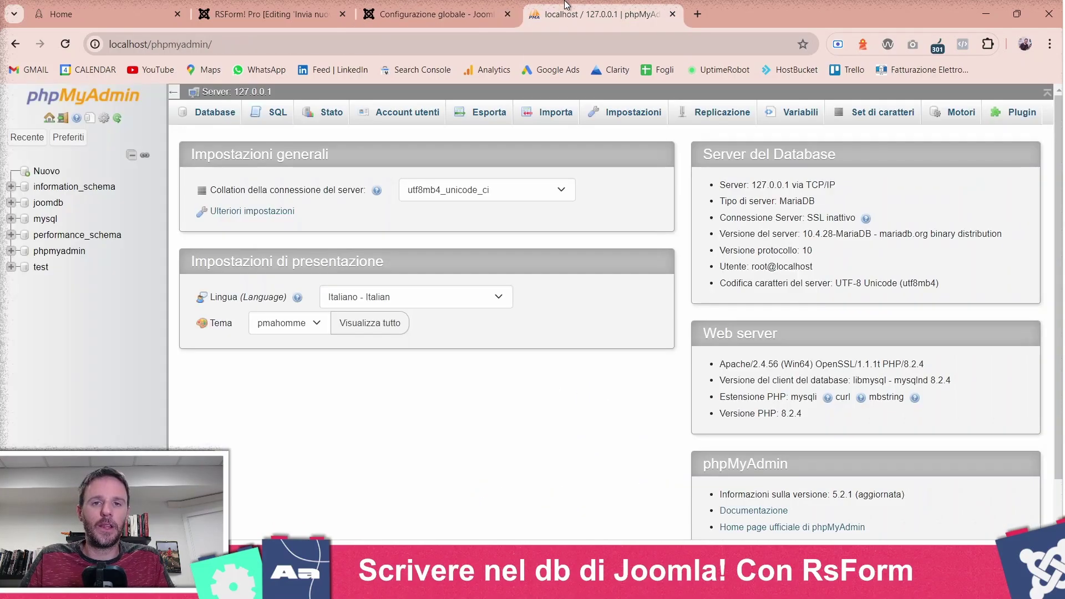
left_click(49, 203)
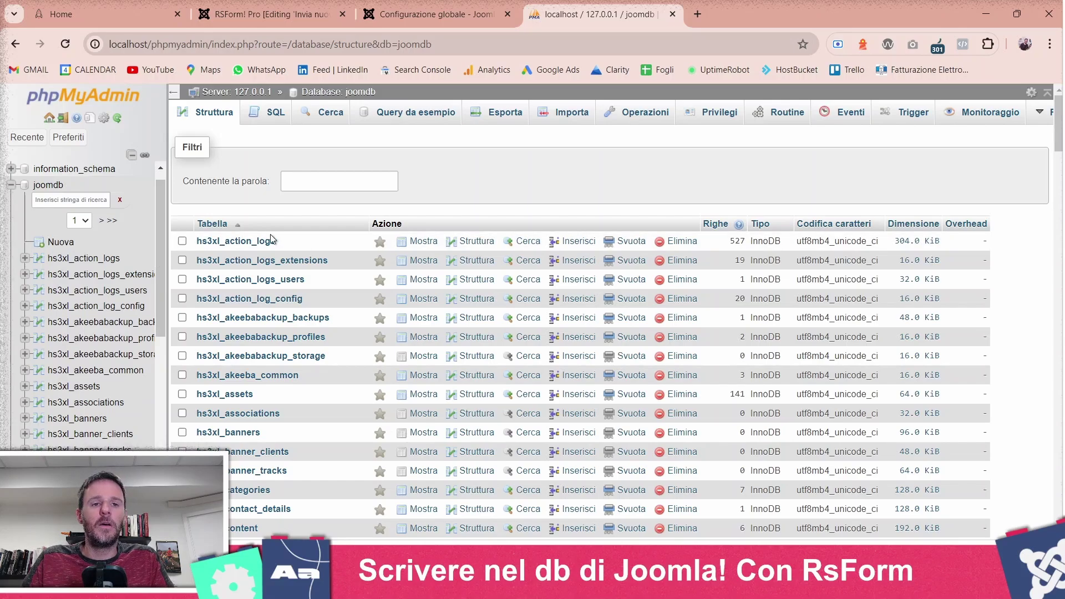
left_click(62, 246)
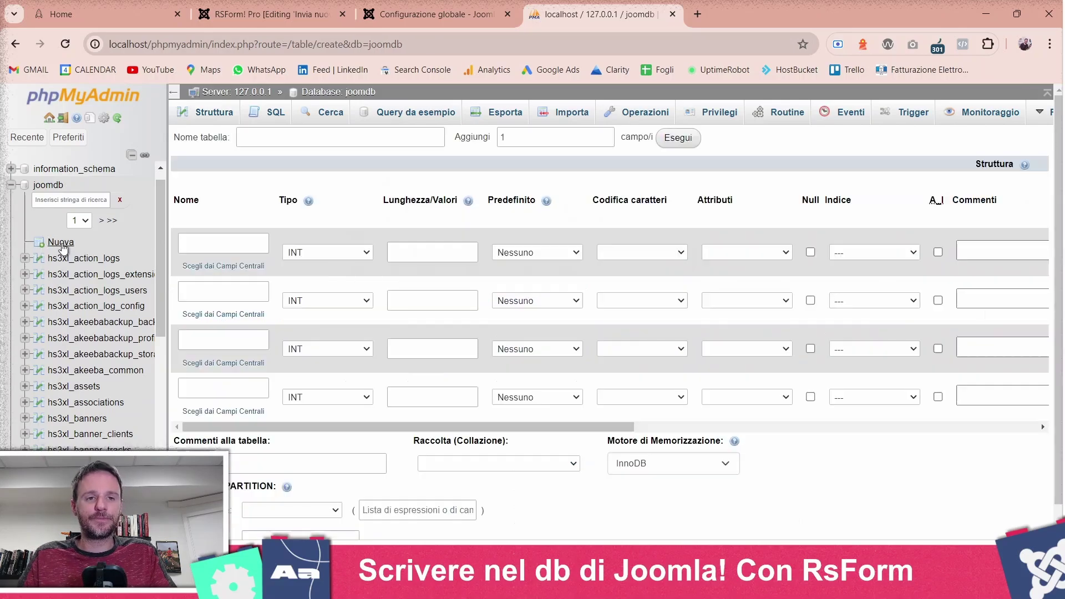
left_click(344, 134)
type("magazzino")
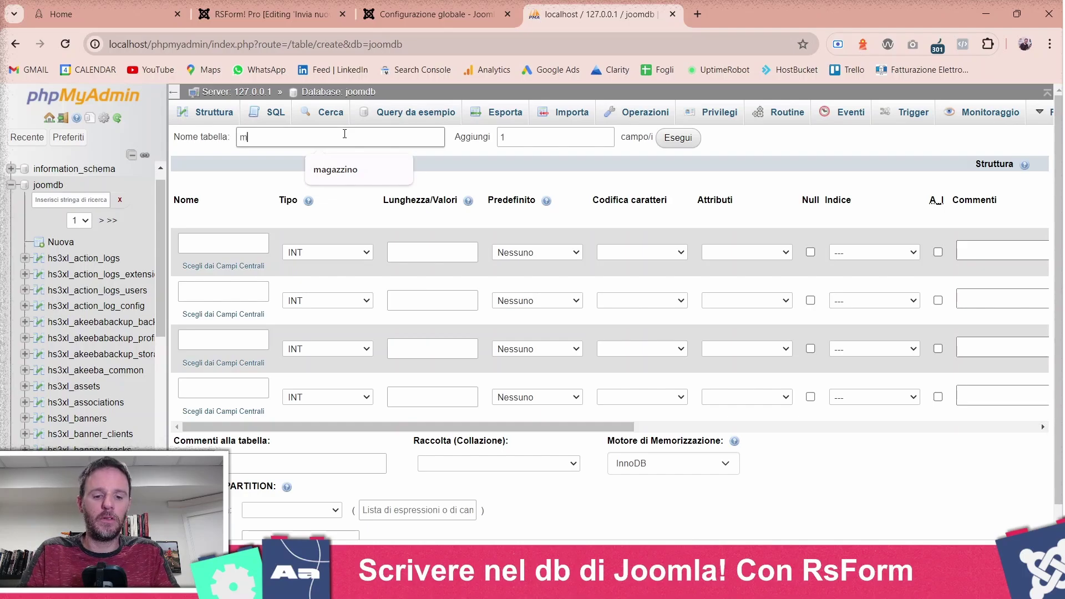
left_click(381, 188)
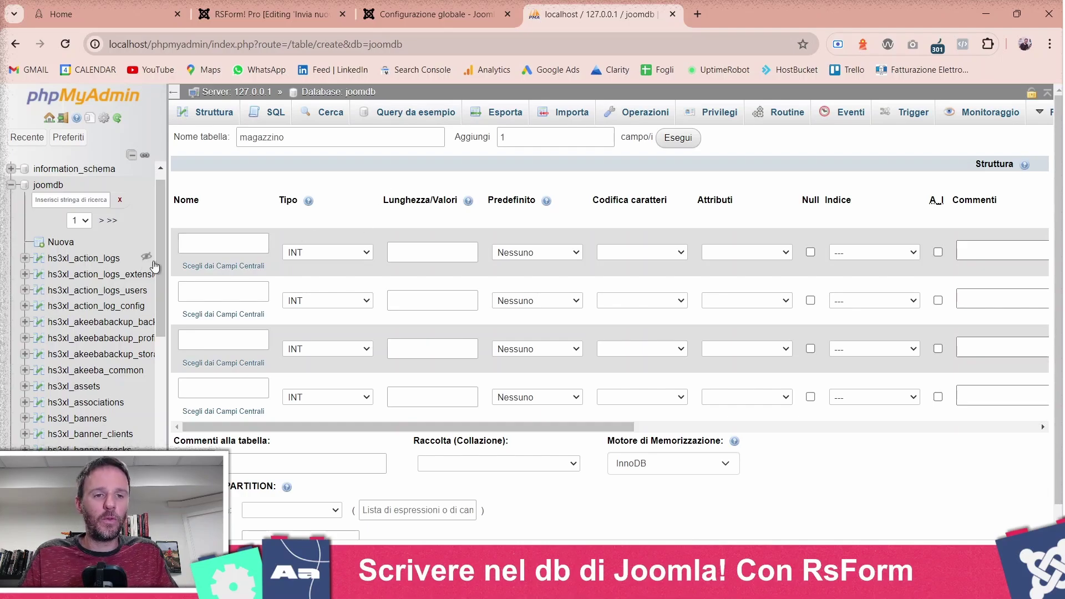
Step: Define the first column of the magazzino table as "ID" with type INT, a PRIMARY index and auto-increment
left_click(240, 249)
type("ID")
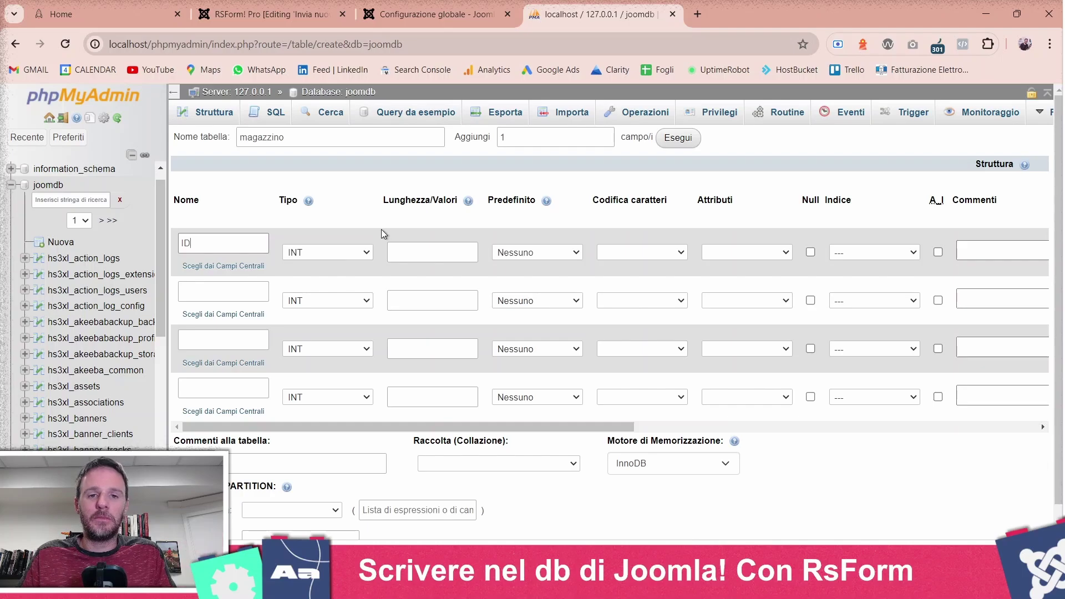
left_click(537, 251)
left_click(547, 252)
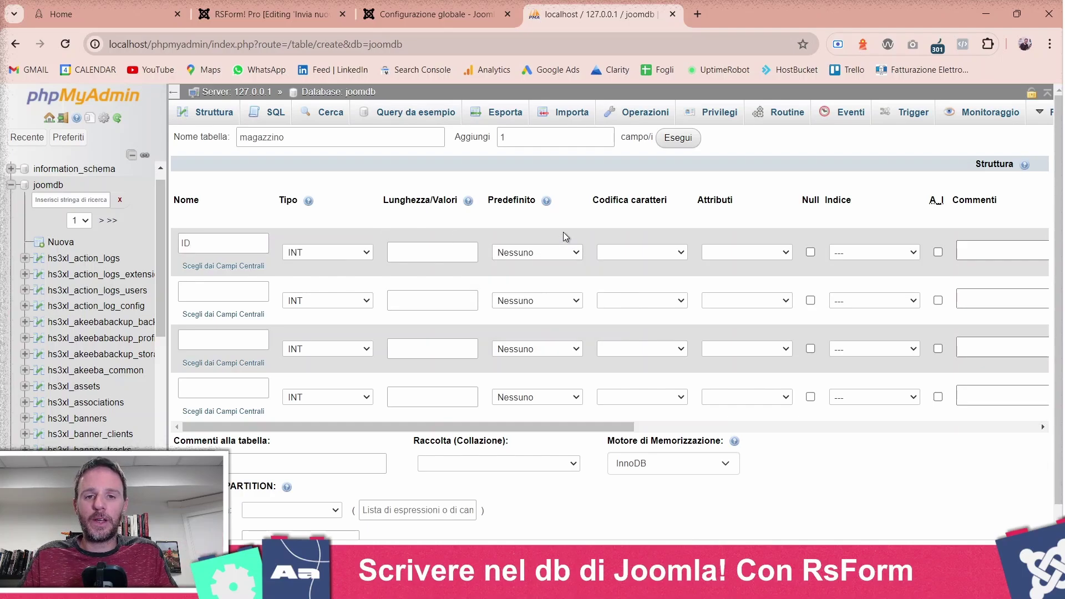
left_click(864, 257)
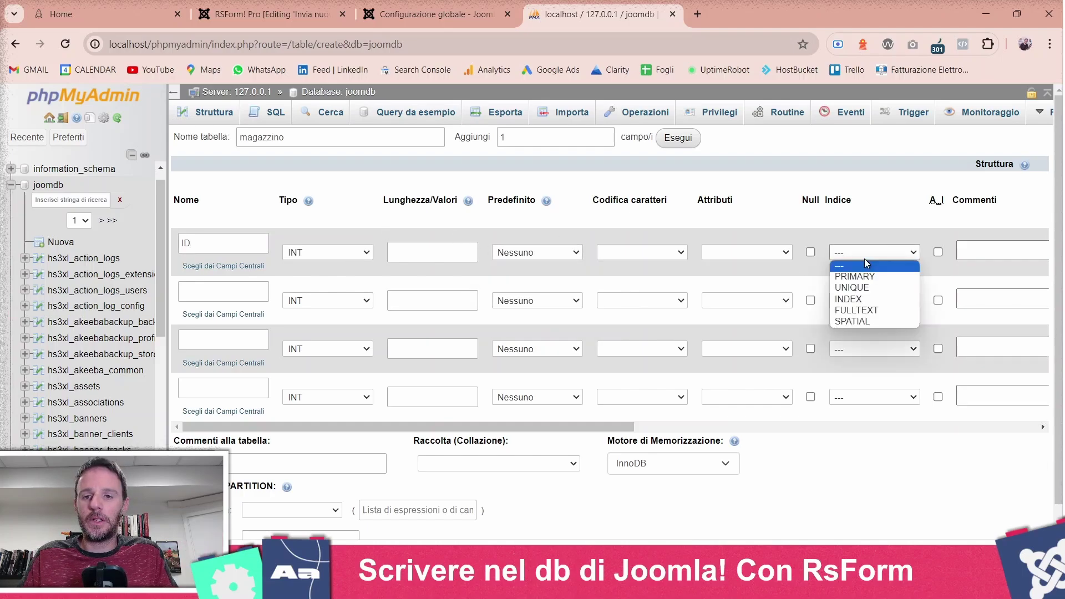
left_click(868, 277)
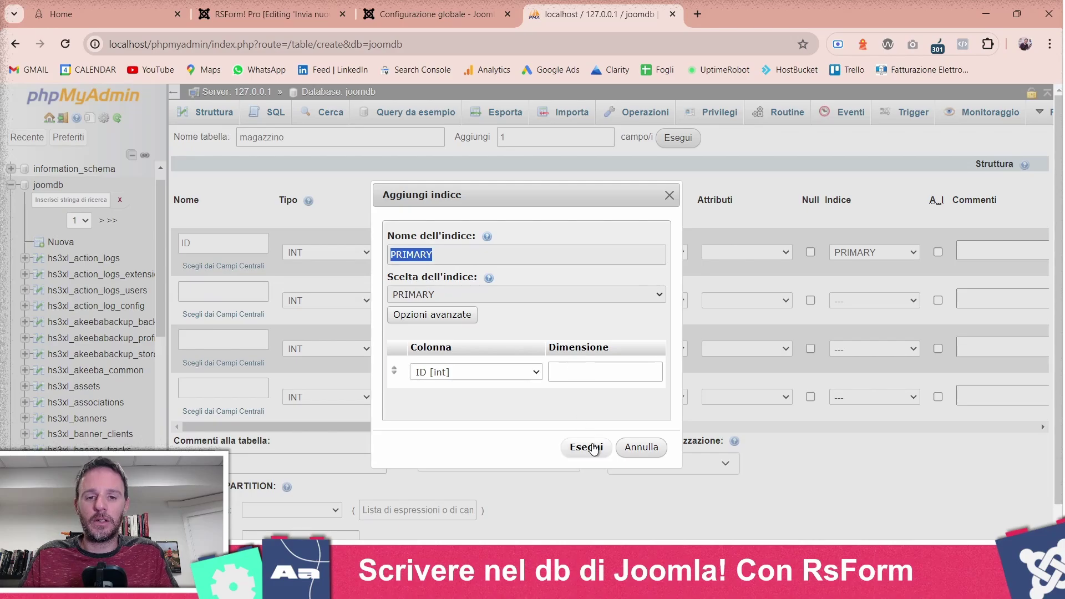
left_click(588, 448)
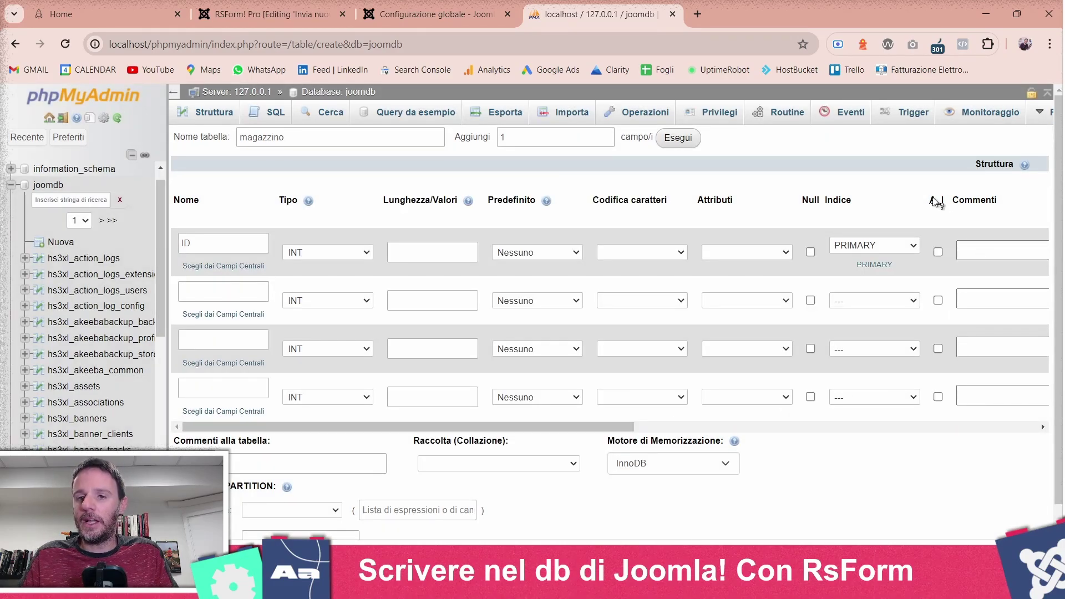
left_click(938, 252)
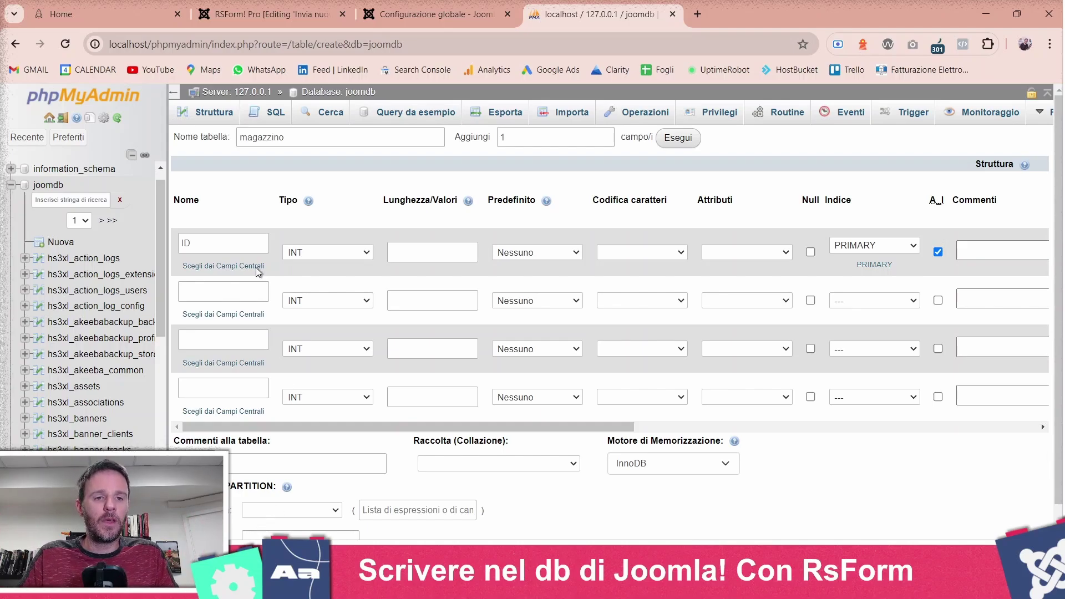
Step: Define the next two columns as "nome" and "descrizione", both of type TEXT, and save the table
left_click(248, 294)
type("nome")
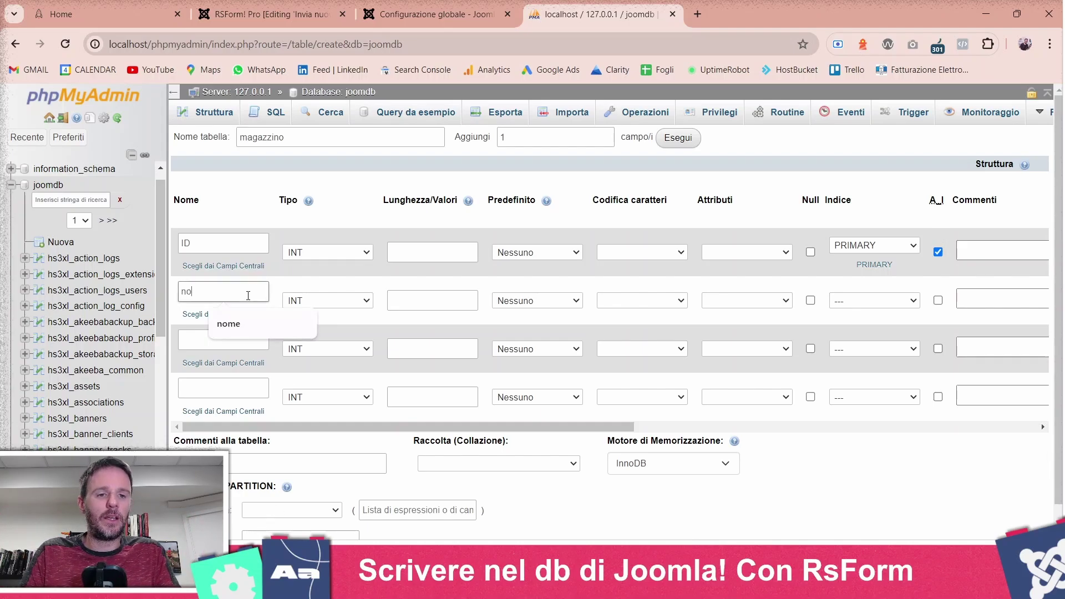
left_click(306, 304)
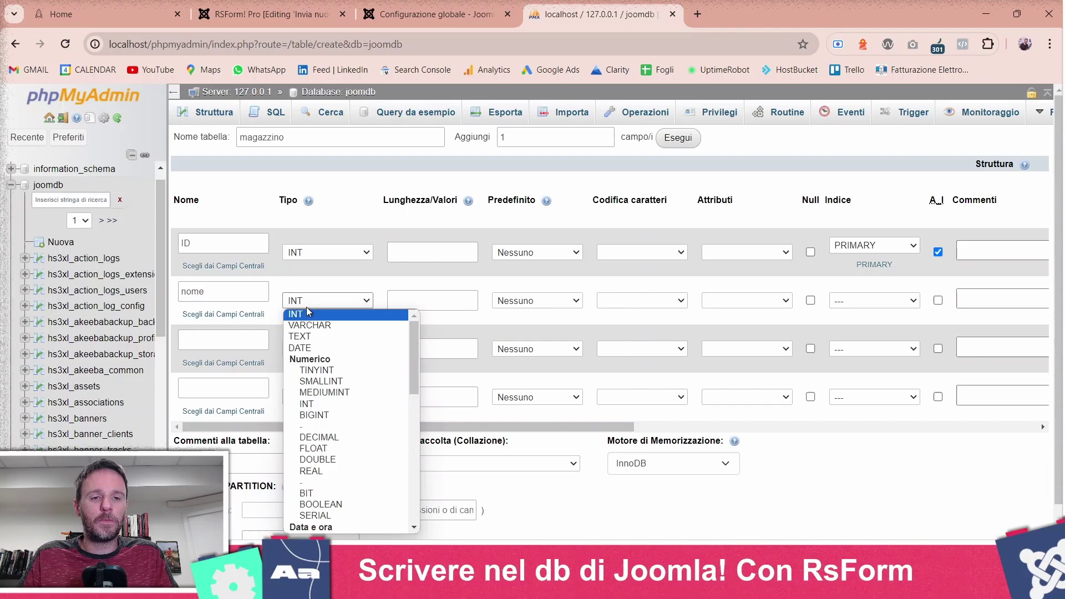
left_click(310, 336)
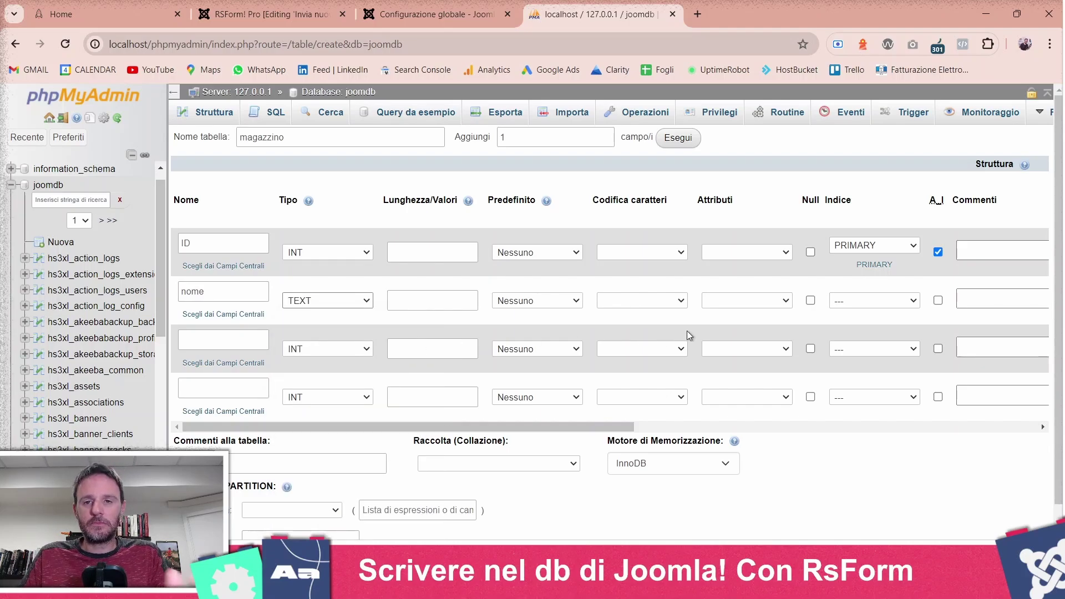
left_click(228, 340)
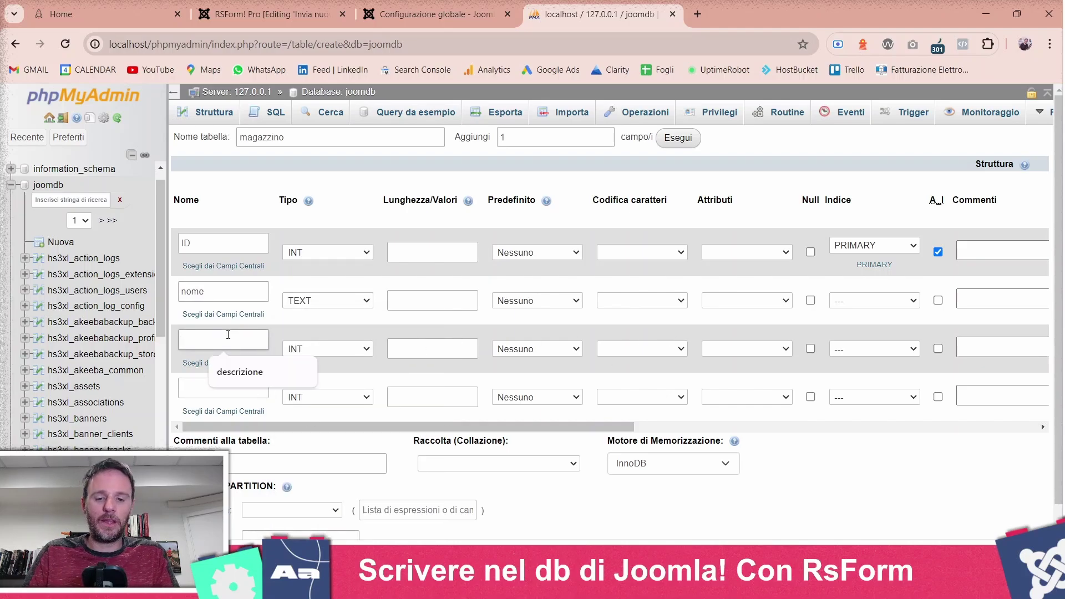
type("descrizione")
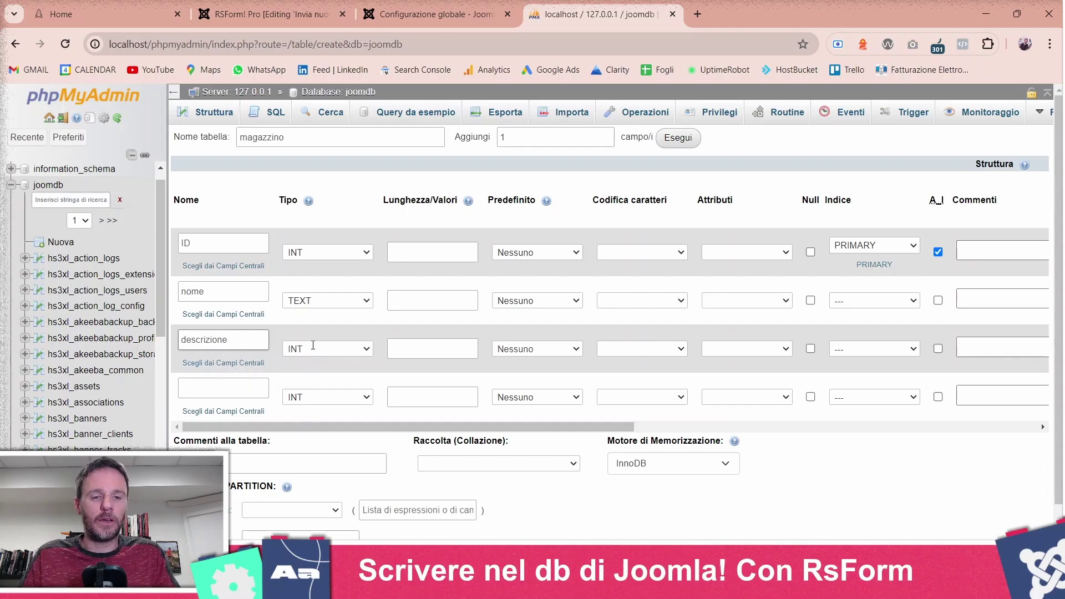
left_click(350, 353)
left_click(311, 143)
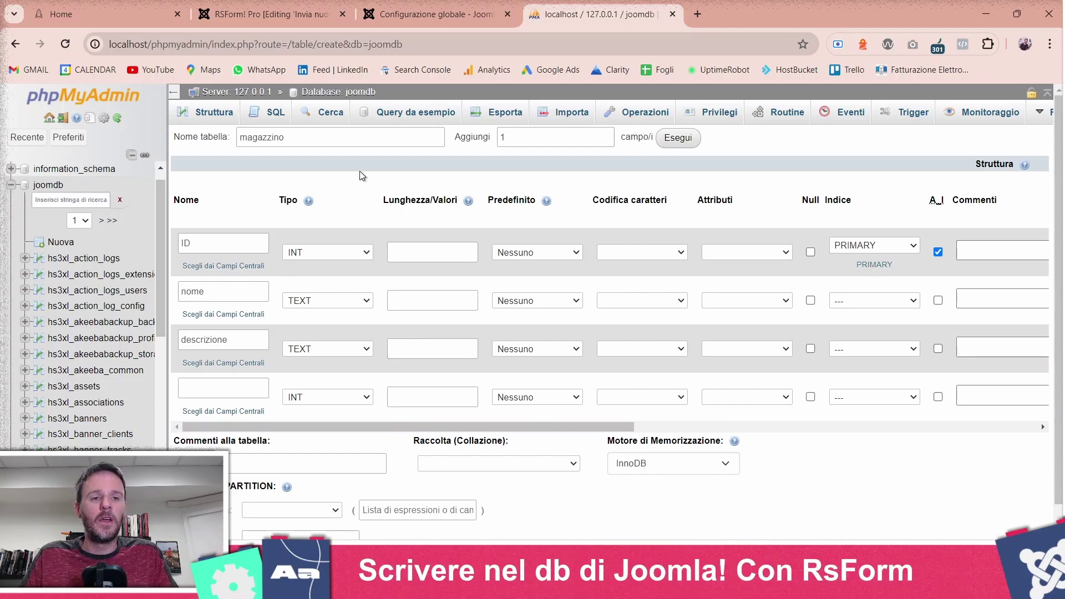
scroll(361, 172, "down", 1)
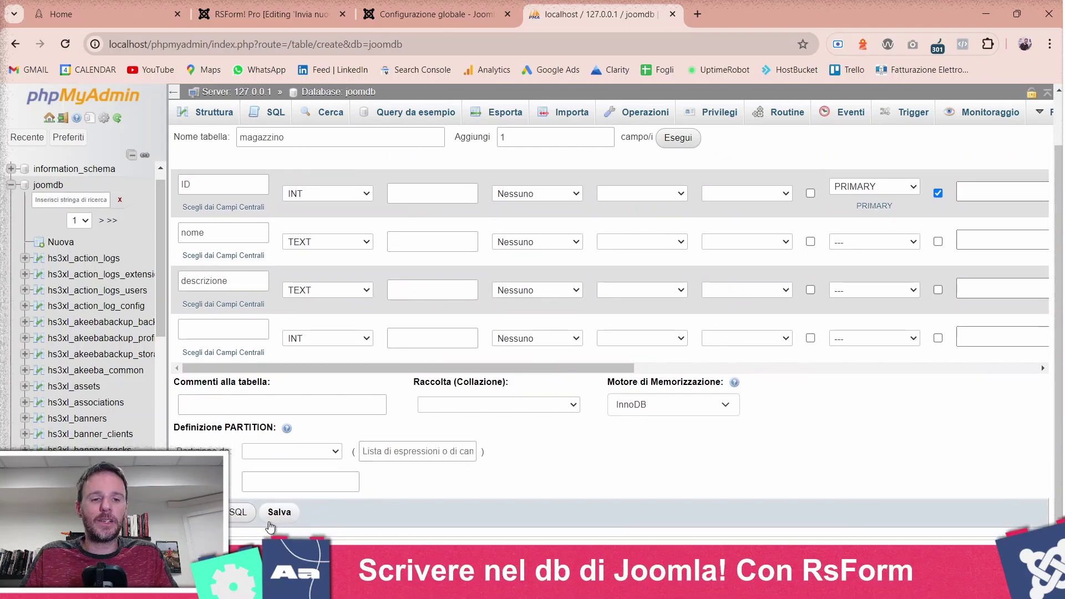
left_click(290, 514)
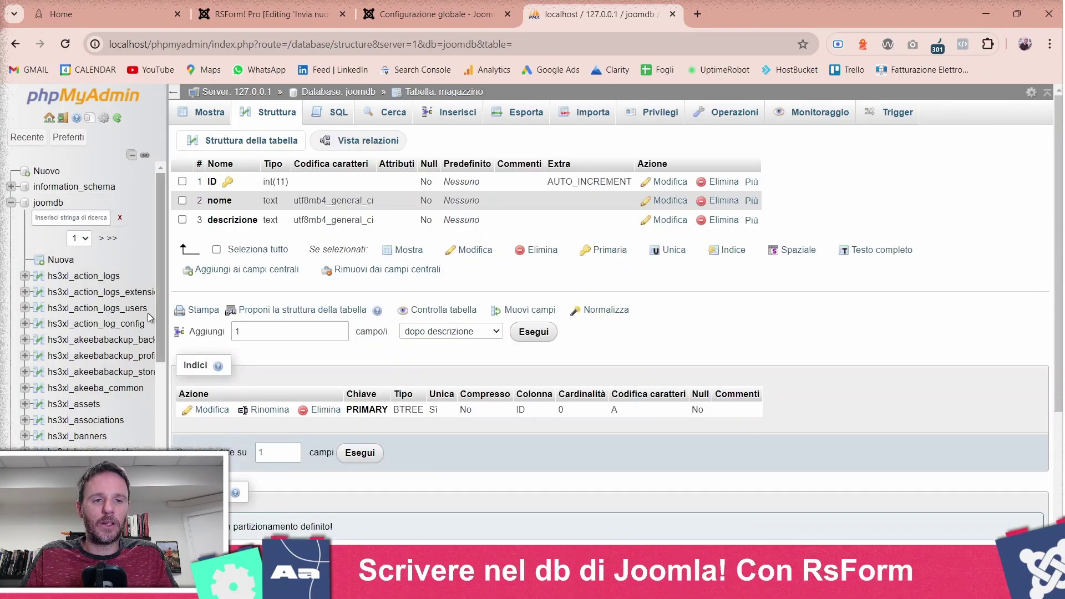
Step: Find the magazzino table among the joomdb tables and examine its records and structure
left_click_drag(160, 311, 161, 515)
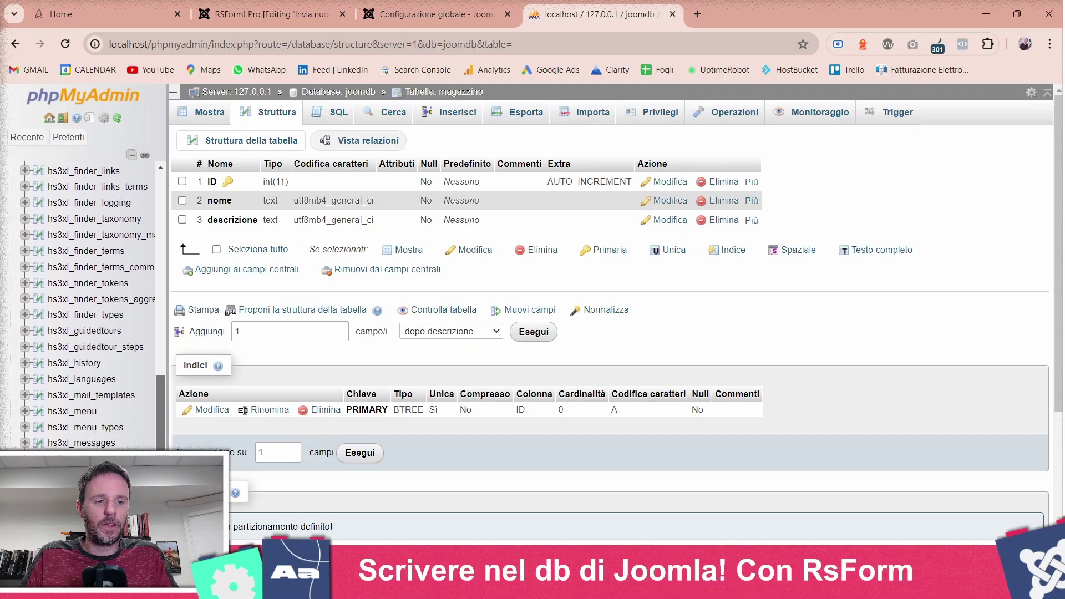
scroll(100, 274, "up", 10)
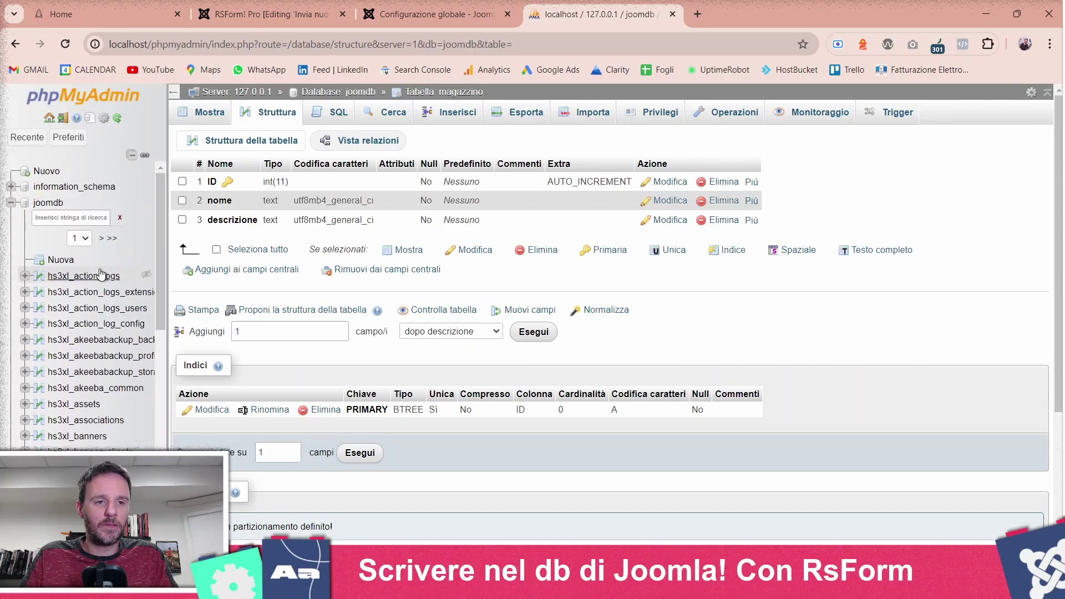
left_click(100, 238)
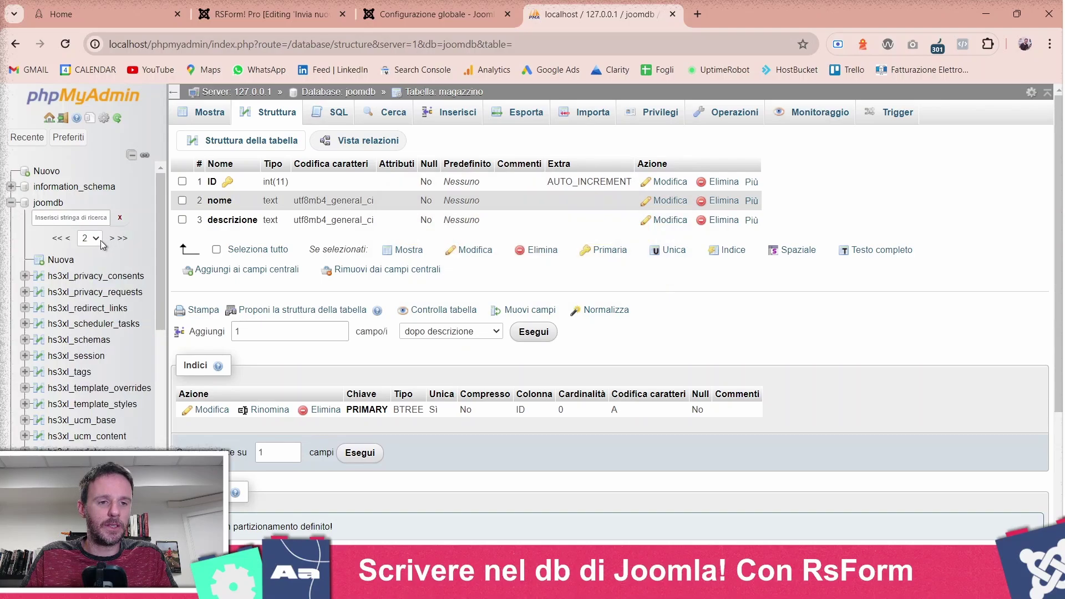
scroll(98, 284, "down", 6)
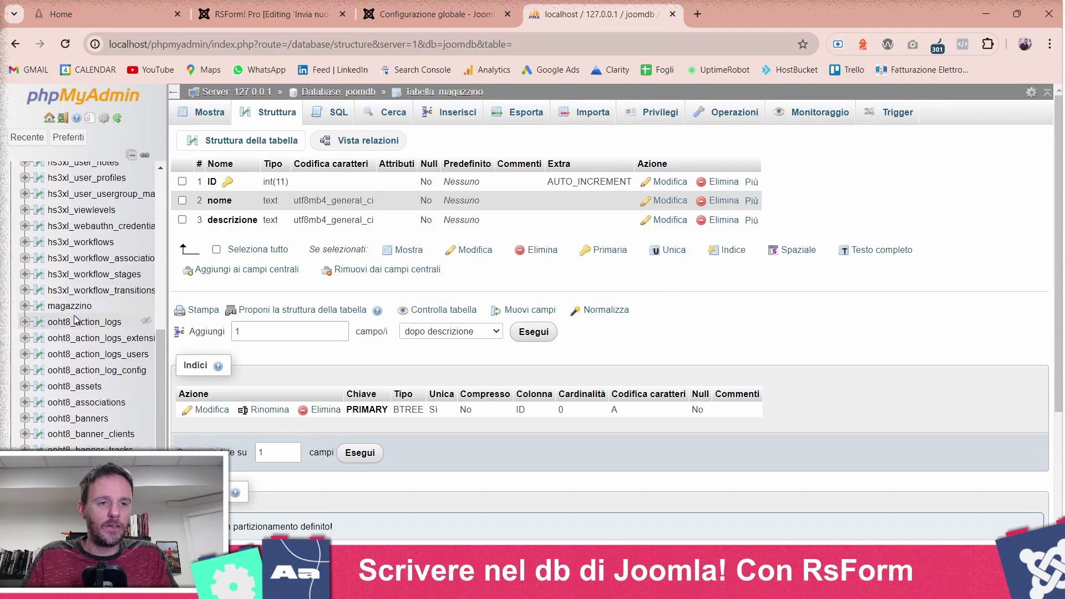
left_click(69, 307)
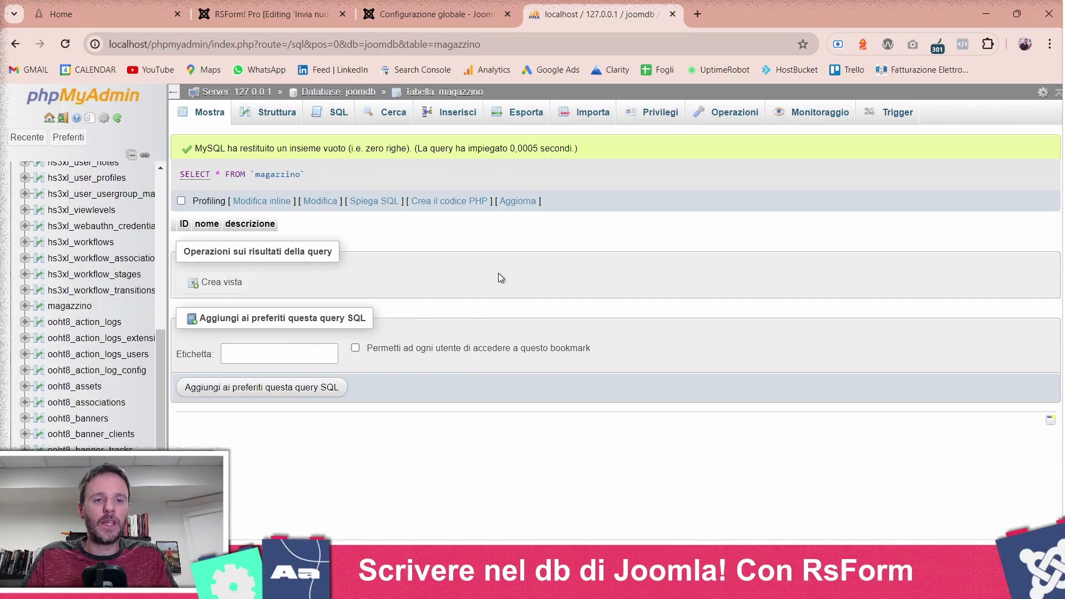
left_click(256, 119)
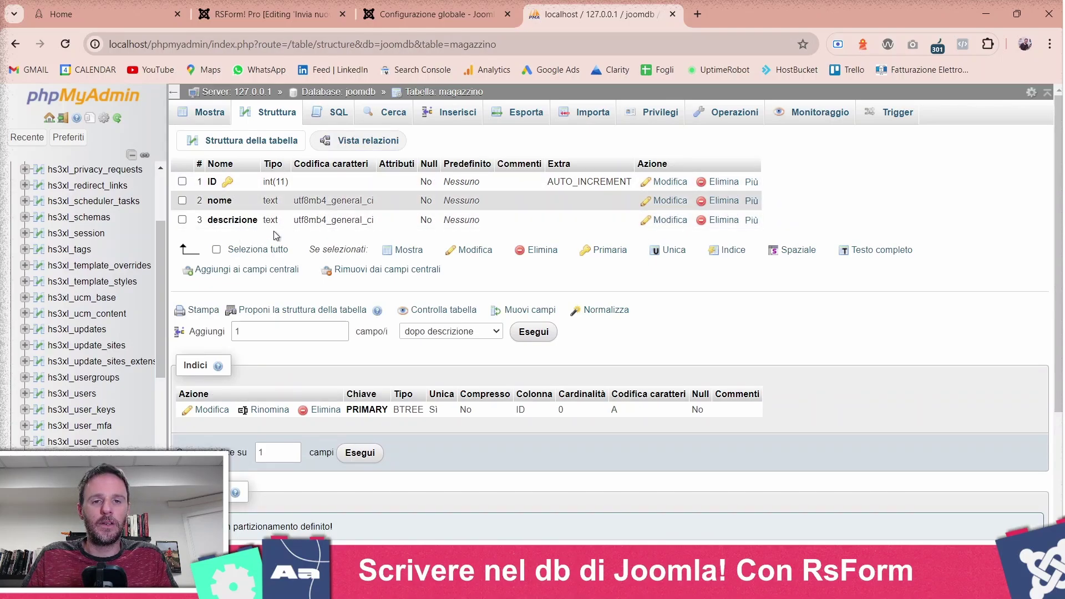
left_click(208, 120)
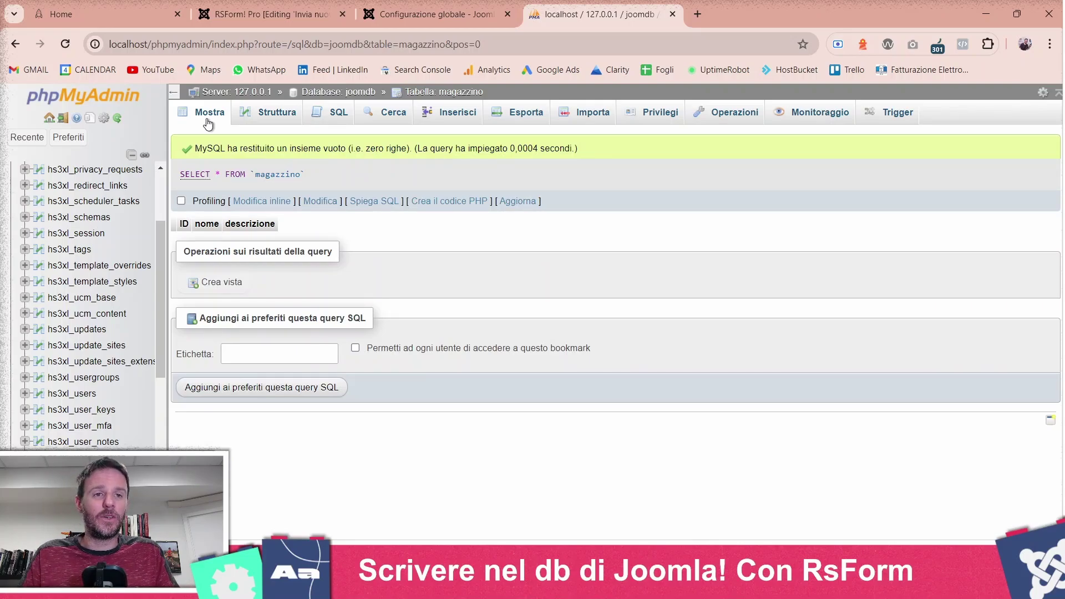
Step: Return to the RSForm! Pro form "Invia nuovo articolo", disable Create Article in its article configuration and save the form
left_click(273, 13)
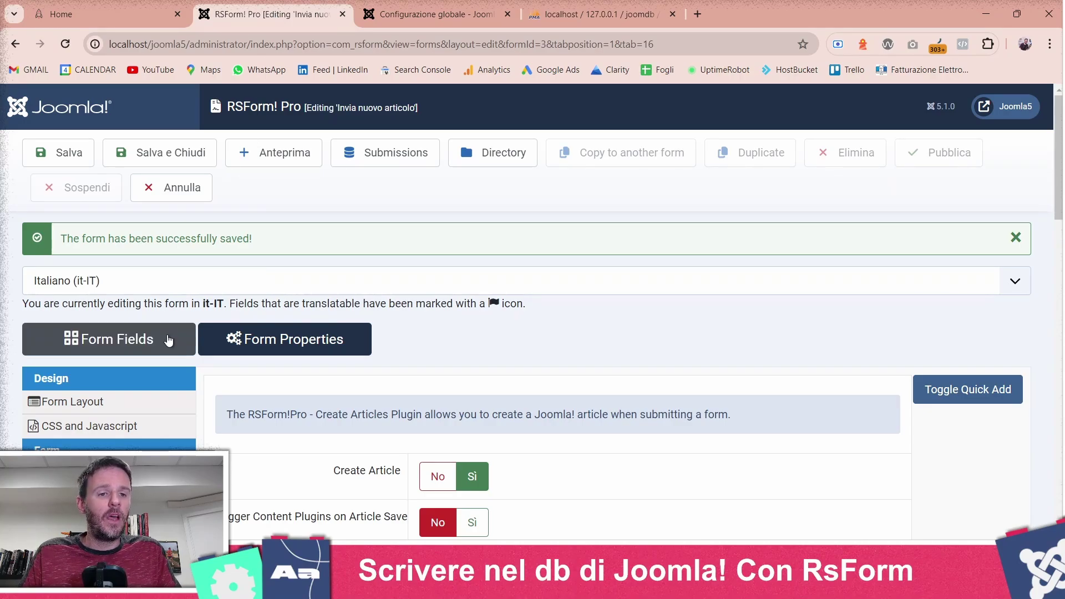
scroll(169, 341, "down", 5)
scroll(185, 319, "up", 3)
scroll(185, 319, "down", 8)
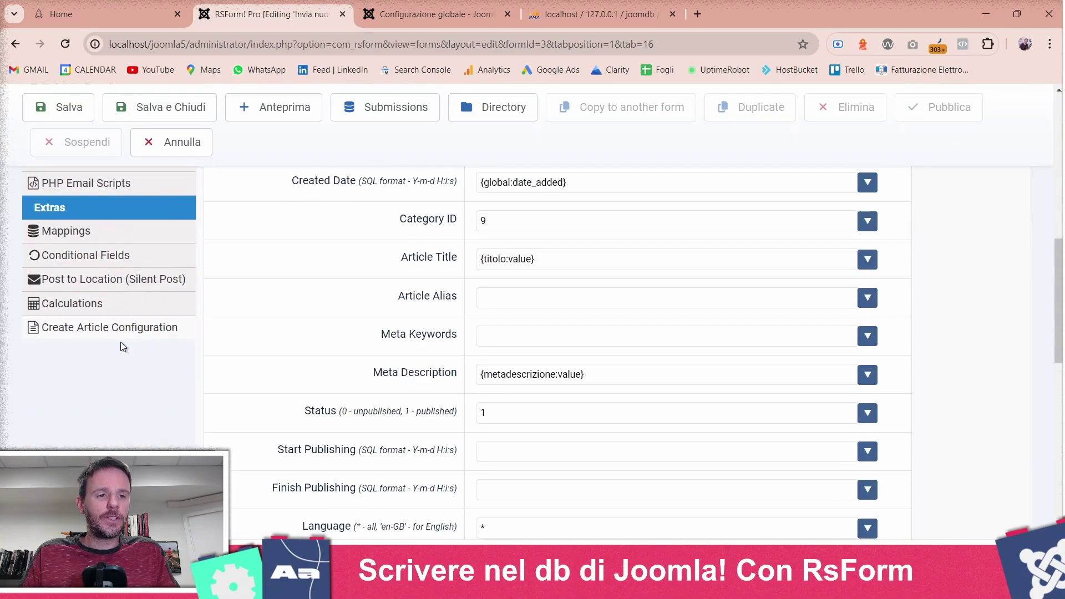
scroll(120, 347, "down", 3)
left_click(132, 188)
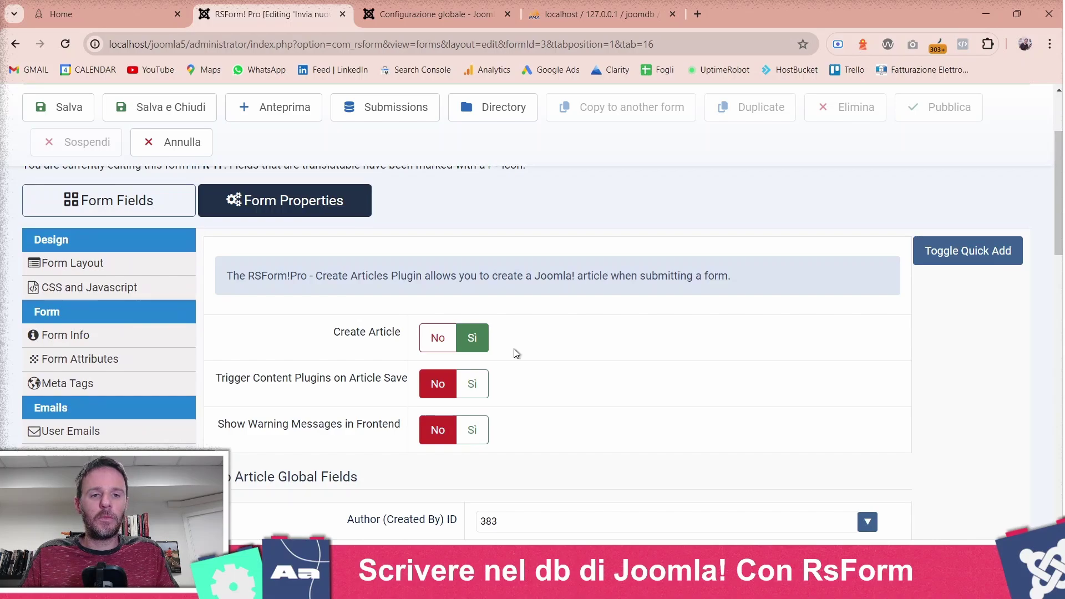
left_click(434, 339)
scroll(152, 219, "up", 3)
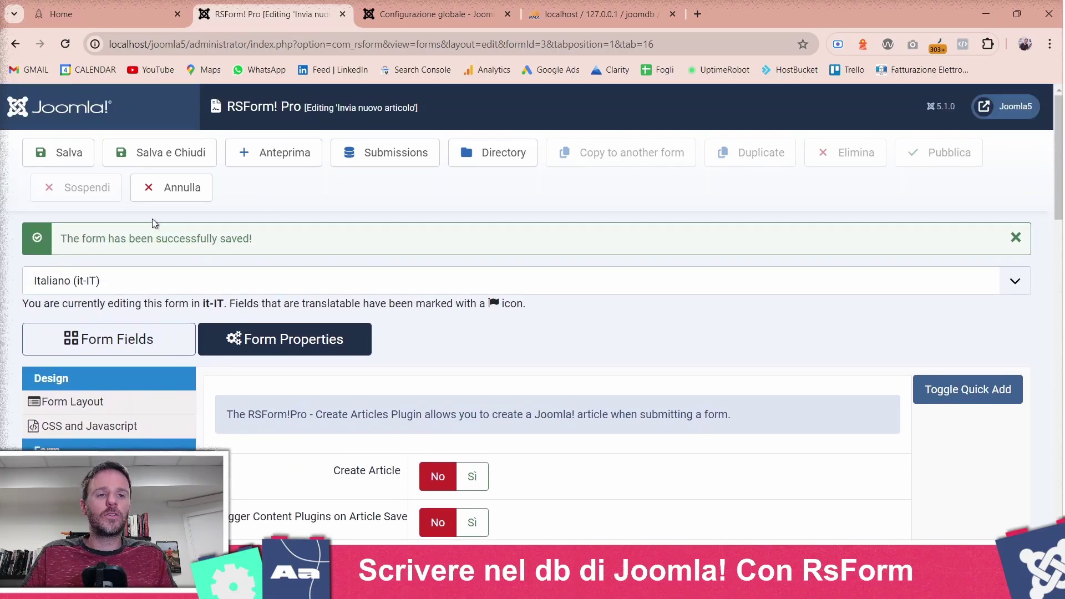
left_click(27, 162)
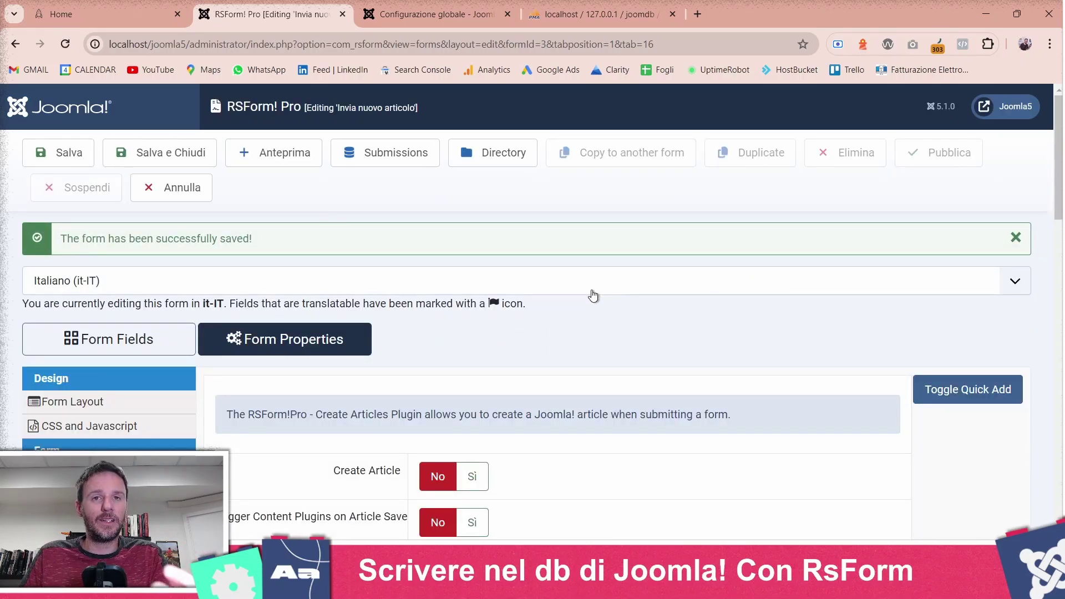
Step: Open the form's database mappings and start a new query
scroll(593, 294, "down", 7)
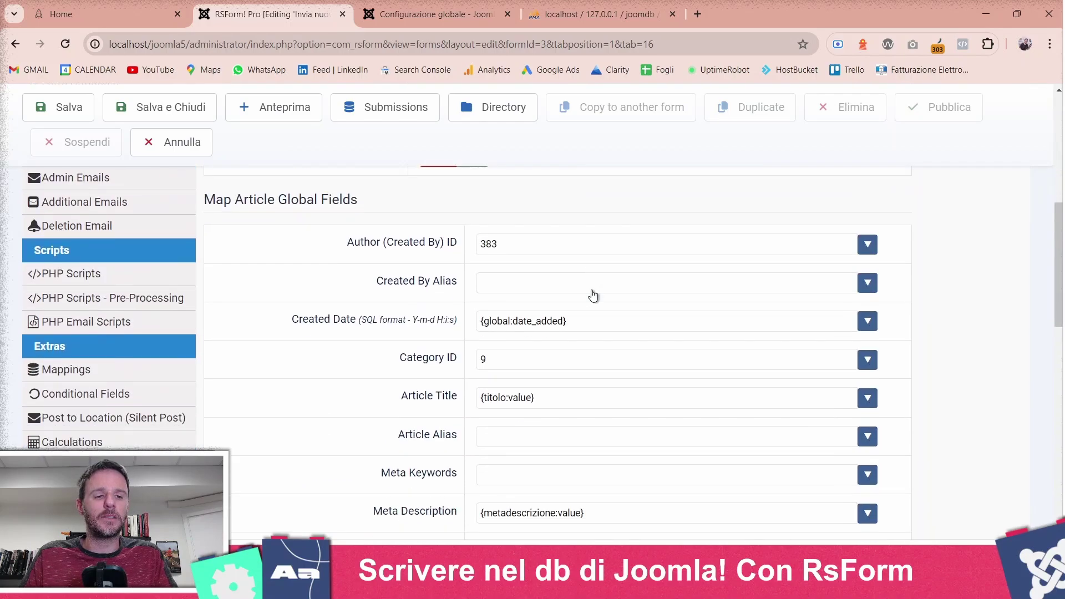
scroll(593, 289, "down", 3)
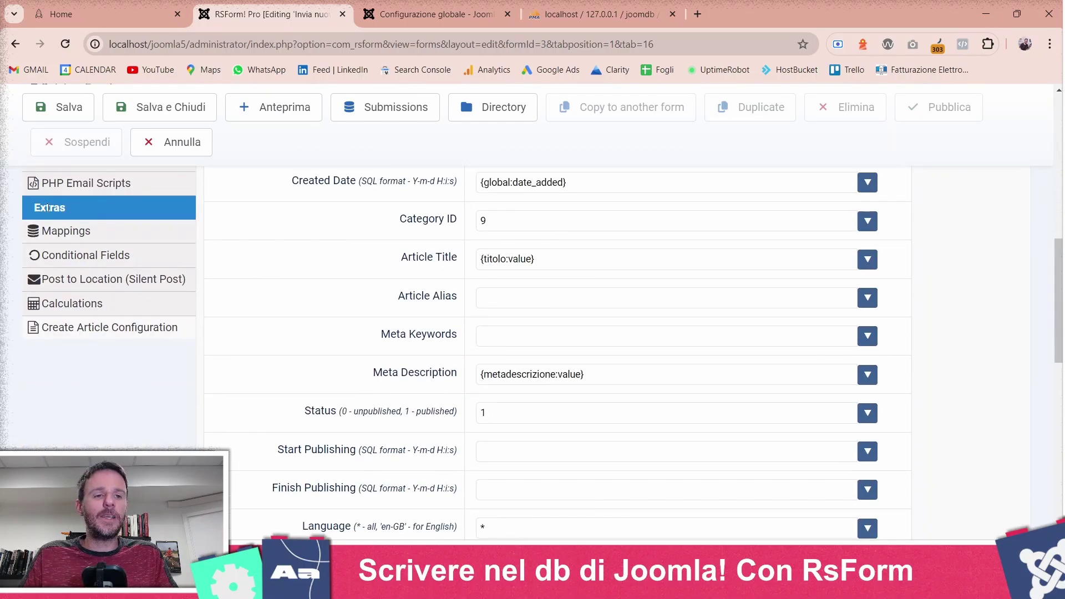
left_click(103, 241)
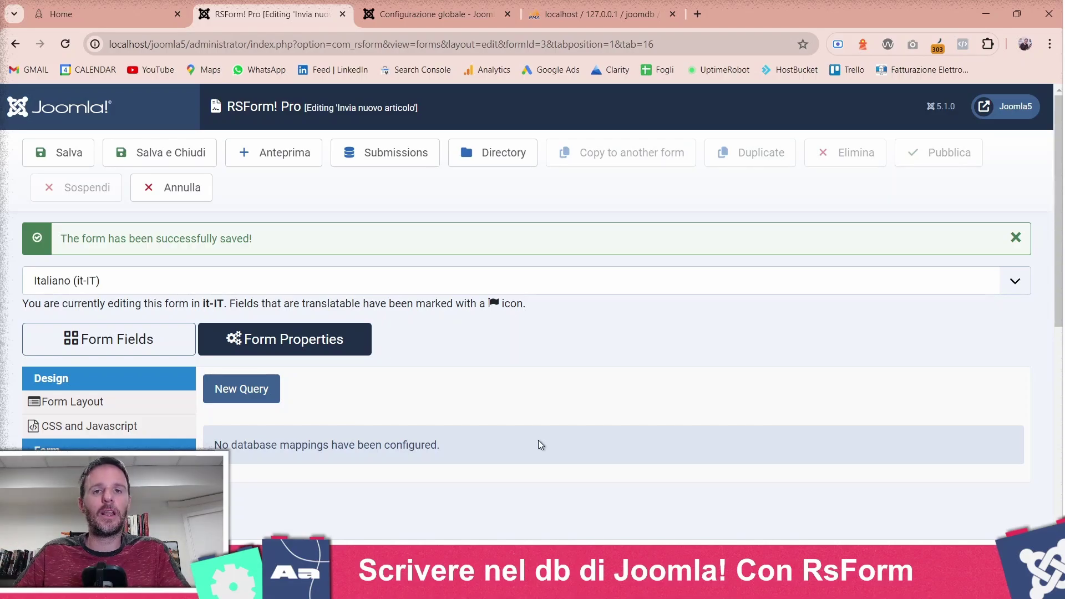
scroll(538, 441, "down", 2)
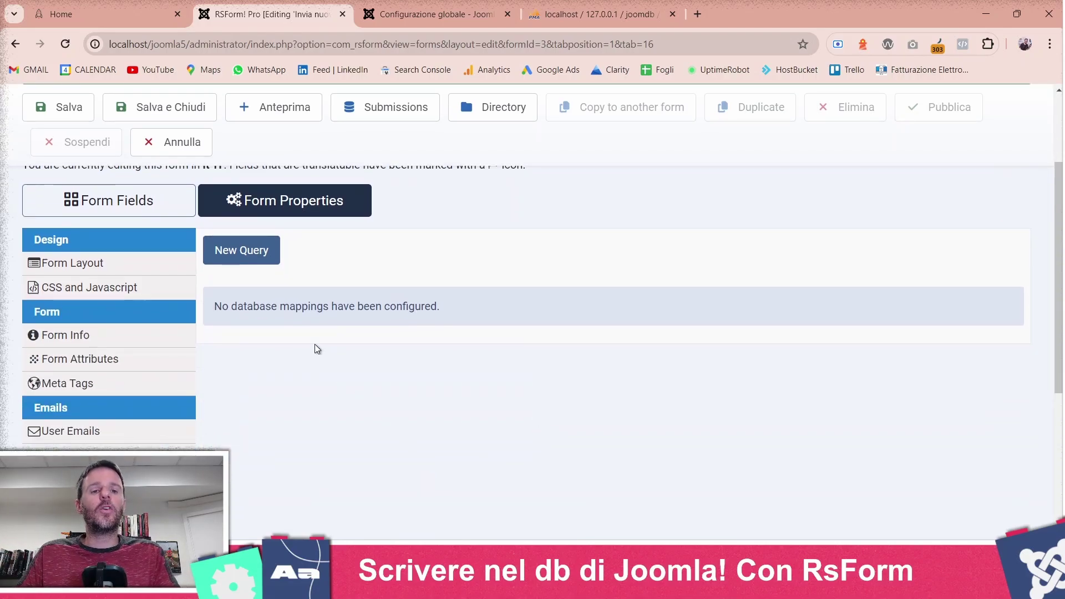
left_click(278, 255)
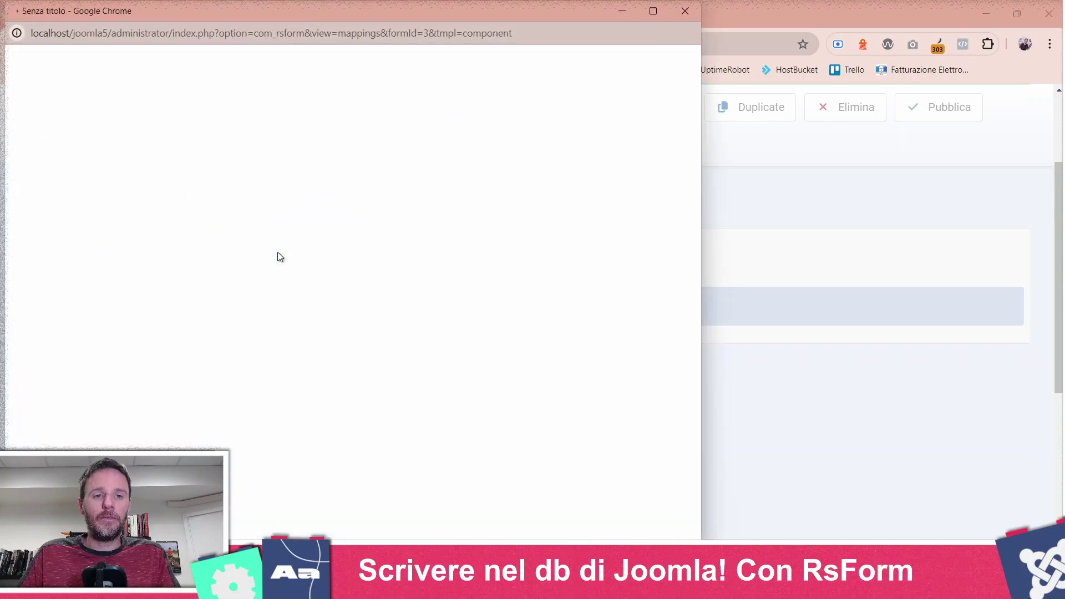
Step: Set the mapping's method to Insert and its connection type to Remote
left_click_drag(372, 9, 523, 41)
left_click(466, 116)
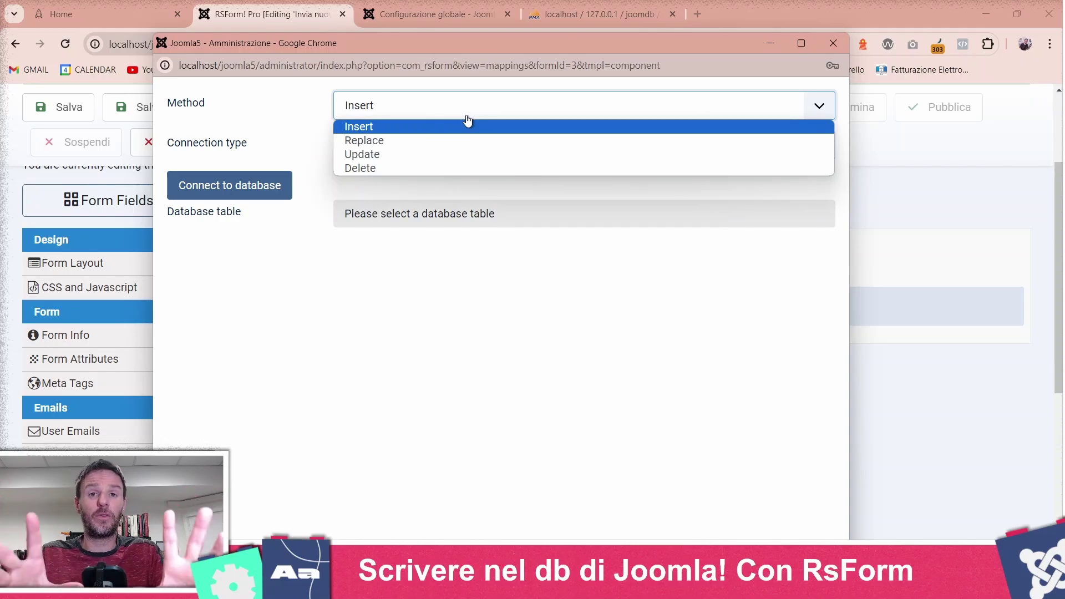
left_click(361, 128)
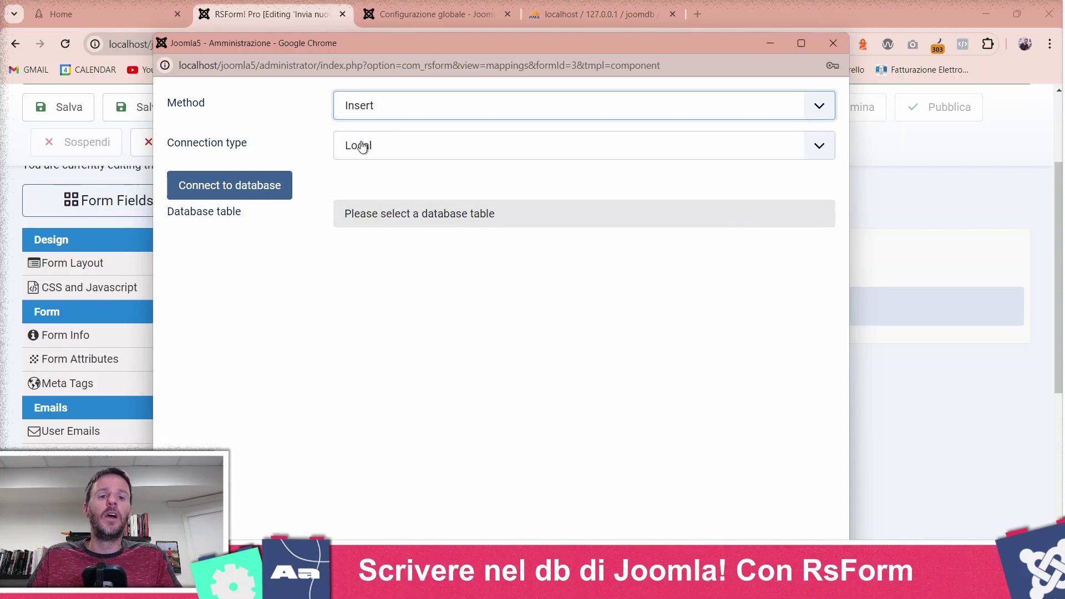
left_click(362, 145)
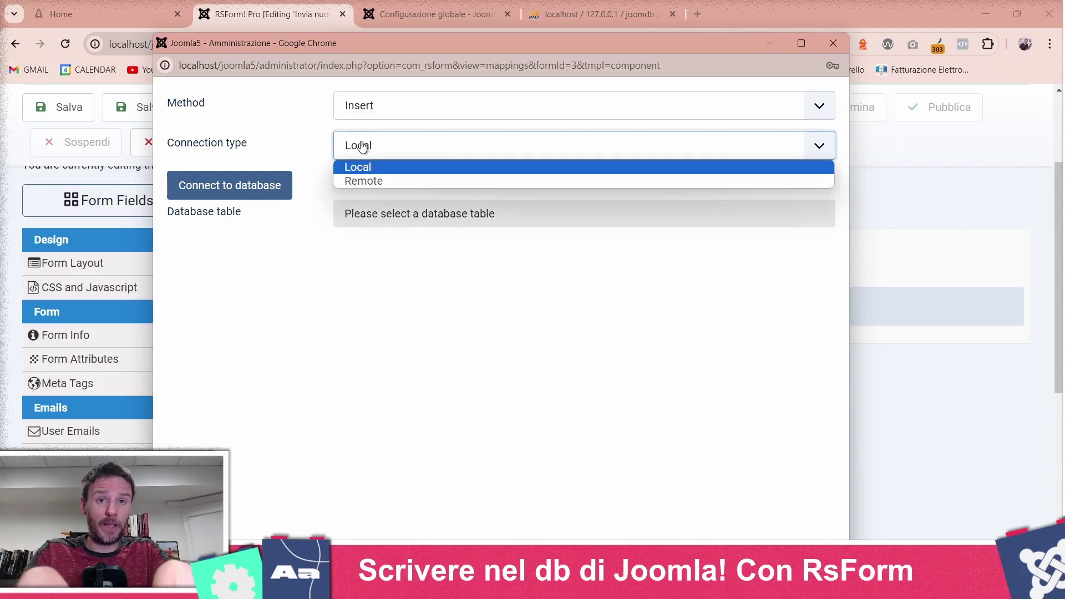
left_click(364, 181)
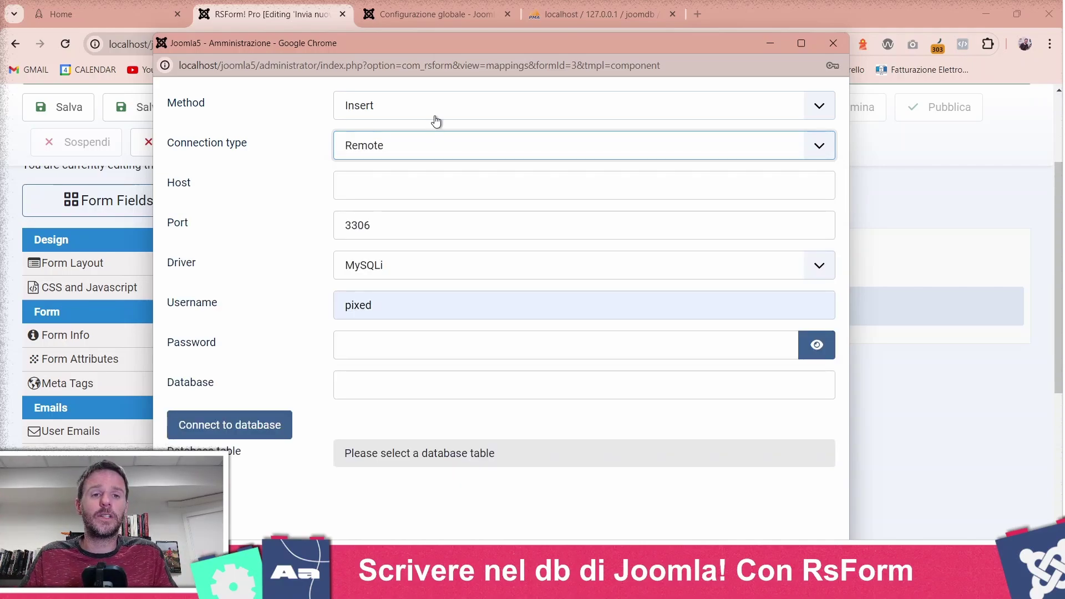
Step: Switch the mapping's connection type to Local and connect to the database
left_click(422, 151)
left_click(425, 168)
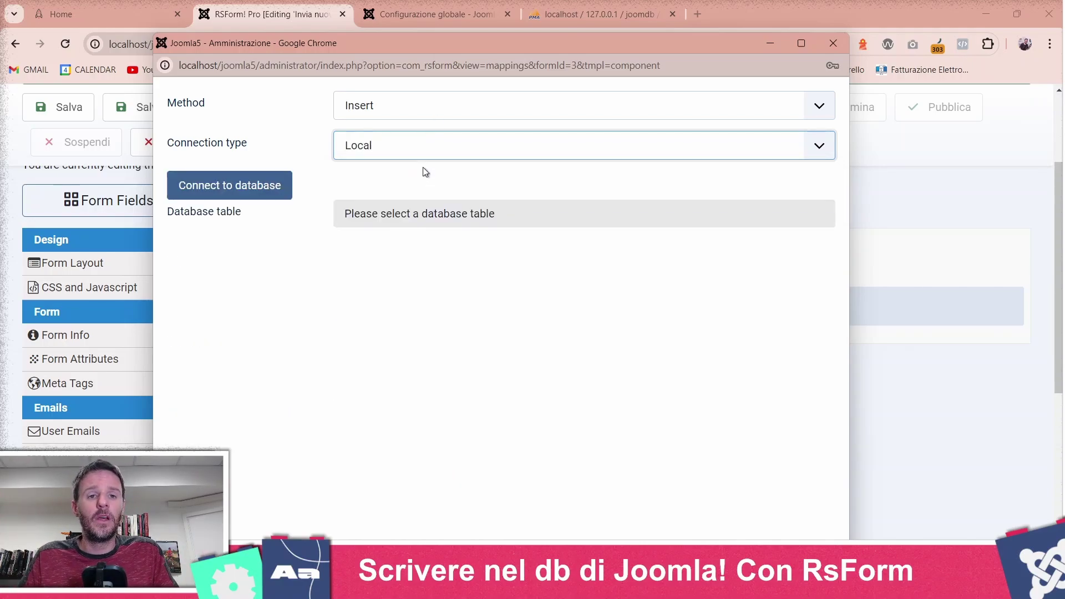
left_click(235, 192)
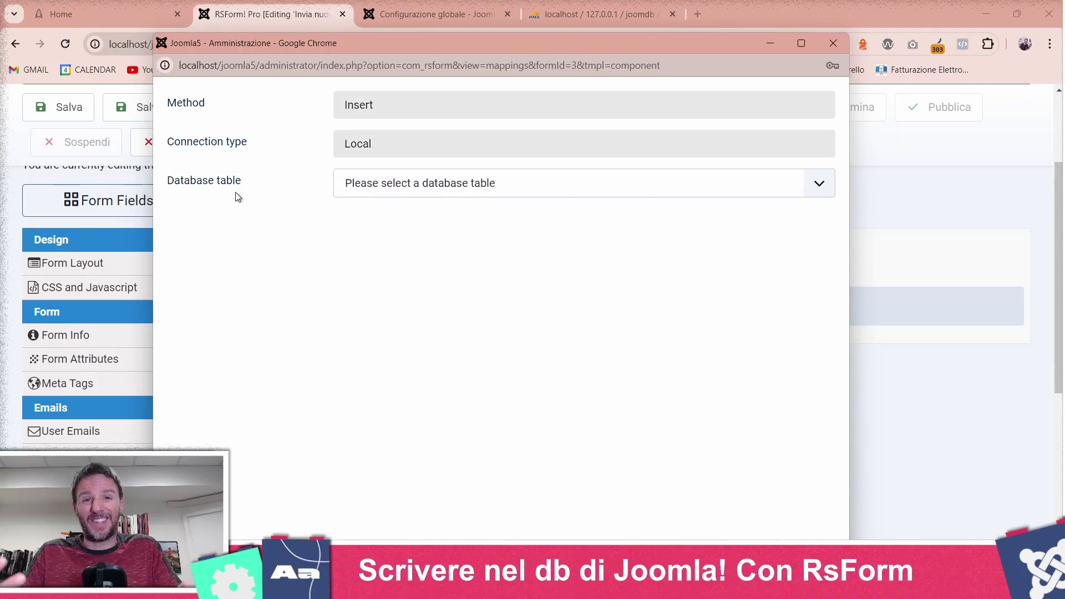
Step: Choose magazzino as the database table for the Insert mapping
left_click(436, 184)
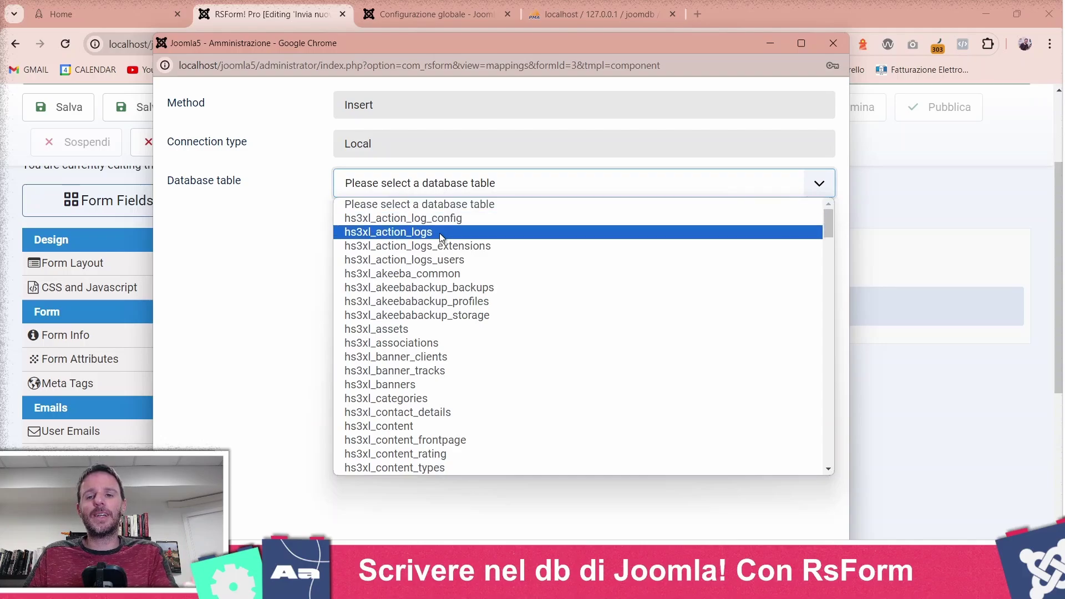
scroll(440, 238, "down", 5)
scroll(440, 245, "down", 10)
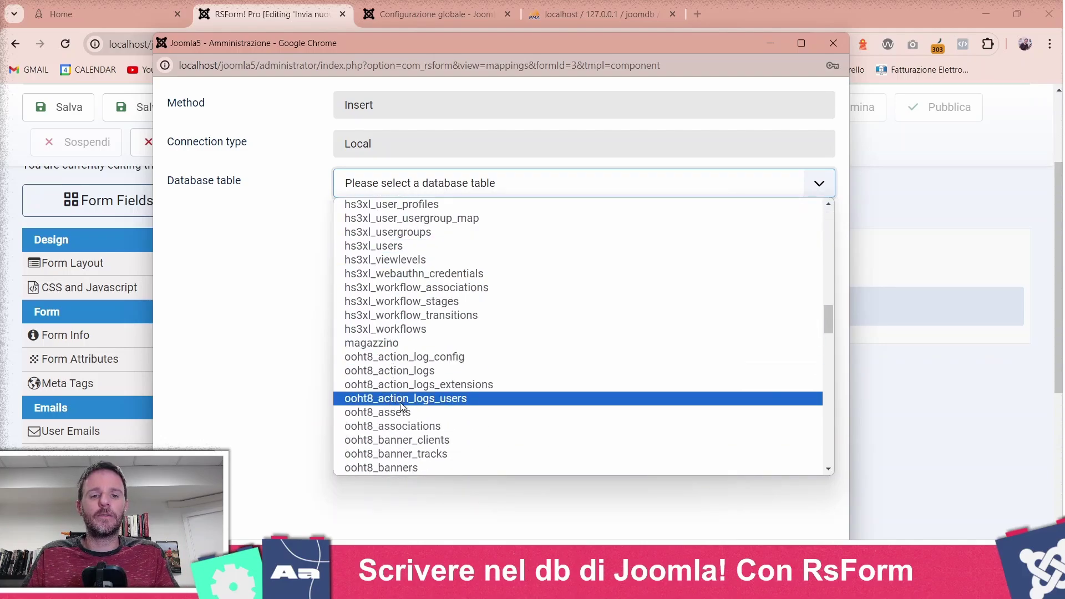
left_click(375, 344)
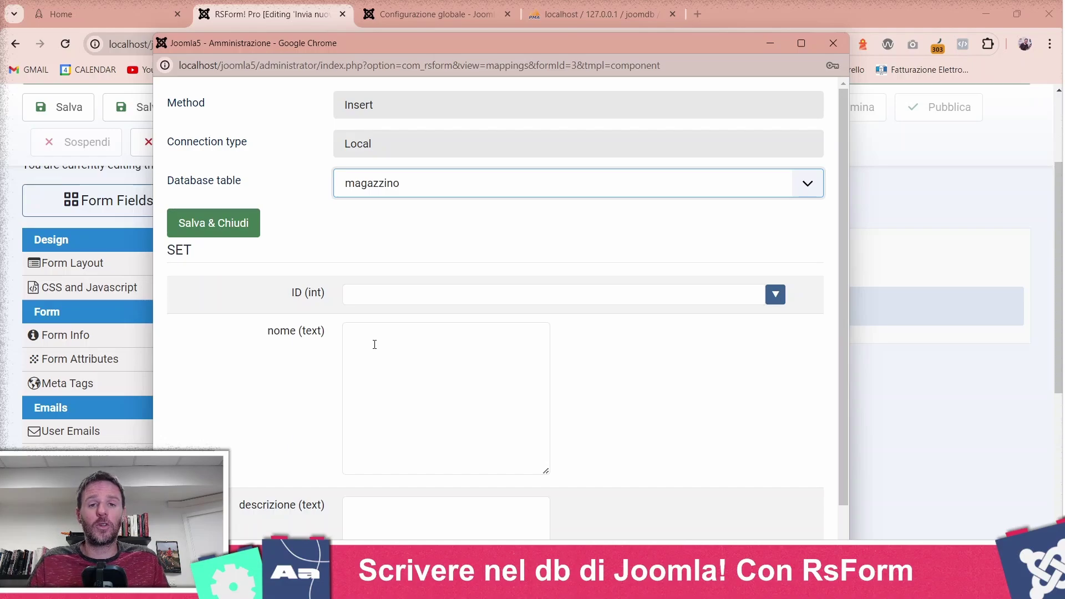
Step: Check the form's field names and map nome to {titolo:value} and descrizione to {testo:value}
scroll(381, 328, "down", 2)
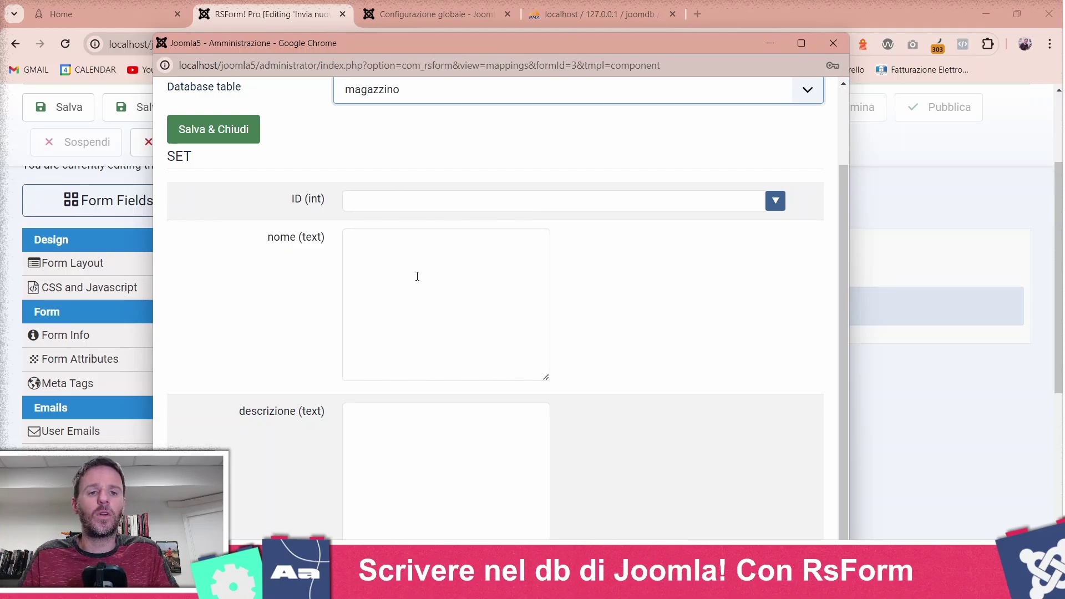
left_click(438, 310)
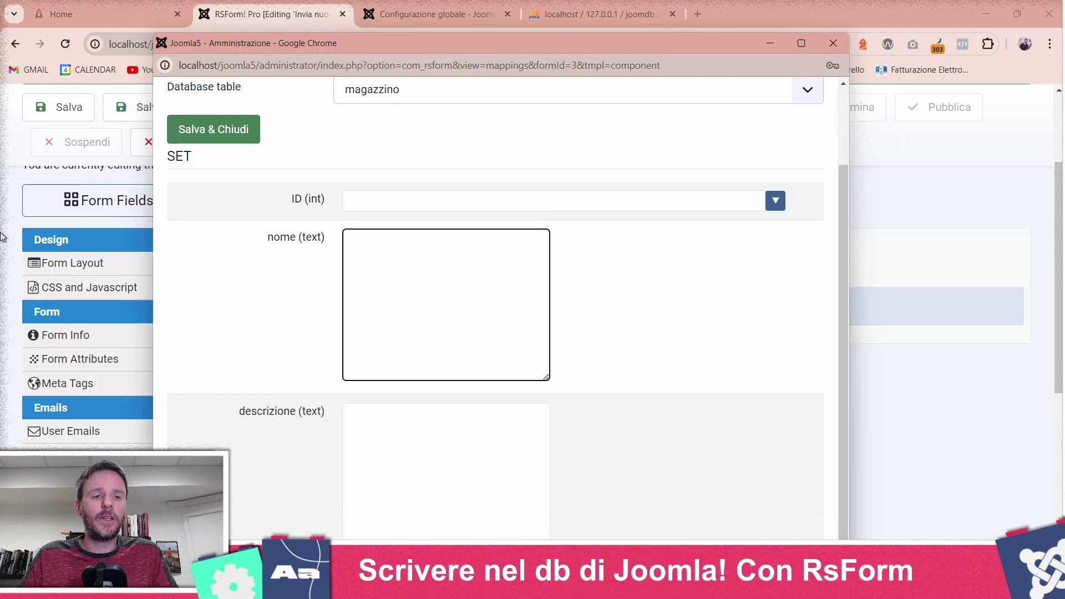
left_click(89, 200)
scroll(197, 280, "down", 1)
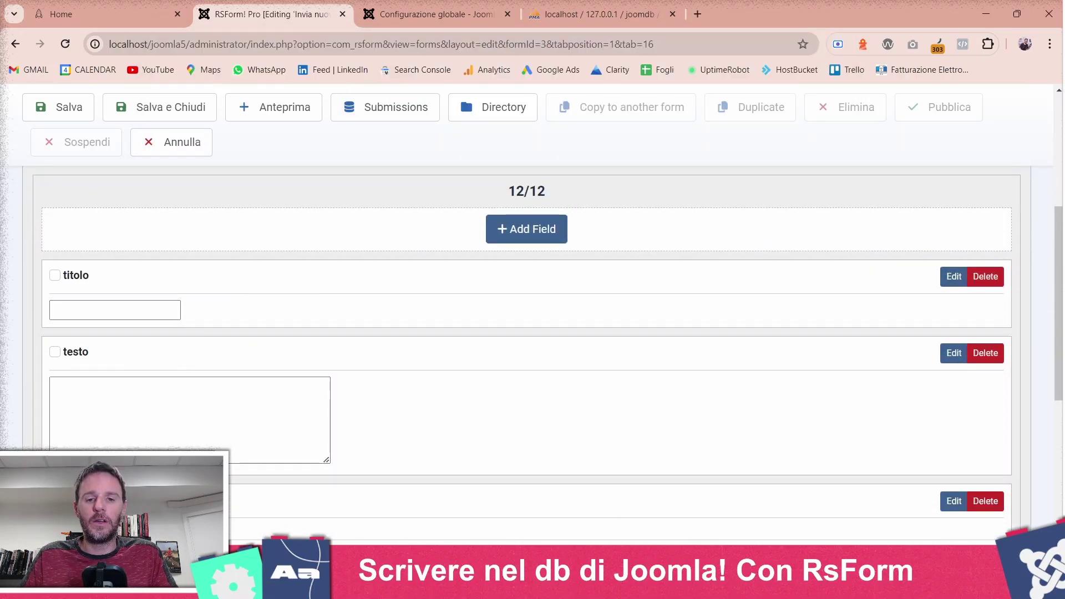
left_click(628, 528)
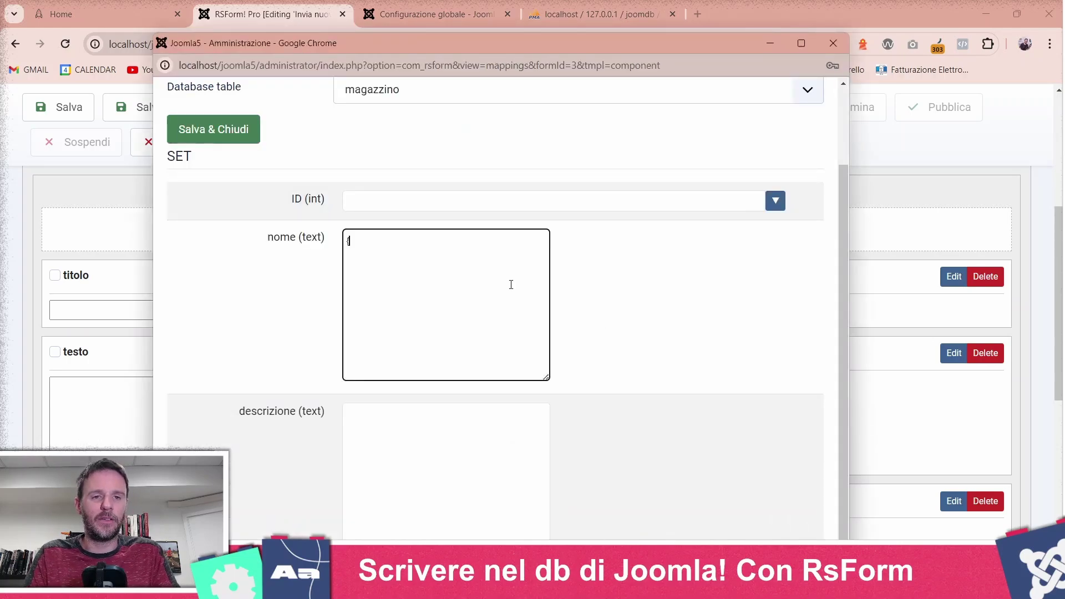
type("{titolo:value")
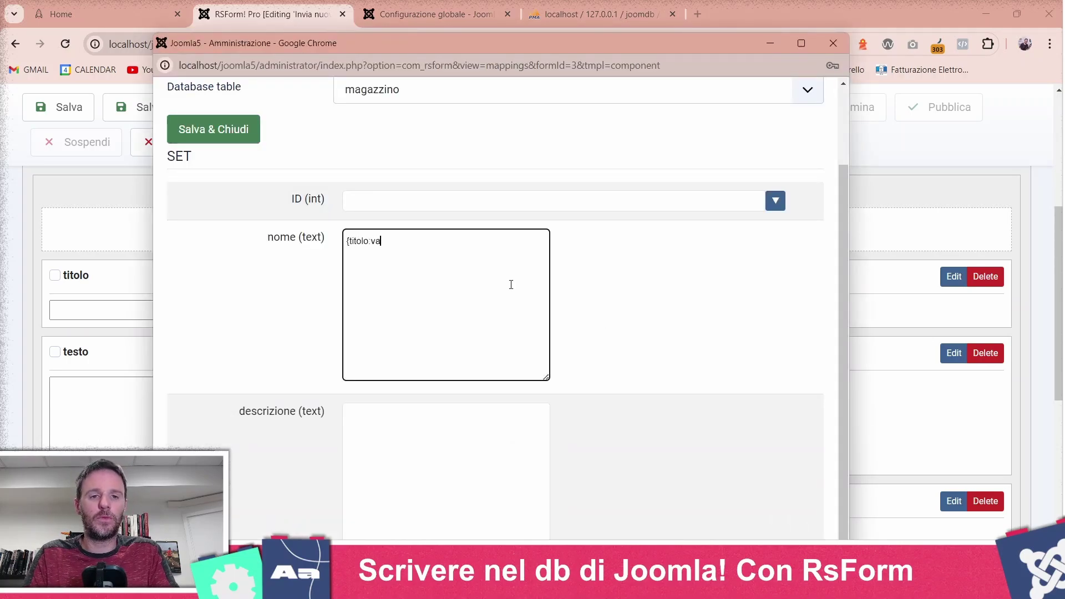
left_click(512, 418)
type("{testo:value")
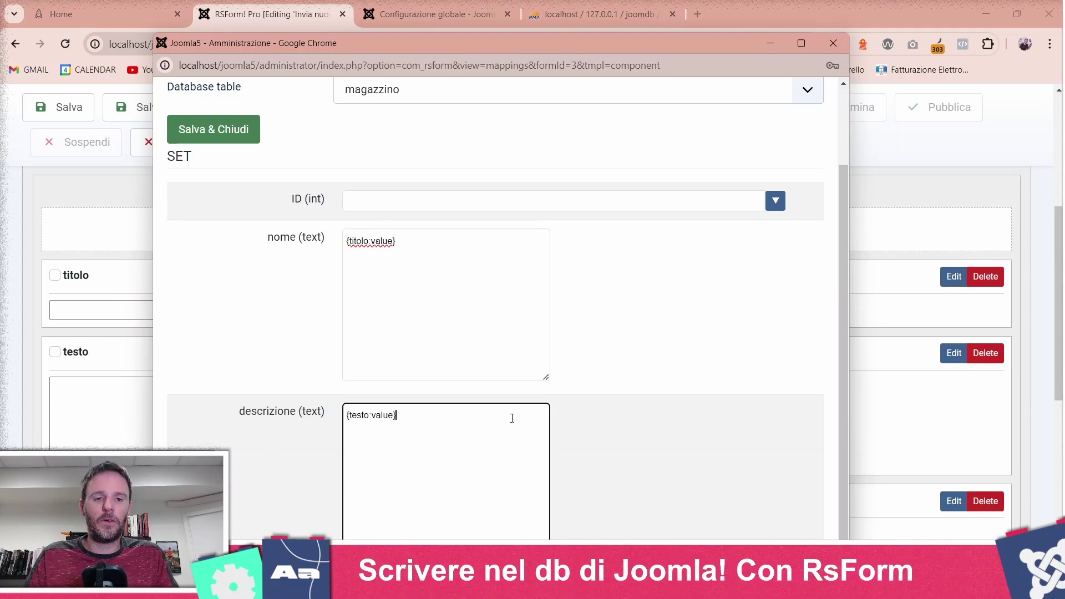
Step: Save and close the mapping, and review its insert query in the form's properties
left_click(253, 142)
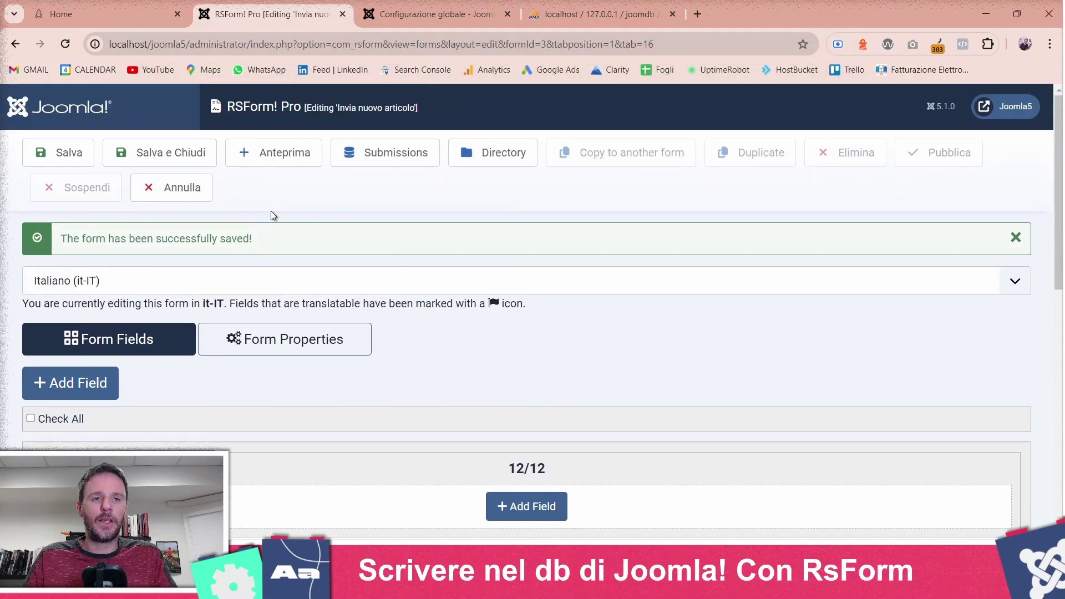
left_click(276, 353)
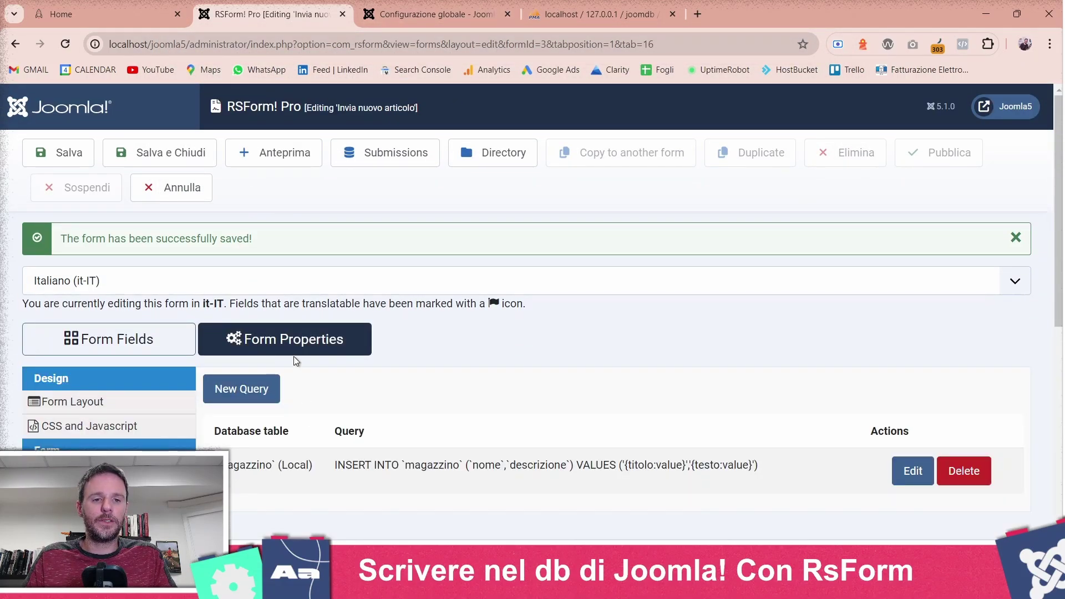
scroll(294, 358, "down", 3)
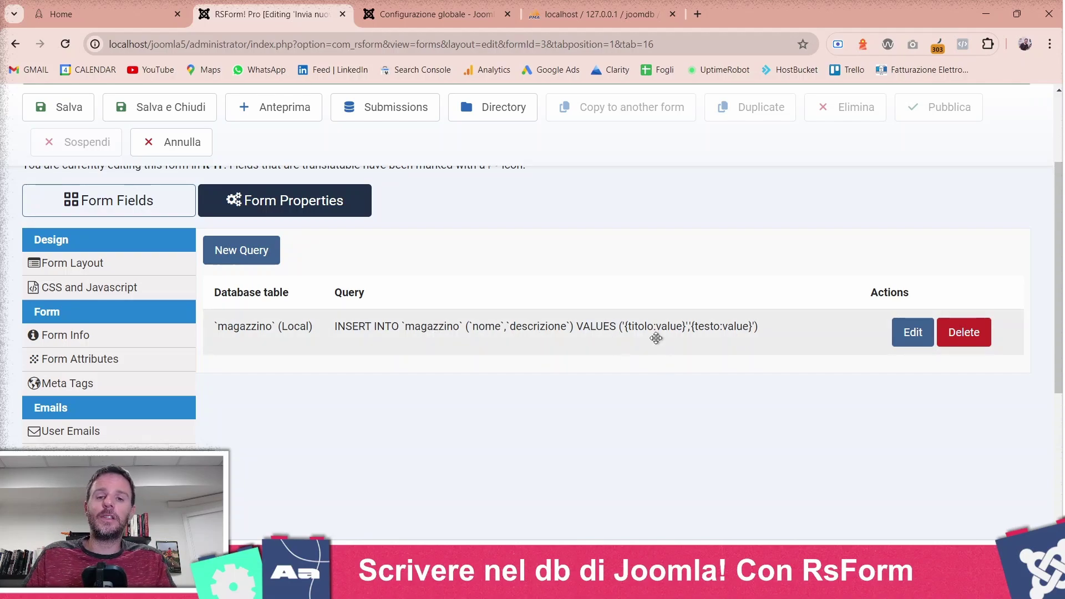
Step: On the site's home page, fill the article form with title "nome del prodotto" and text "descrizione del prodotto"
left_click(274, 107)
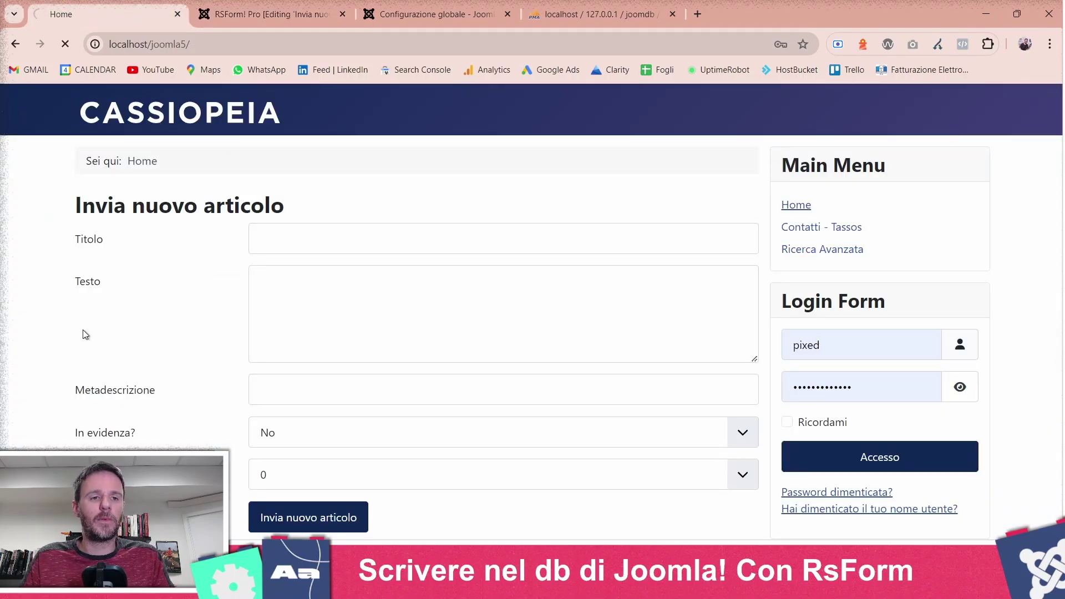
left_click(298, 248)
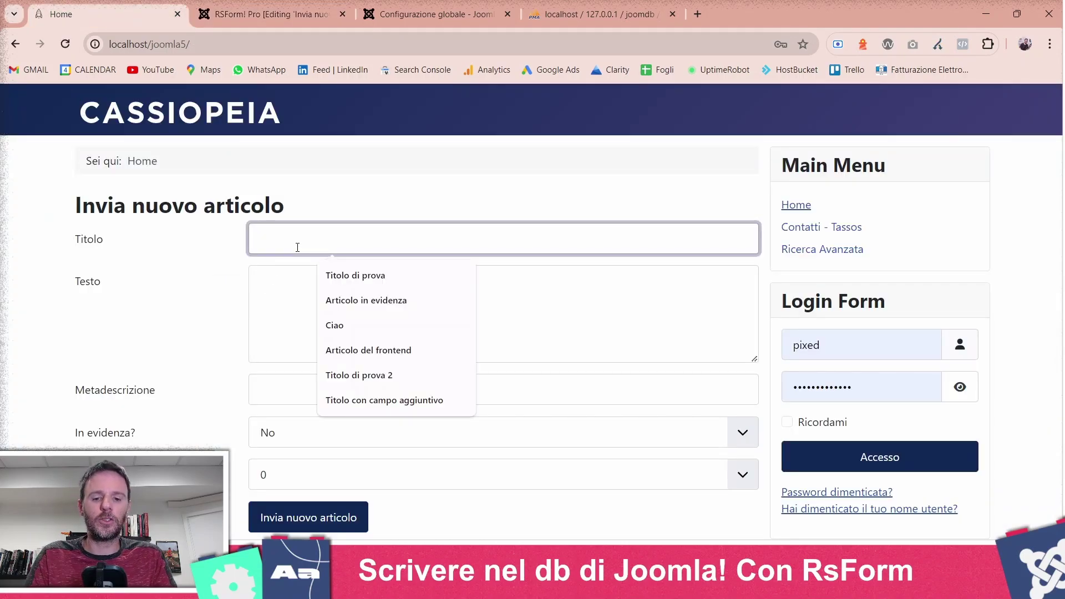
type("nome del prodotto")
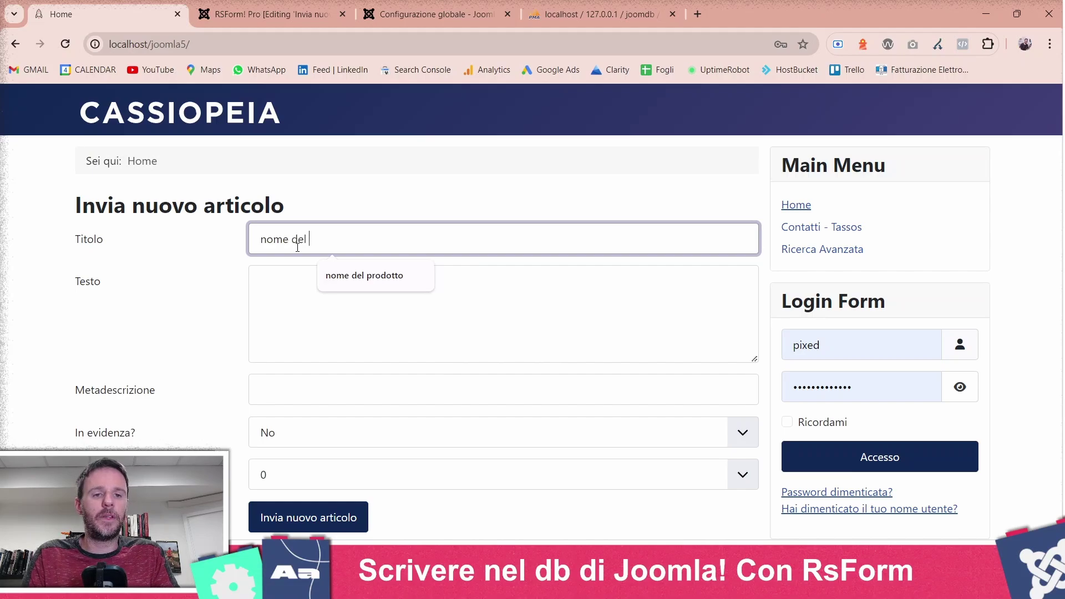
key("Tab")
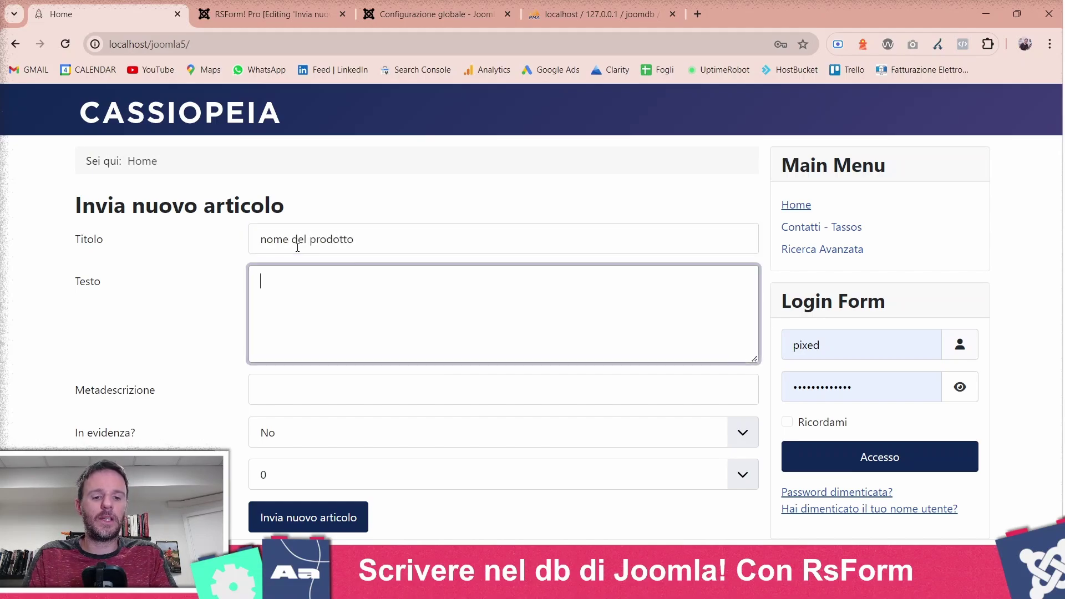
type("descrizione del prodot")
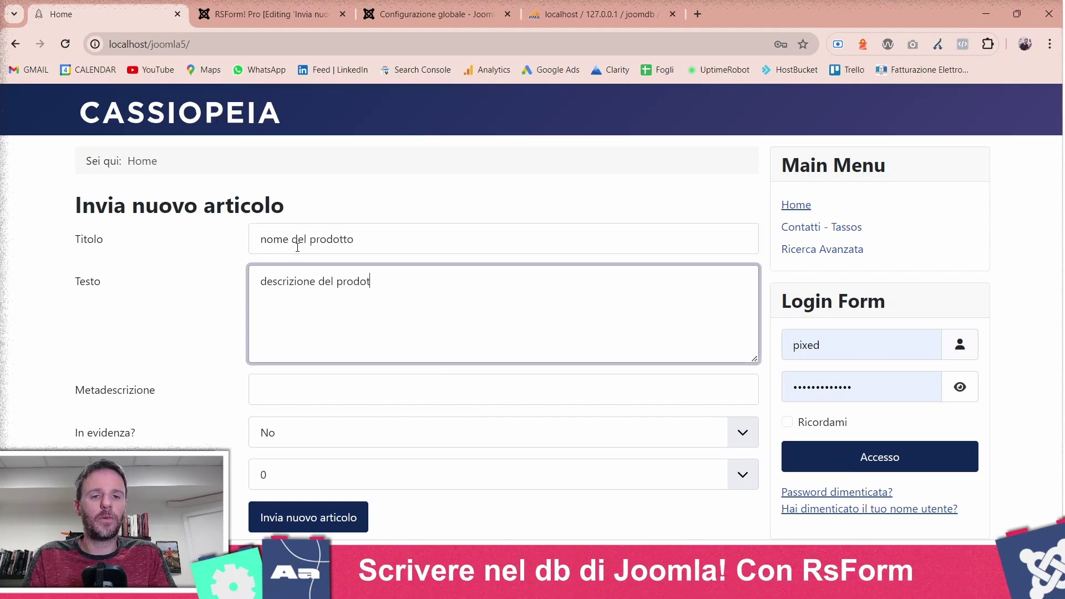
type("to")
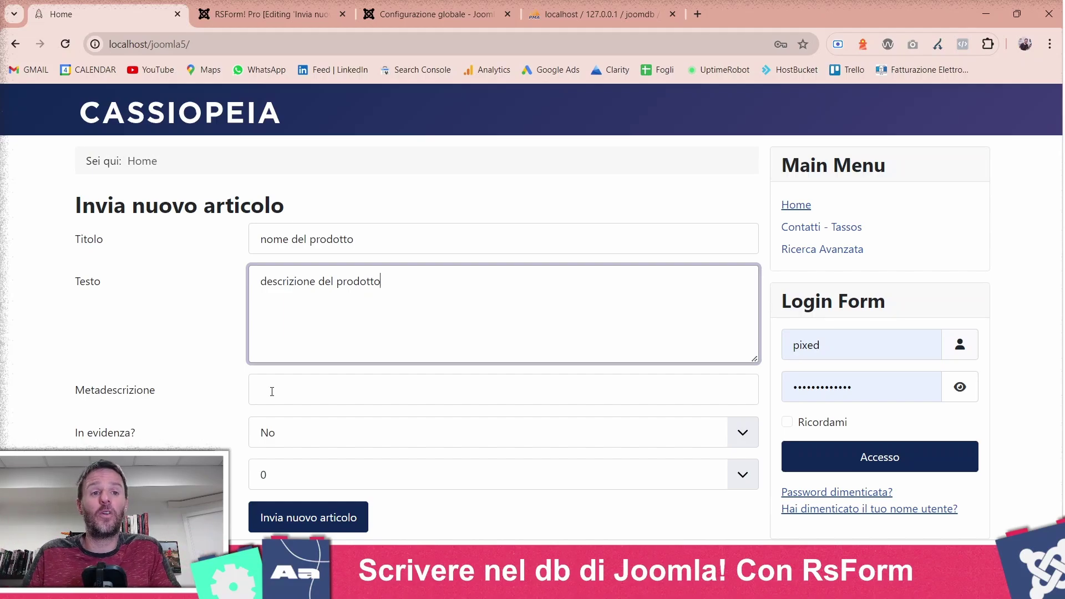
left_click(380, 17)
left_click(267, 14)
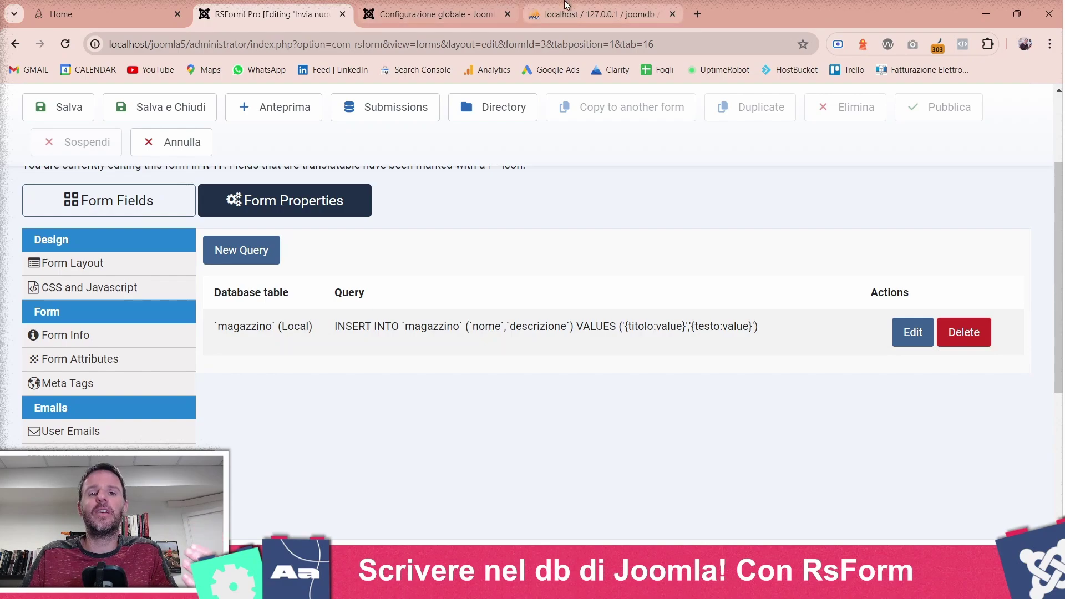
left_click(596, 14)
left_click(82, 7)
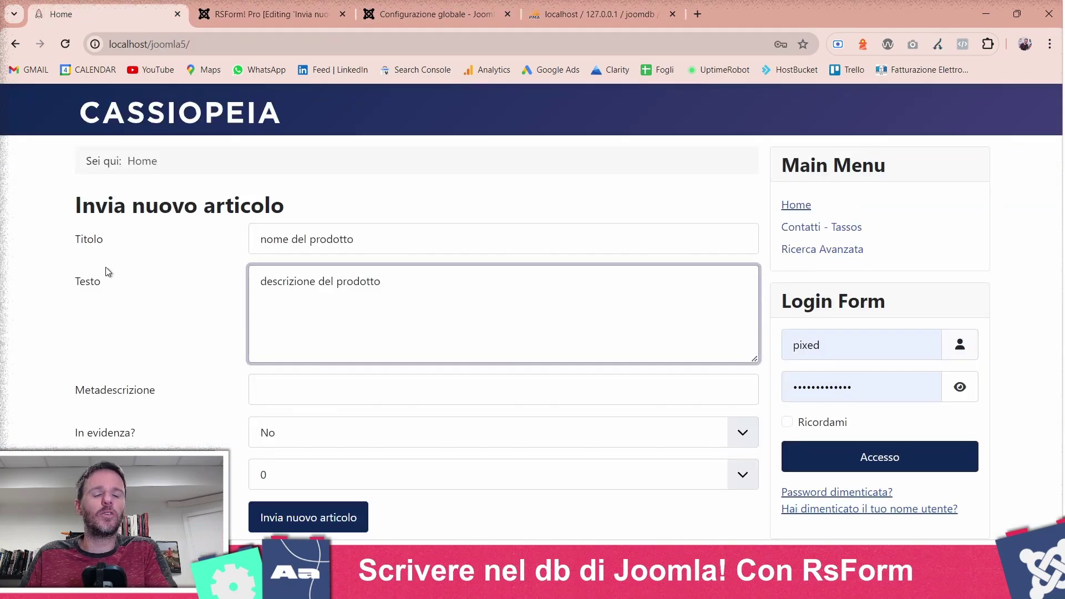
Step: Submit the completed "Invia nuovo articolo" form and dismiss the confirmation
left_click(327, 517)
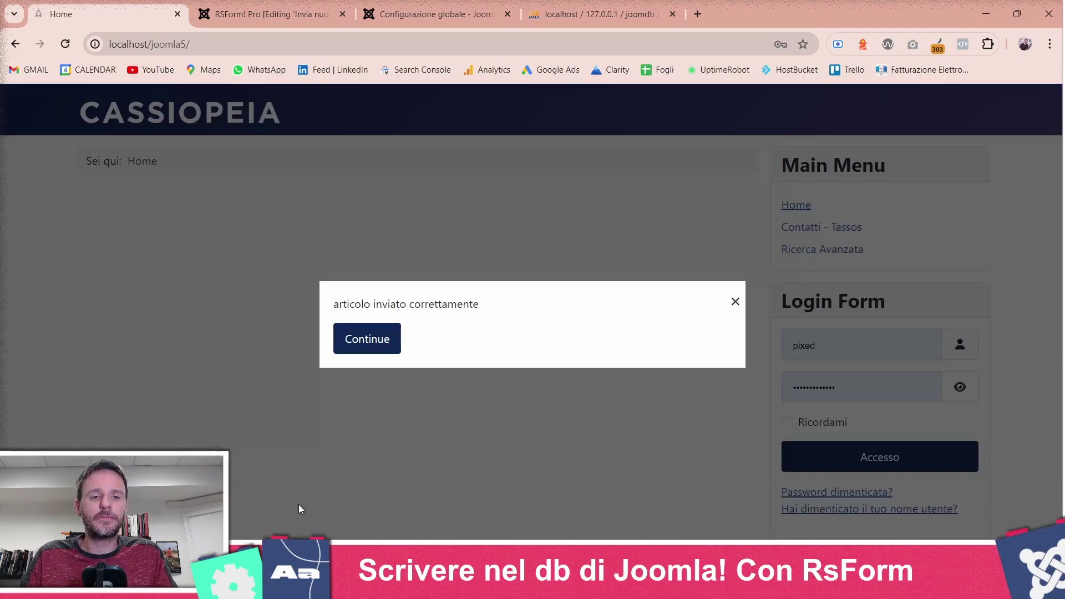
left_click(400, 341)
Step: Switch to phpMyAdmin, reload the magazzino table and examine the nome and descrizione values of its record
left_click(599, 14)
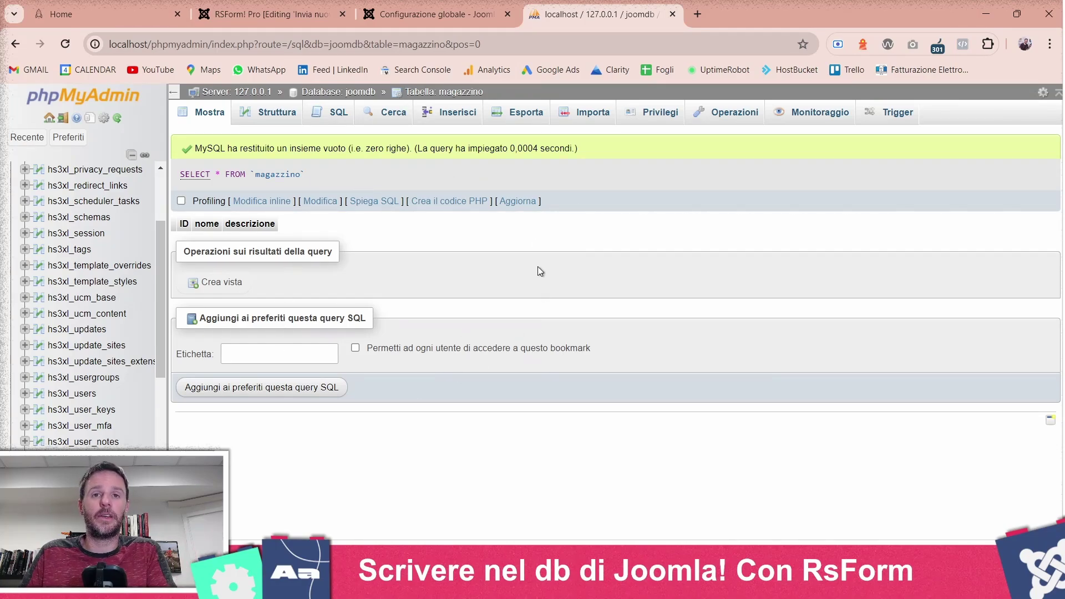
key("F5")
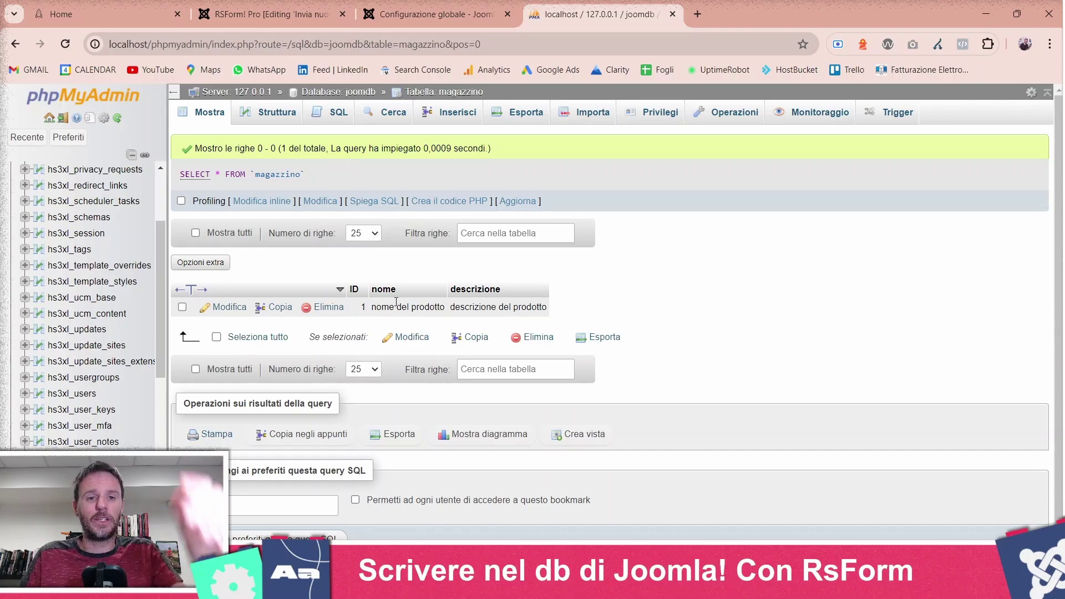
double_click(380, 315)
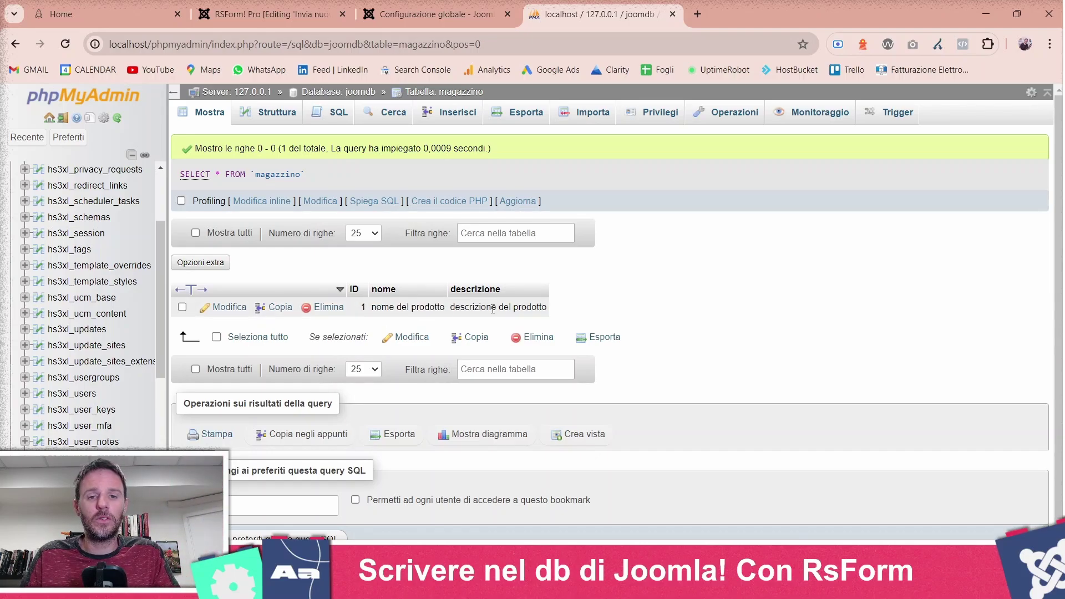
double_click(516, 308)
left_click(641, 312)
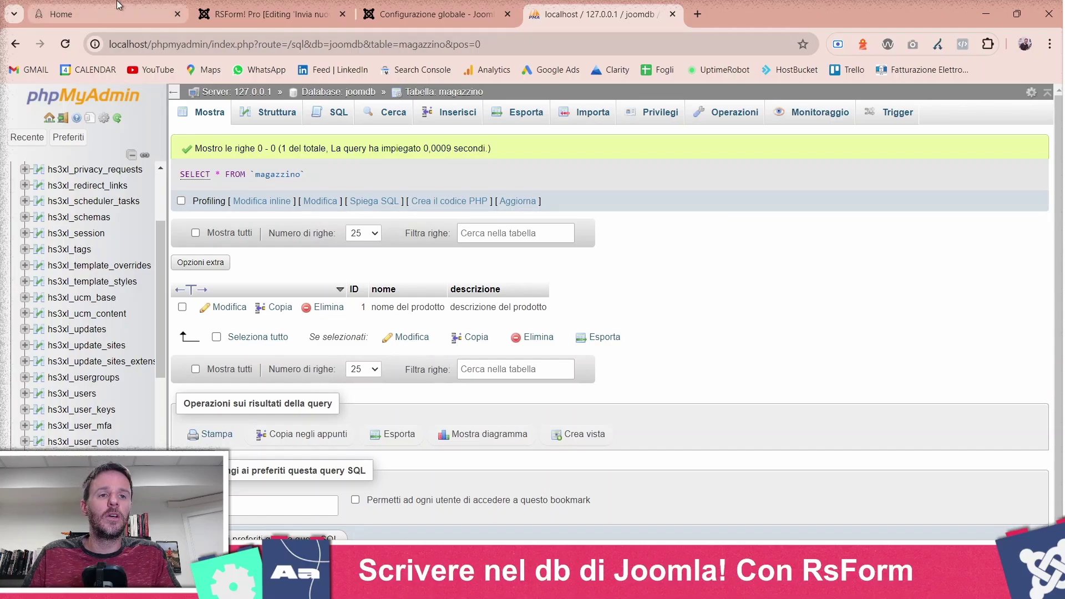
Step: Submit a second entry through the site's form with title "nome prodotto 2" and text "testo prodotto 2"
left_click(61, 14)
left_click(365, 230)
type("nome prodotto 2")
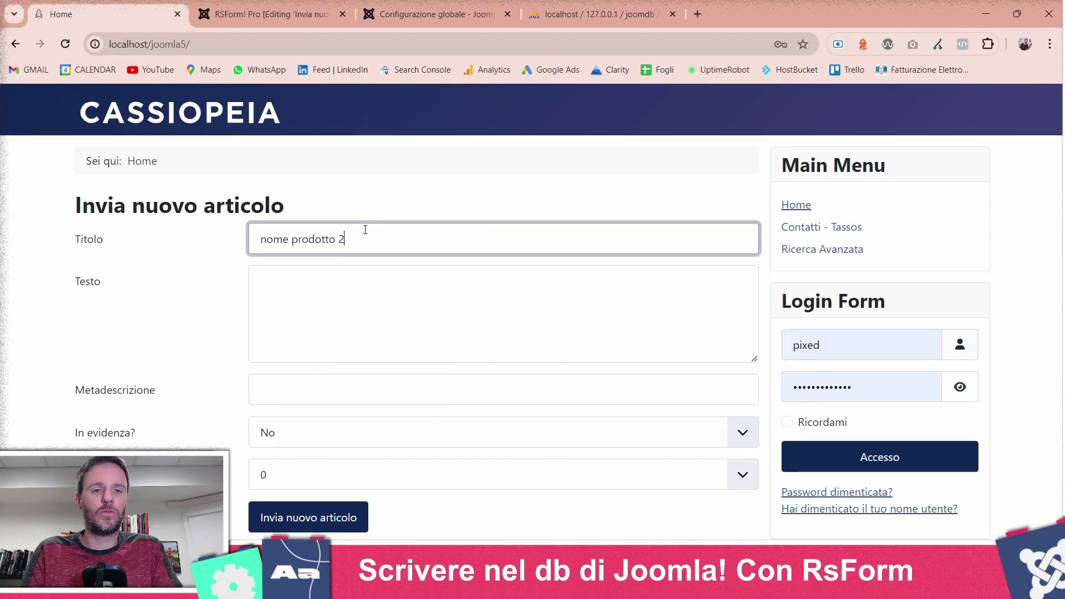
key("Tab")
type("testo prodotto 2")
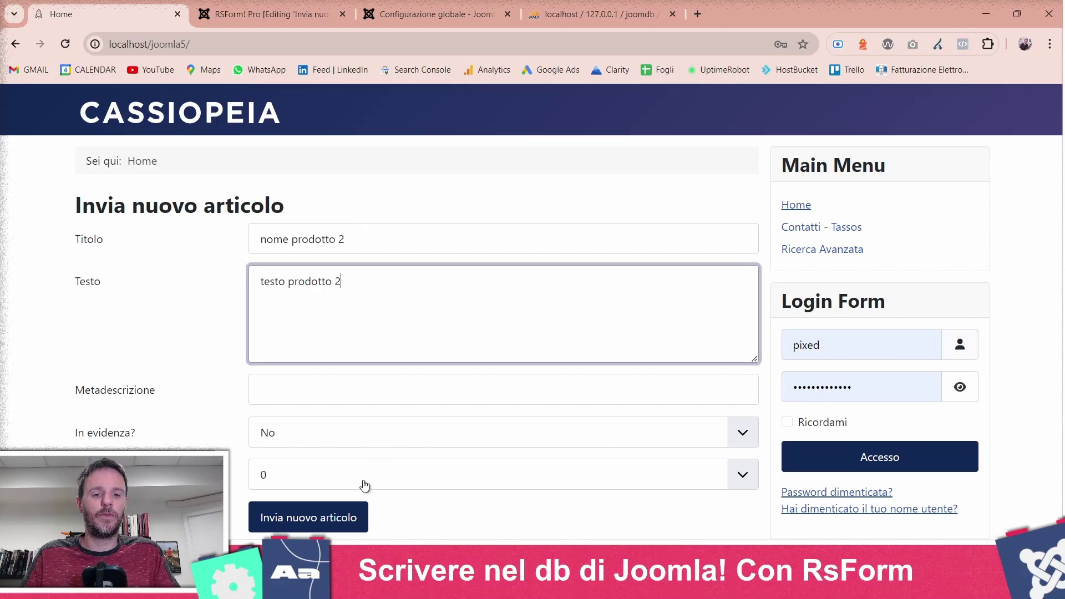
left_click(342, 516)
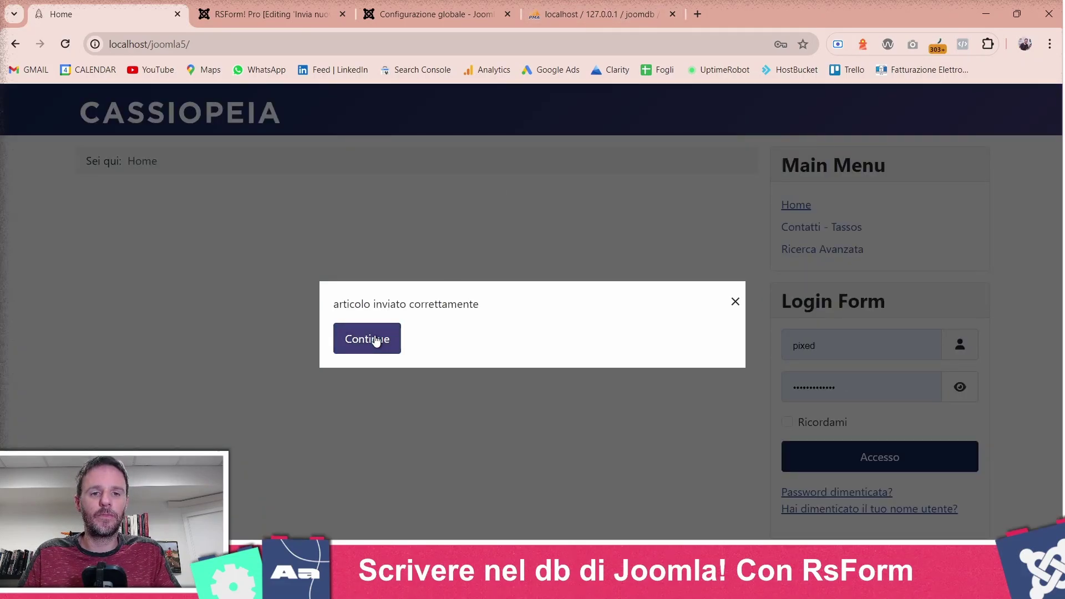
left_click(376, 340)
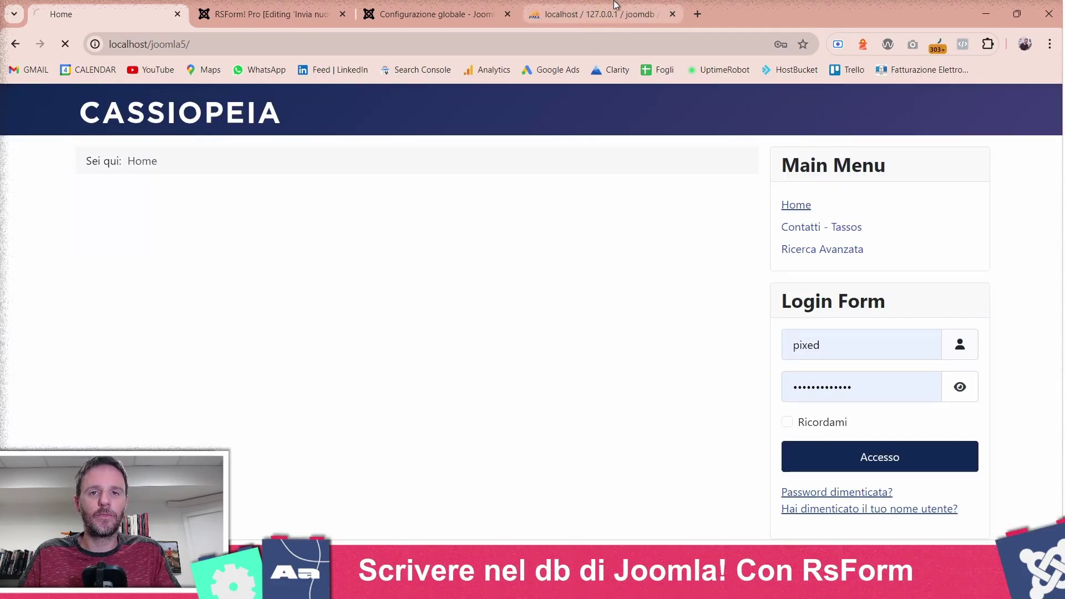
Step: Return to phpMyAdmin and reload the magazzino table to check for the second entry
left_click(599, 14)
key("F5")
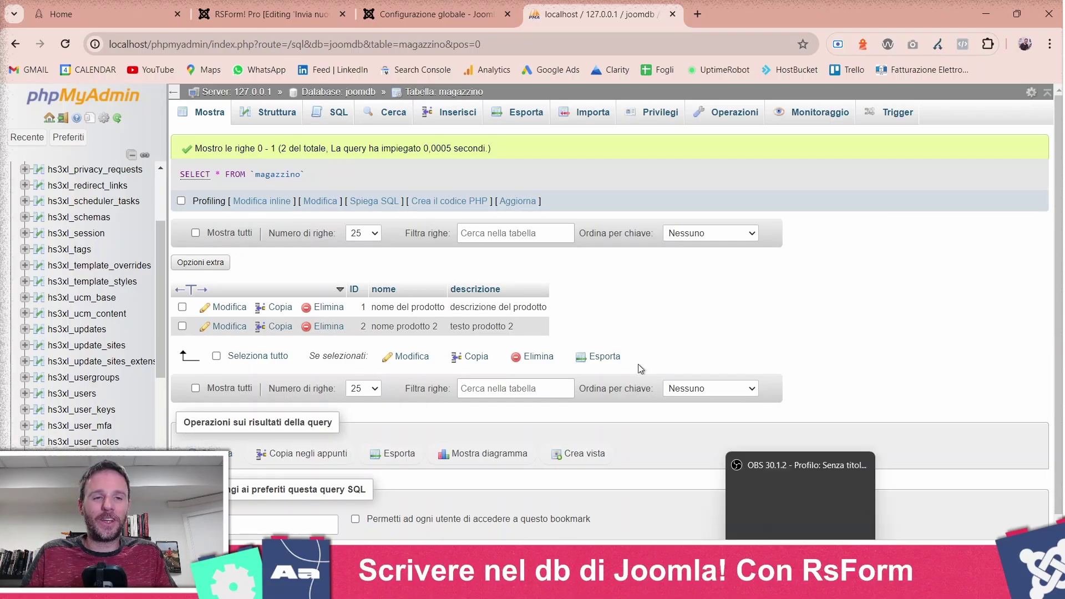
Step: In the Joomla administrator, start a new Main Menu item titled "Articoli inseriti da frontend"
left_click(108, 7)
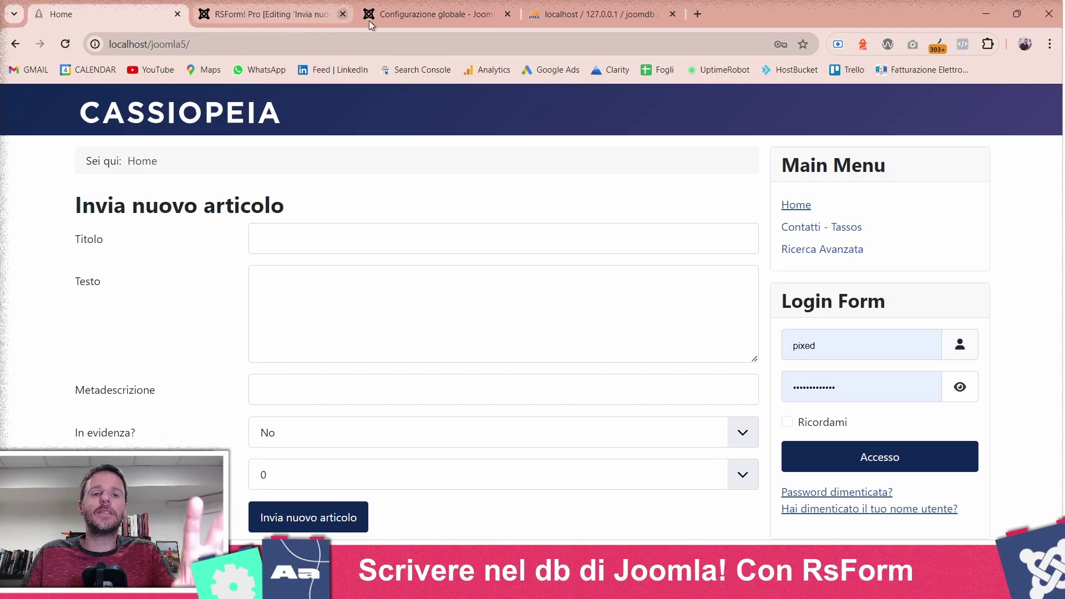
left_click(485, 6)
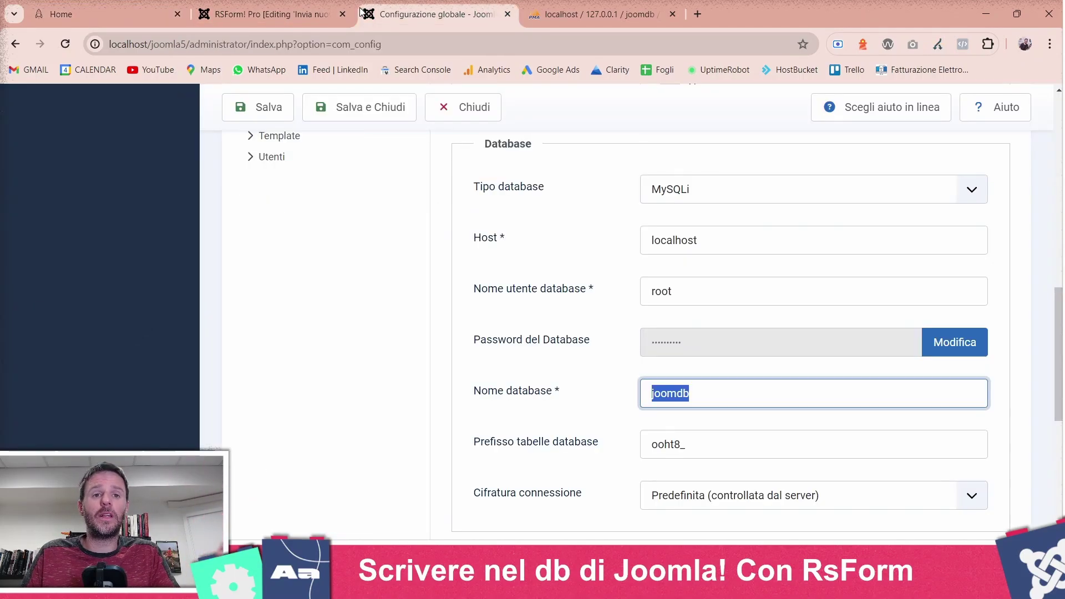
scroll(294, 309, "up", 5)
scroll(294, 309, "up", 5)
left_click(47, 226)
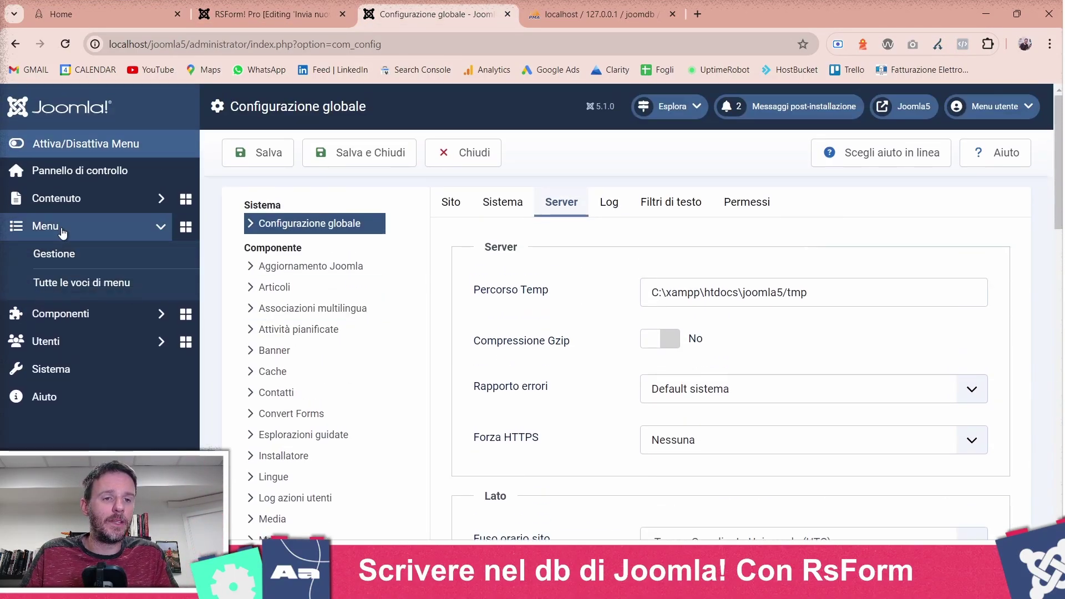
left_click(65, 336)
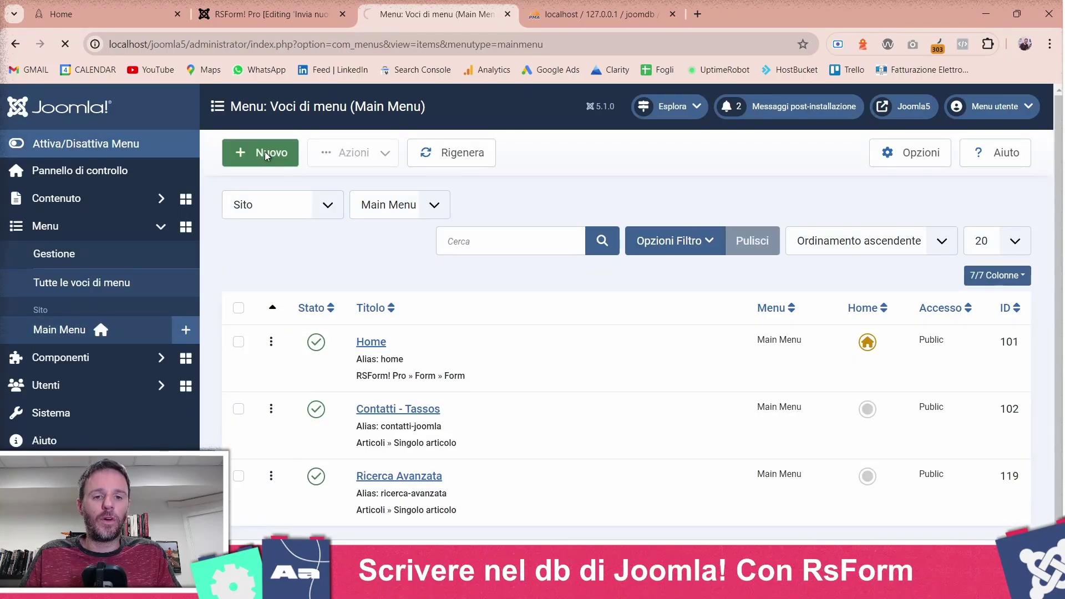
left_click(265, 152)
left_click(263, 231)
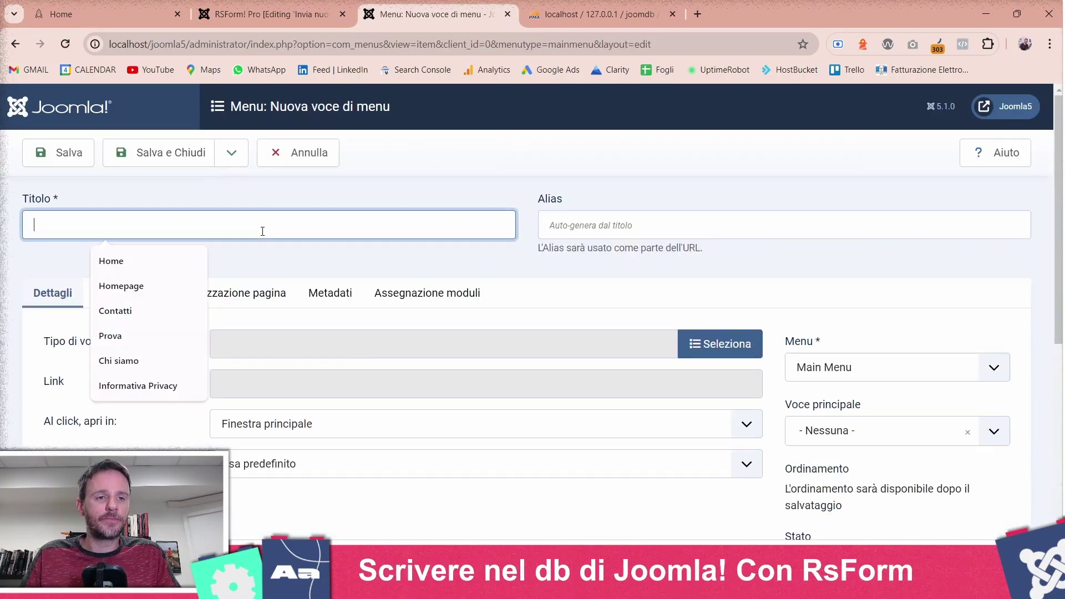
type("Articoli ")
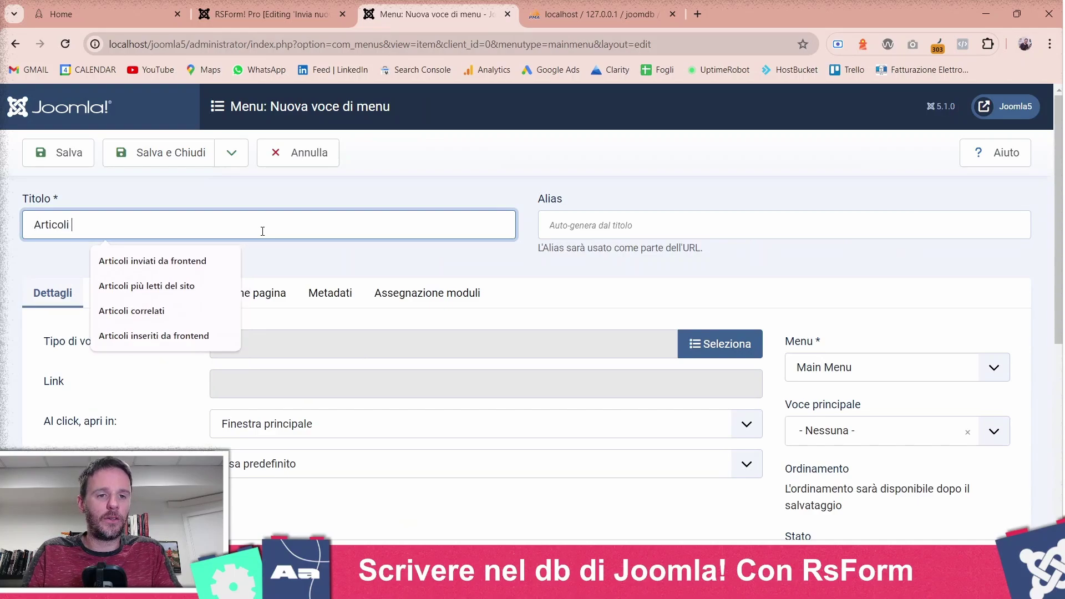
type("inseriti da frontend")
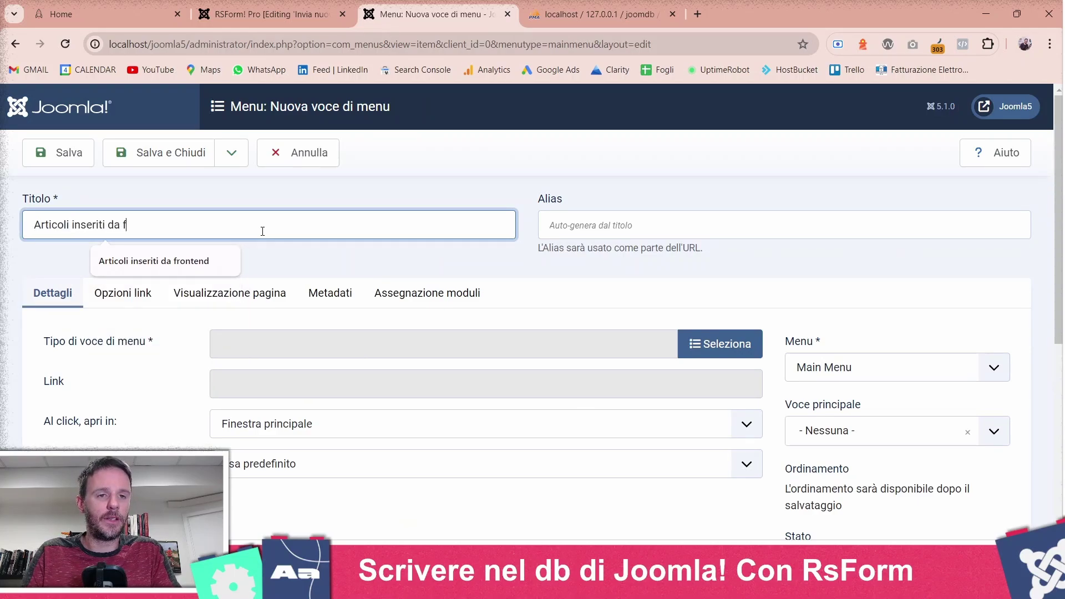
Step: Set the new menu item's type to the "Categoria blog" layout from the Articoli group
left_click(737, 346)
left_click(89, 190)
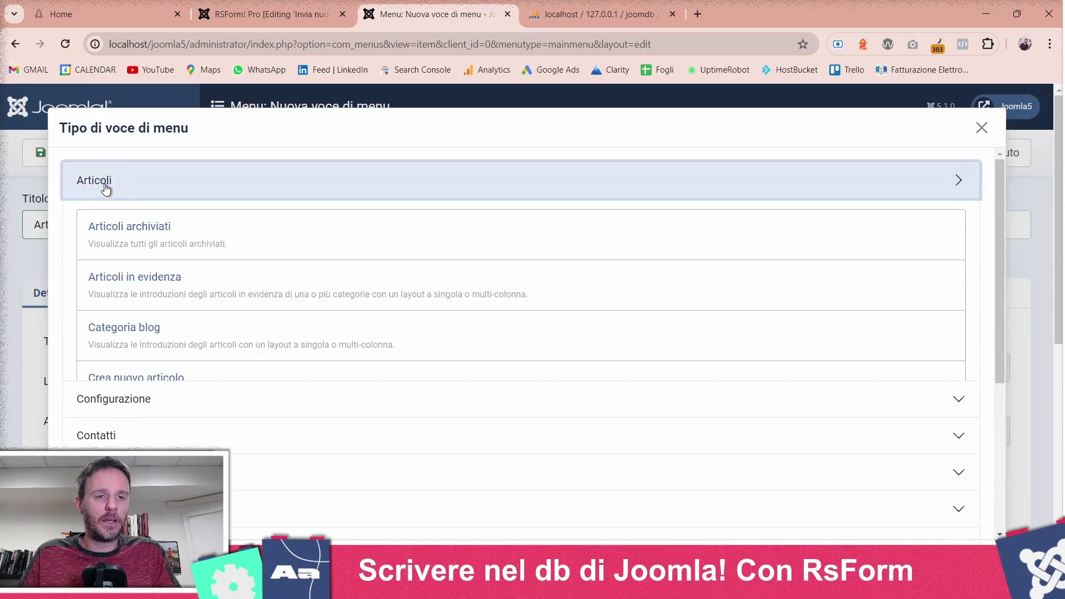
scroll(161, 276, "down", 1)
left_click(243, 282)
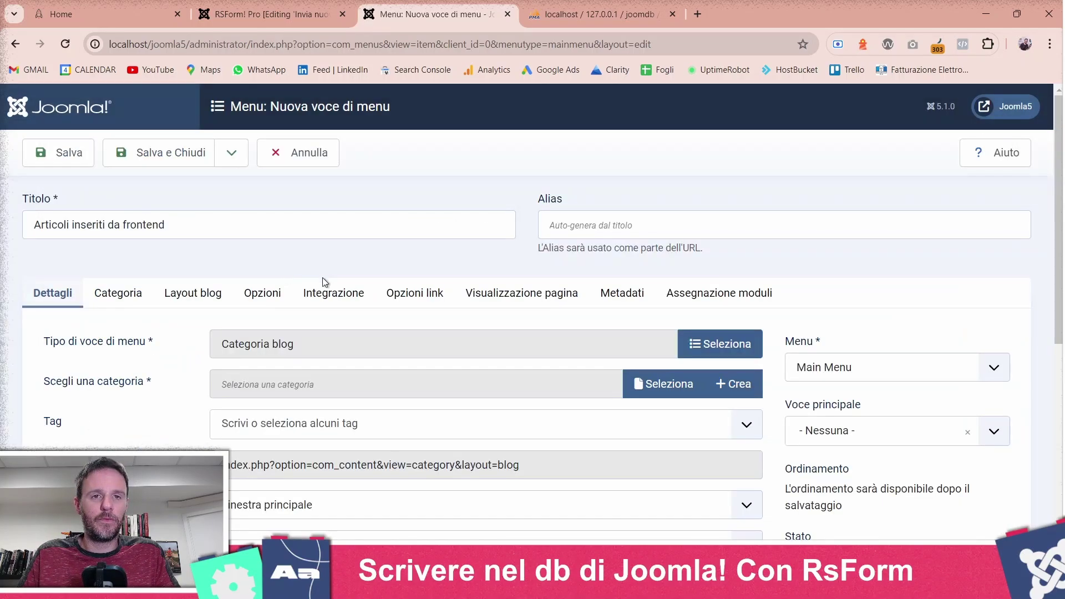
Step: Assign the "Articoli inviati da frontend" category to the menu item, then save and close it
left_click(682, 385)
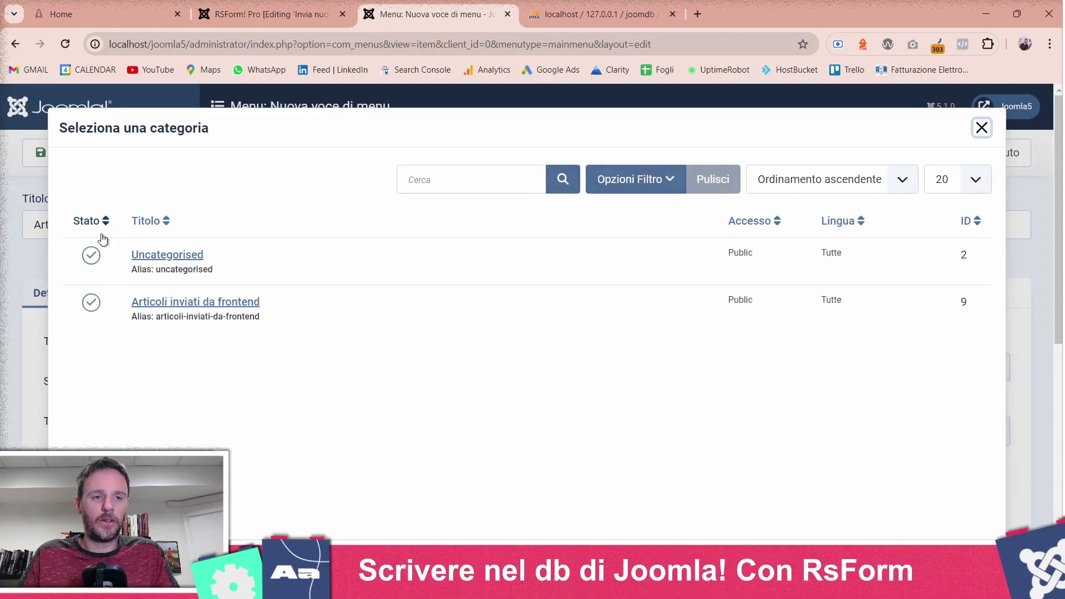
left_click(186, 307)
left_click(166, 158)
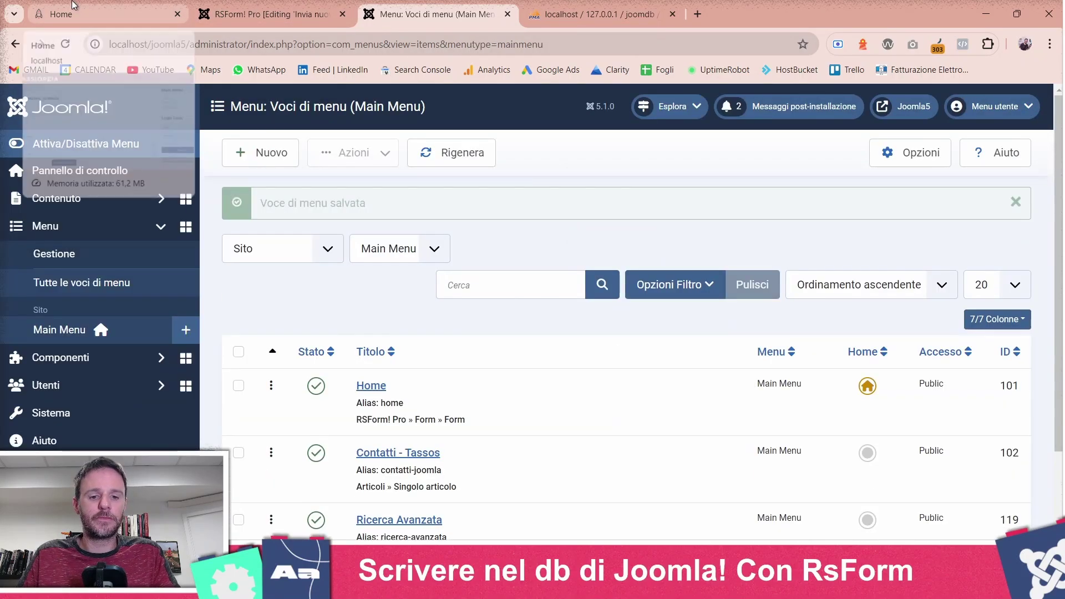
Step: Reload the site's front end, open "Articoli inseriti da frontend" from the Main Menu and look through its articles
left_click(73, 10)
key("F5")
left_click(818, 275)
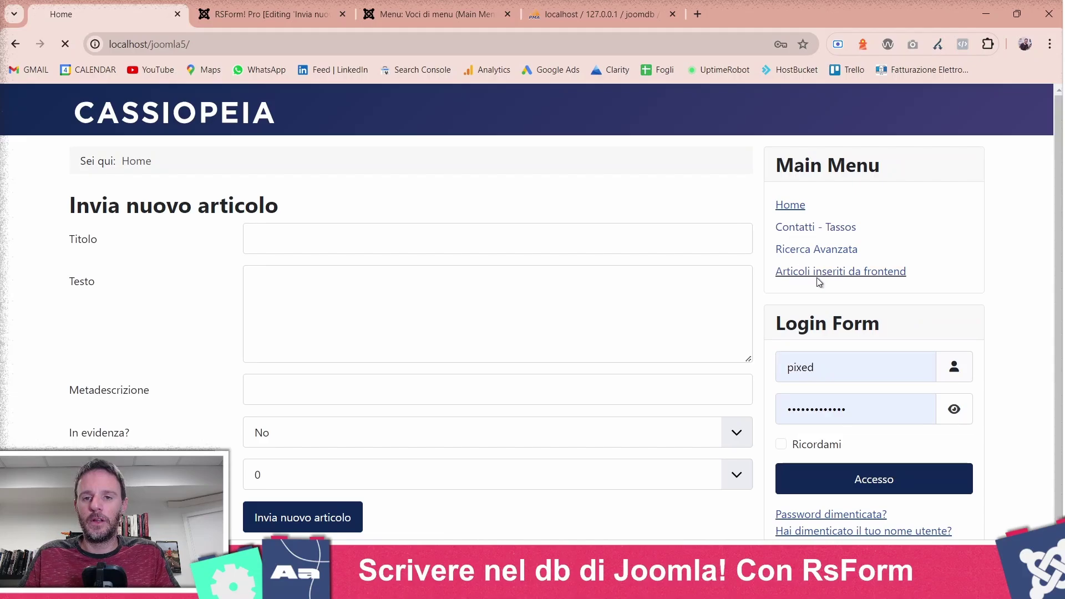
scroll(122, 306, "down", 7)
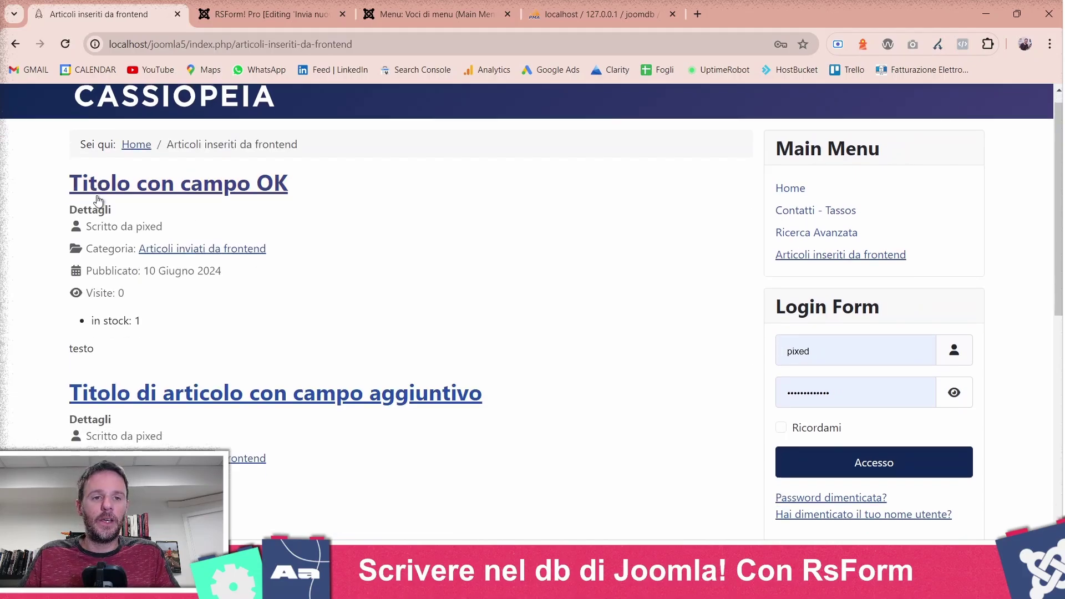
scroll(123, 307, "down", 3)
scroll(257, 428, "up", 15)
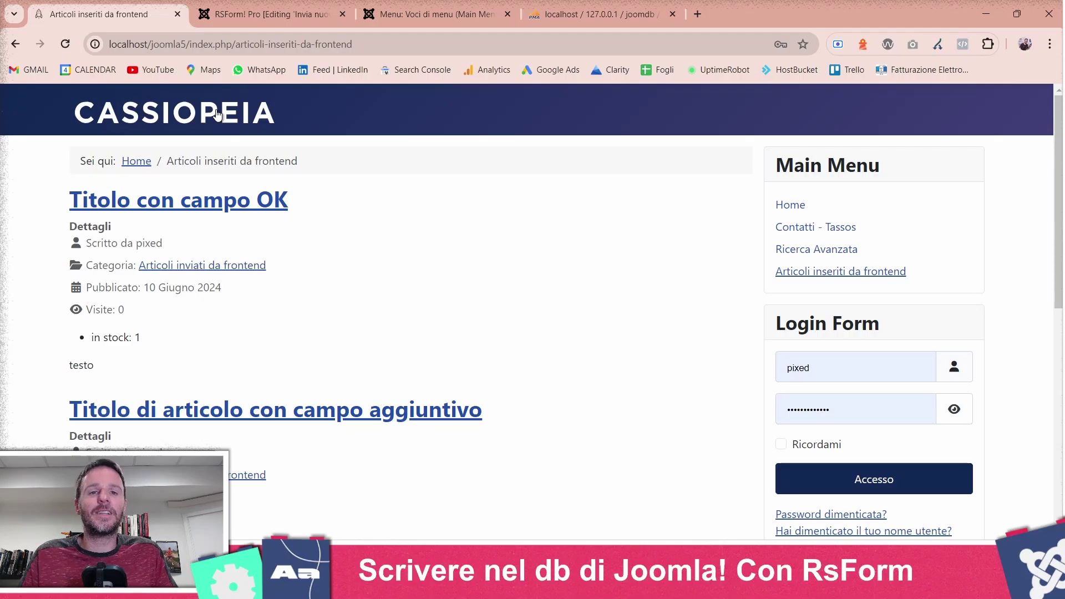
Step: Return to the "Invia nuovo articolo" form editor in RSForm! Pro and review its magazzino mapping query
left_click(247, 12)
scroll(241, 309, "down", 6)
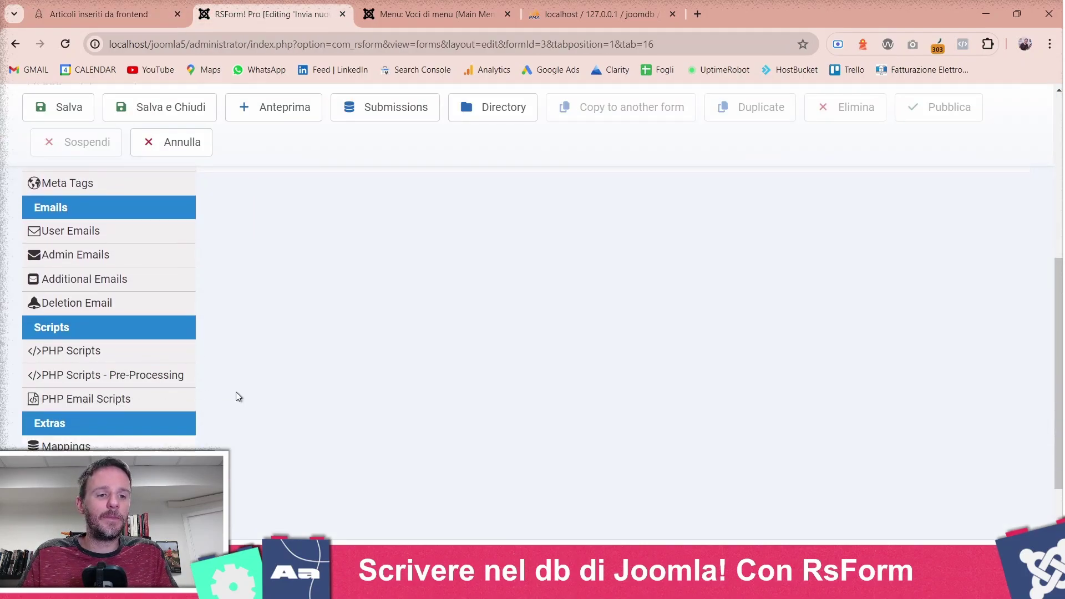
scroll(317, 338, "up", 6)
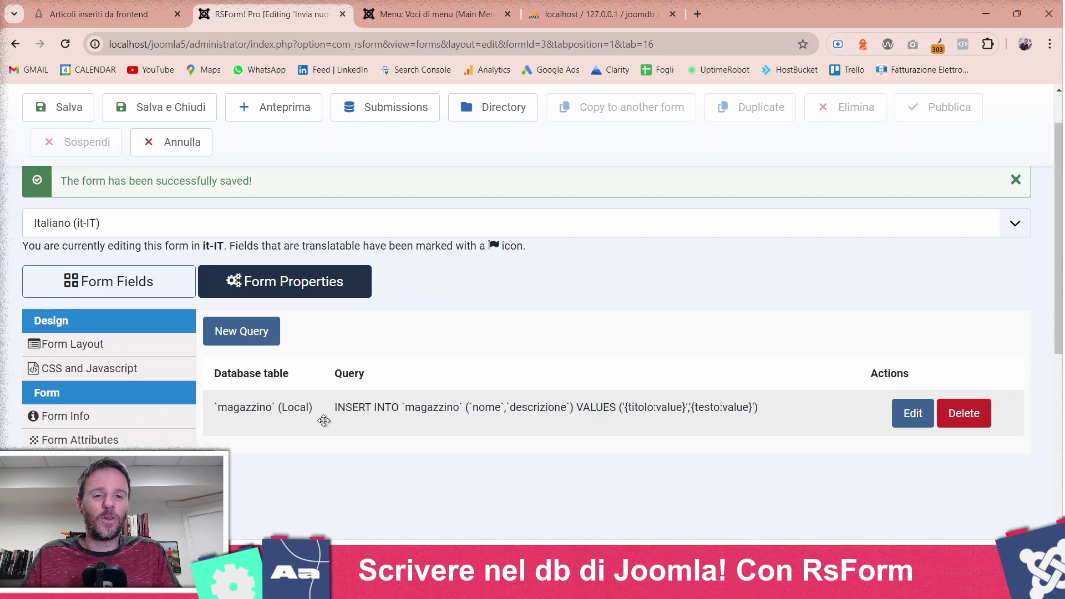
scroll(341, 474, "up", 1)
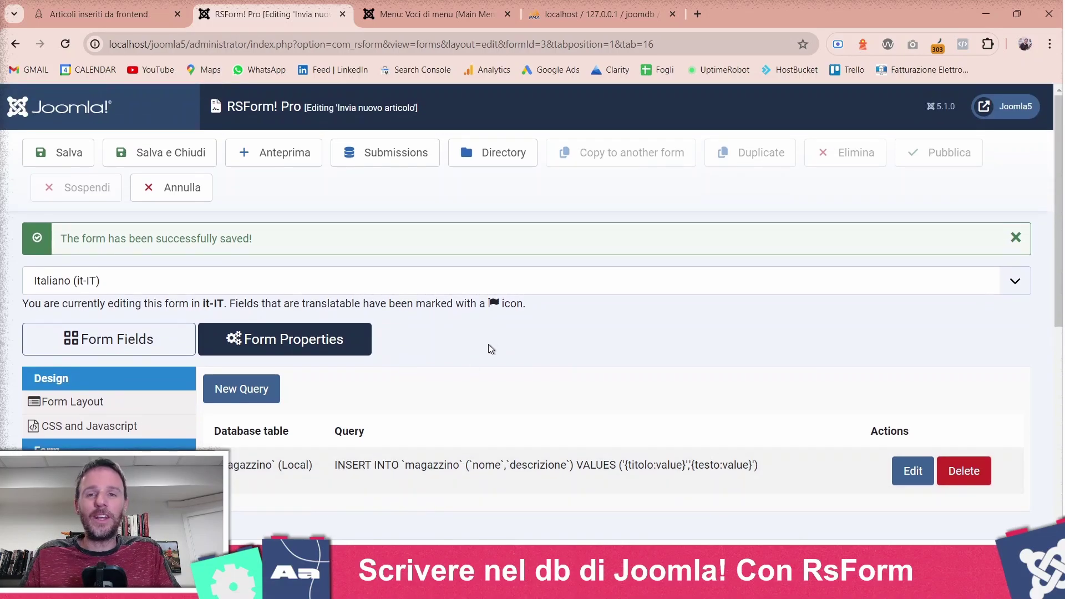